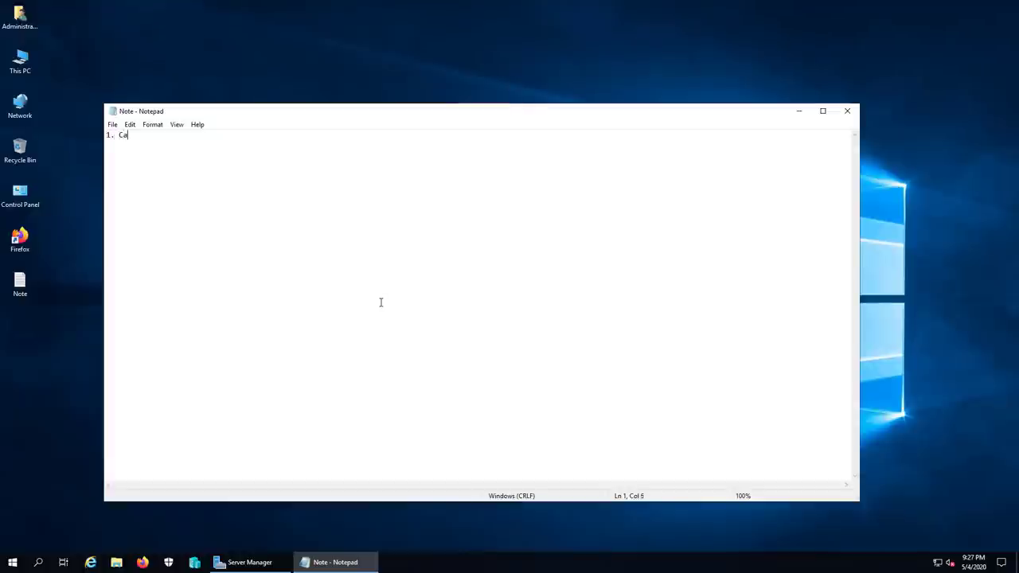
Step: Finish the first Notepad line so it reads '1. Cai dat DNS server'
type("dat DNS server")
Step: In Hyper-V Manager, revert vietcloud-sv1 to its previous checkpoint
left_click(250, 562)
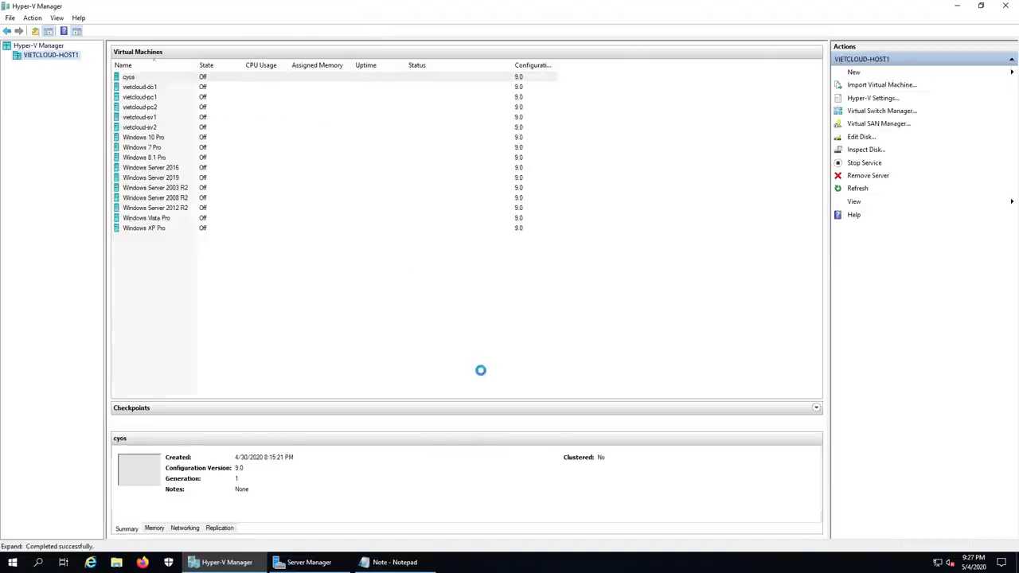
right_click(145, 118)
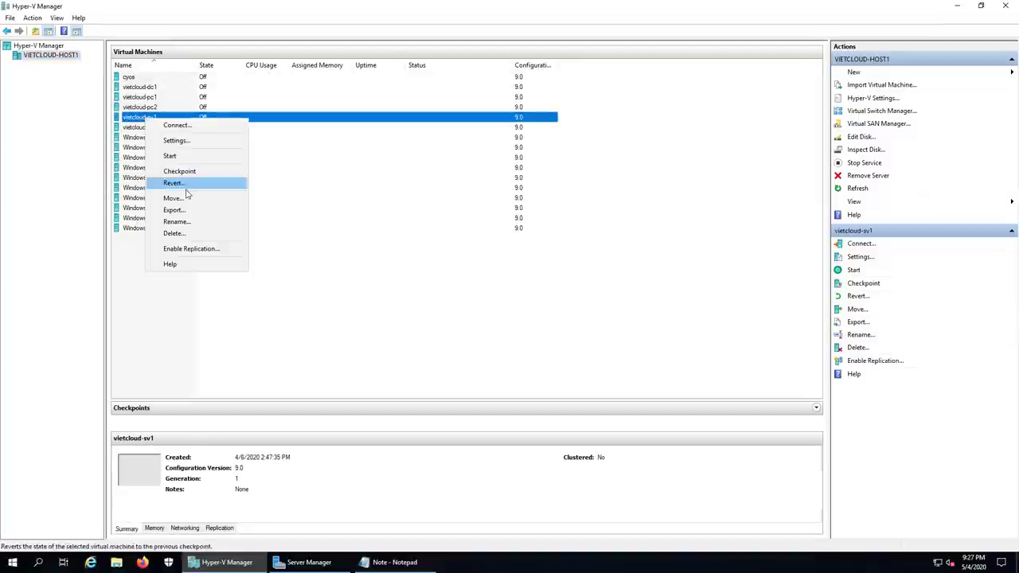
left_click(181, 185)
left_click(523, 288)
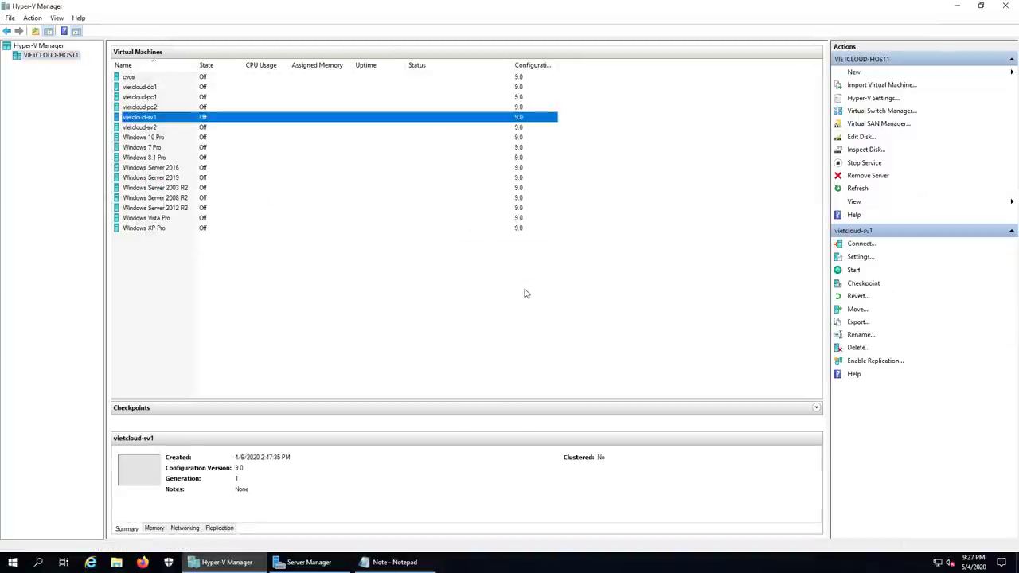
Step: Revert vietcloud-sv2 to its previous checkpoint, then reselect vietcloud-sv1
left_click(158, 129)
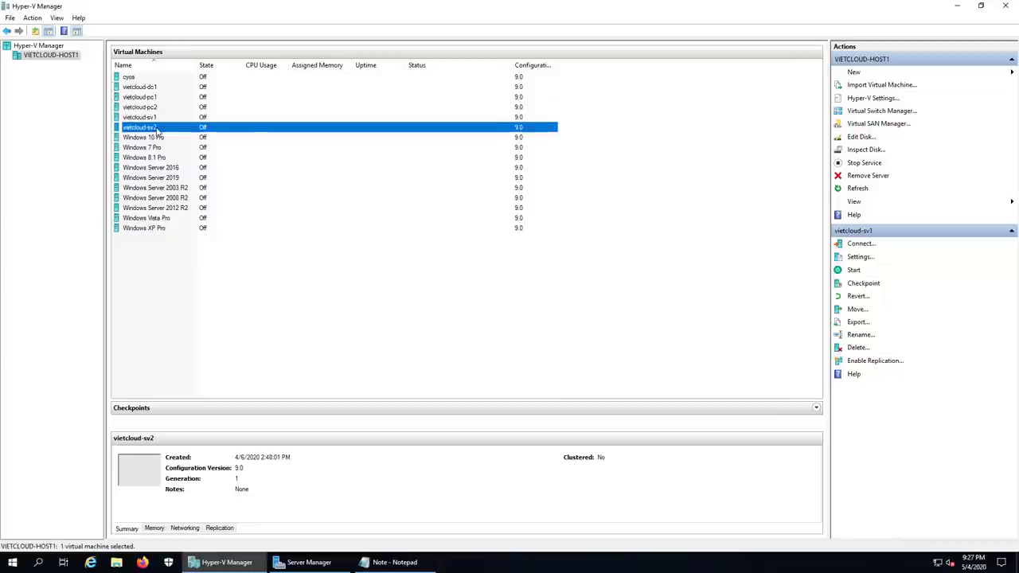
right_click(158, 129)
left_click(195, 193)
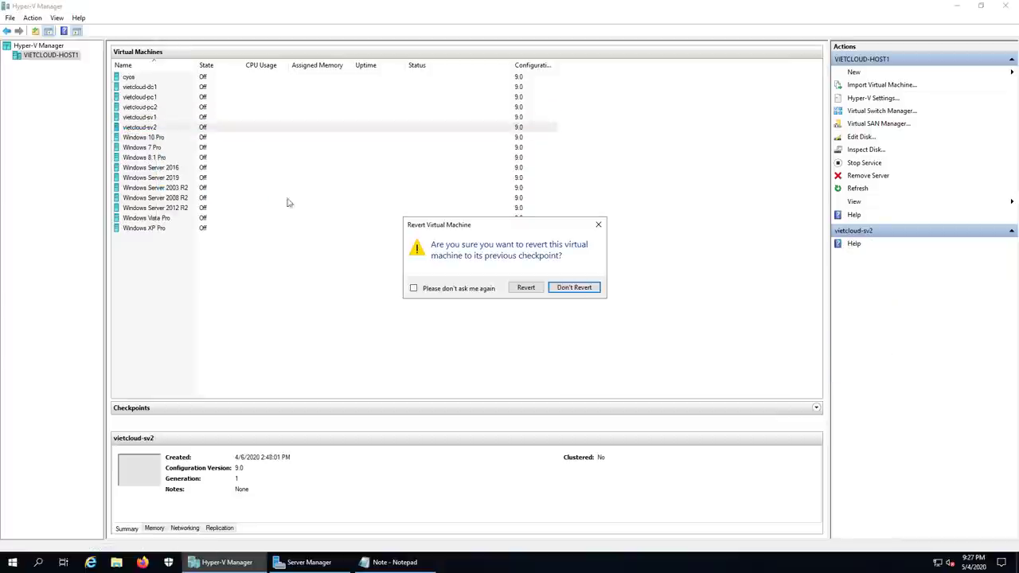
left_click(526, 288)
left_click(444, 299)
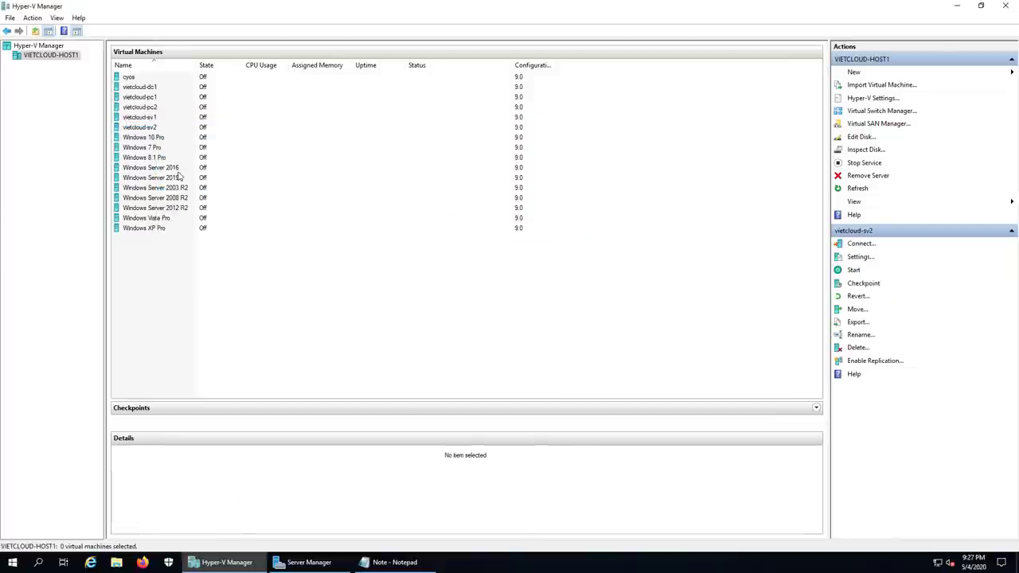
left_click(143, 118)
right_click(144, 120)
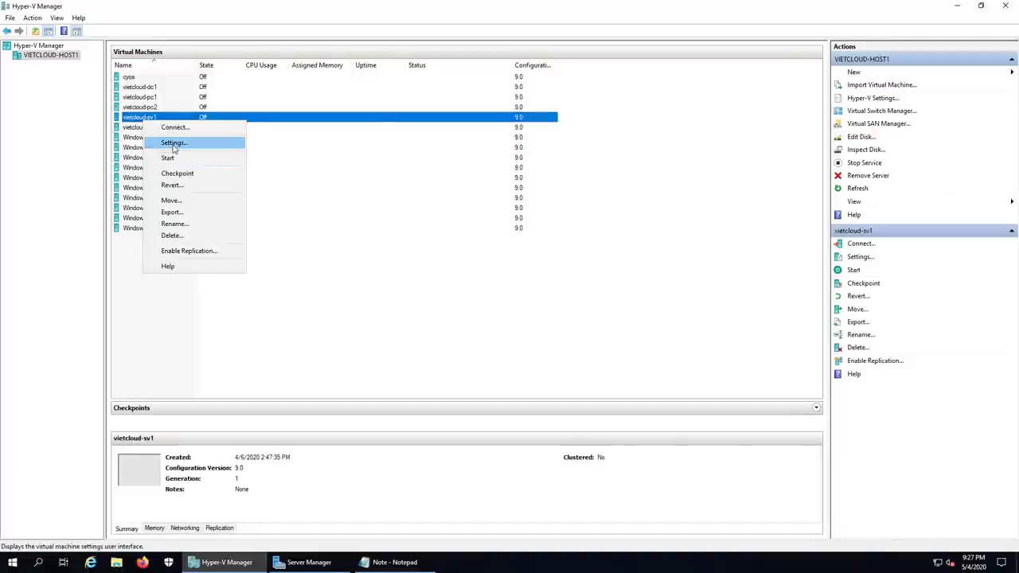
Step: Check vietcloud-sv1's network adapter settings without changing anything
left_click(174, 143)
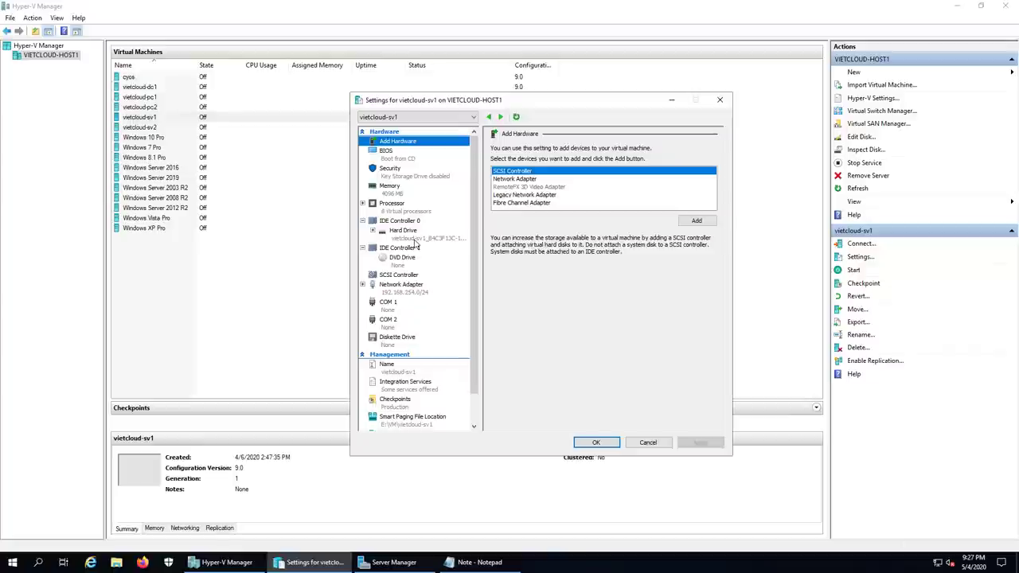
left_click(413, 291)
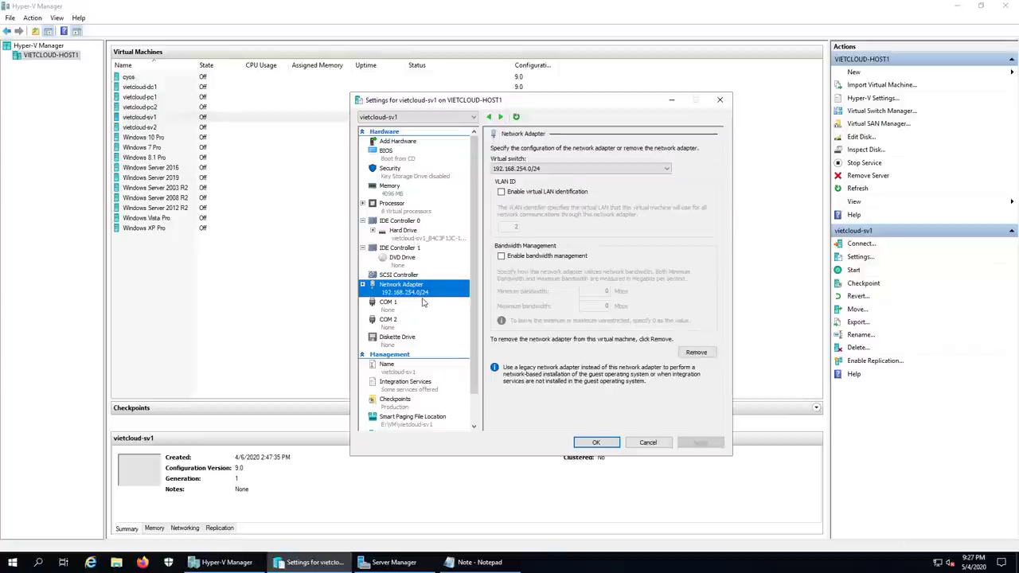
left_click(648, 443)
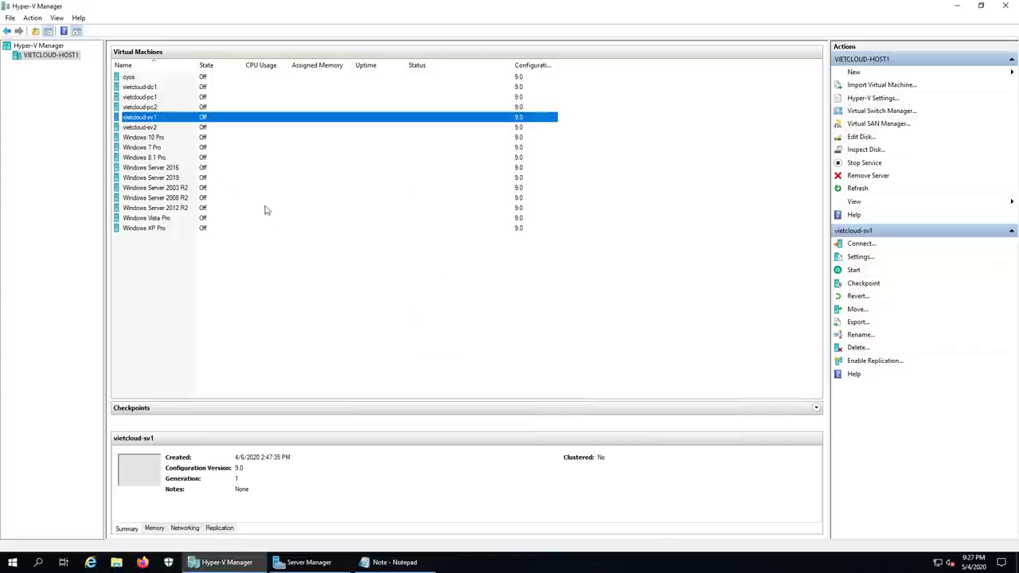
Step: Start vietcloud-sv1 and connect to its console
right_click(152, 121)
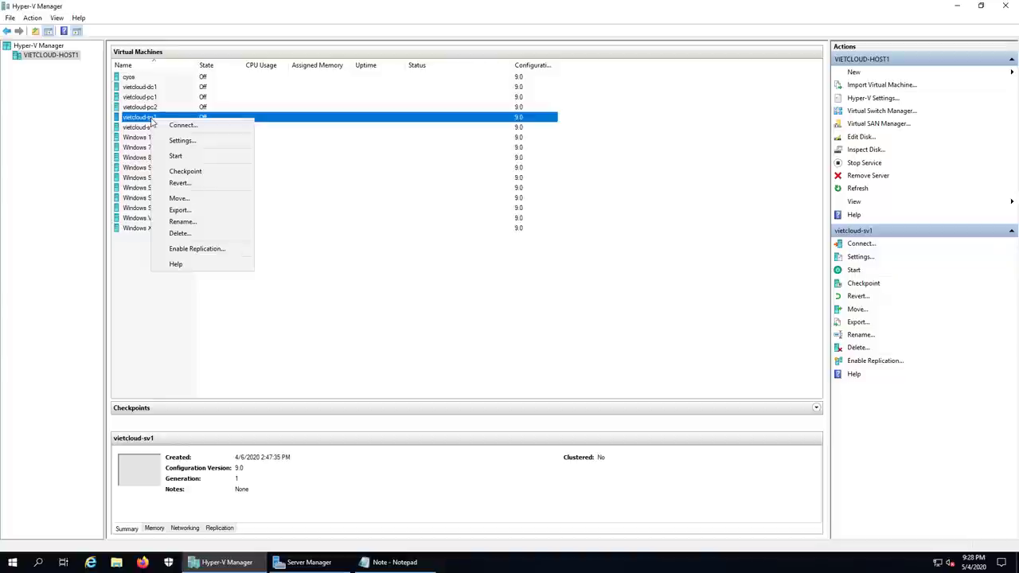
left_click(198, 156)
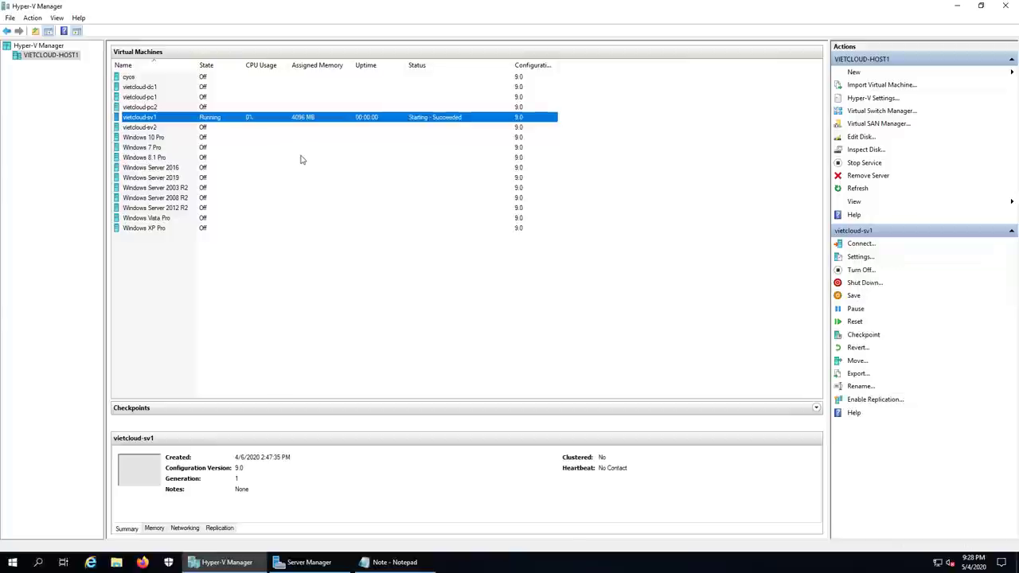
double_click(301, 122)
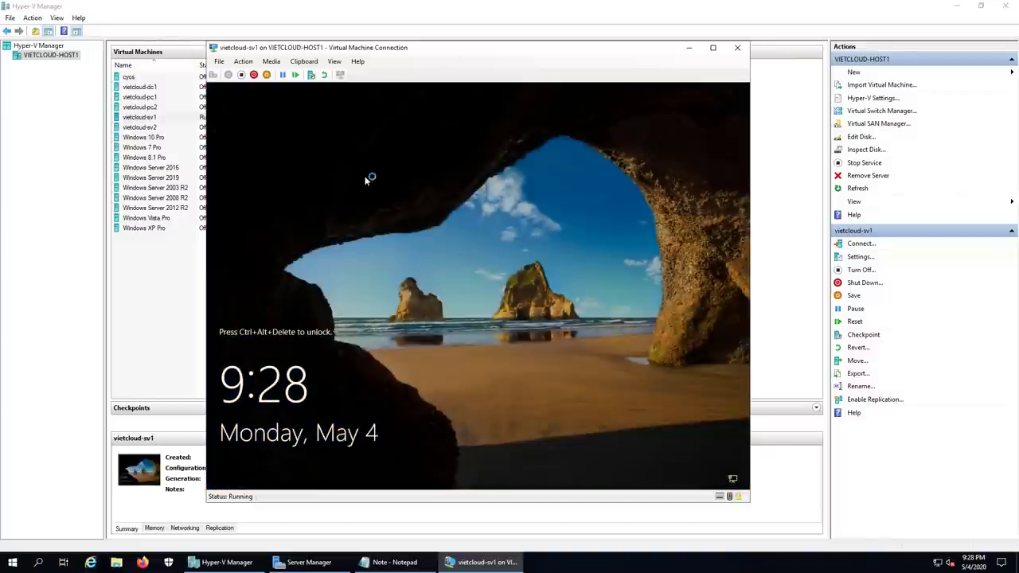
Step: Sign in to vietcloud-sv1 as Administrator with the account password
left_click(213, 74)
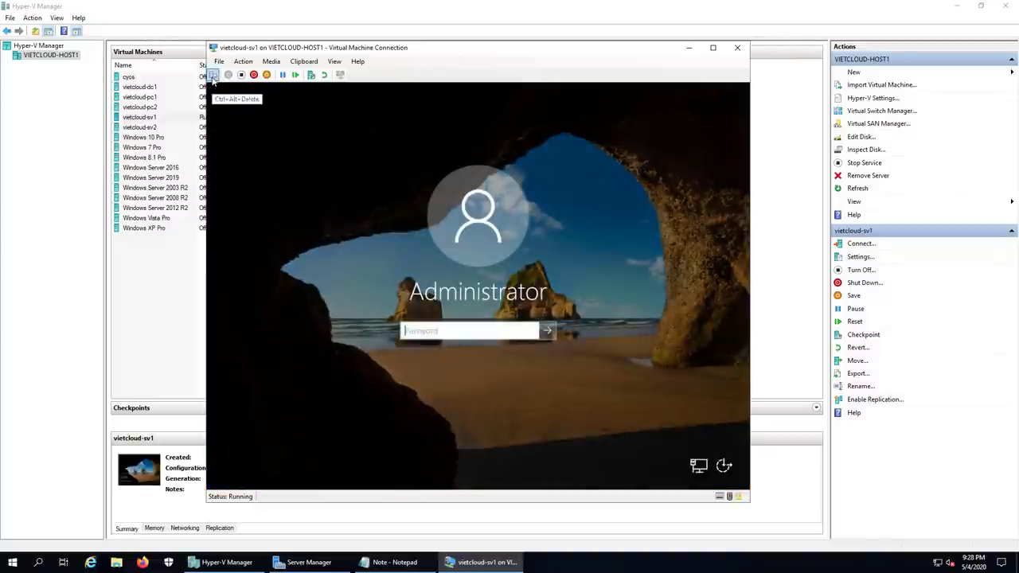
type("Admin@123")
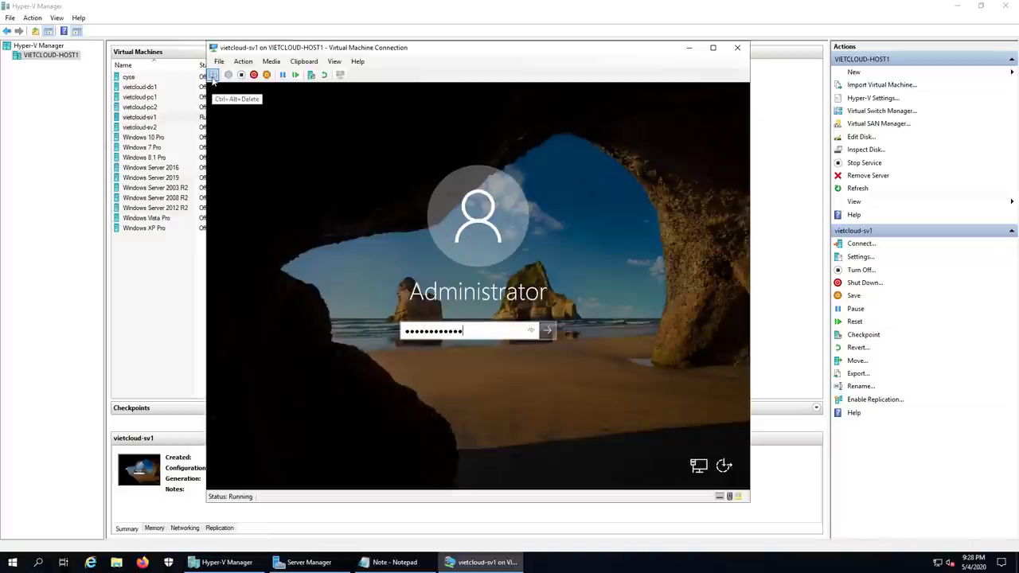
key("Return")
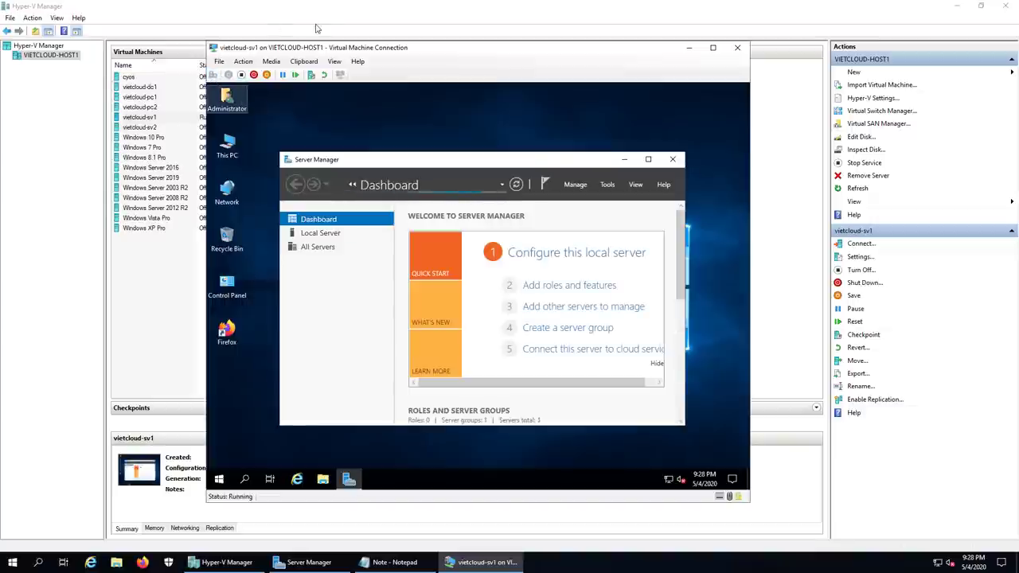
Step: Minimize Server Manager and open Network Connections with ncpa.cpl
left_click(625, 161)
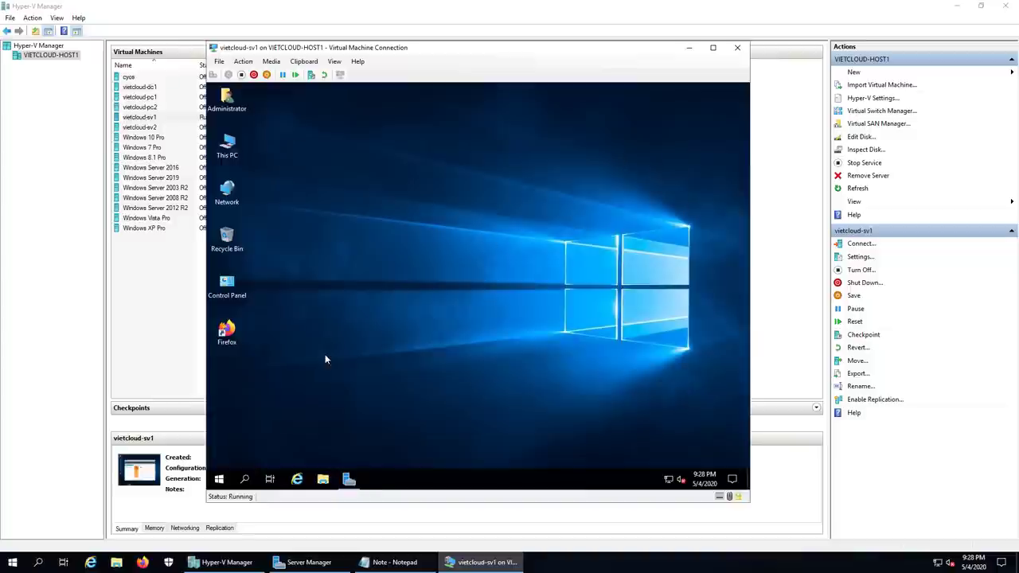
right_click(219, 479)
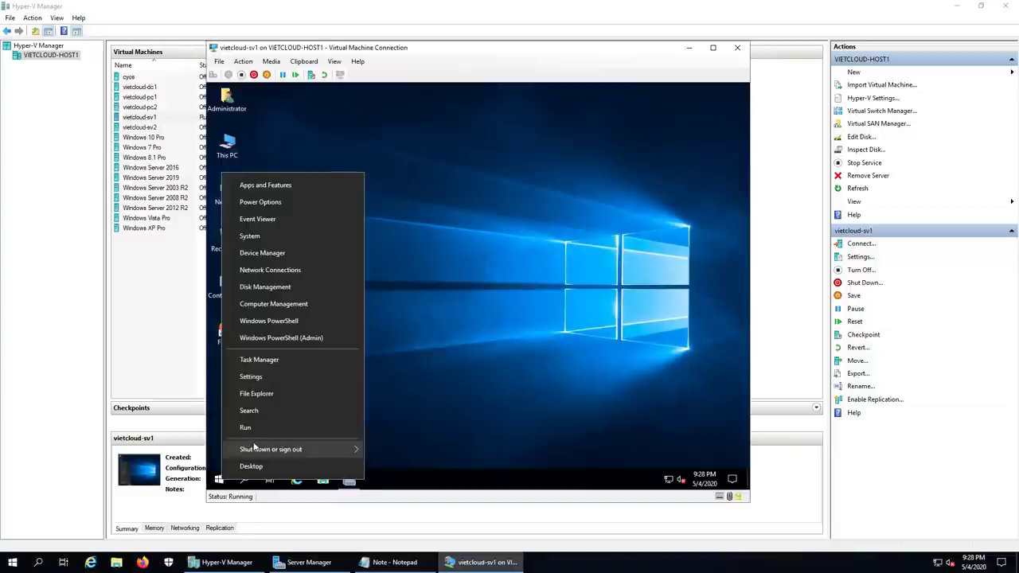
left_click(246, 428)
type("ncpa.cpl")
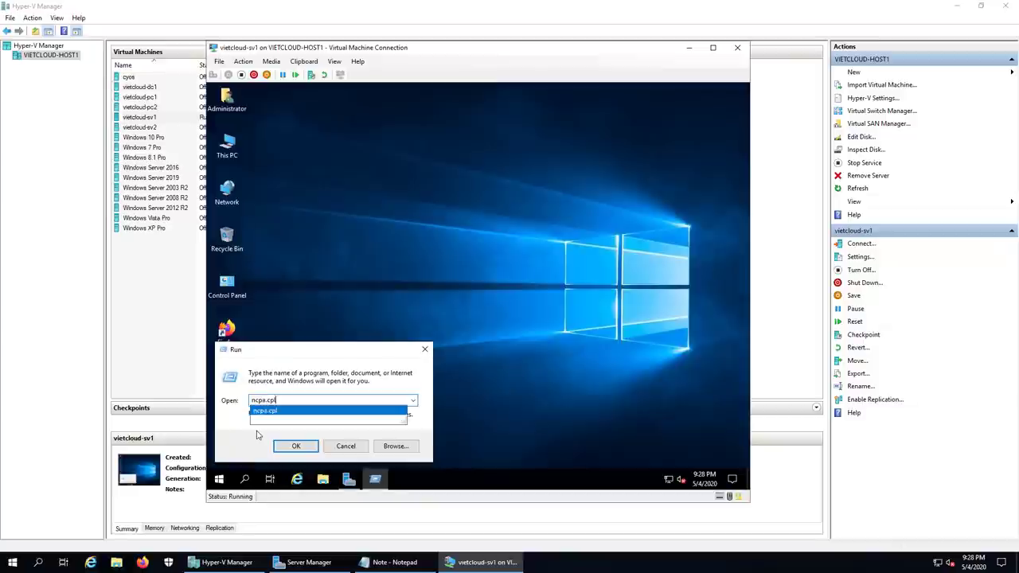
key("Return")
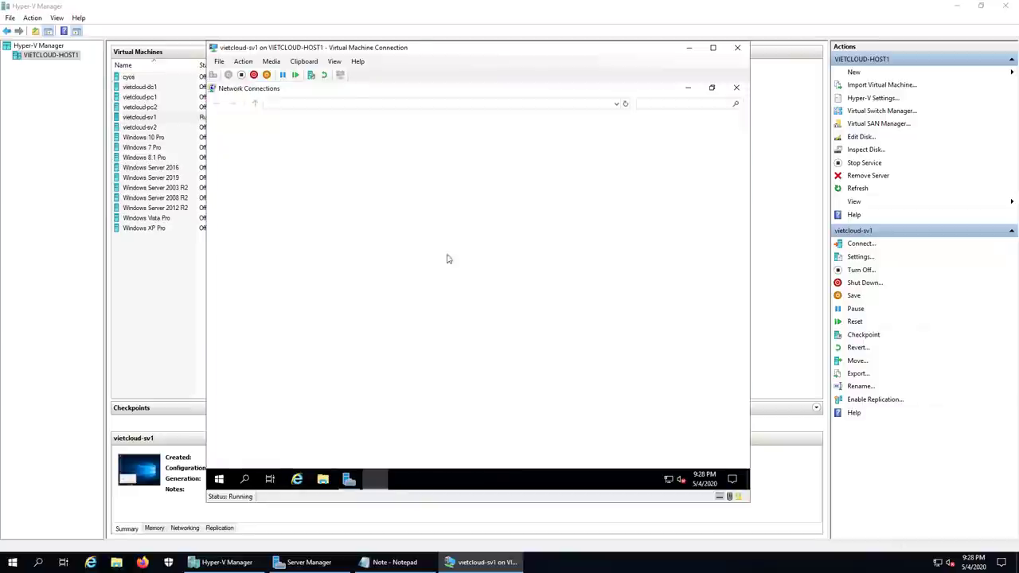
Step: Set Ethernet 2's IPv4 preferred DNS server to 192.168.254.211 and apply it
double_click(266, 152)
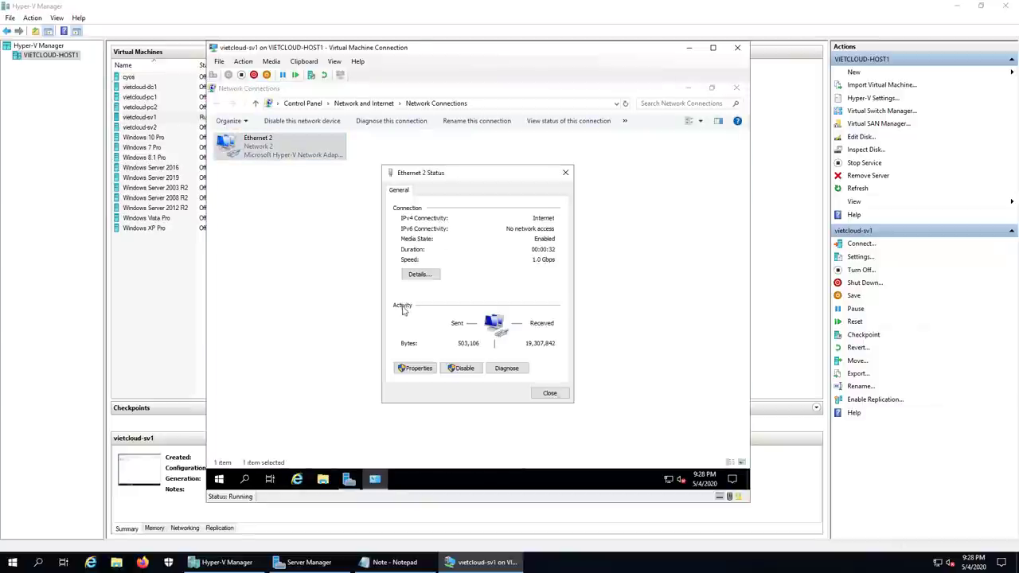
left_click(415, 368)
double_click(446, 295)
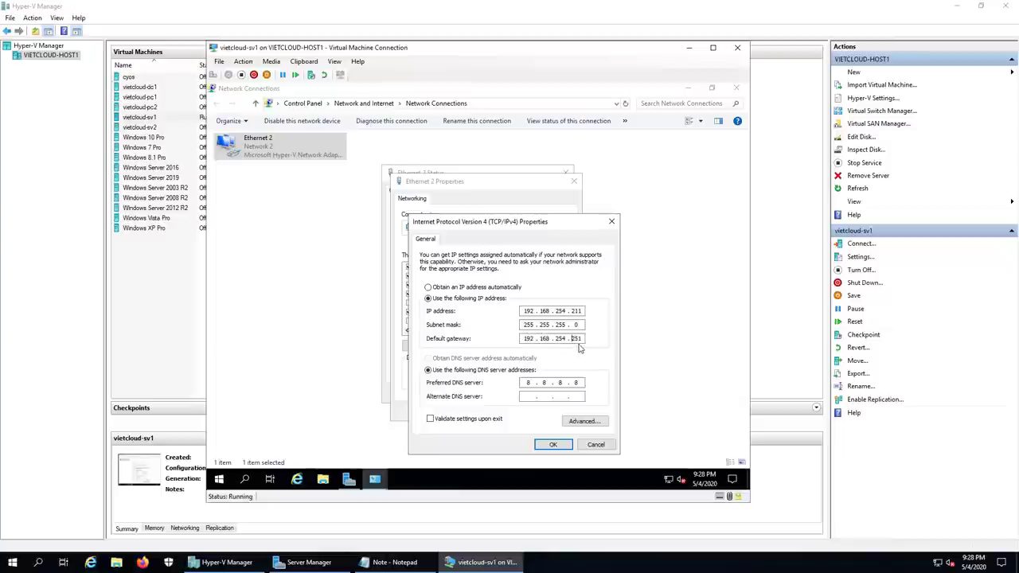
left_click(527, 382)
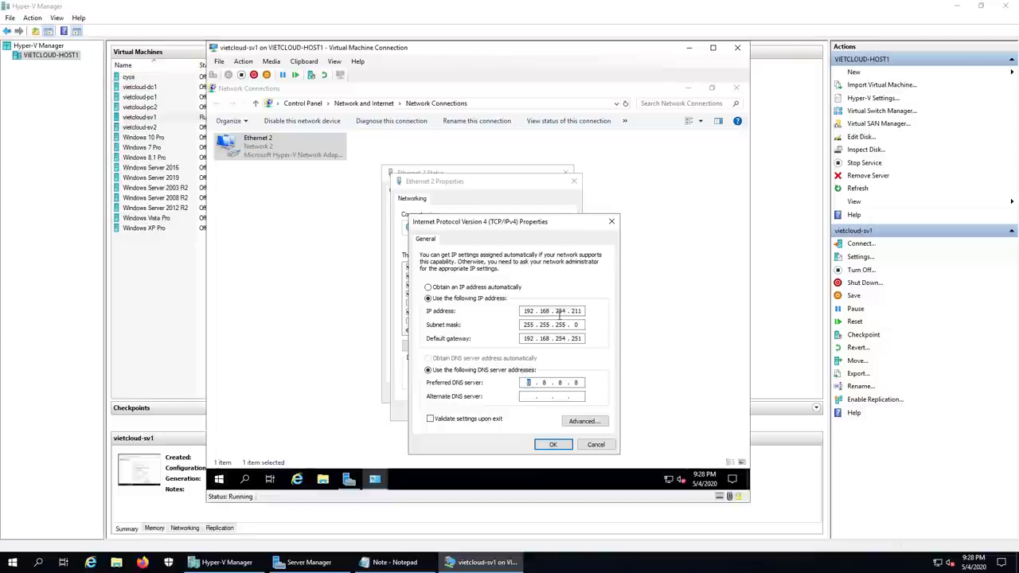
type("192 . 168 . 254")
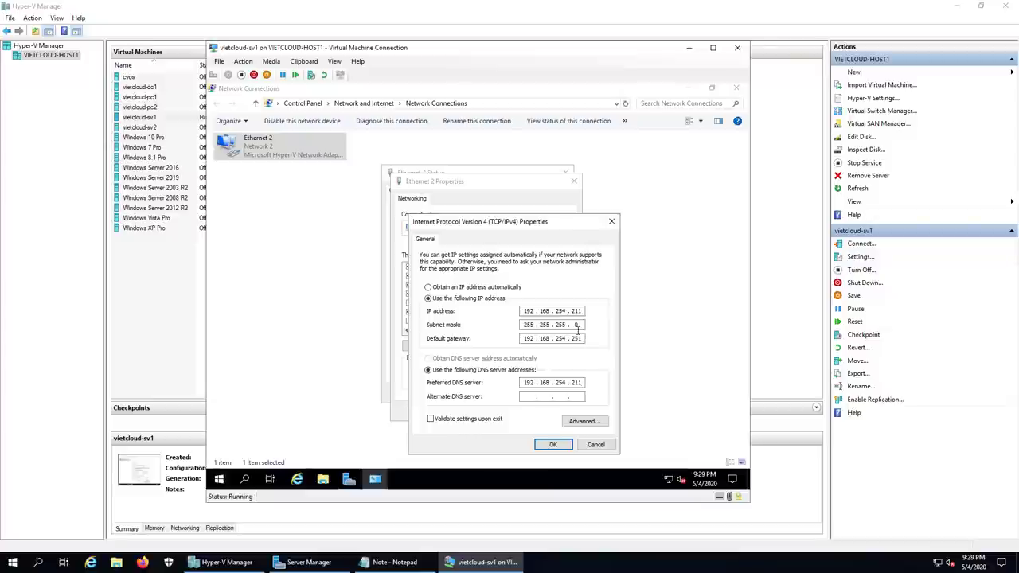
left_click(547, 446)
left_click(528, 416)
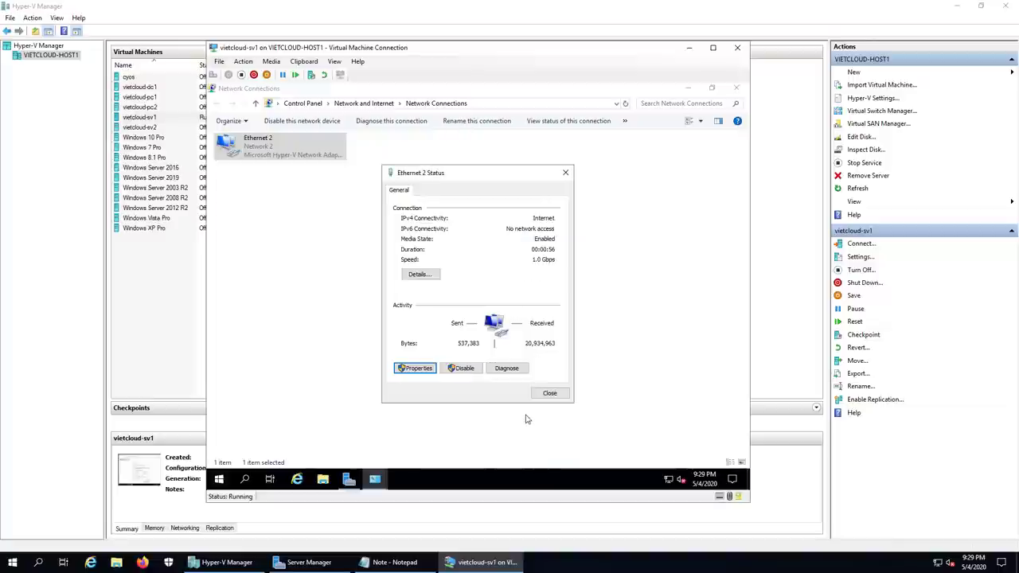
left_click(553, 398)
left_click(736, 87)
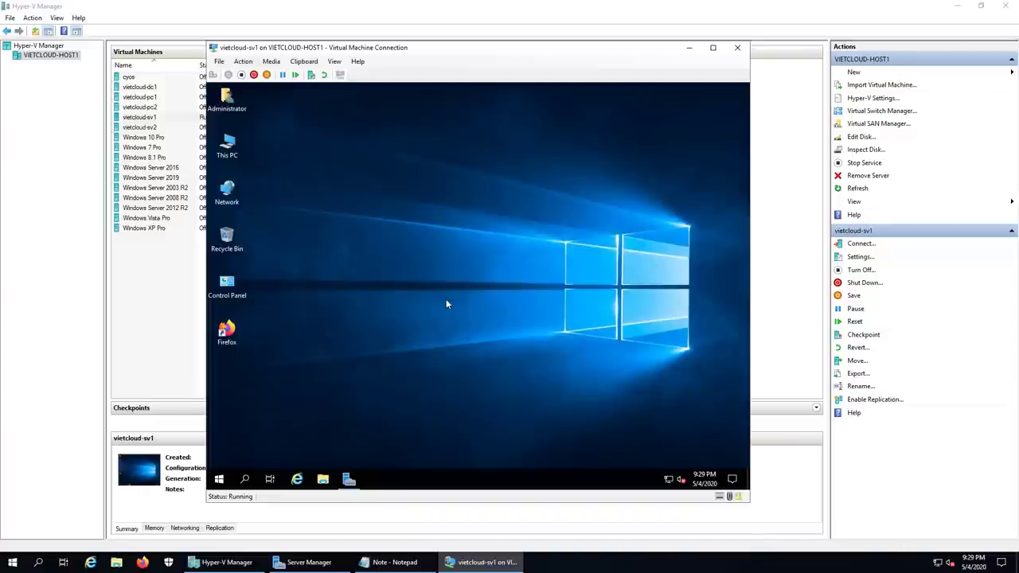
Step: Open sv1's computer name DNS suffix settings from This PC's system properties
right_click(230, 156)
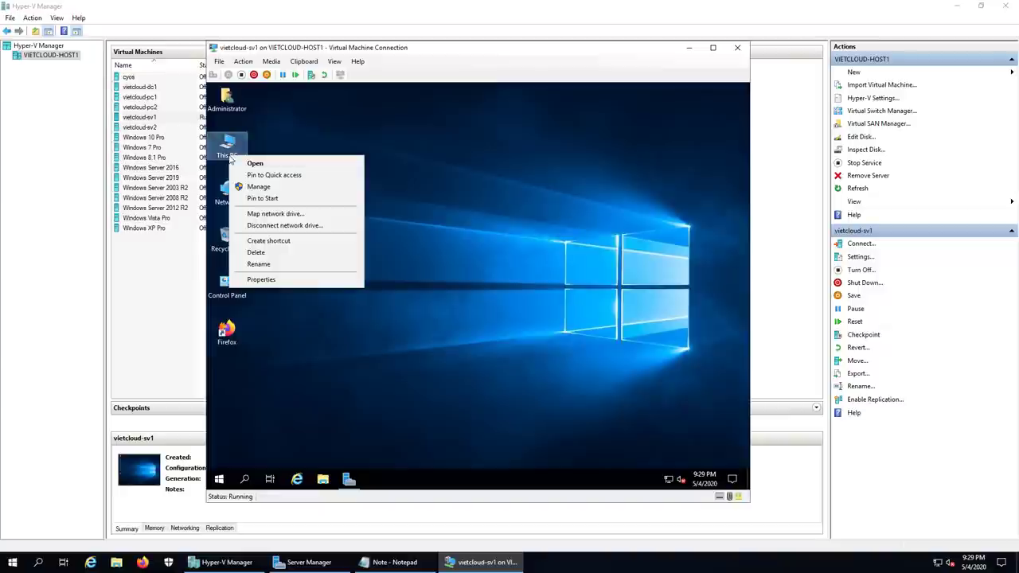
left_click(271, 280)
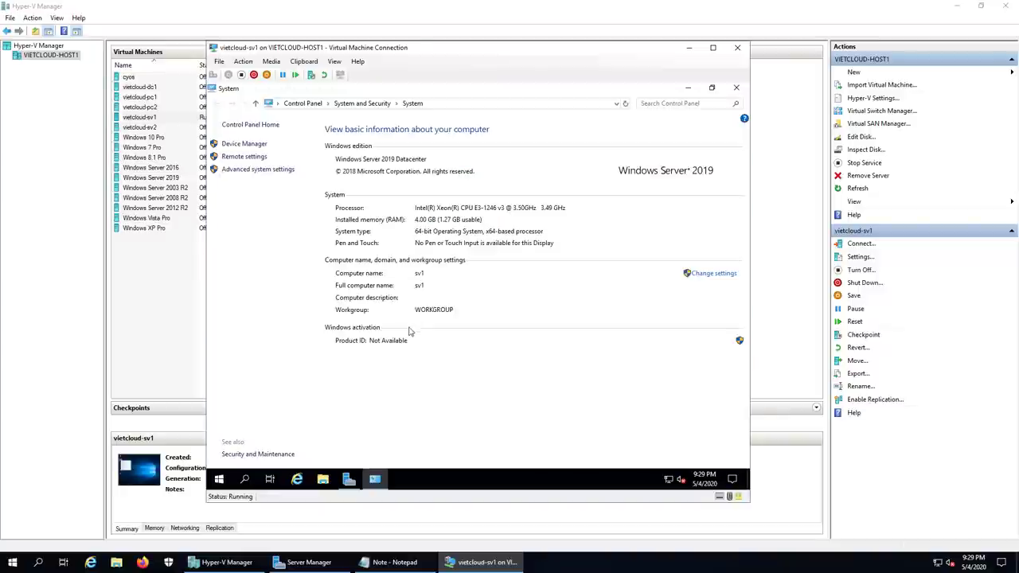
left_click(714, 275)
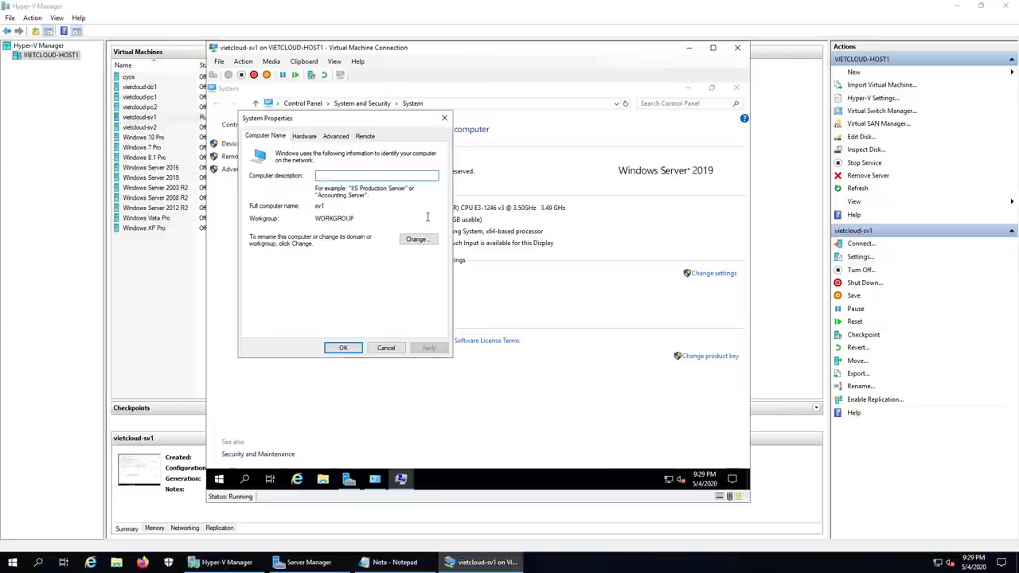
left_click(429, 241)
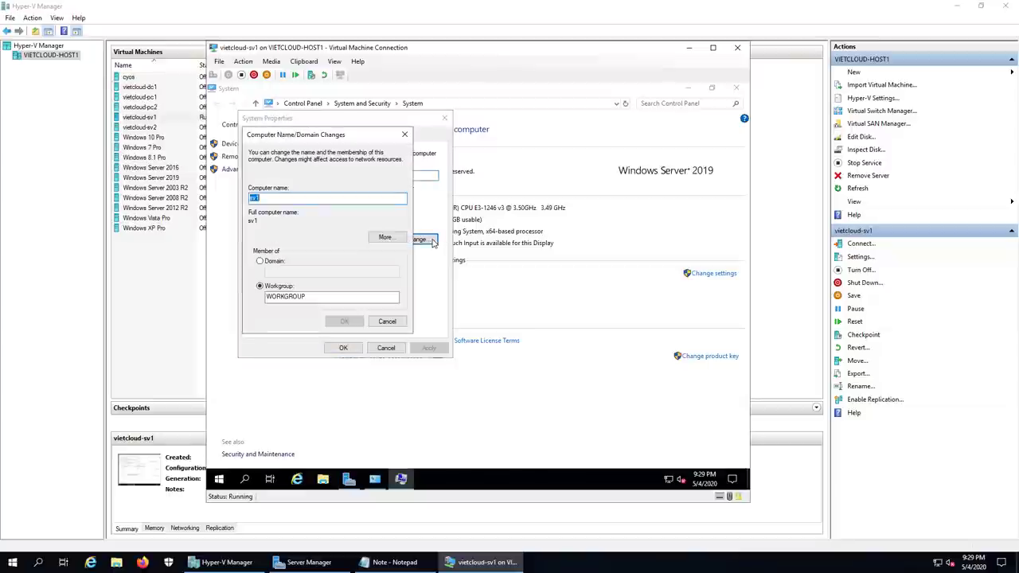
left_click(386, 238)
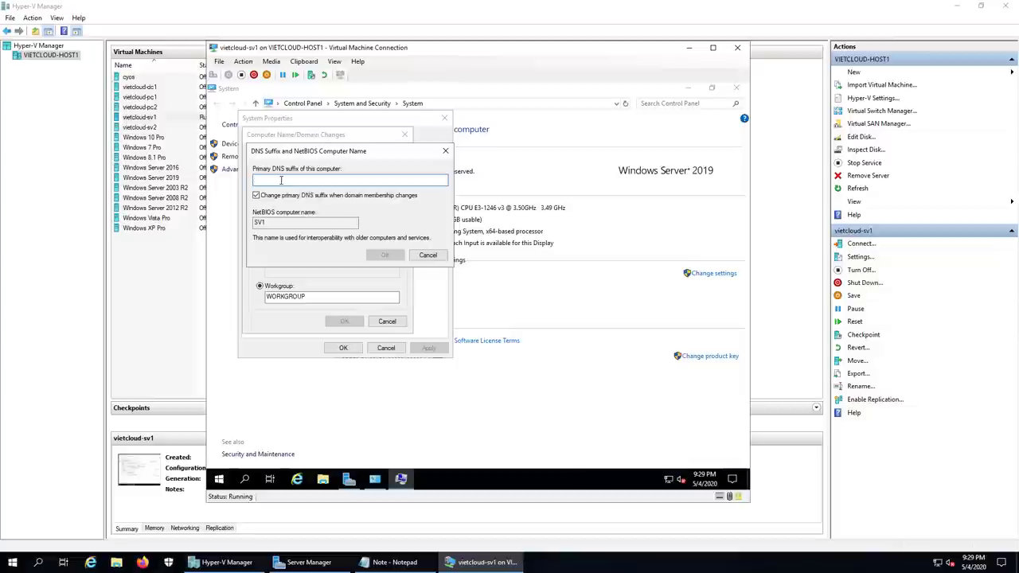
Step: Set the primary DNS suffix to vietcloud.vn and restart the VM now
left_click(280, 180)
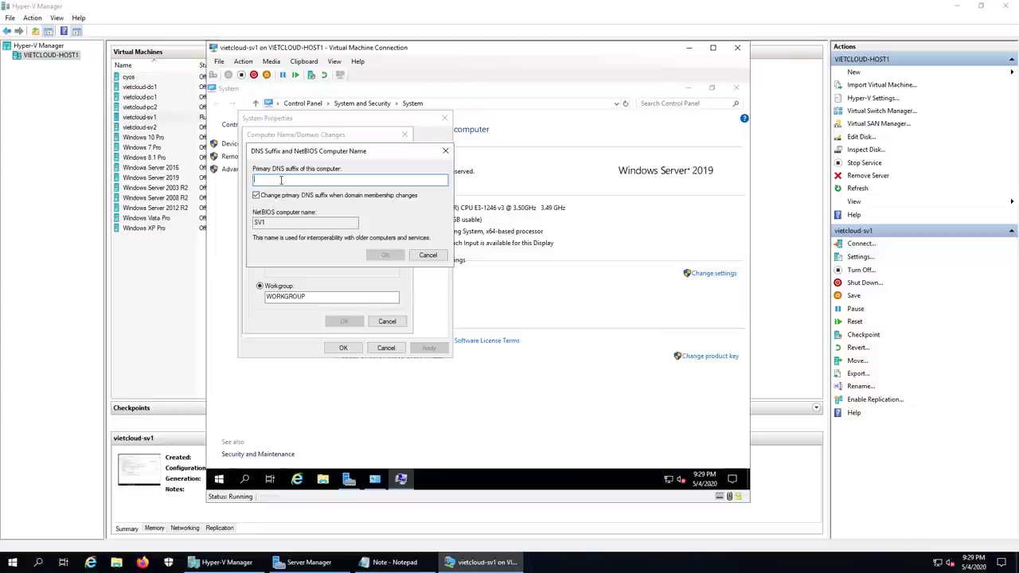
type("vietcloud.vn")
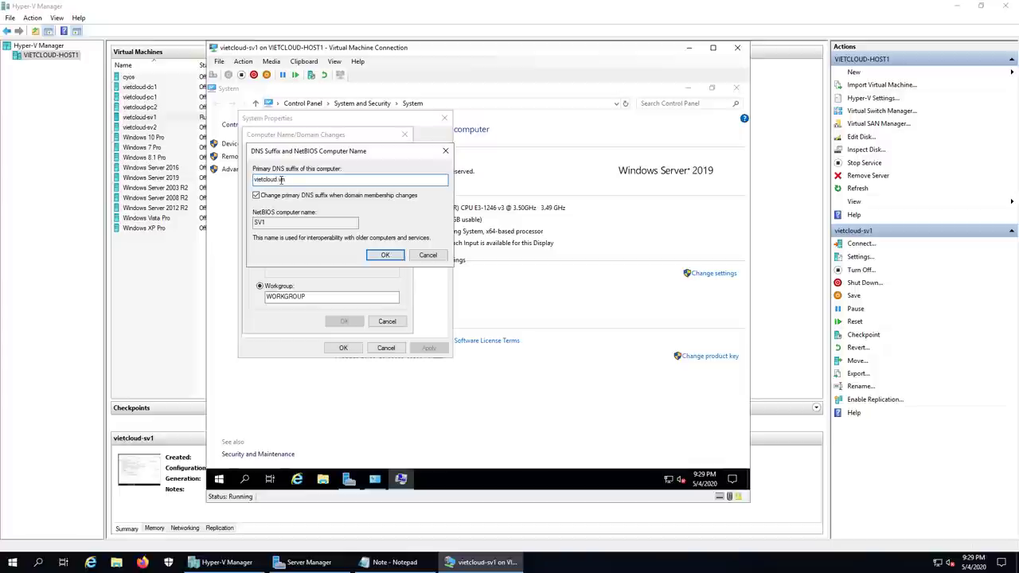
left_click(382, 256)
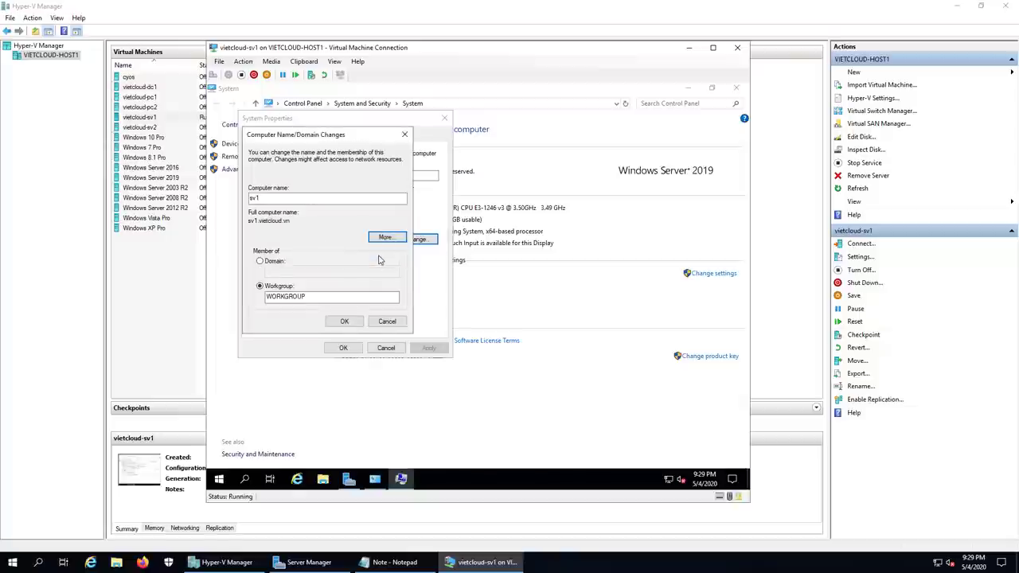
left_click(344, 321)
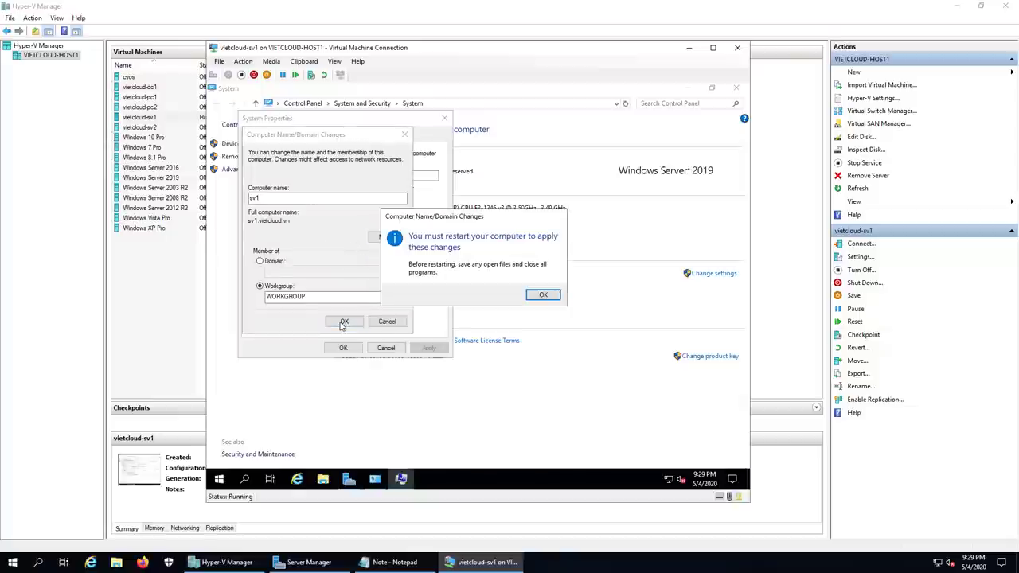
left_click(543, 295)
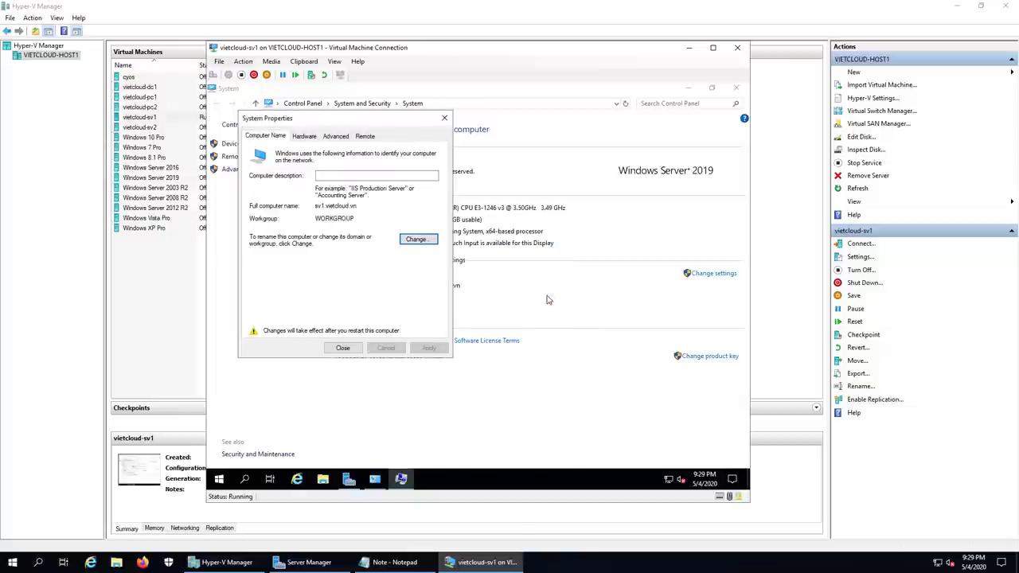
left_click(358, 347)
left_click(469, 291)
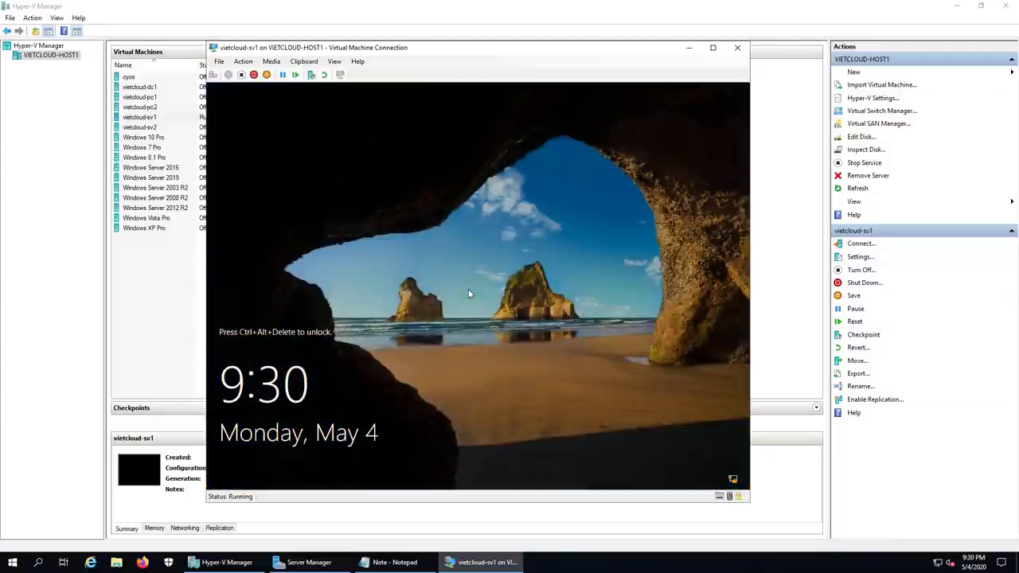
Step: Sign back in to the restarted VM as Administrator with the account password
left_click(214, 74)
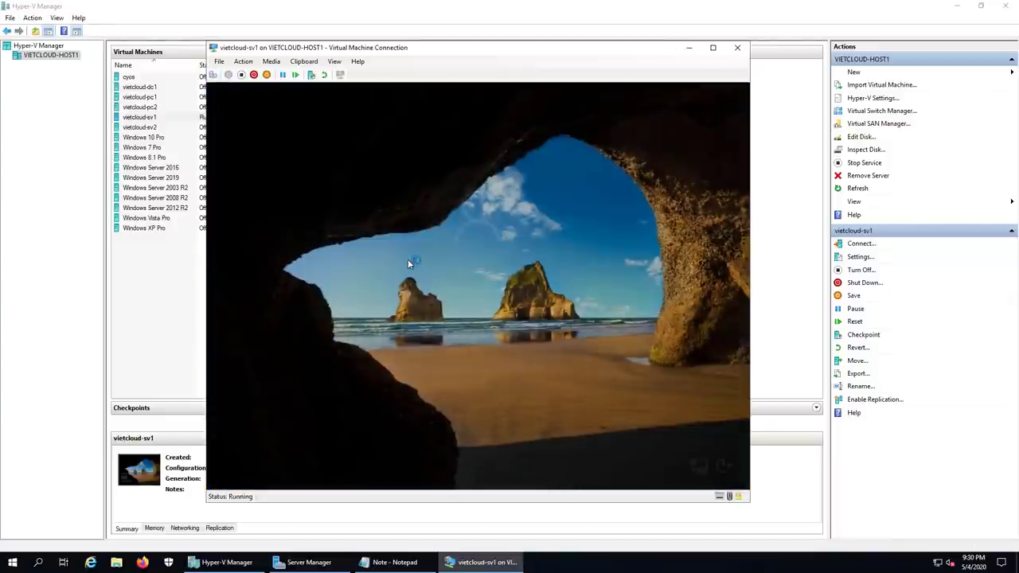
type("************")
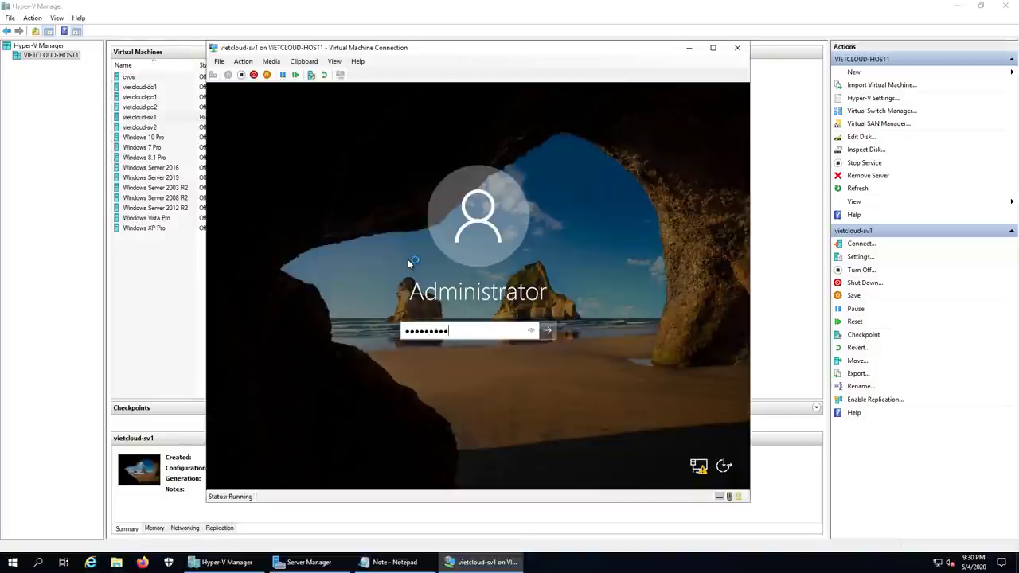
key("Return")
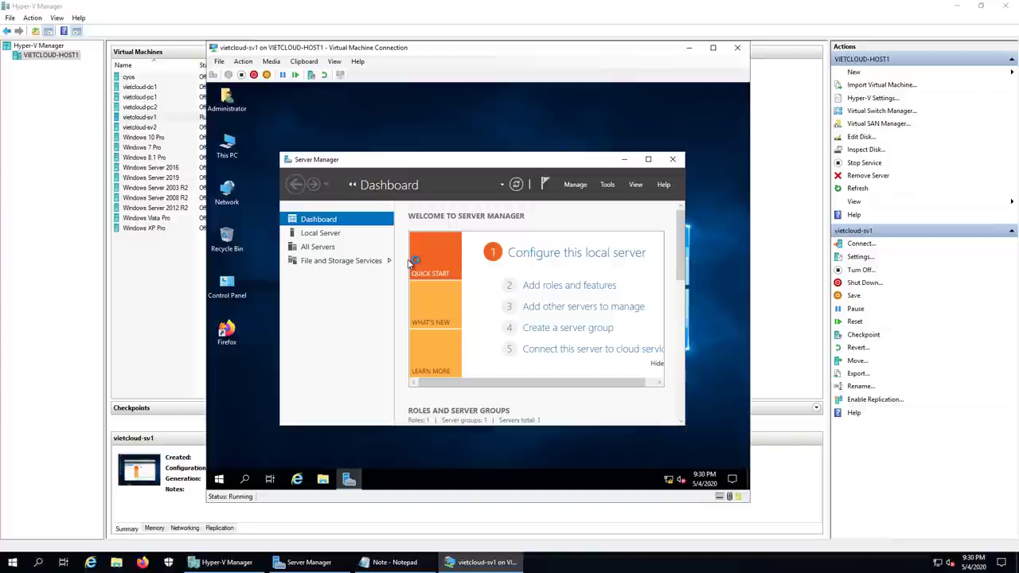
Step: Maximize Server Manager and open its Manage menu
left_click(648, 161)
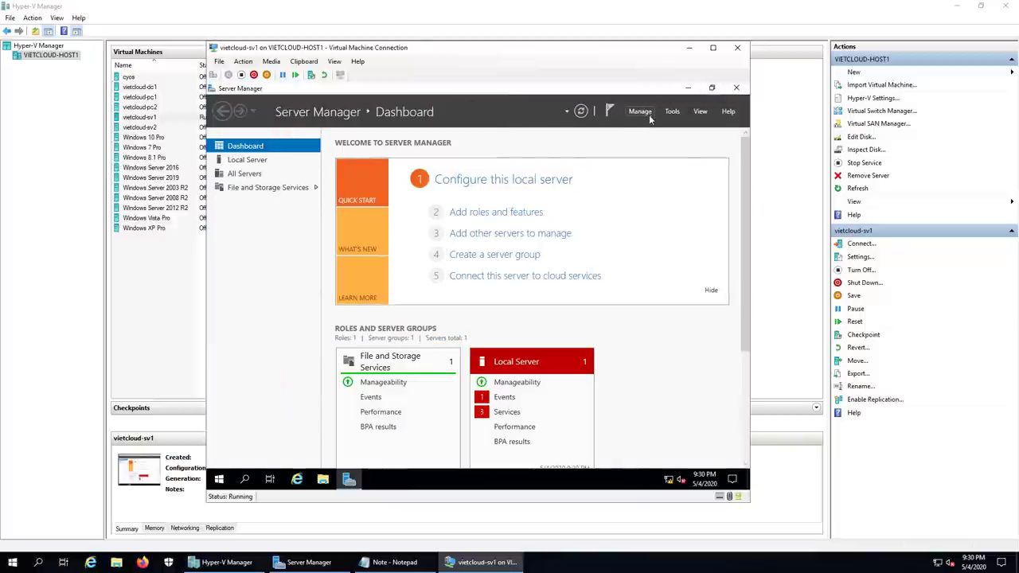
left_click(646, 113)
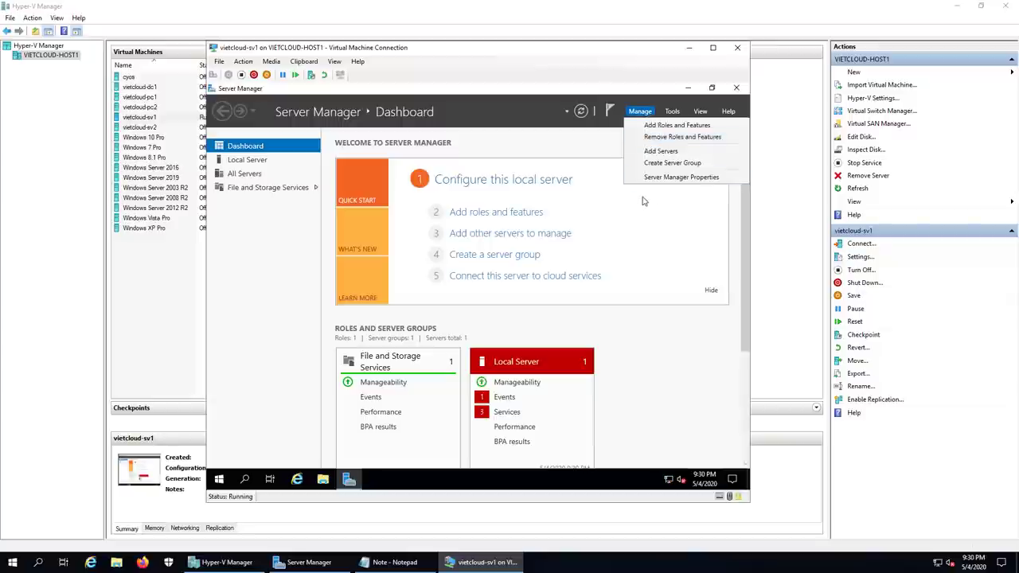
Step: Install the DNS Server role plus DNS management tools on sv1.vietcloud.vn
left_click(677, 126)
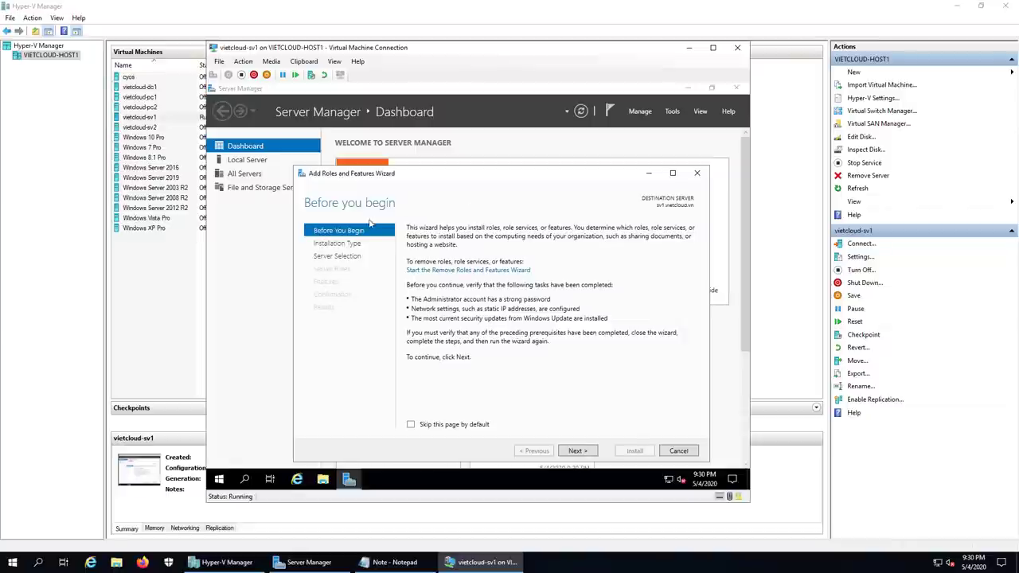
left_click(578, 451)
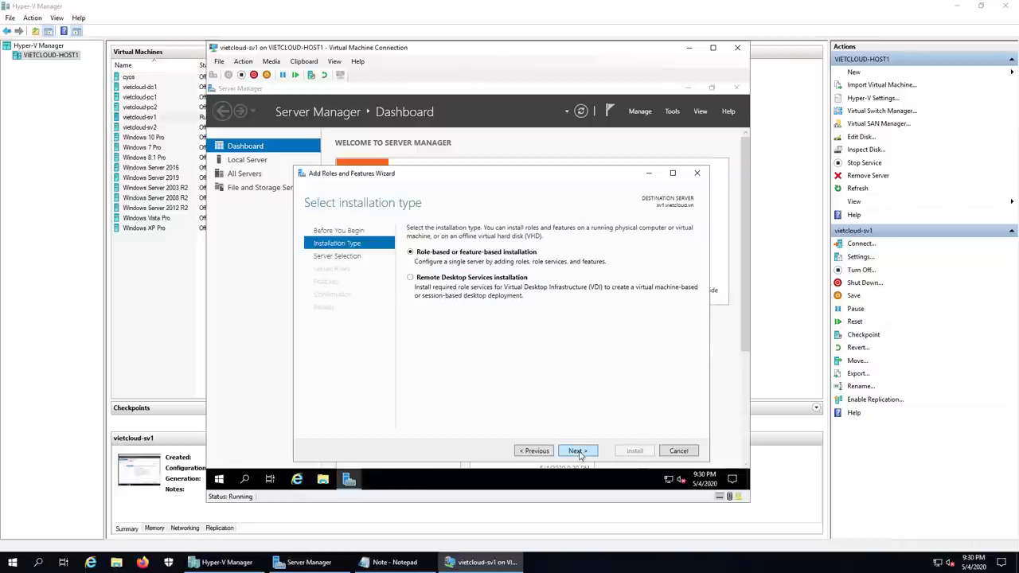
left_click(577, 450)
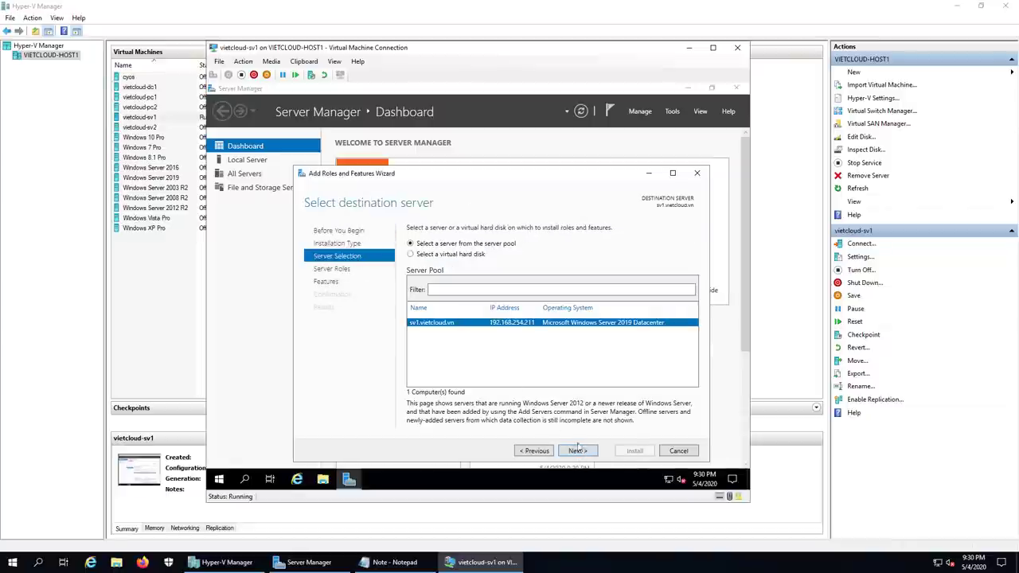
left_click(578, 450)
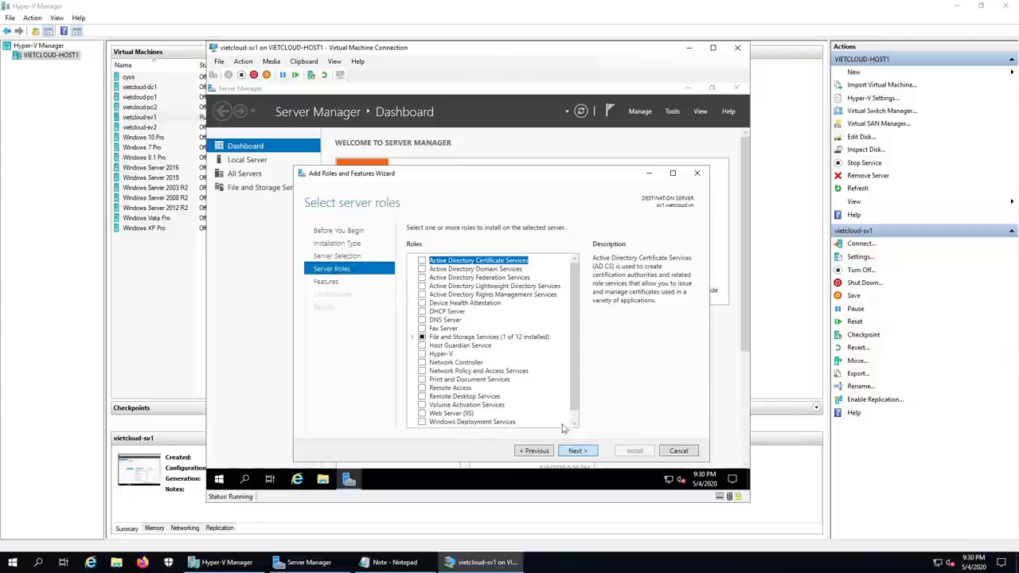
left_click(422, 320)
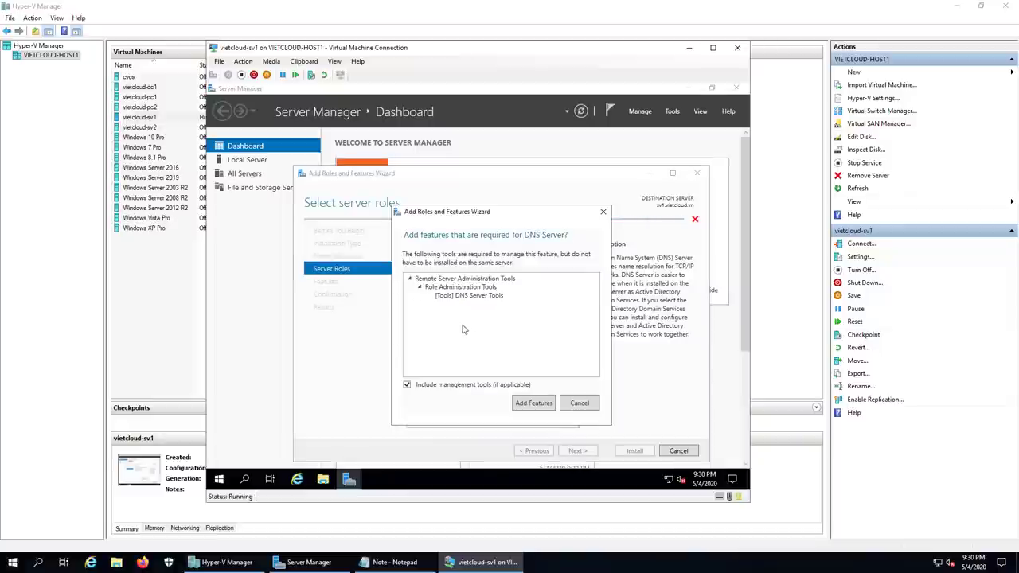
left_click(535, 405)
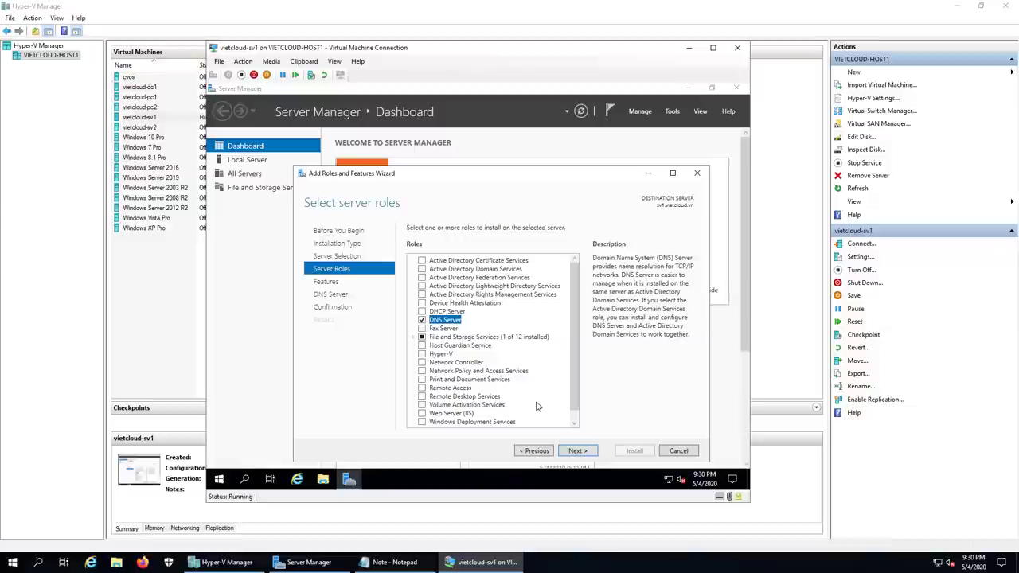
left_click(576, 451)
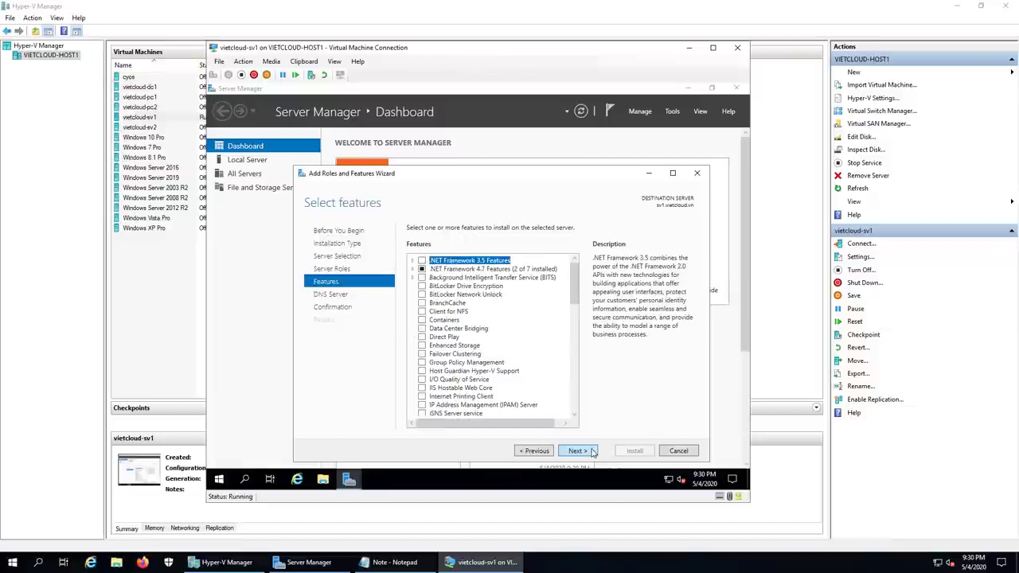
left_click(576, 451)
left_click(592, 452)
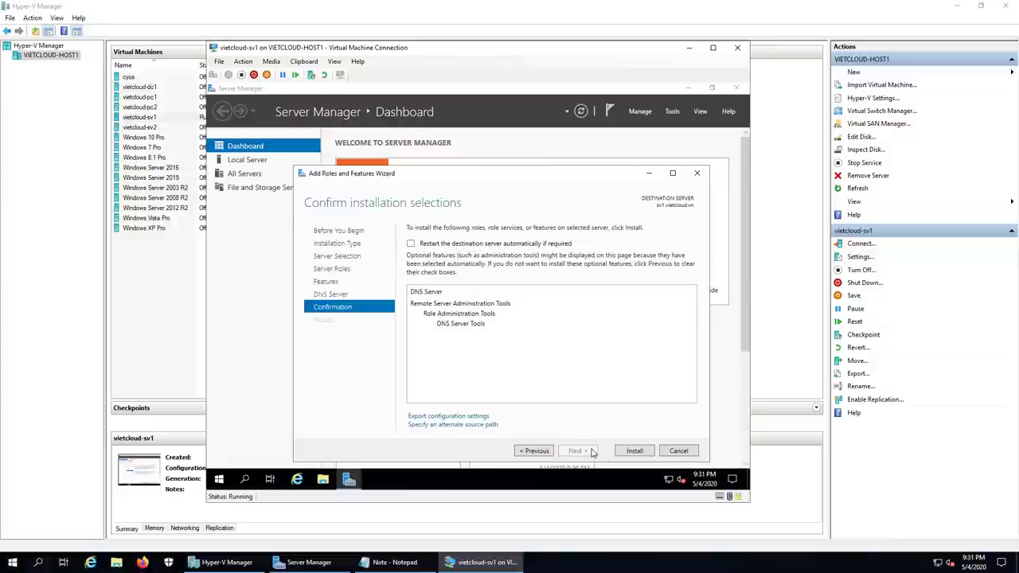
left_click(635, 451)
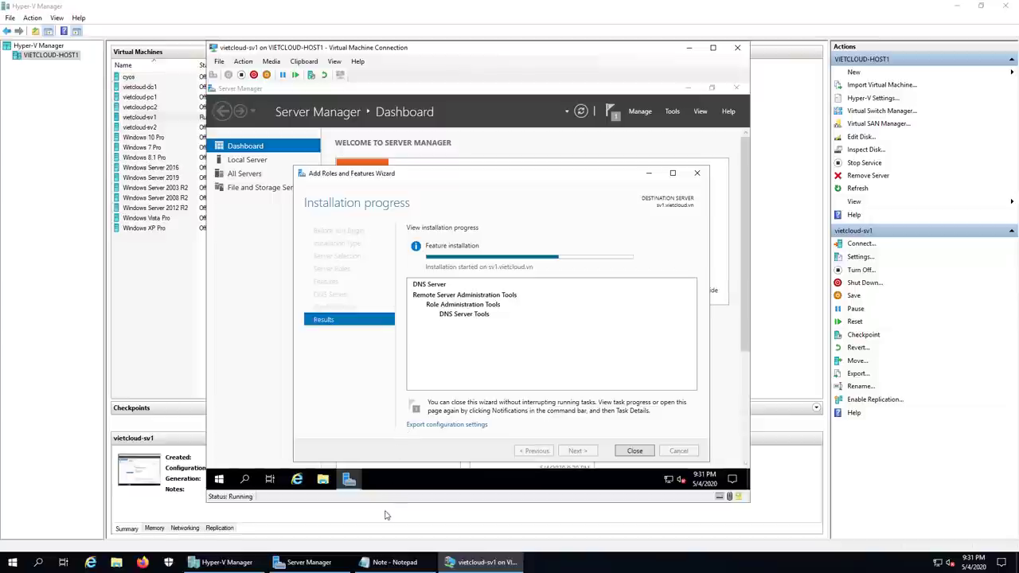
Step: Add '2. Tao DNS zone' as the next line of the Notepad notes
left_click(389, 562)
type("2")
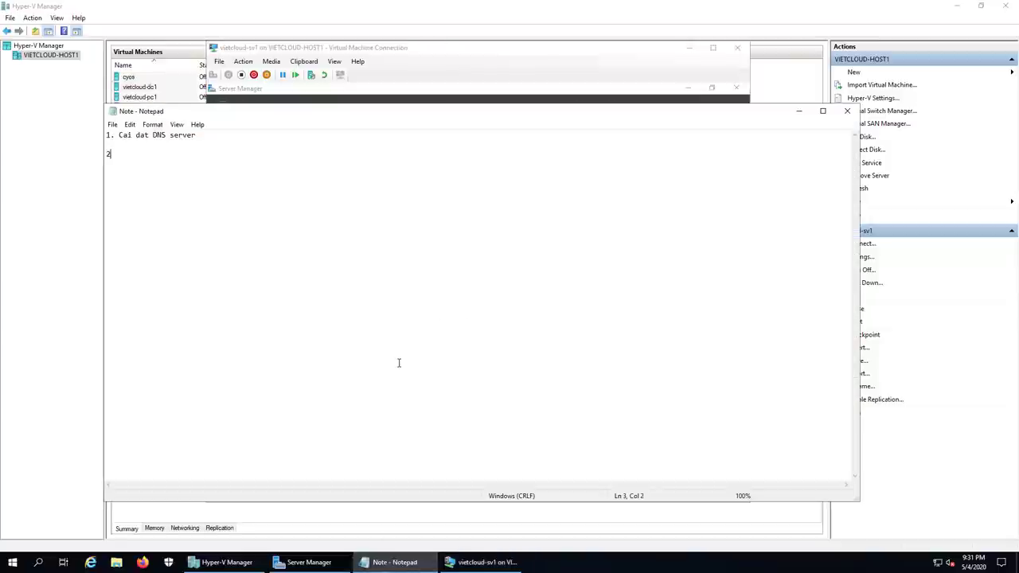
type(". Tao DNS")
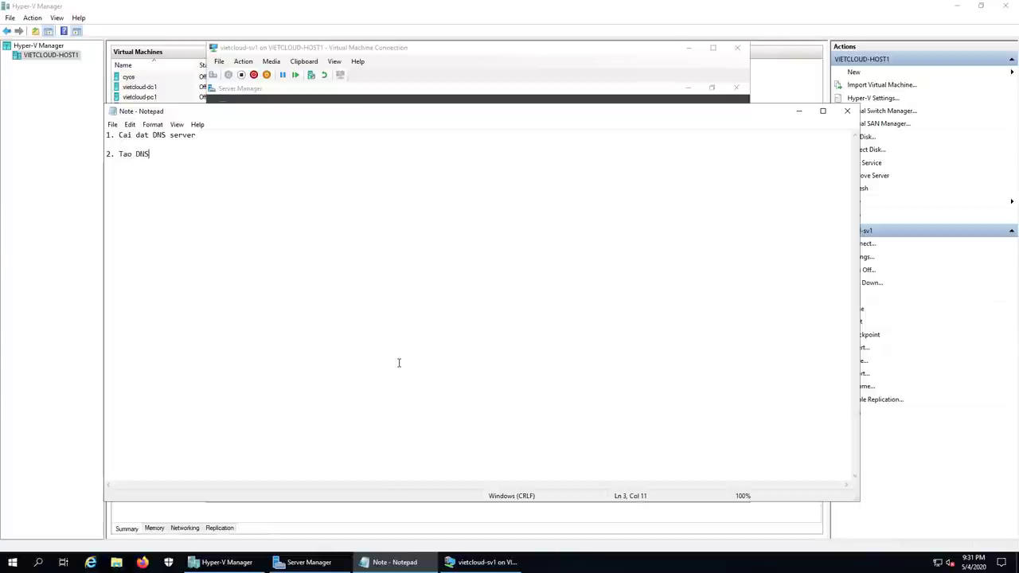
type(" zone")
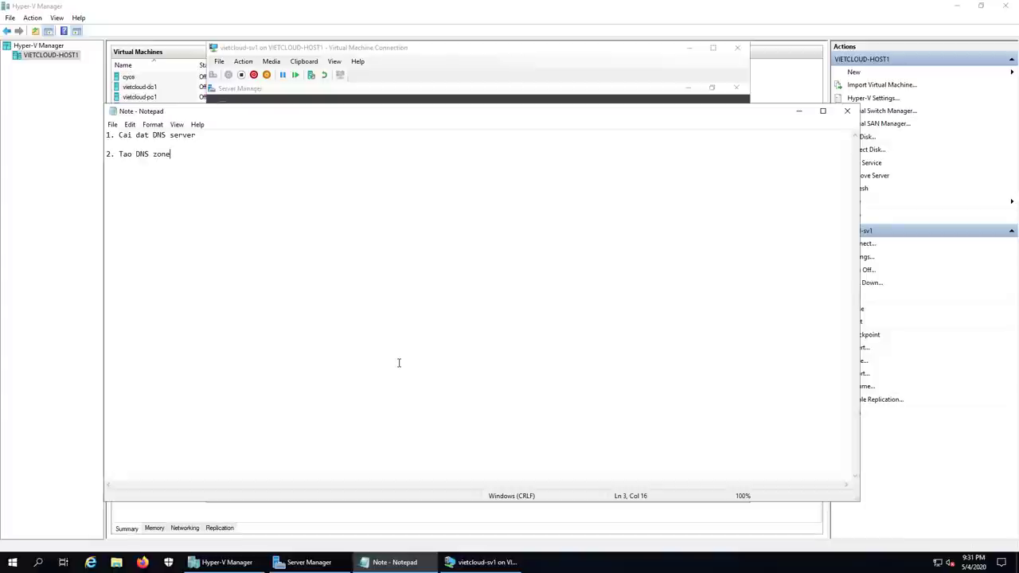
key("Return")
key("Return")
Step: Close the finished installation wizard and open a maximized DNS Manager from Tools
left_click(479, 66)
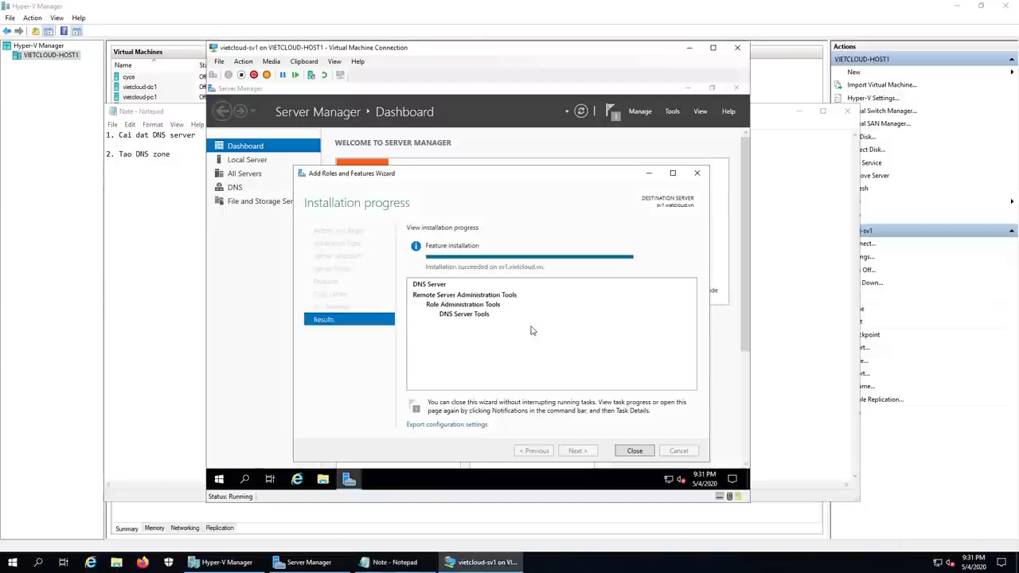
left_click(634, 450)
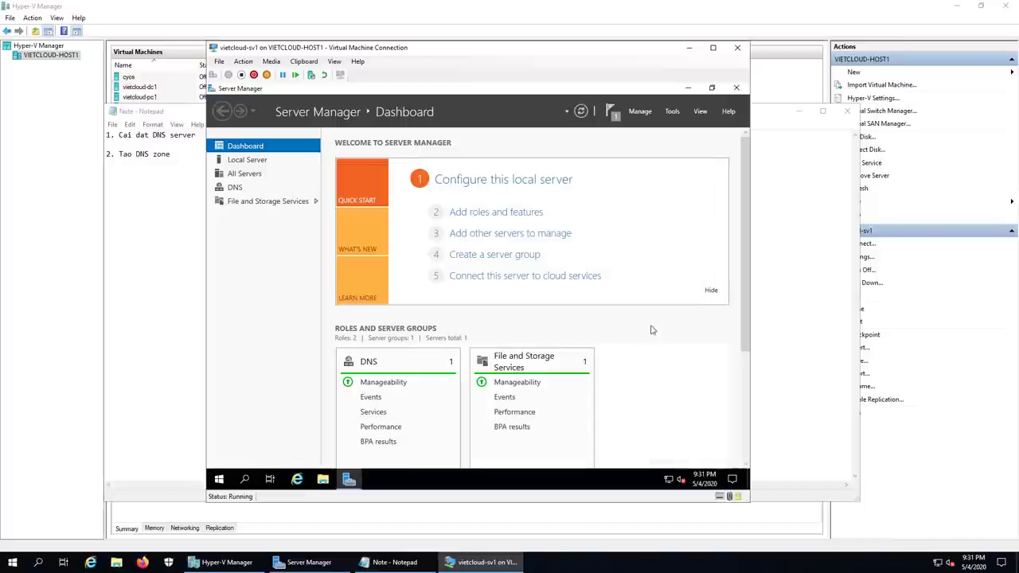
left_click(673, 112)
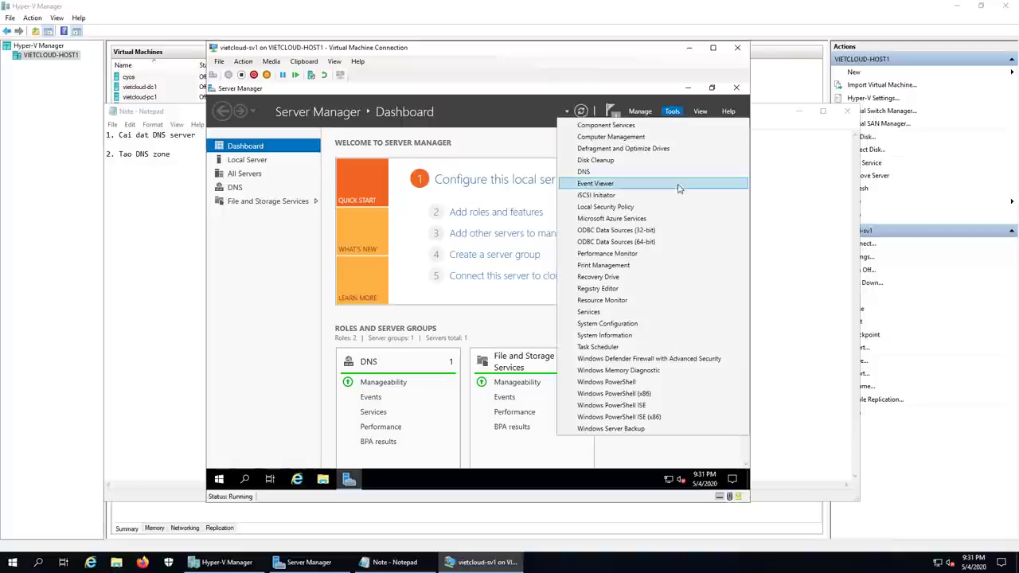
left_click(645, 173)
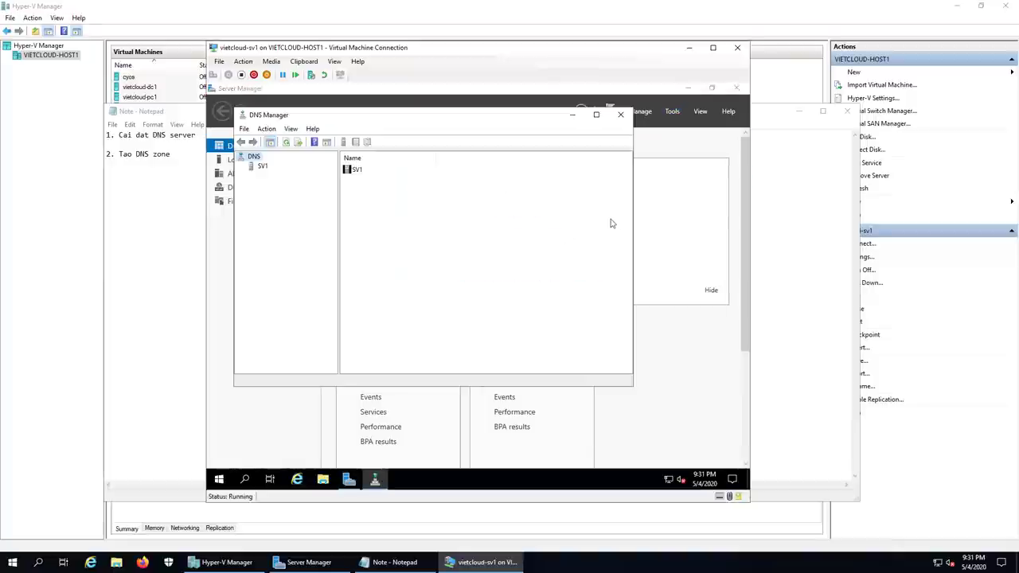
left_click(593, 115)
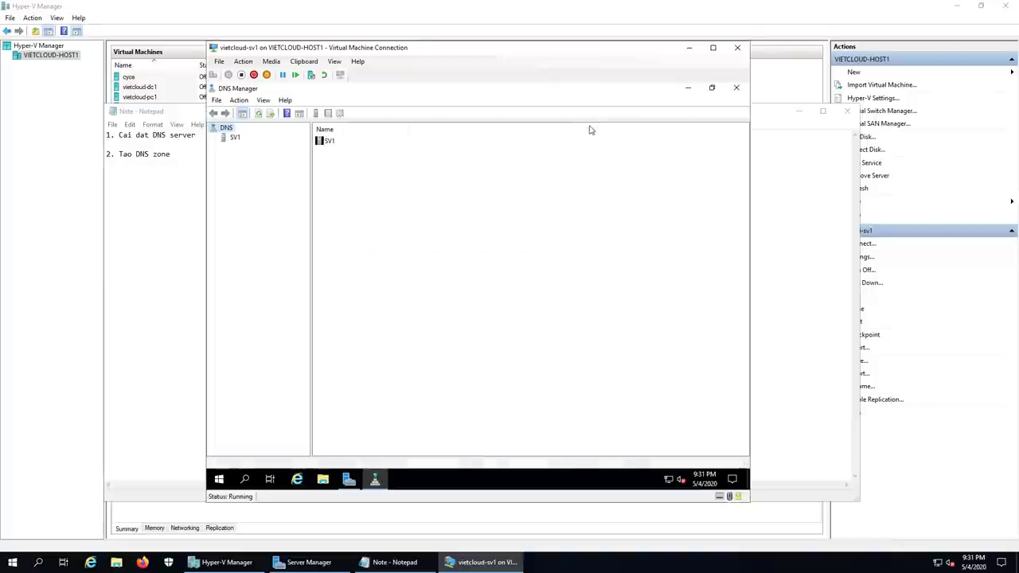
Step: Expand SV1 and launch the New Zone Wizard from Forward Lookup Zones
double_click(235, 136)
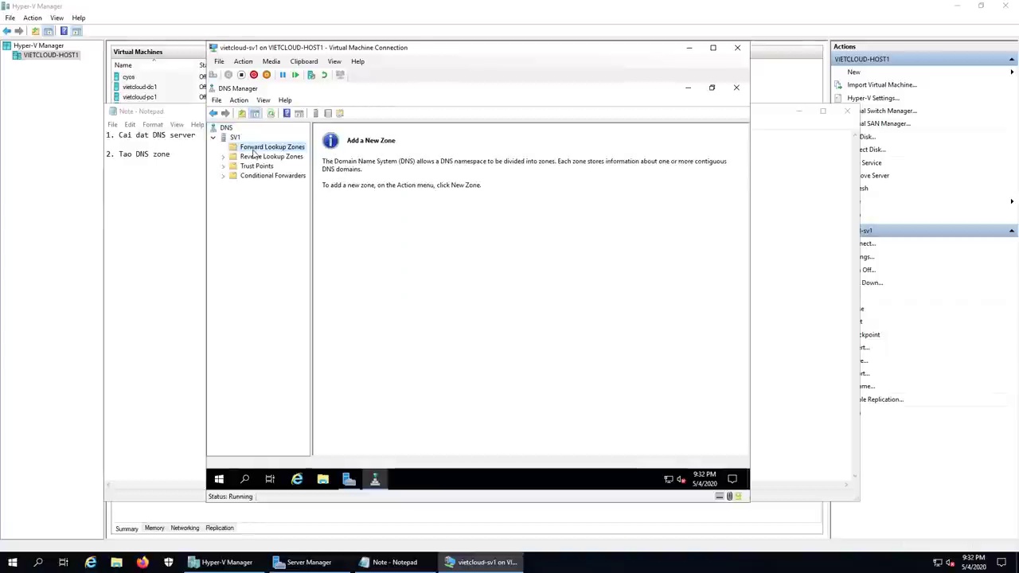
left_click(254, 156)
left_click(257, 166)
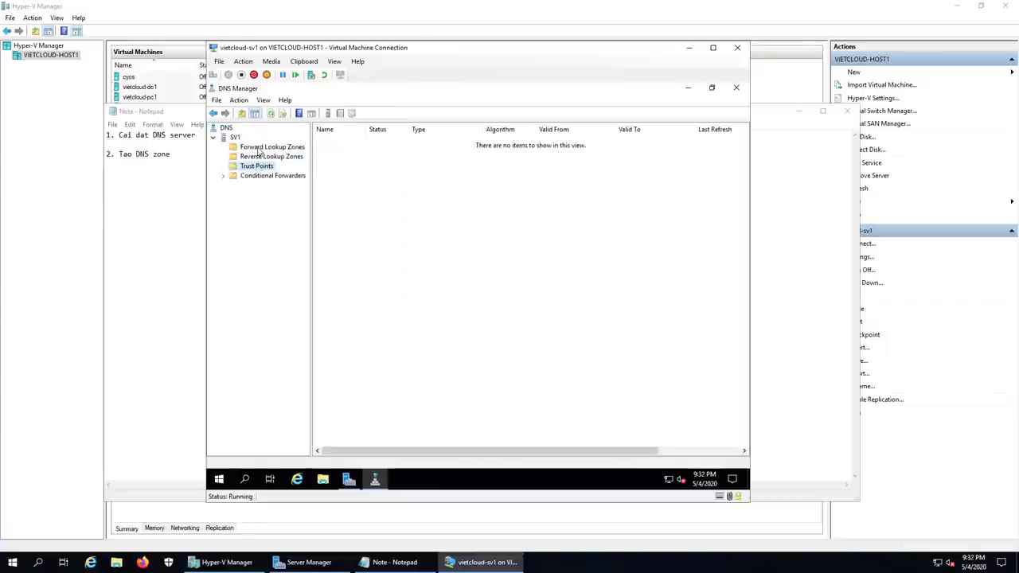
left_click(259, 148)
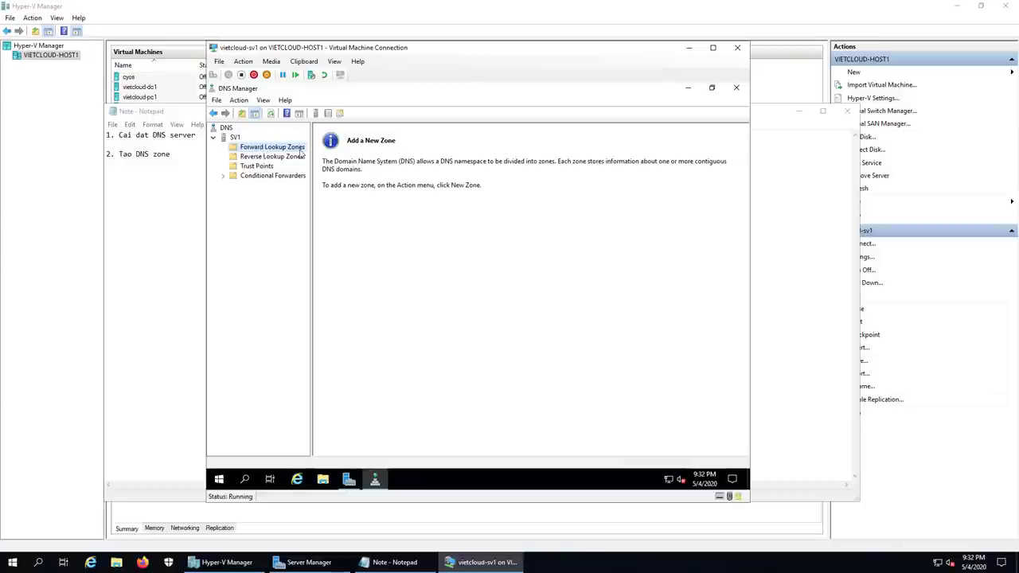
right_click(292, 148)
left_click(322, 154)
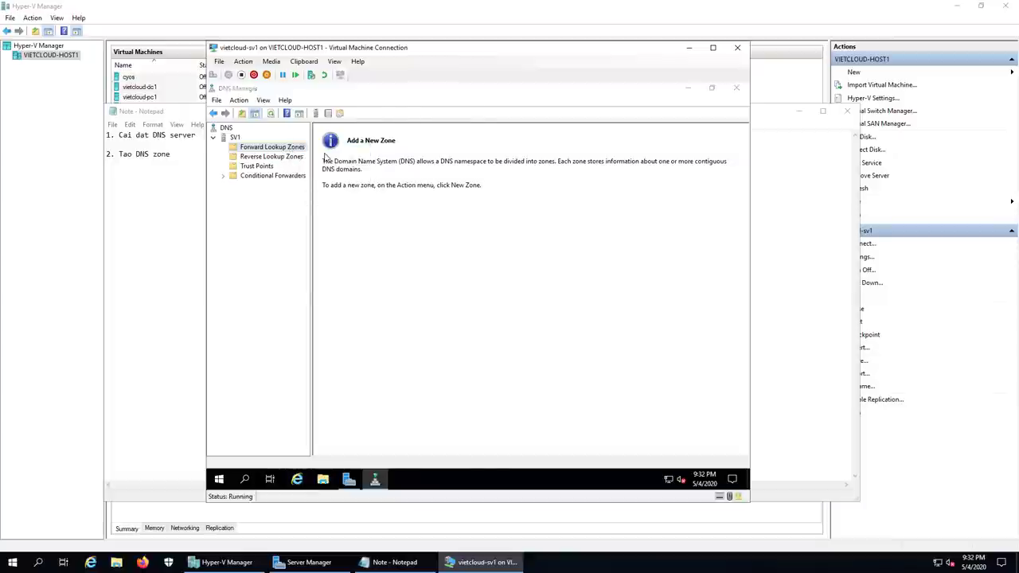
Step: Create primary zone vietcloud.vn with file vietcloud.vn.dns, allowing secure and nonsecure updates
left_click(408, 284)
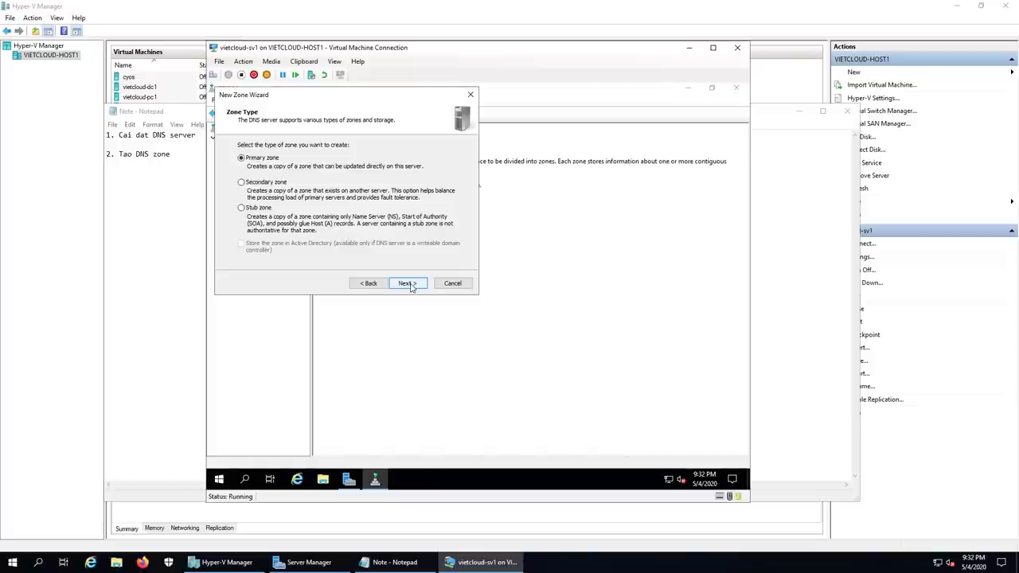
left_click(407, 284)
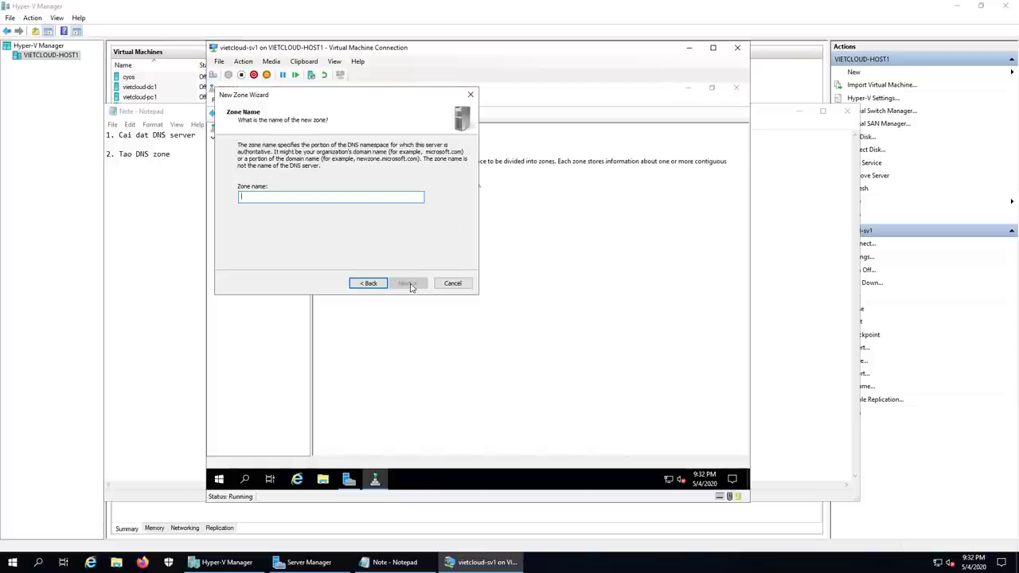
type("vietcloud")
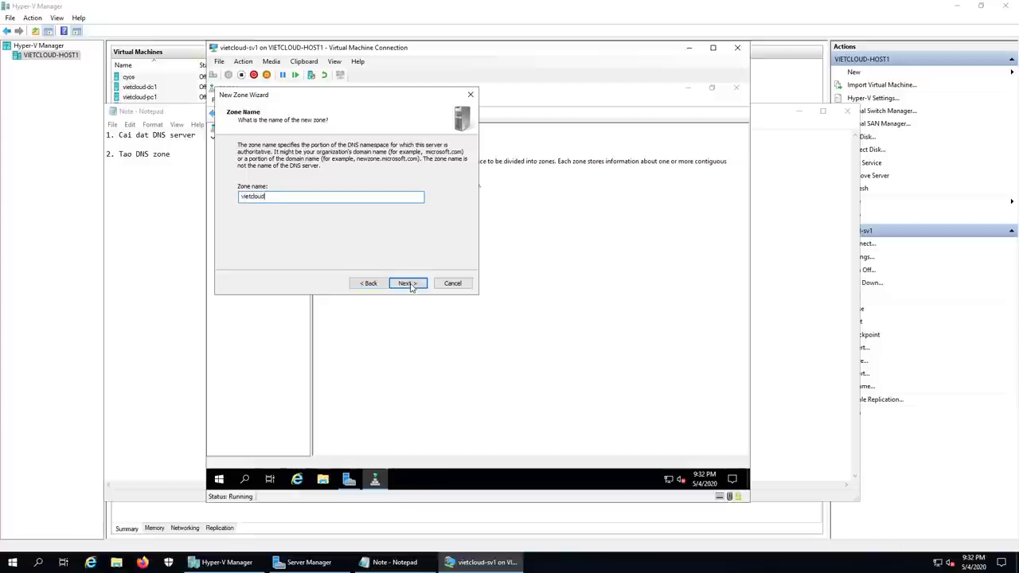
type(".vn")
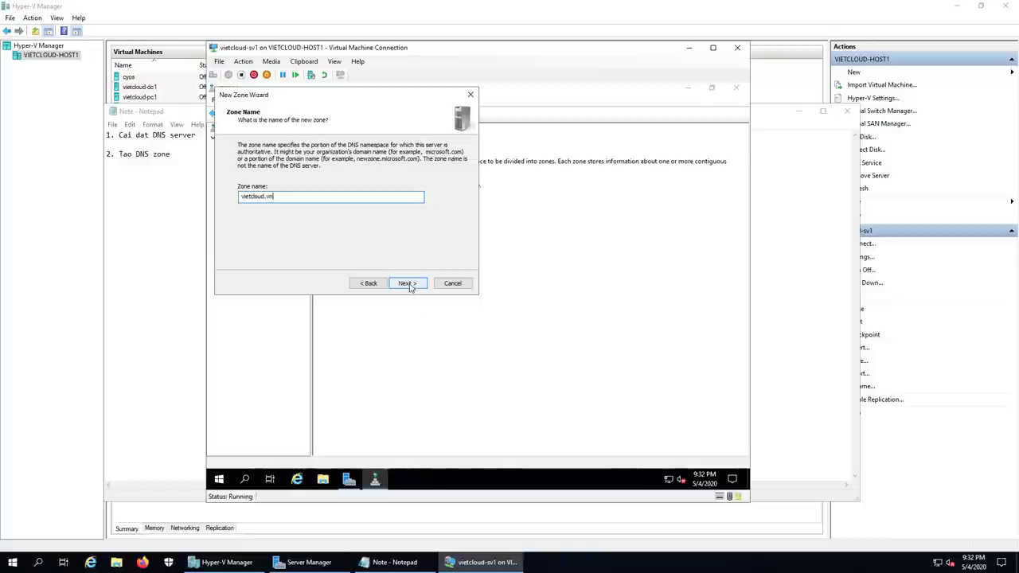
left_click(407, 284)
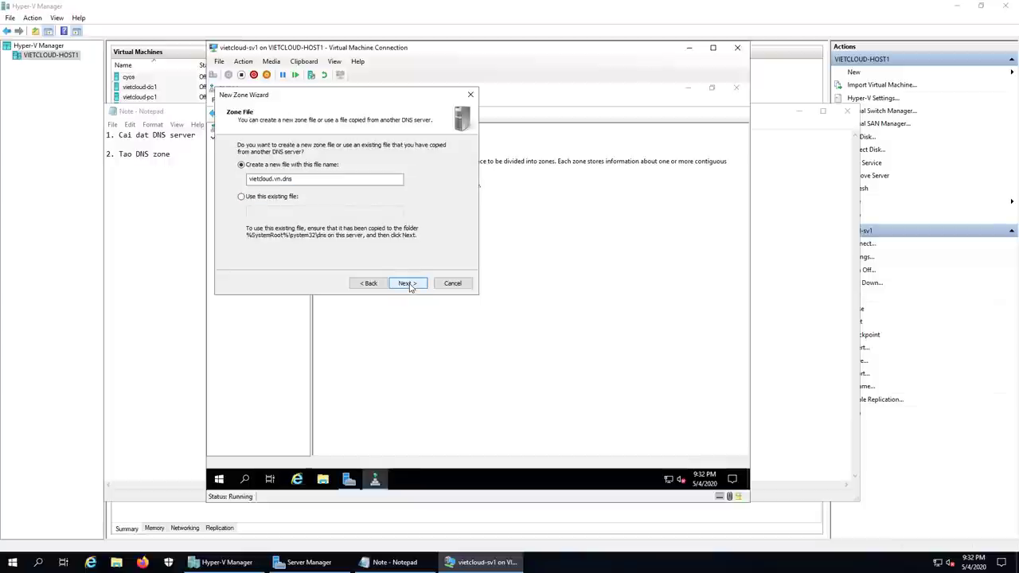
left_click(407, 284)
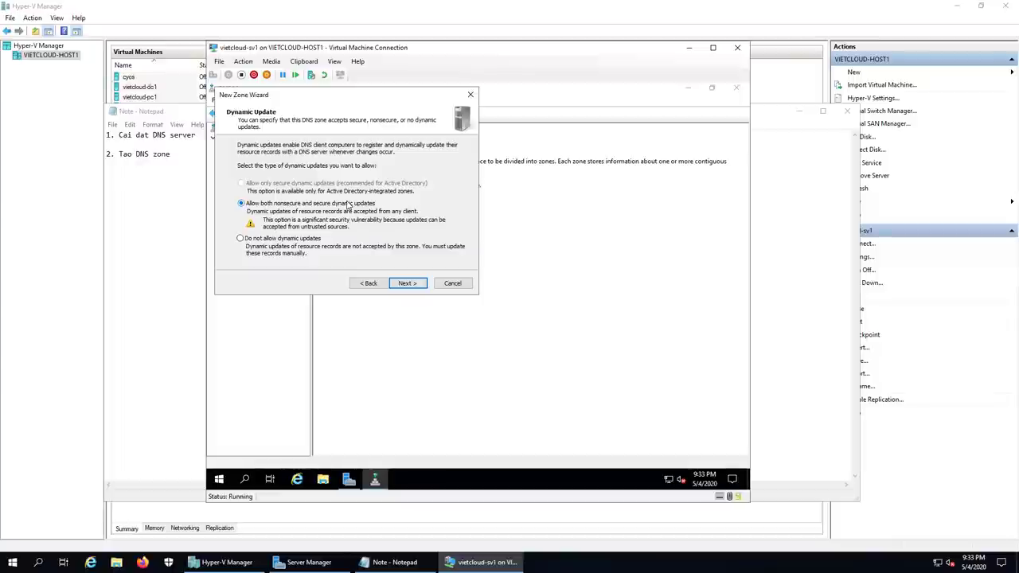
left_click(406, 283)
left_click(406, 283)
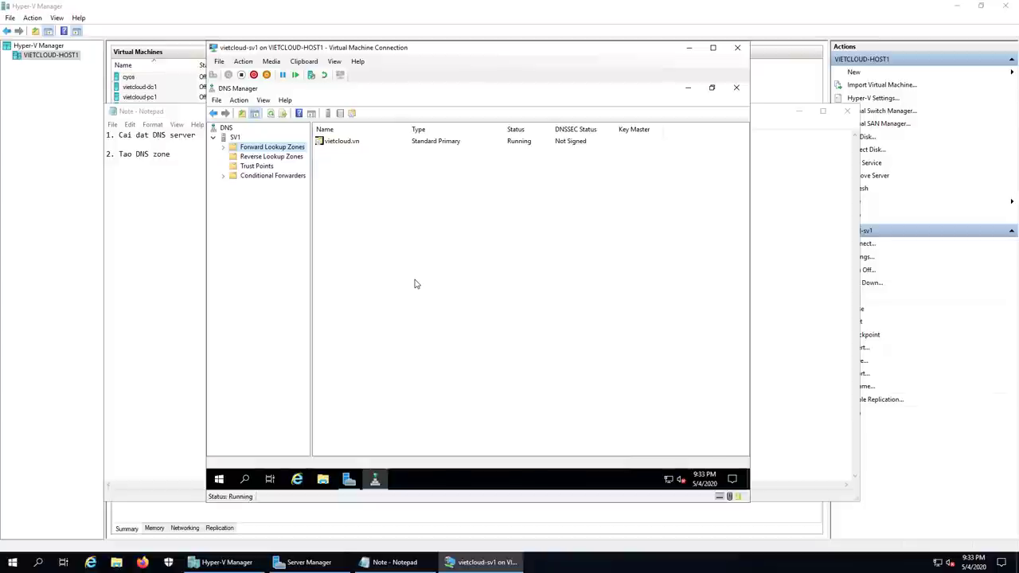
double_click(261, 148)
Step: View vietcloud.vn's records, inspect the sv1 host record, then select Reverse Lookup Zones
left_click(259, 156)
left_click(334, 162)
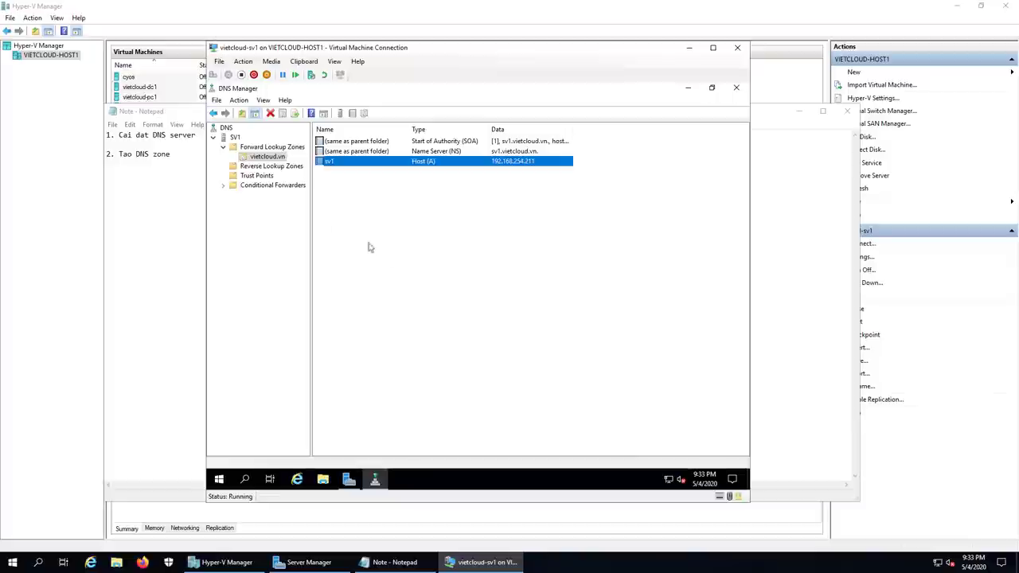
left_click(274, 167)
Step: Start a new primary IPv4 reverse lookup zone for network ID 192.168.254
right_click(274, 167)
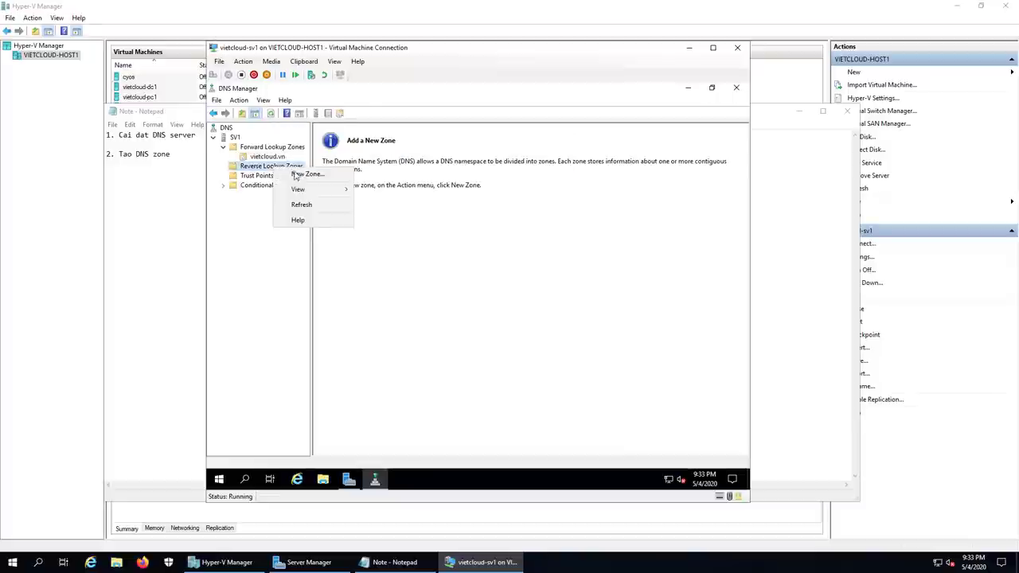
left_click(299, 175)
left_click(412, 285)
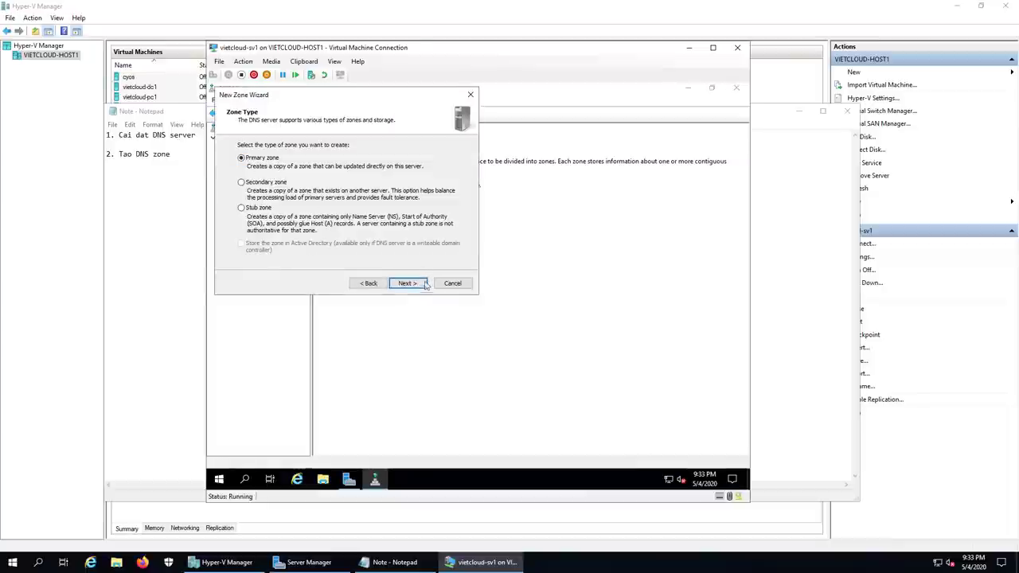
left_click(421, 286)
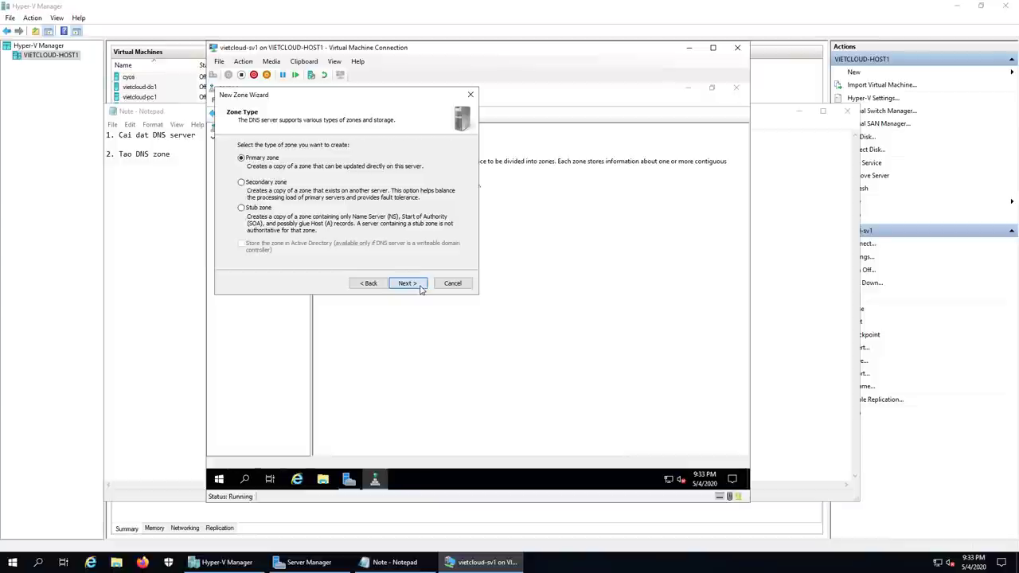
left_click(421, 286)
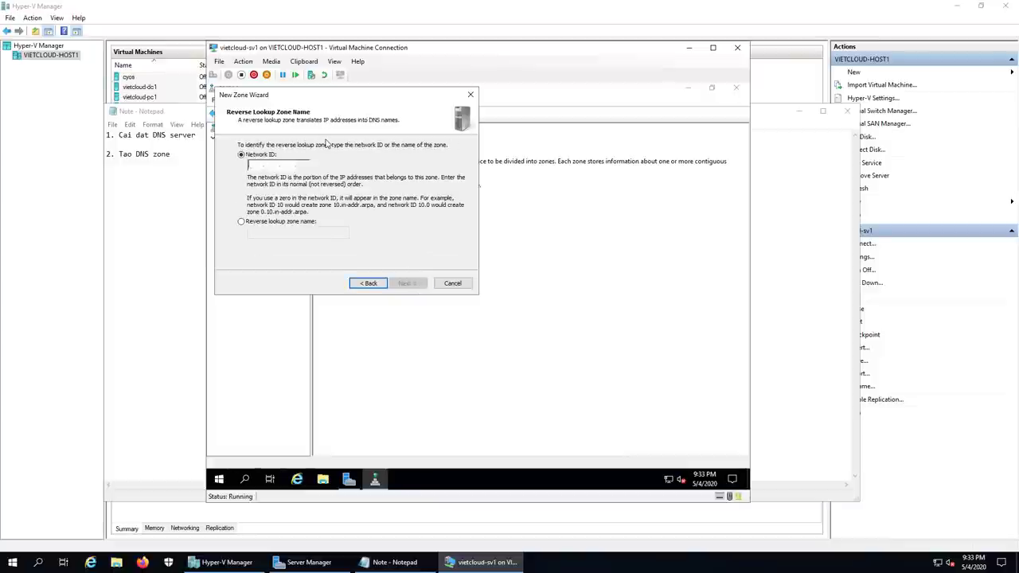
type("192.")
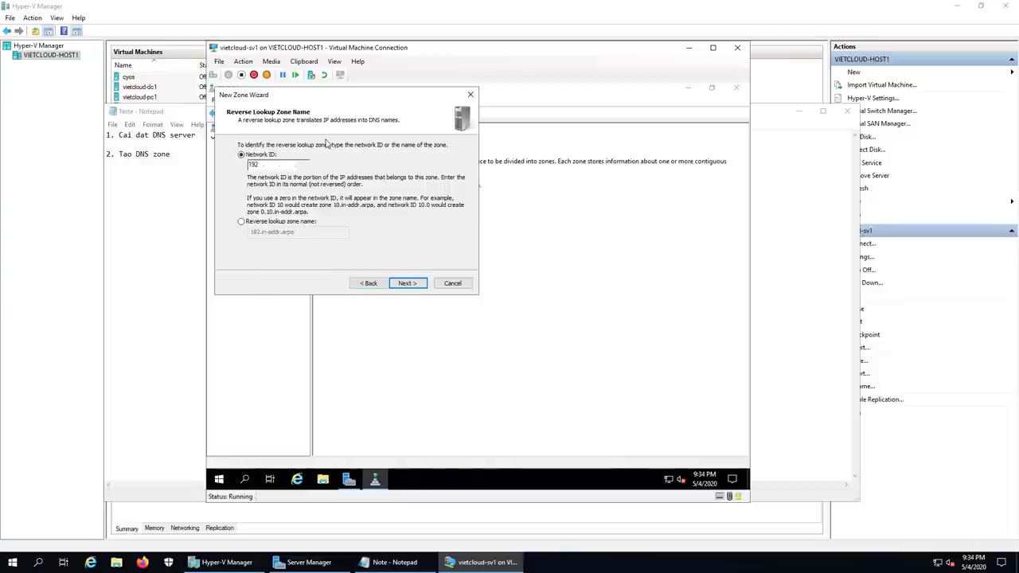
type("168.254")
left_click(409, 283)
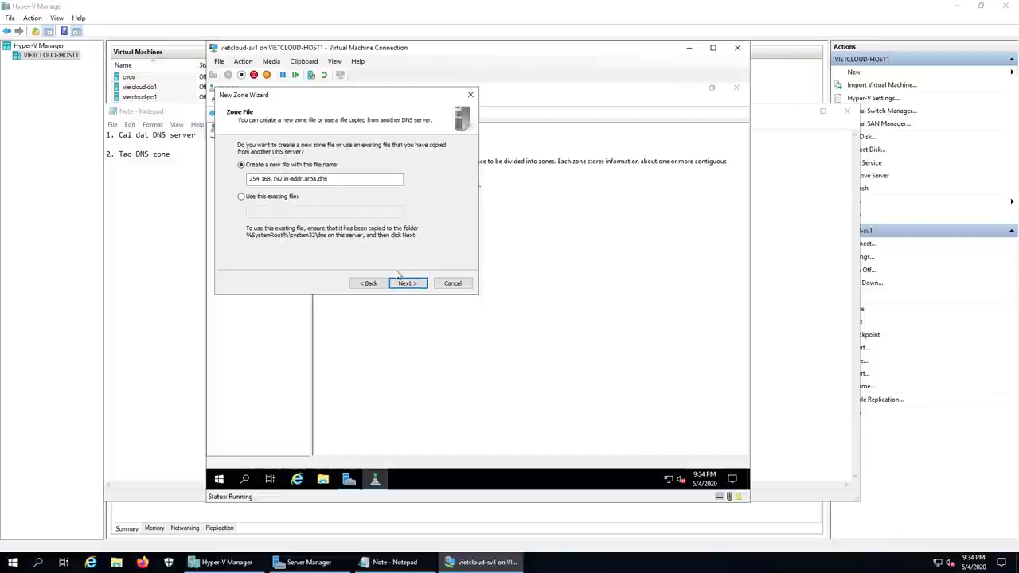
Step: Keep the default zone file, allow nonsecure and secure updates, finish, and view 254.168.192.in-addr.arpa
left_click(407, 286)
left_click(242, 204)
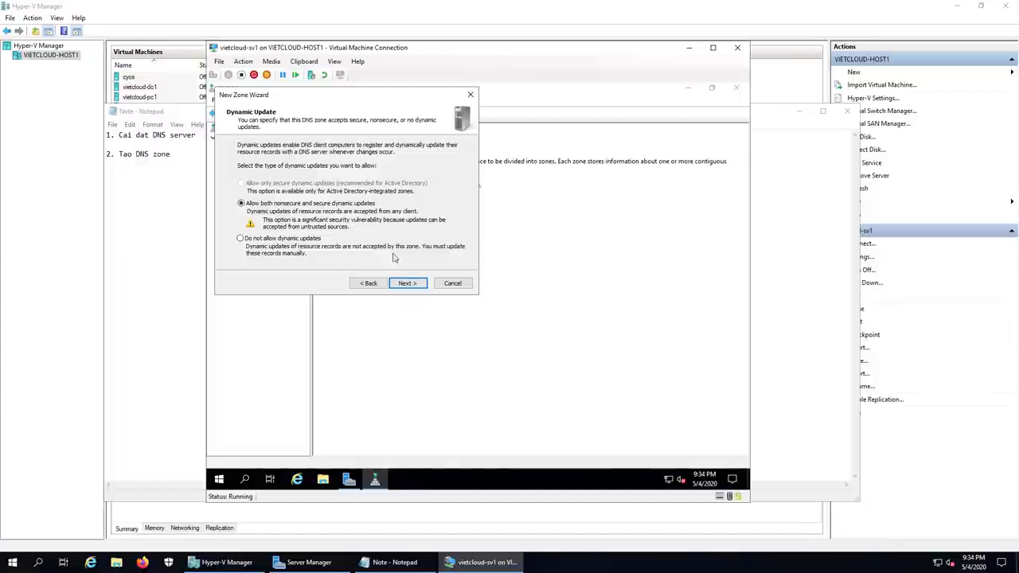
left_click(407, 284)
left_click(408, 283)
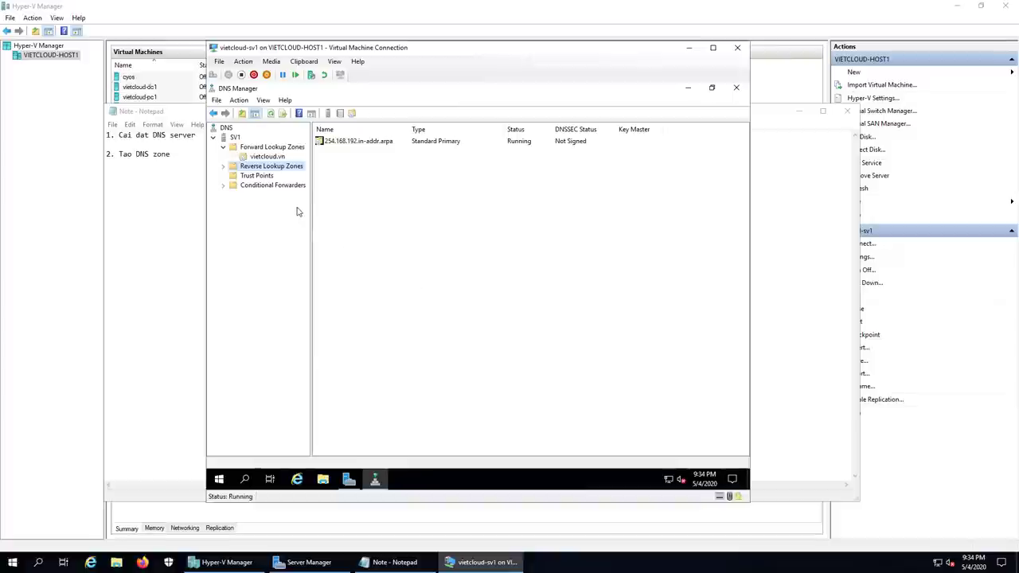
double_click(270, 167)
left_click(262, 177)
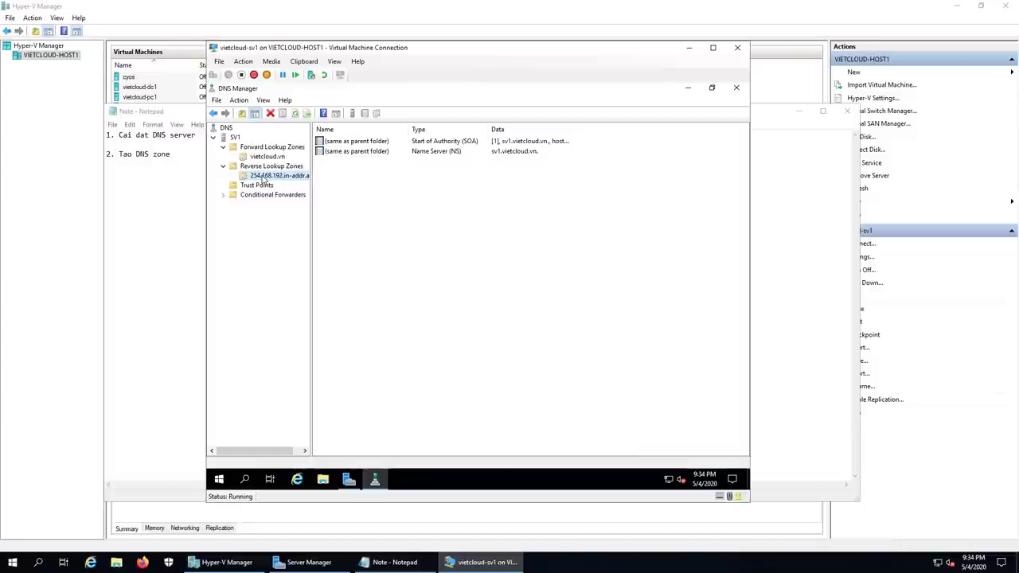
Step: Run ipconfig /registerdns in cmd, then refresh the reverse zone to show the 192.168.254.211 PTR record
right_click(219, 478)
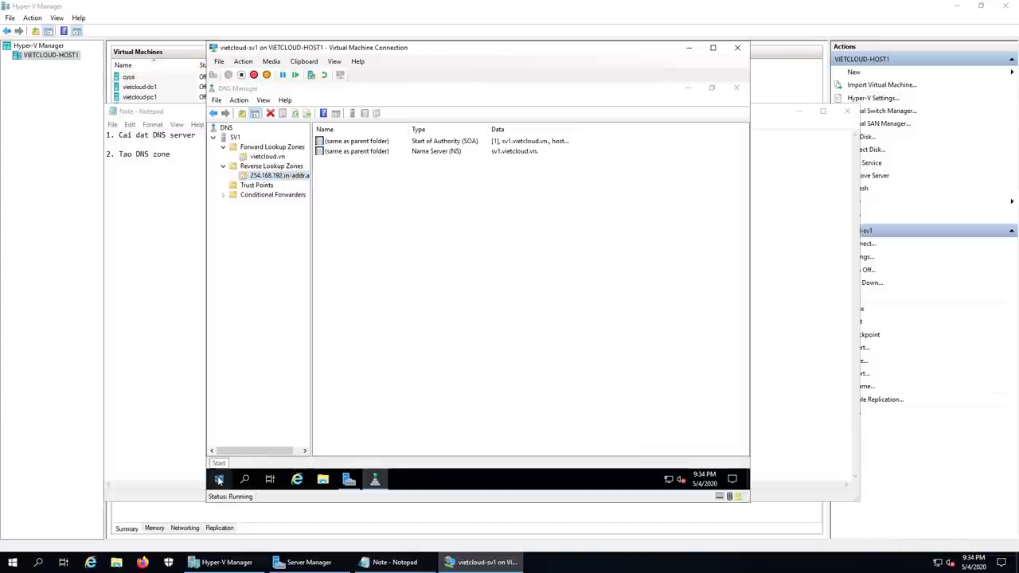
left_click(252, 426)
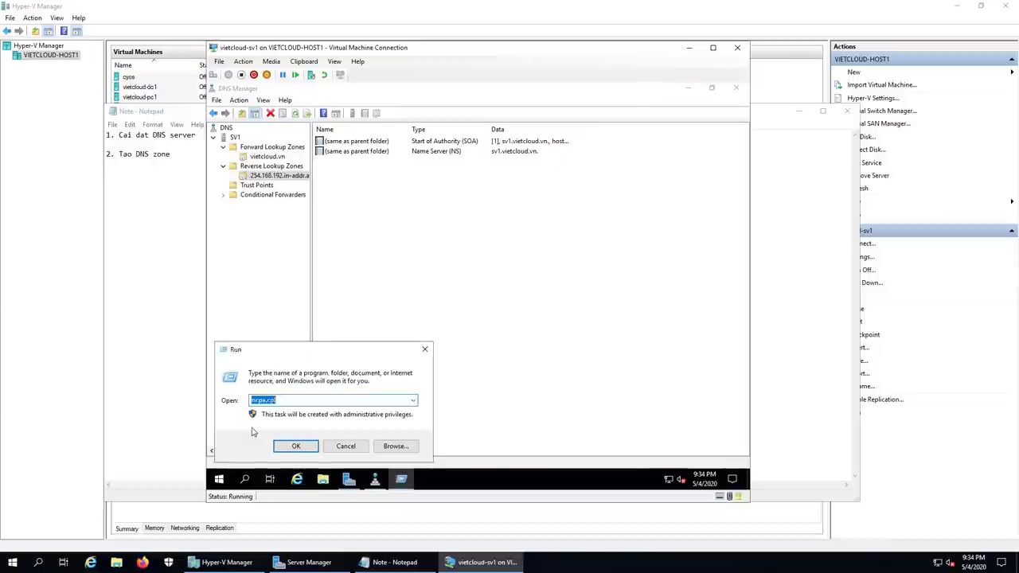
type("cmd")
key("Return")
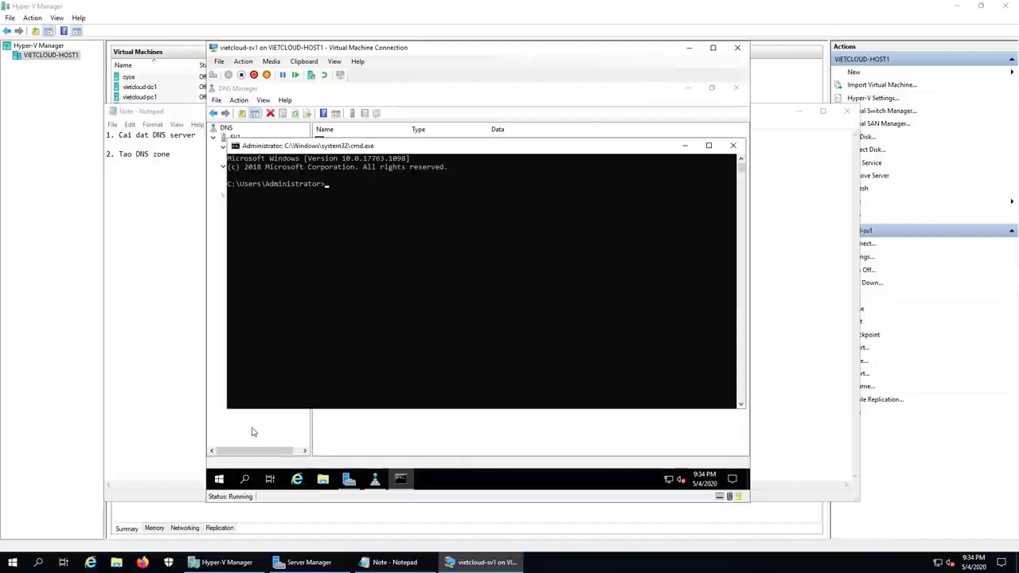
type("ipconfig /regis")
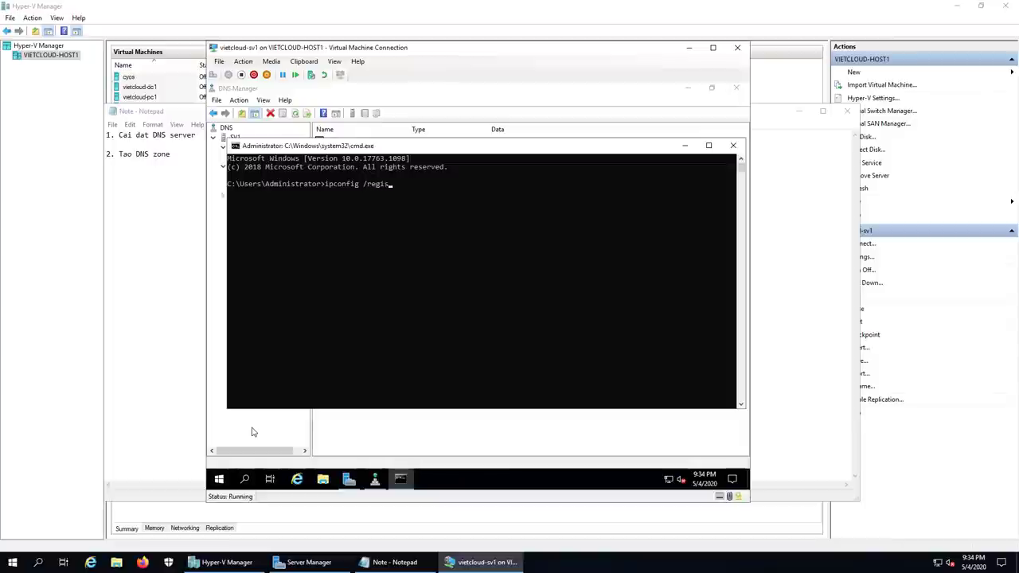
type("terdns")
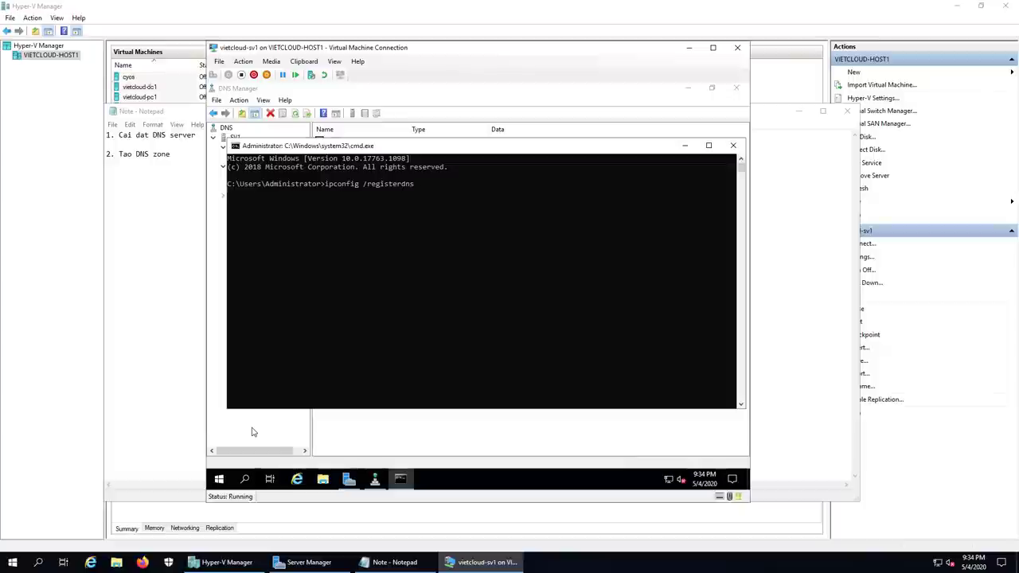
key("Return")
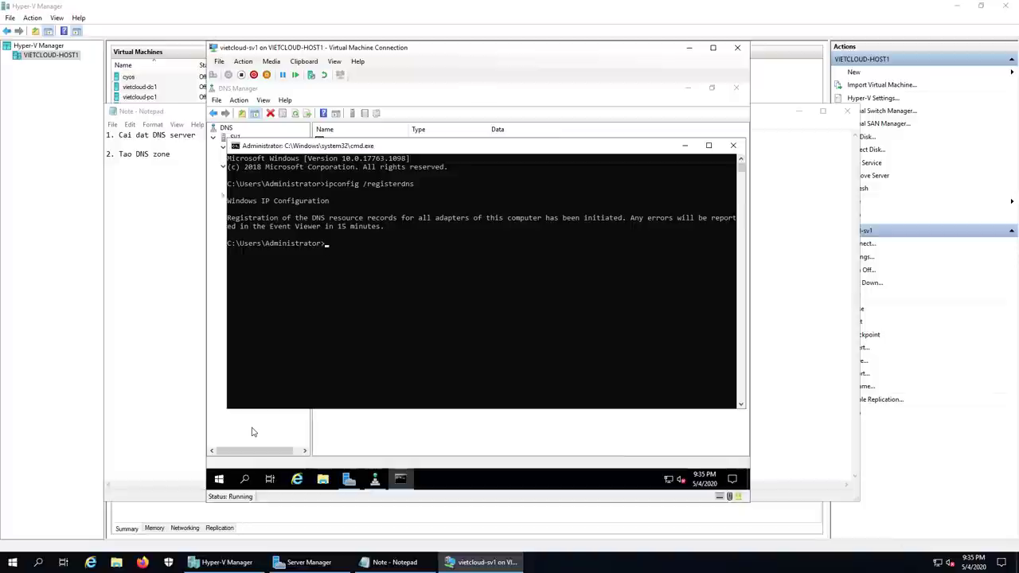
left_click(732, 145)
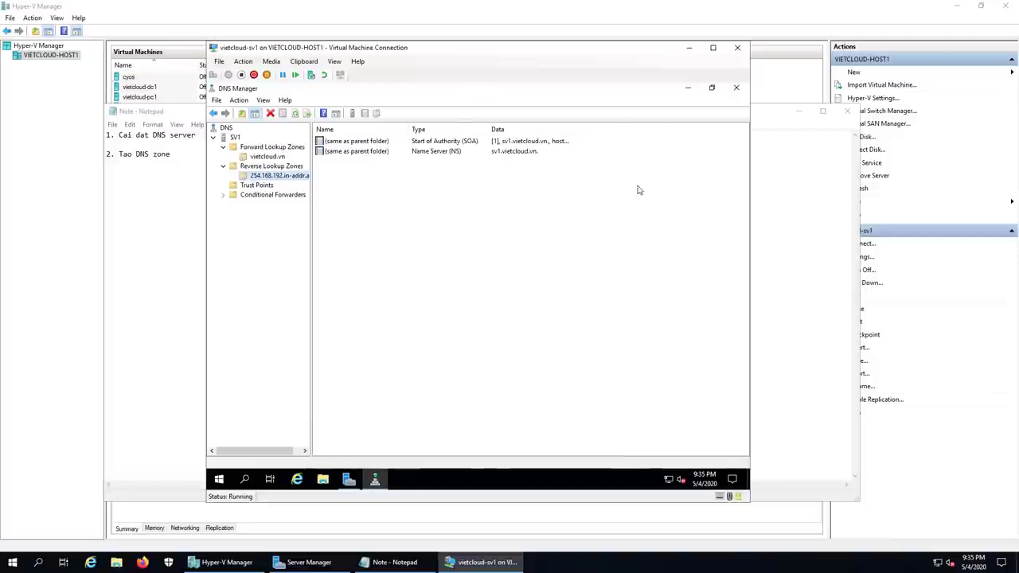
left_click(294, 116)
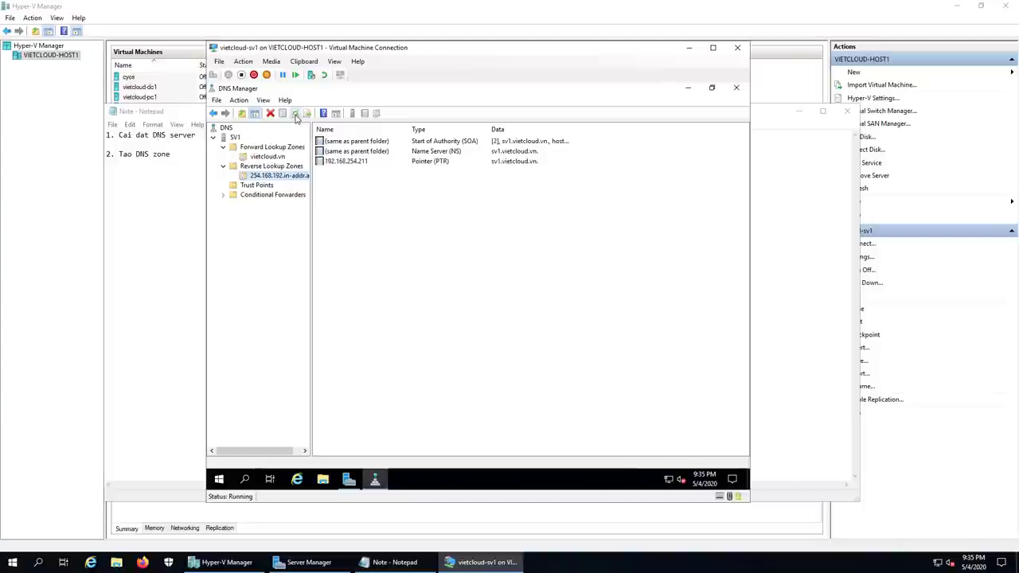
left_click(346, 162)
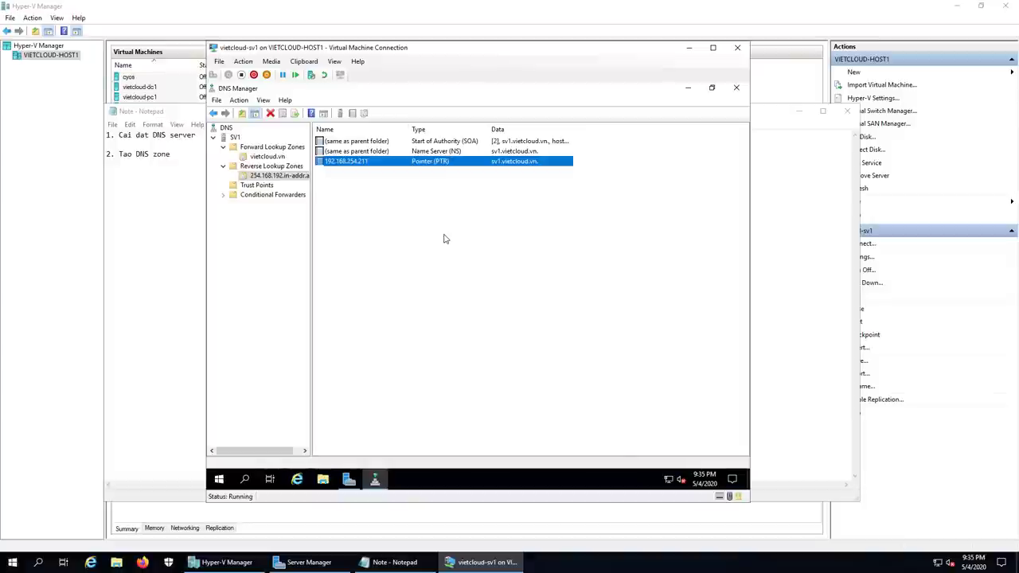
Step: In cmd, use nslookup to query sv1, 192.168.254.211 and sv1.vietcloud.vn
right_click(219, 480)
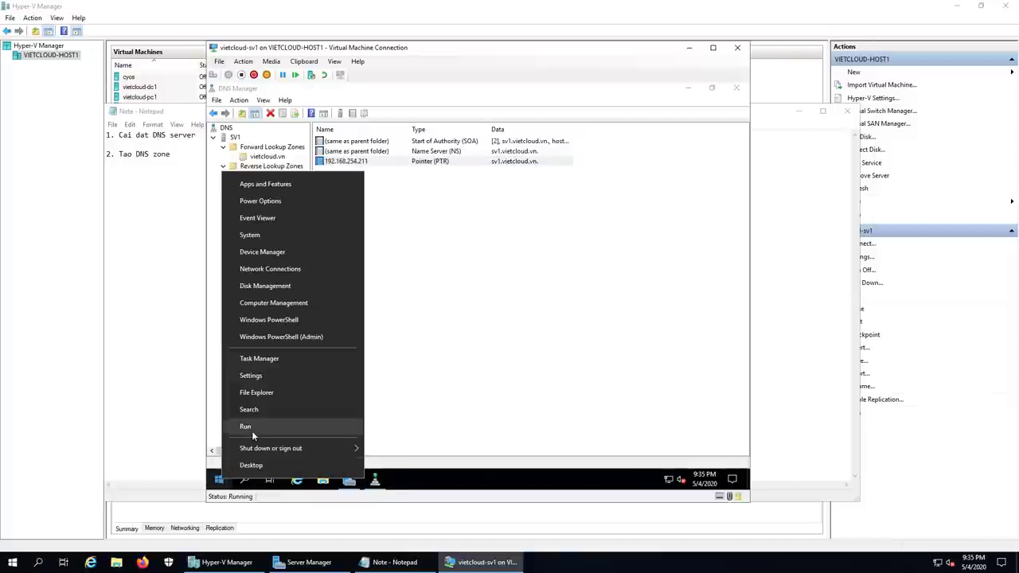
left_click(252, 431)
type("cmd")
key("Return")
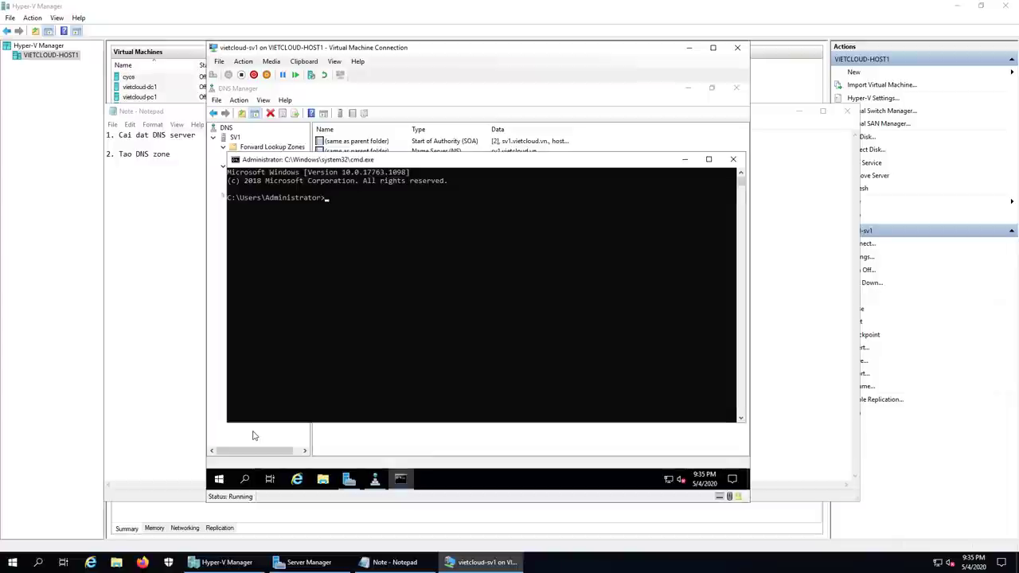
type("nslookup")
key("Return")
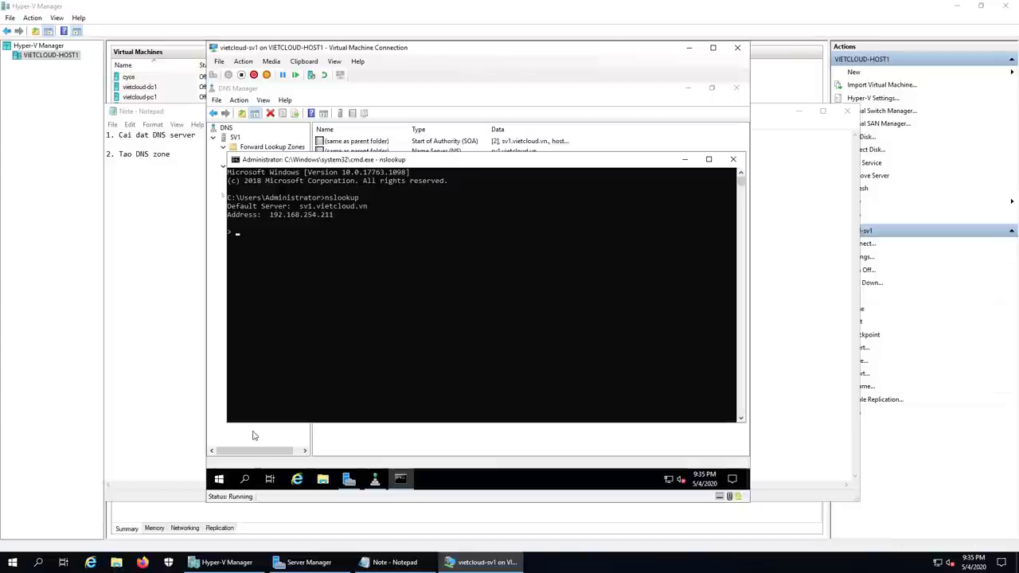
type("sv1")
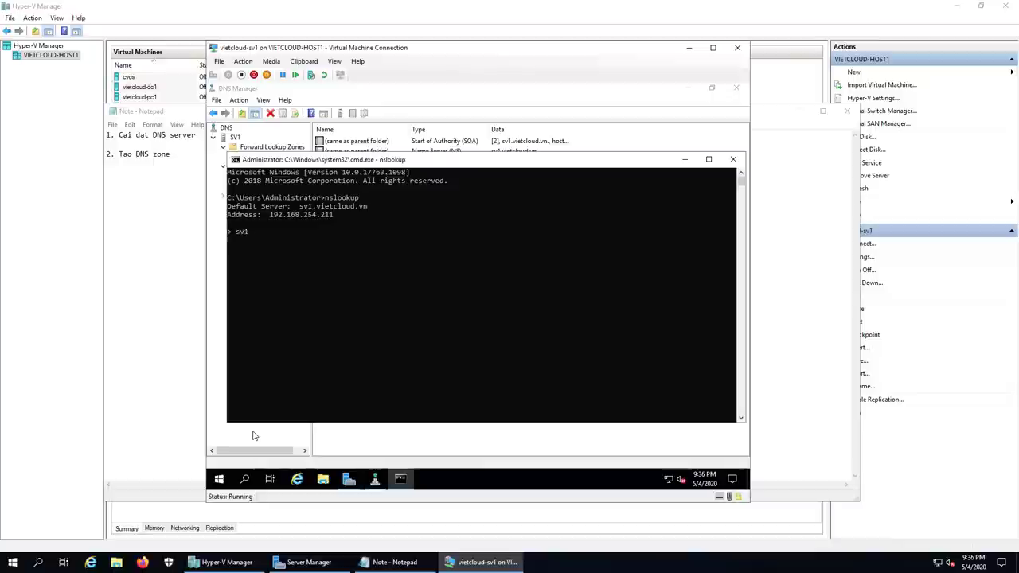
key("Return")
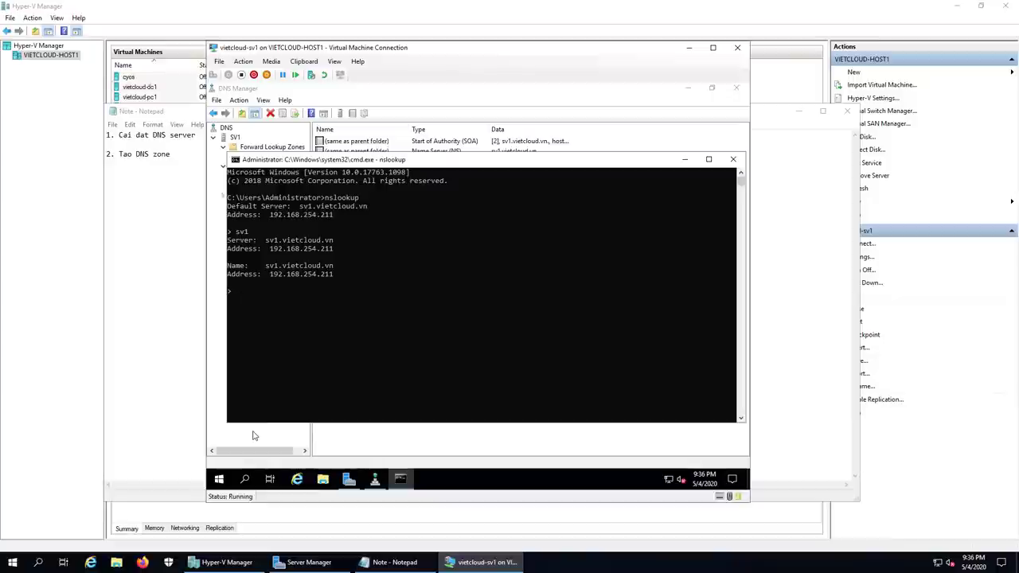
type("192.168.254.211")
key("Return")
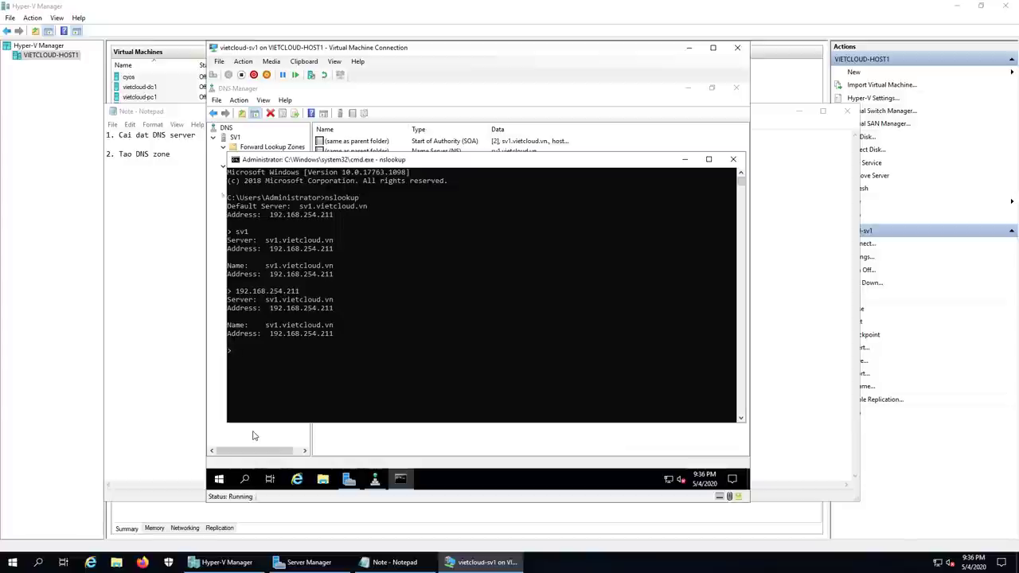
type("sv1.vietcloud.vn")
key("Return")
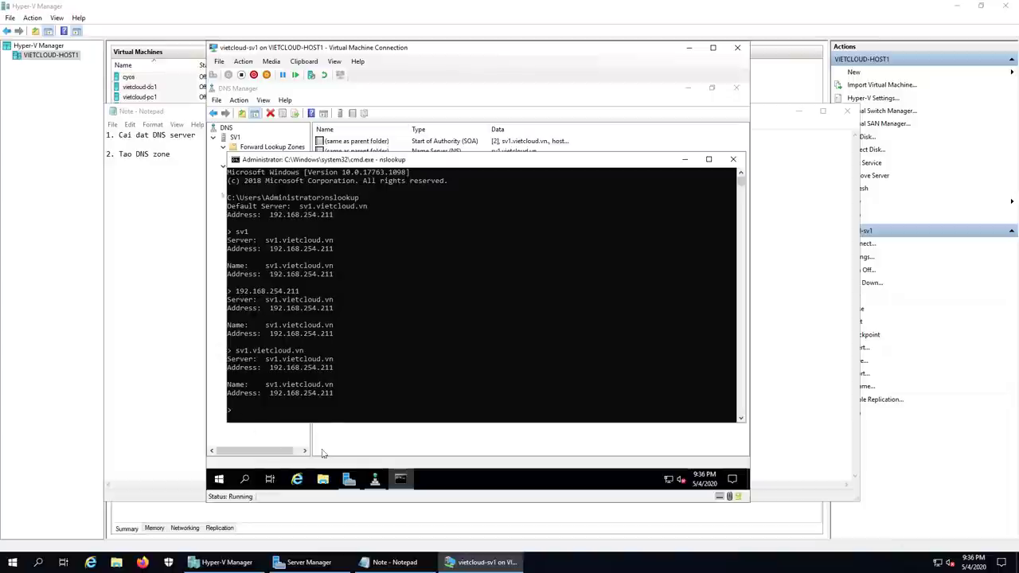
Step: Add the line '3. Tao cac DNS record.' to the Notepad notes, followed by blank lines
left_click(405, 567)
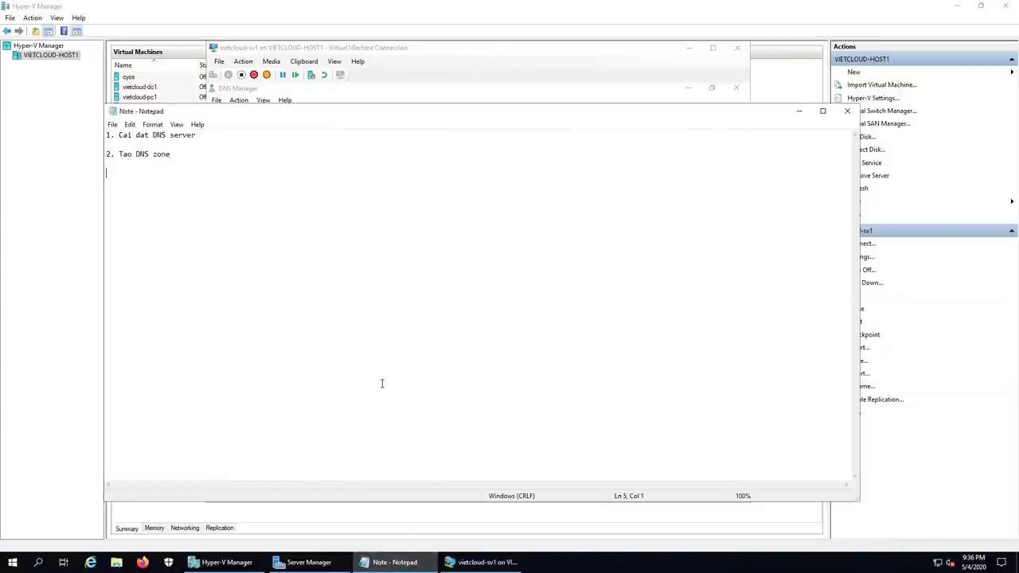
type("3. Tao cac")
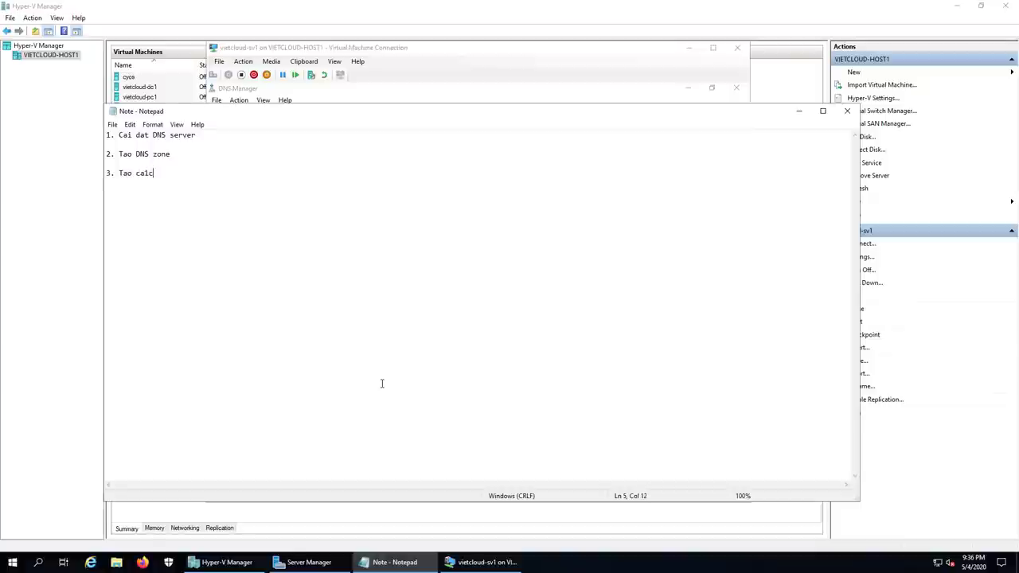
key("BackSpace")
key("BackSpace")
type("c")
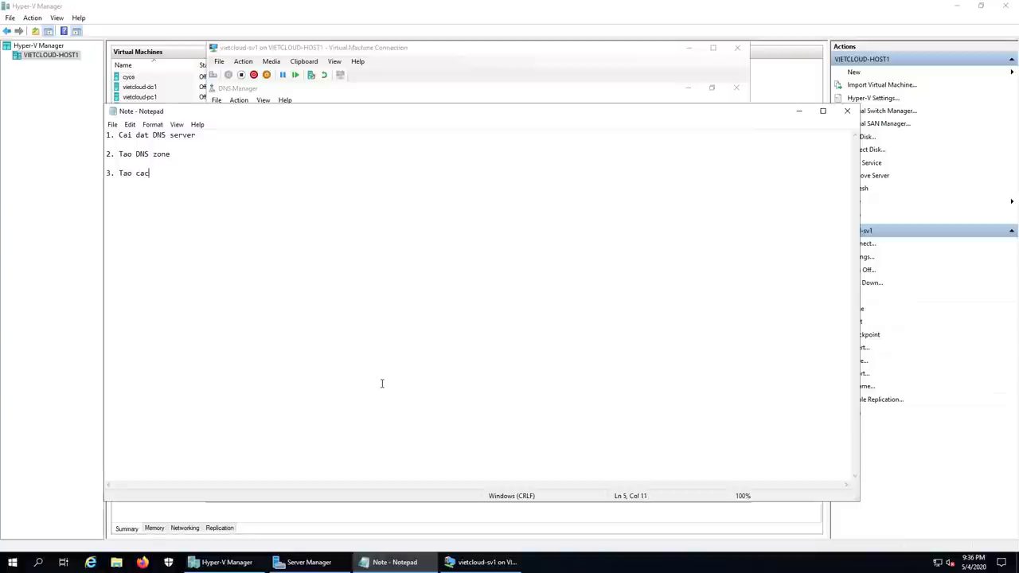
type(" DNS")
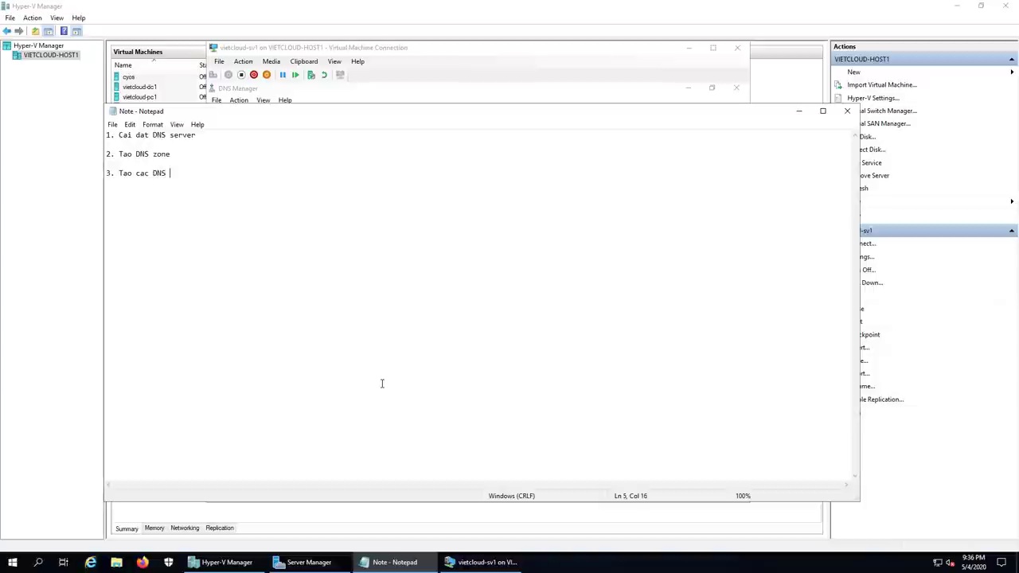
type(" record.")
key("Up")
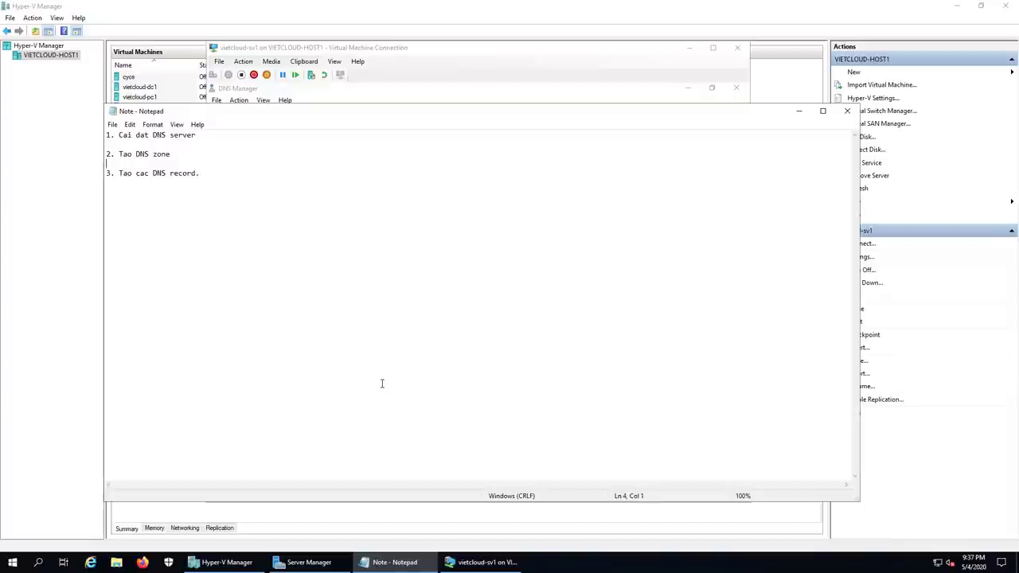
left_click(214, 173)
key("Return")
key("Return")
Step: Minimize Notepad, close the command prompt and select the vietcloud.vn zone
left_click(798, 111)
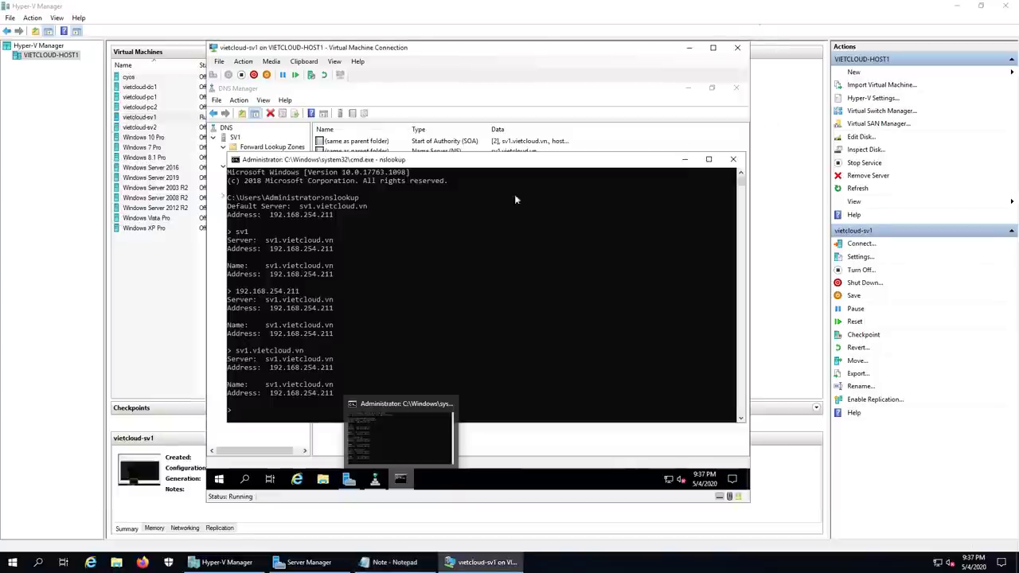
left_click(733, 159)
left_click(268, 157)
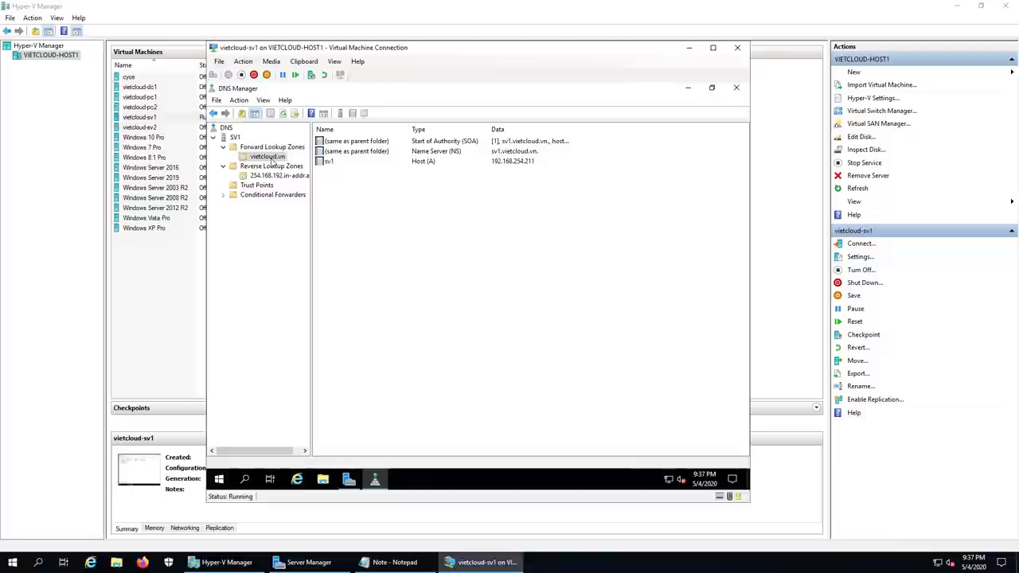
left_click(271, 159)
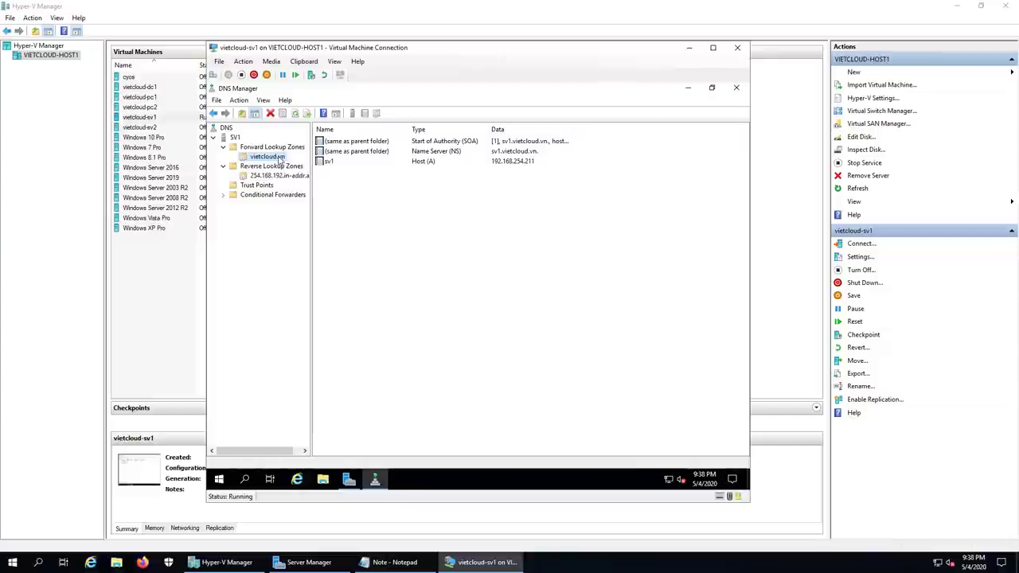
Step: Add host (A) record mail with IP 192.168.254.100 to vietcloud.vn
right_click(278, 159)
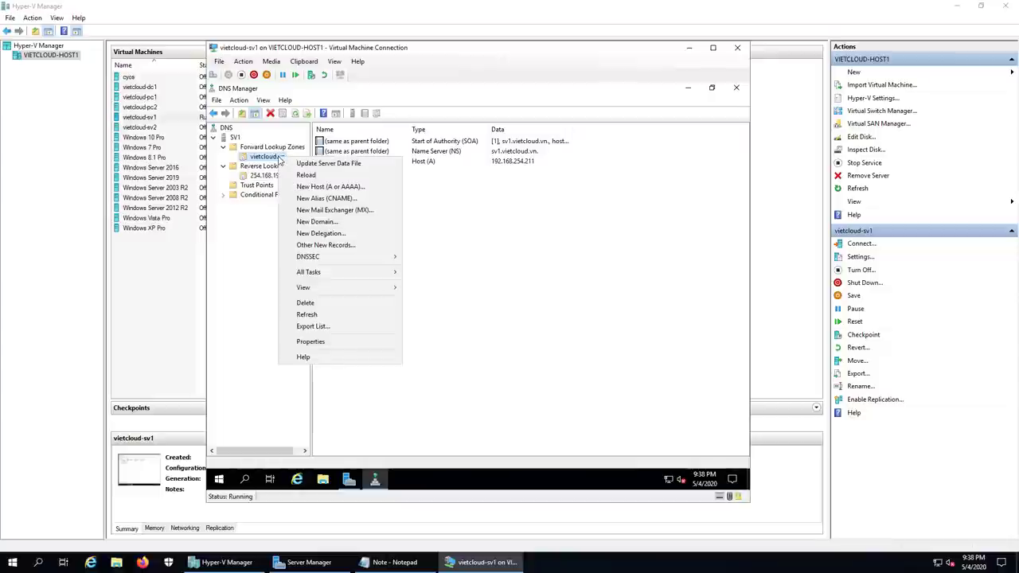
left_click(362, 188)
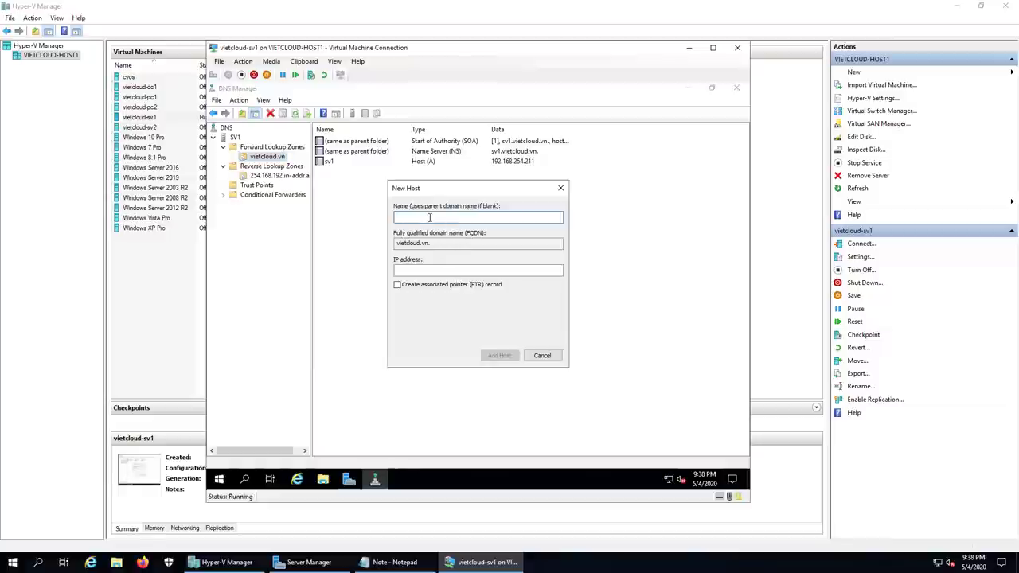
type("mail")
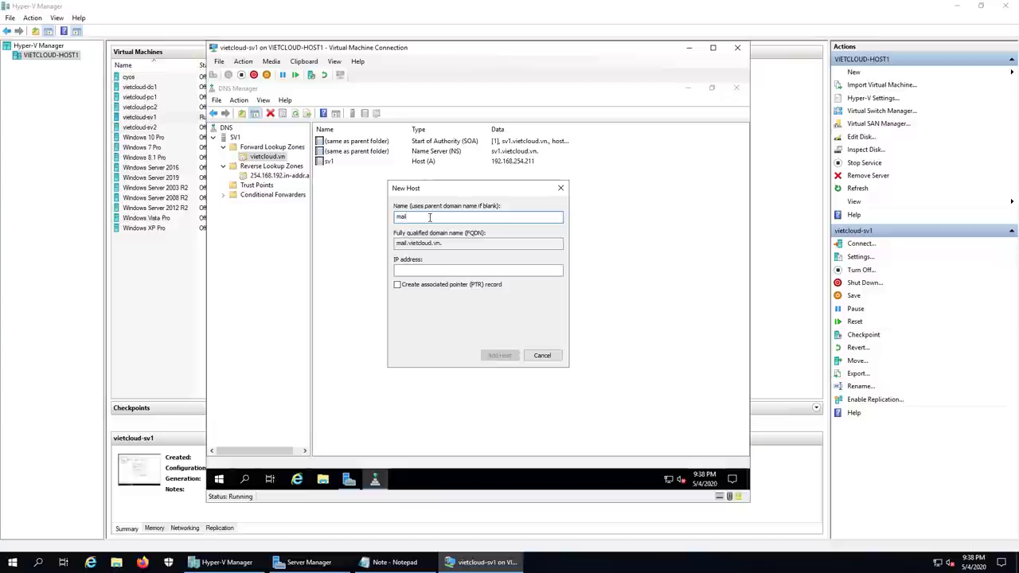
left_click(435, 268)
type("192.168.254")
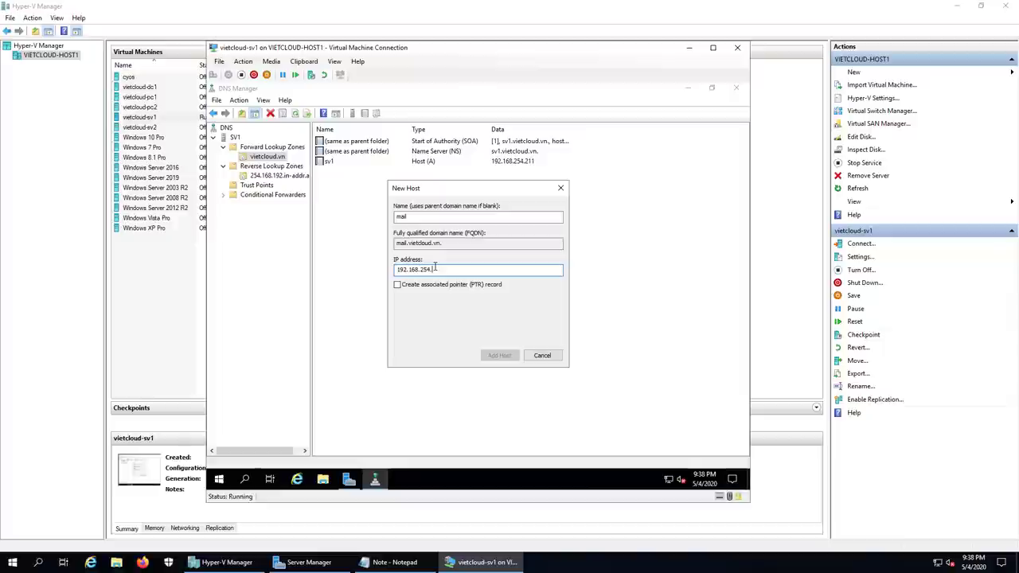
type(".100")
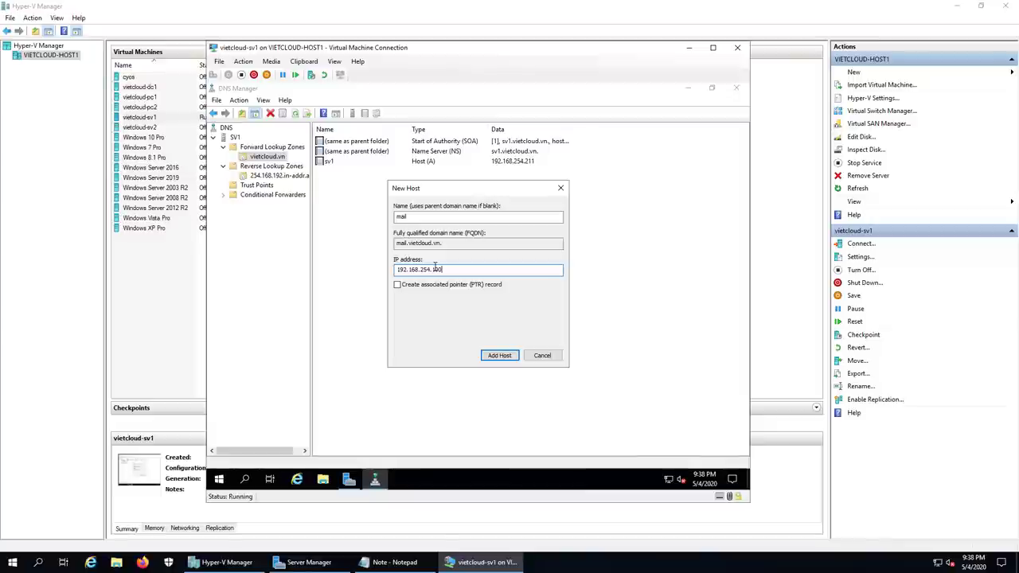
left_click(494, 359)
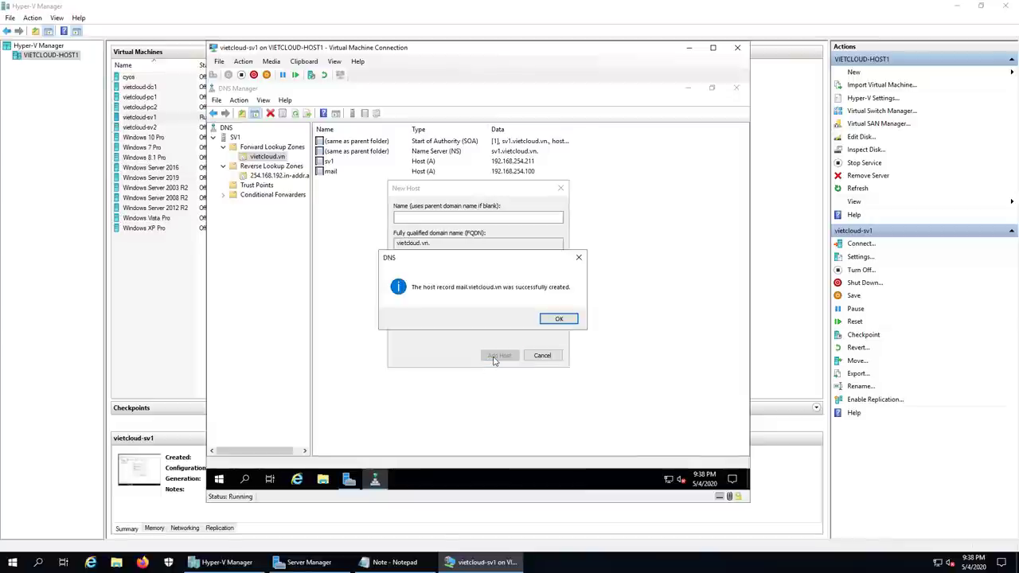
left_click(558, 318)
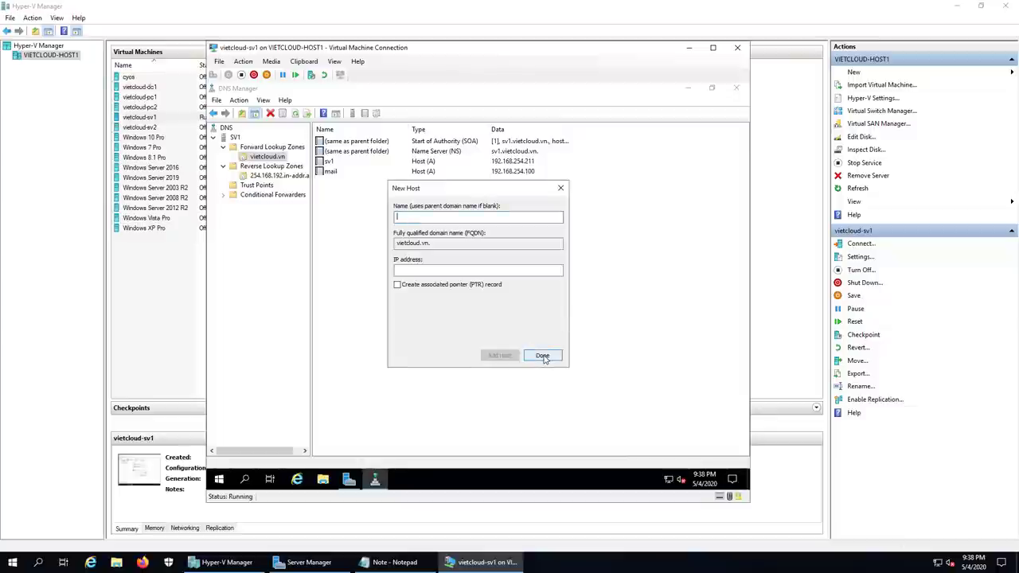
left_click(544, 359)
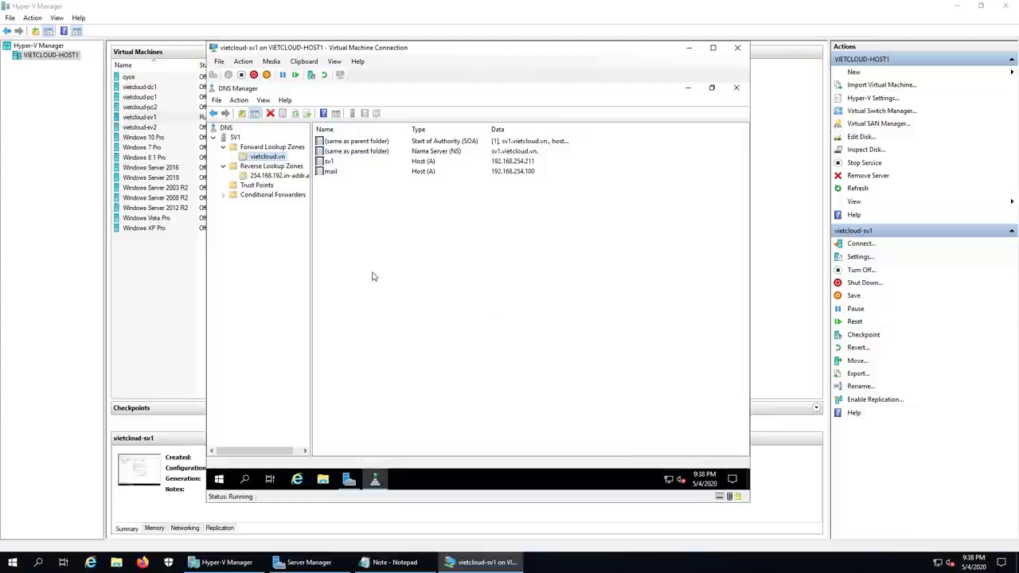
left_click(329, 173)
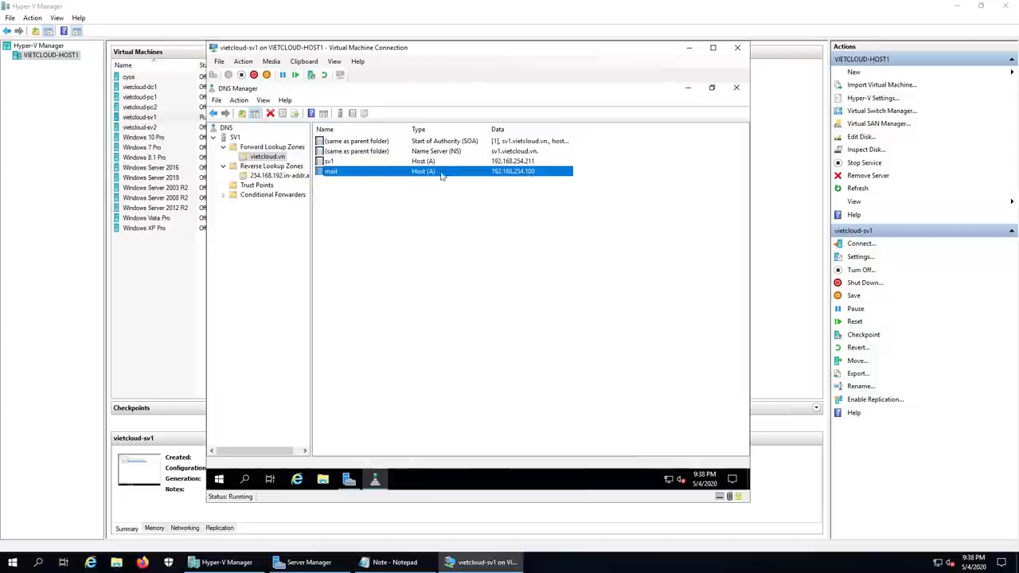
Step: Create CNAME alias www targeting sv1.vietcloud.vn, browsed from SV1's vietcloud.vn zone
right_click(276, 160)
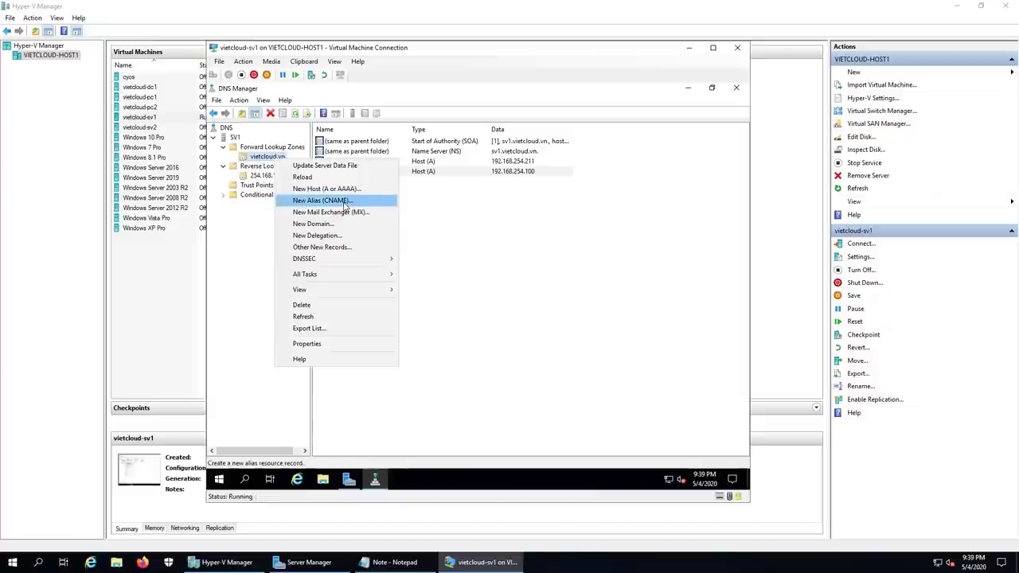
left_click(344, 206)
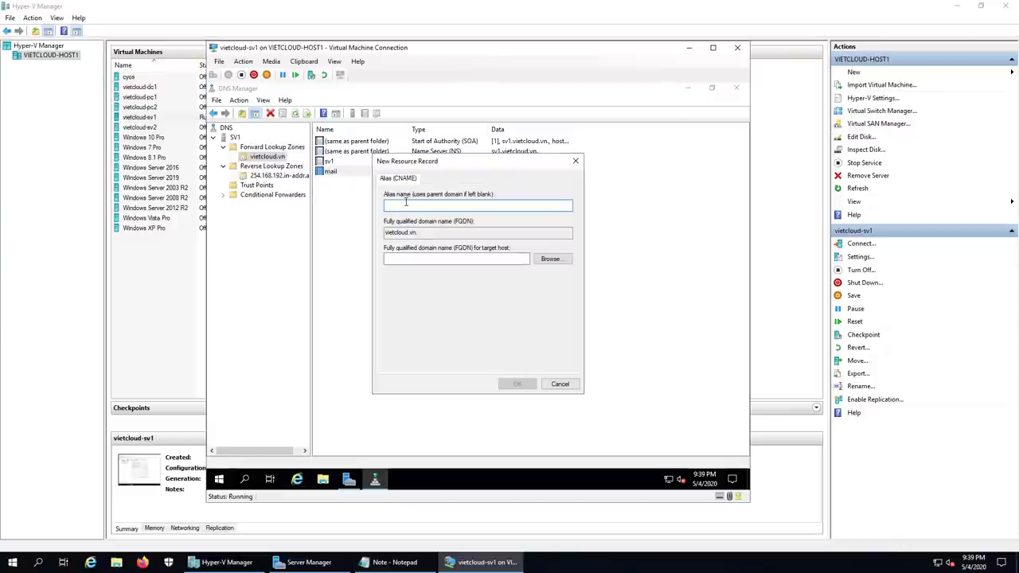
type("www")
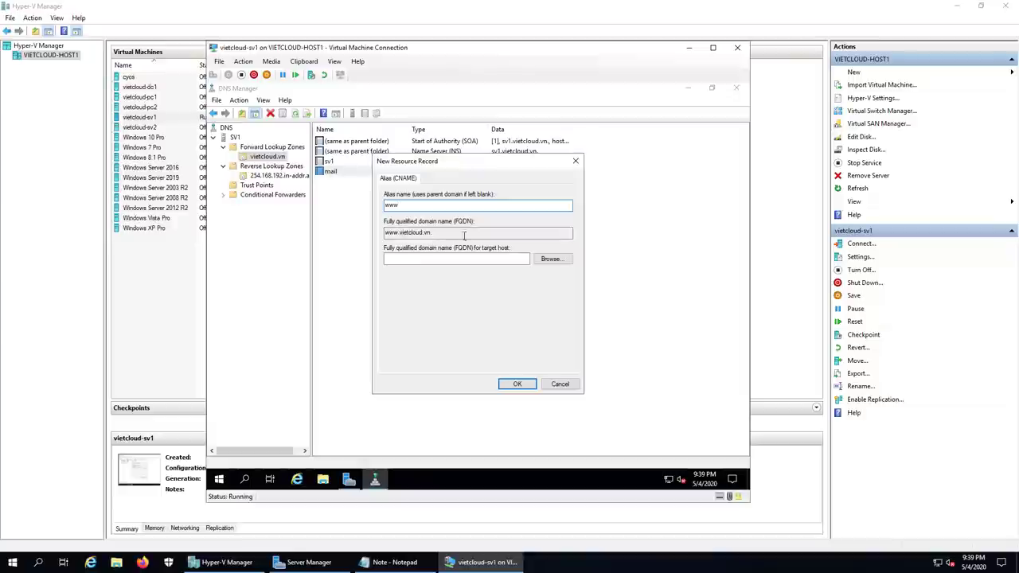
left_click(551, 258)
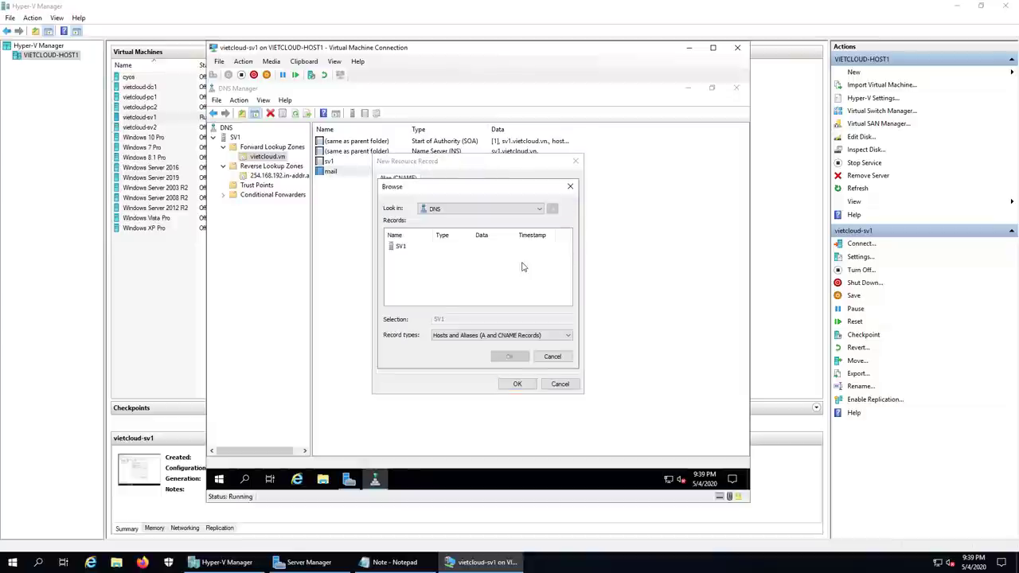
double_click(397, 247)
double_click(415, 247)
double_click(410, 248)
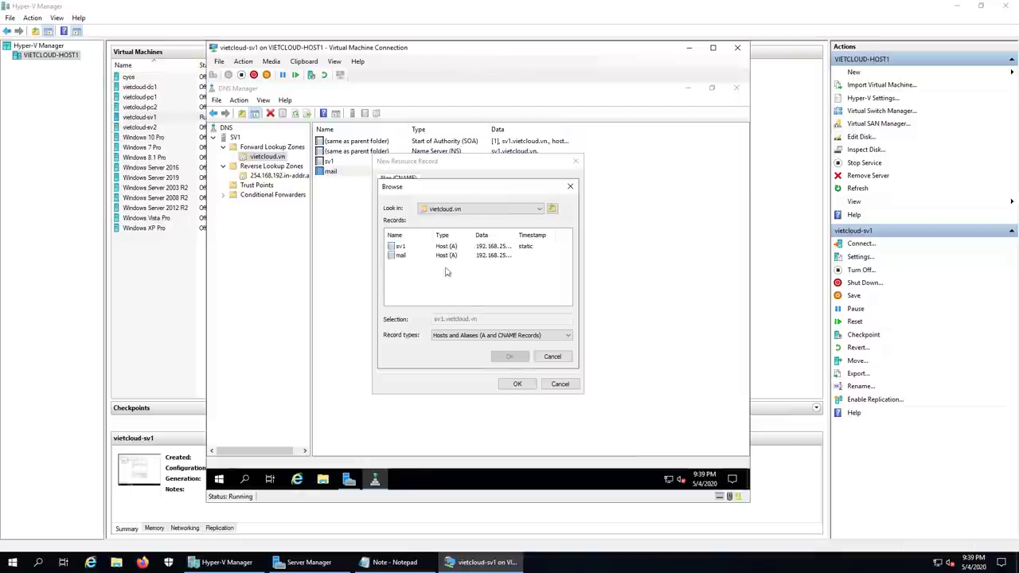
left_click(399, 248)
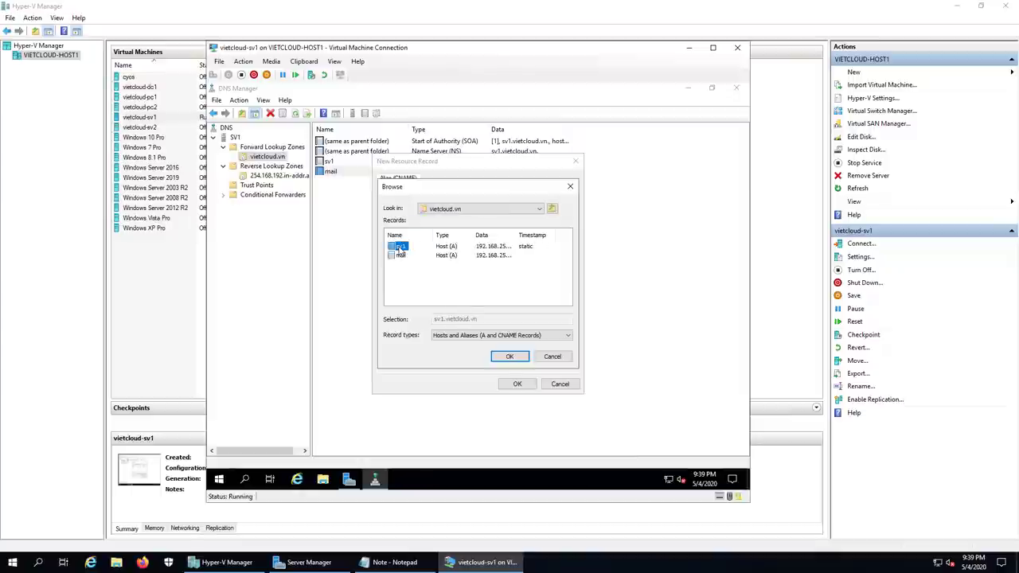
left_click(510, 356)
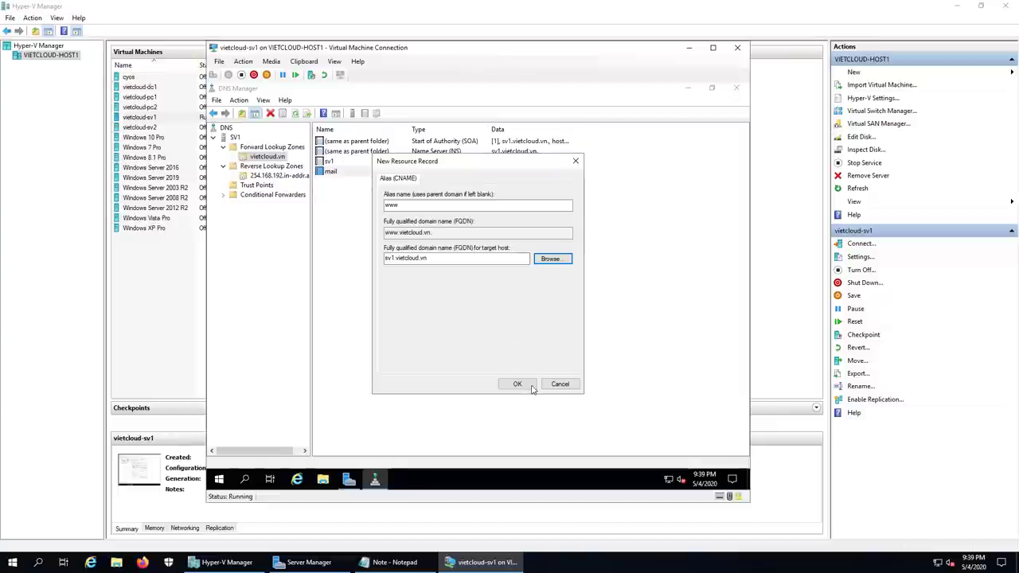
left_click(517, 384)
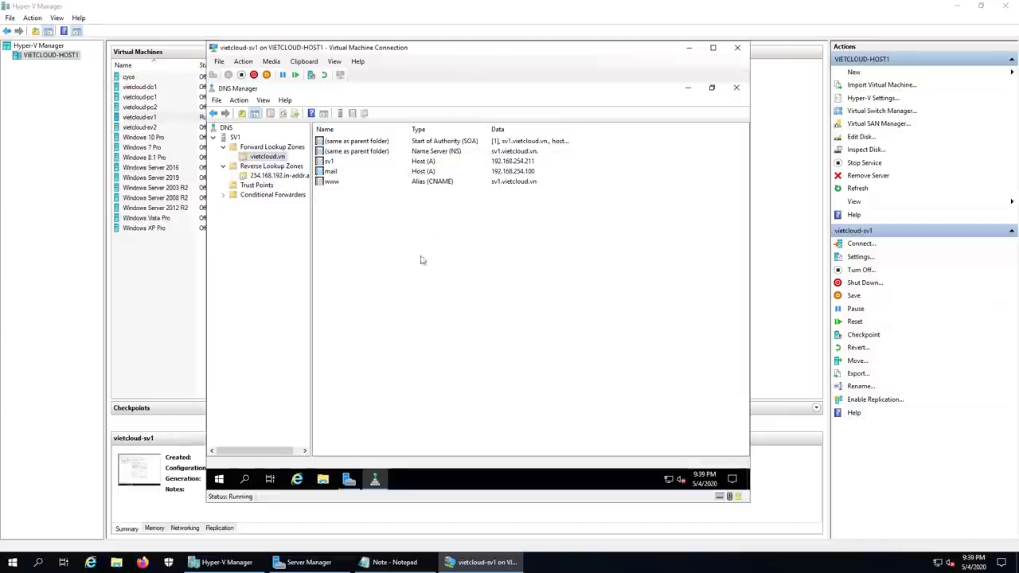
left_click(431, 183)
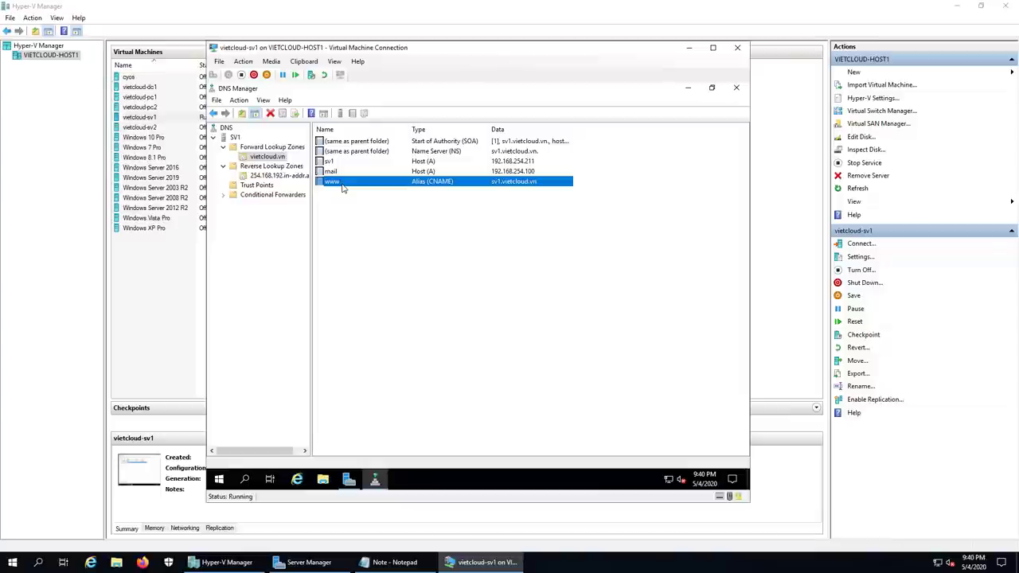
Step: Create an MX record with priority 10 pointing to mail.vietcloud.vn
right_click(268, 159)
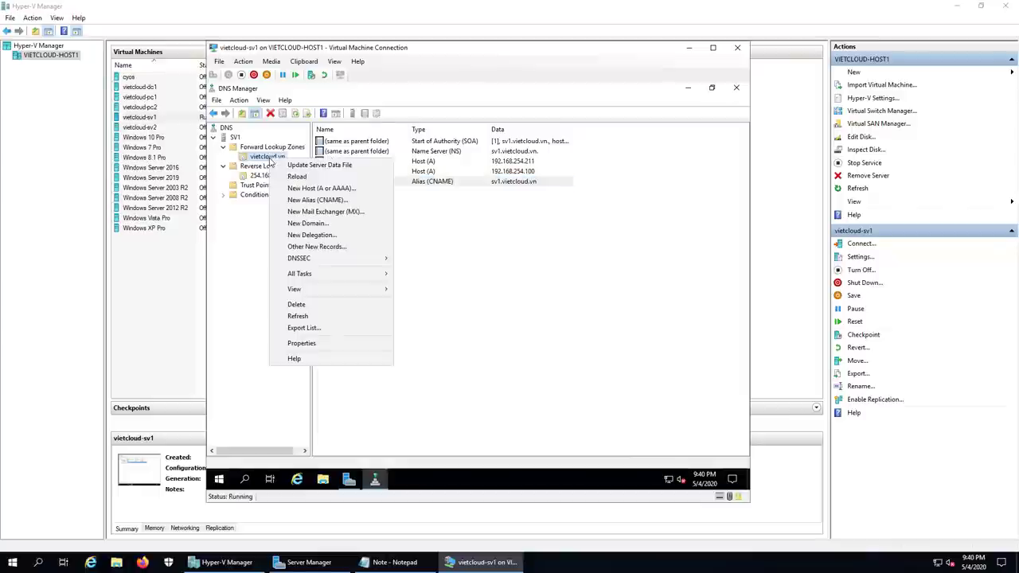
left_click(369, 212)
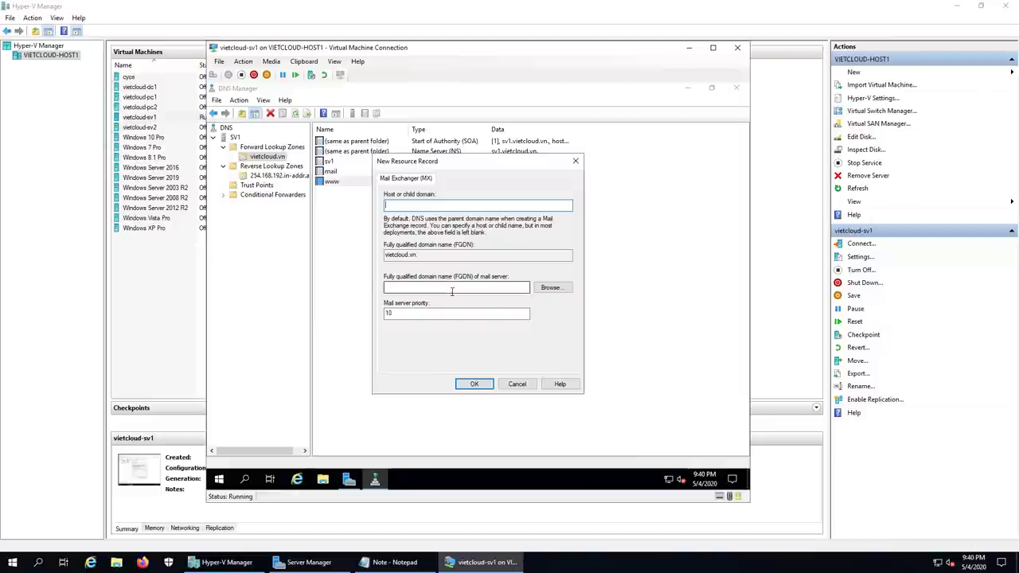
left_click(550, 288)
double_click(408, 248)
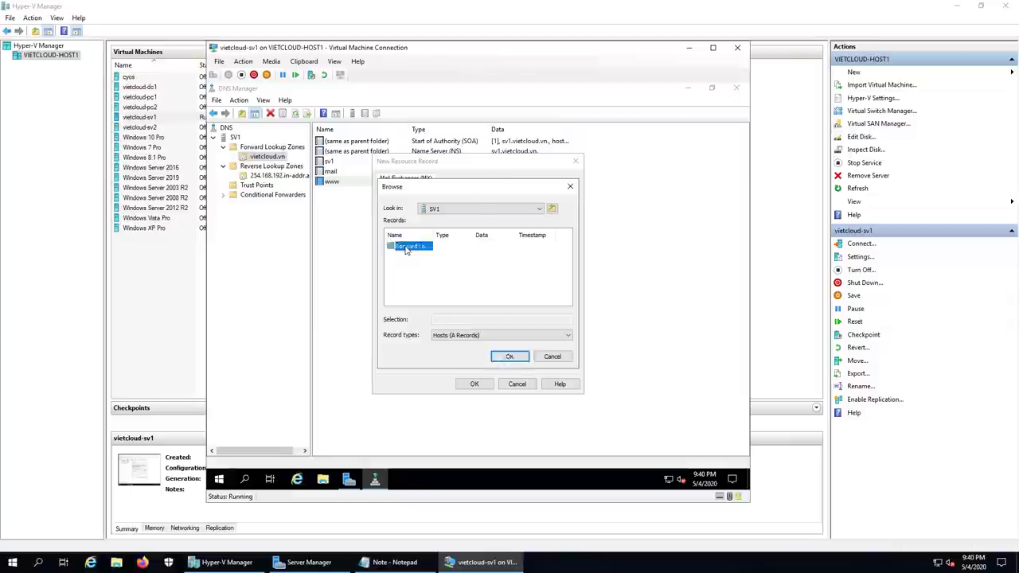
double_click(406, 248)
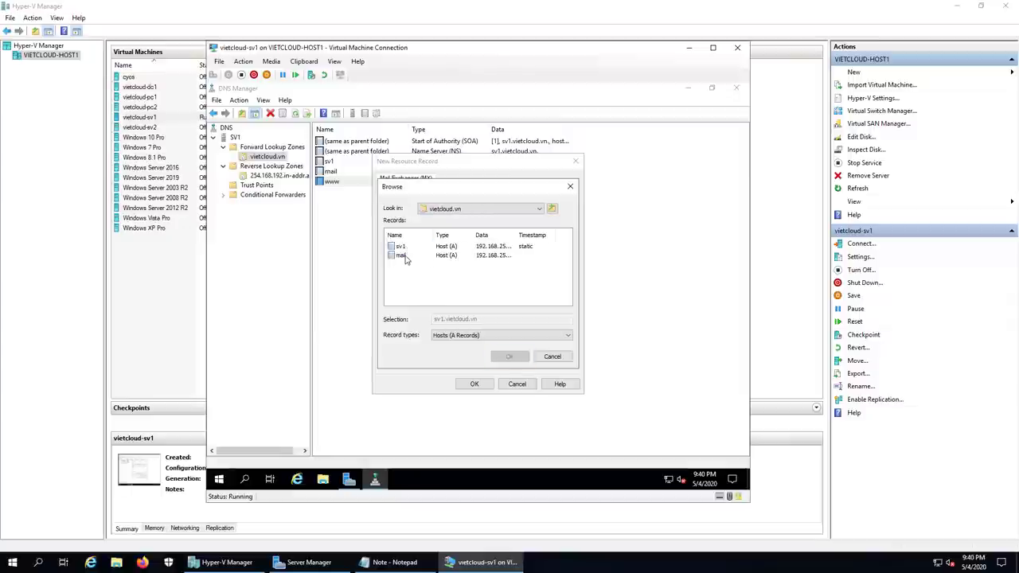
double_click(403, 255)
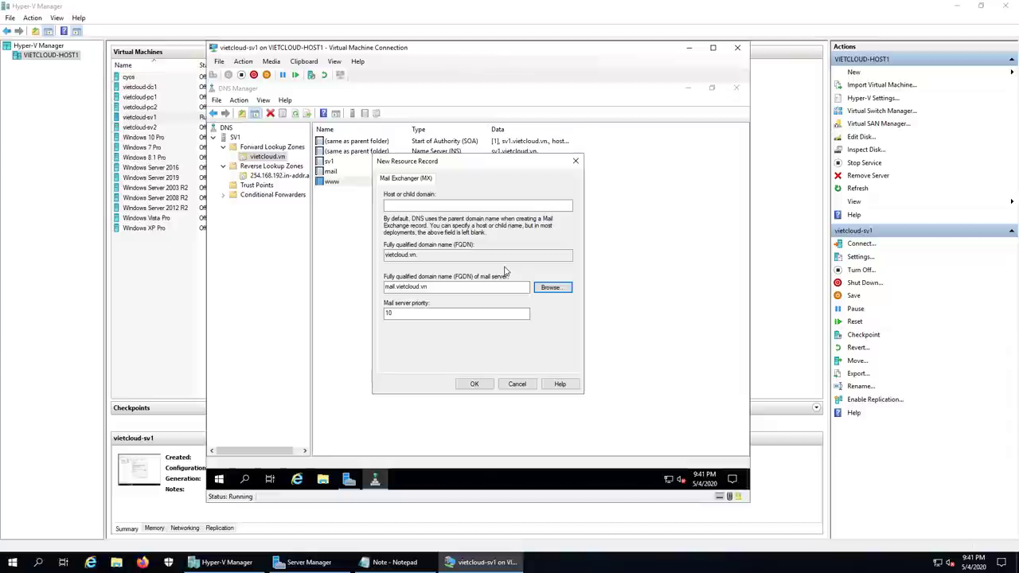
left_click(475, 384)
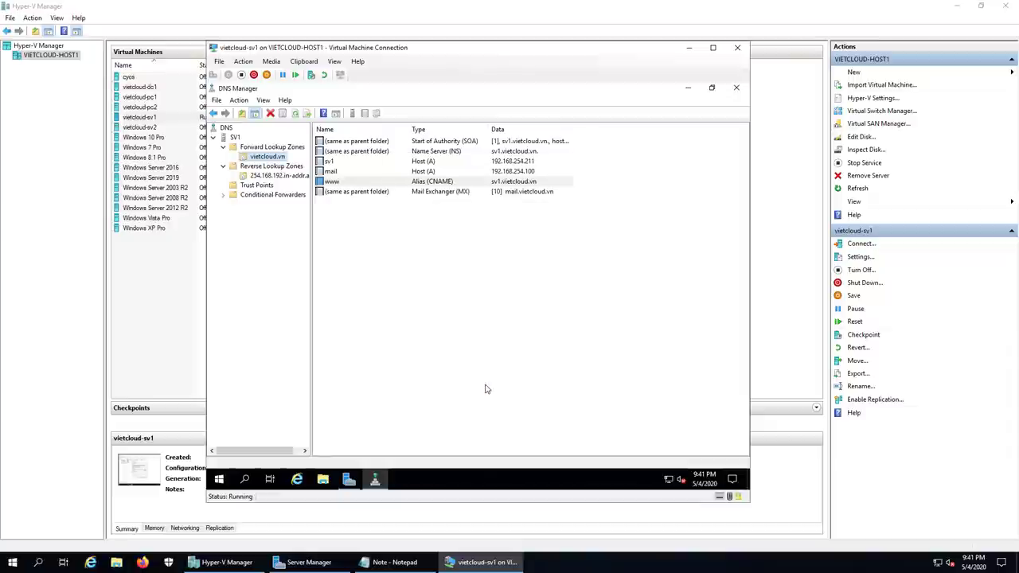
Step: Check the www and mail records, then open the 254.168.192.in-addr.arpa reverse zone's SOA, NS and PTR records
left_click(436, 315)
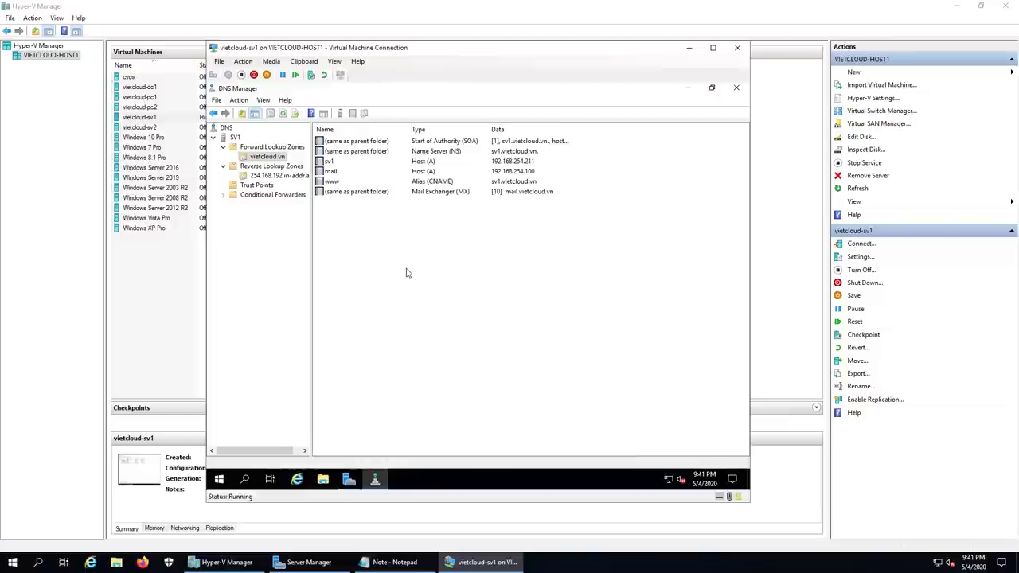
left_click(336, 182)
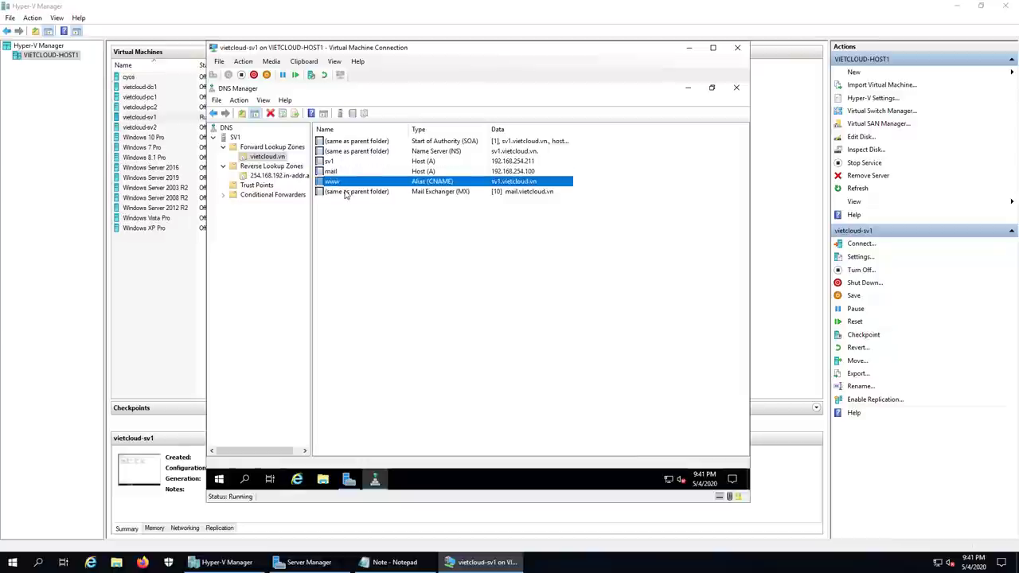
left_click(347, 192)
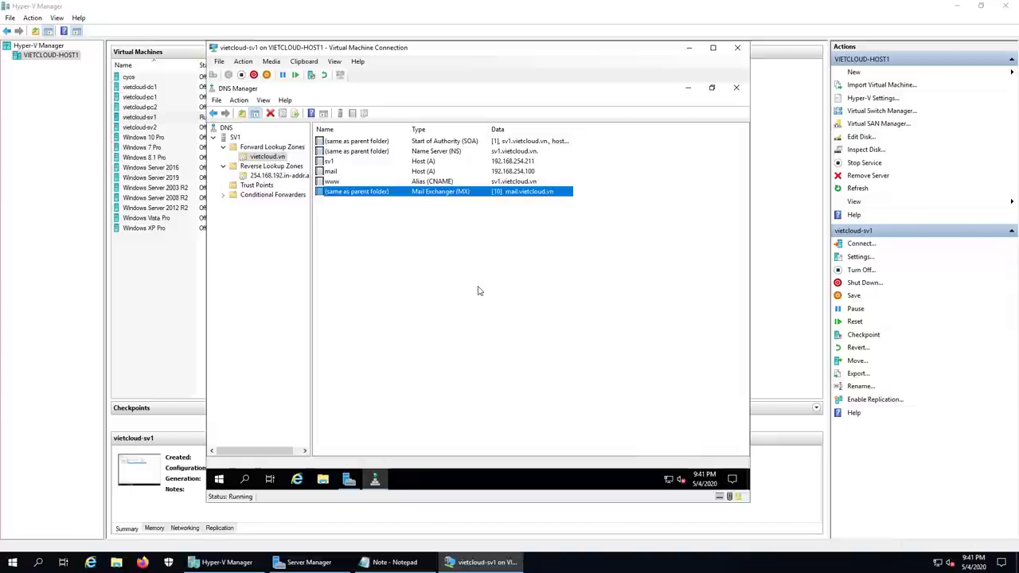
left_click(269, 167)
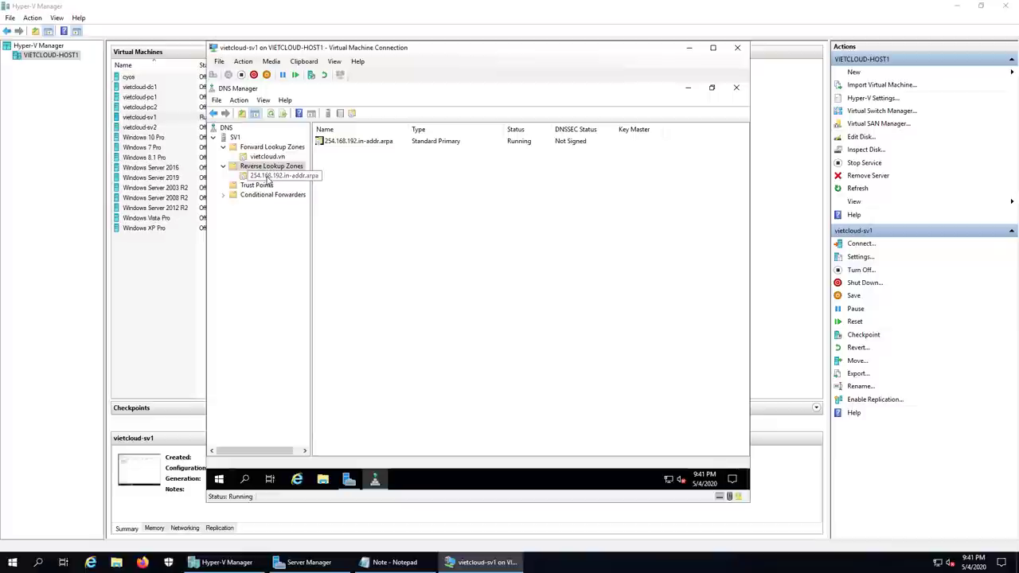
left_click(275, 176)
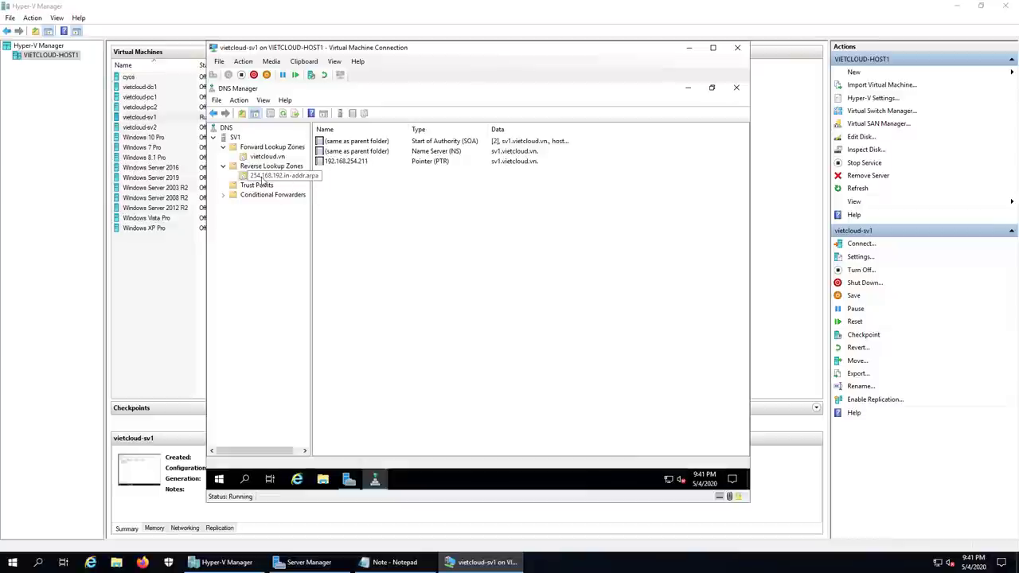
Step: Start a new pointer record in the reverse zone for host IP 192.168.254.100
right_click(262, 181)
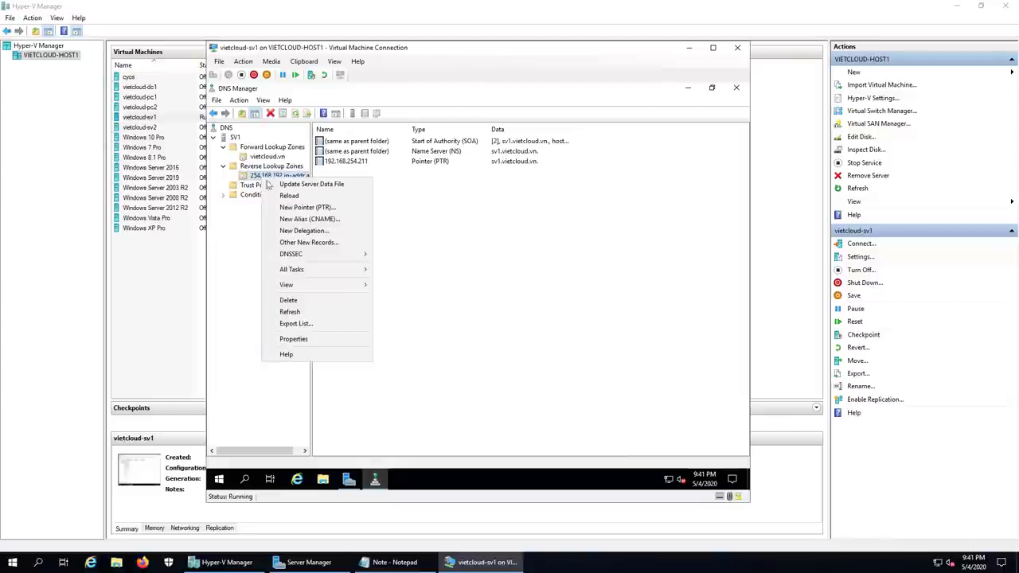
left_click(356, 210)
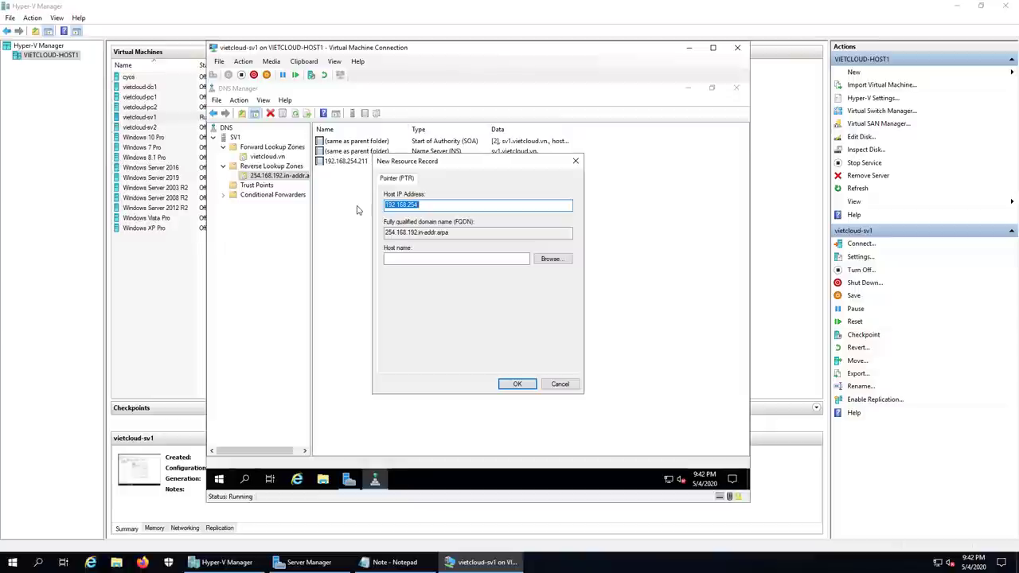
left_click(435, 205)
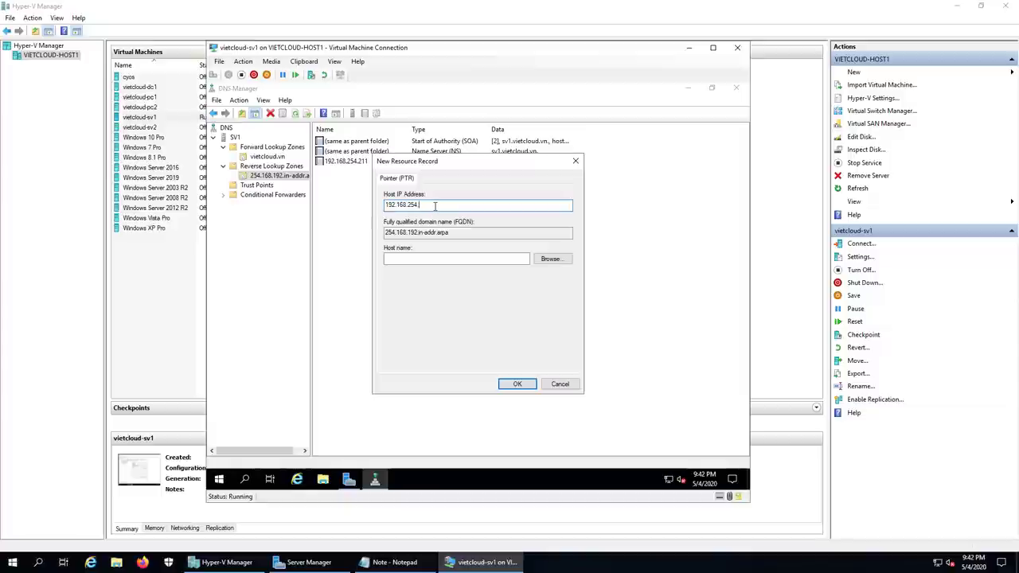
type("100")
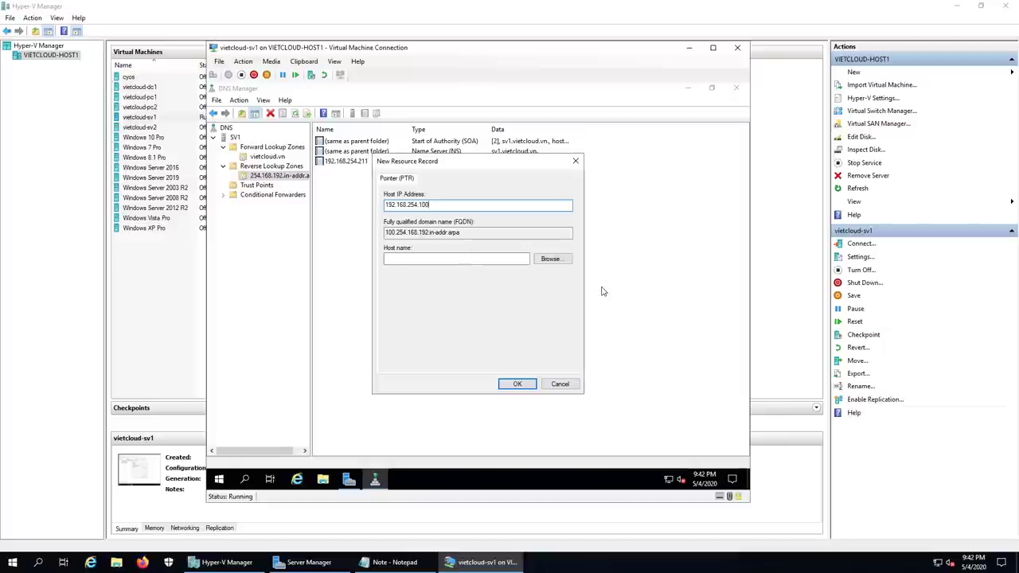
Step: Browse to mail.vietcloud.vn as the host, create the PTR record, and minimize DNS Manager
left_click(550, 260)
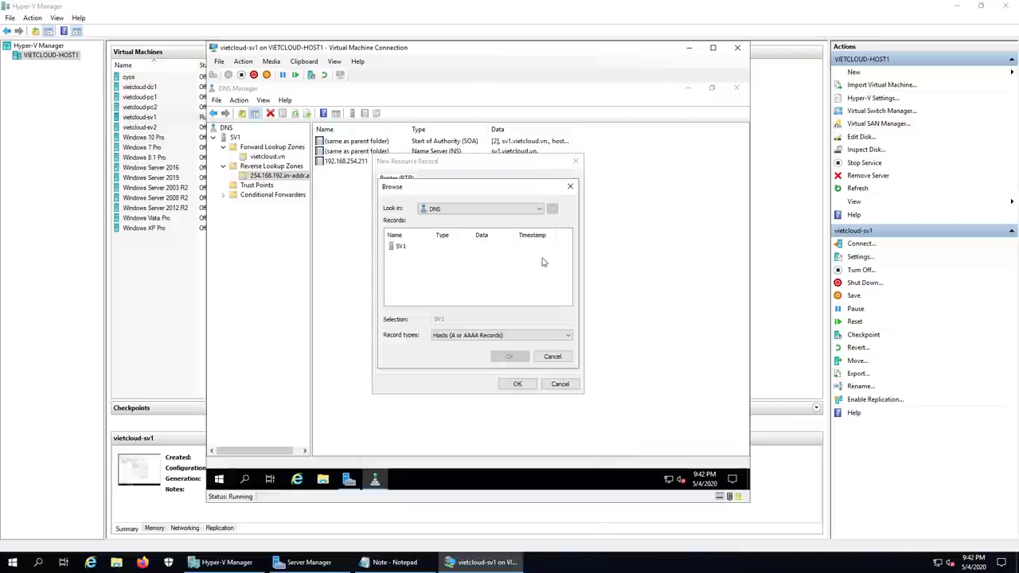
double_click(400, 246)
double_click(402, 246)
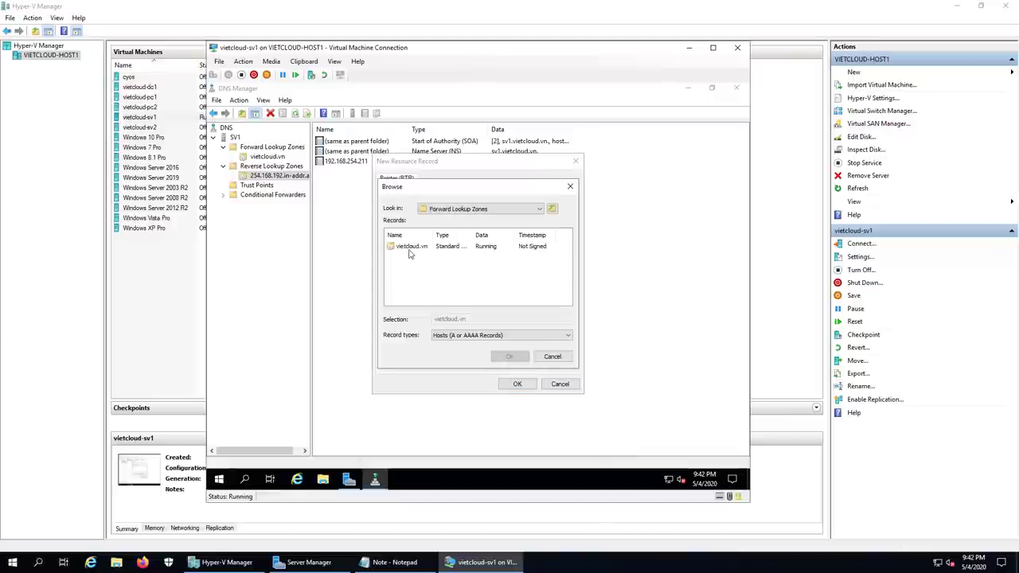
double_click(409, 249)
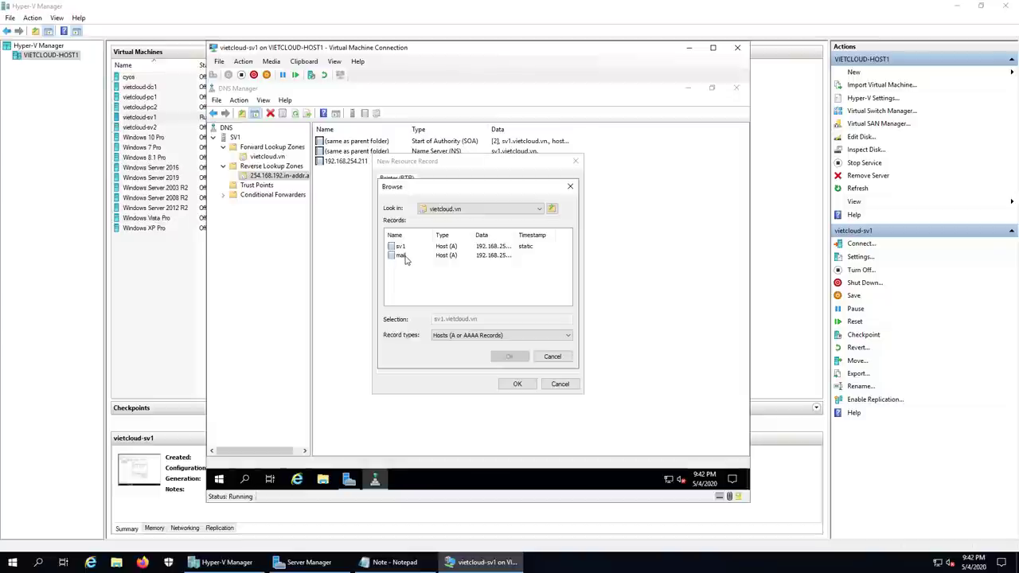
left_click(402, 255)
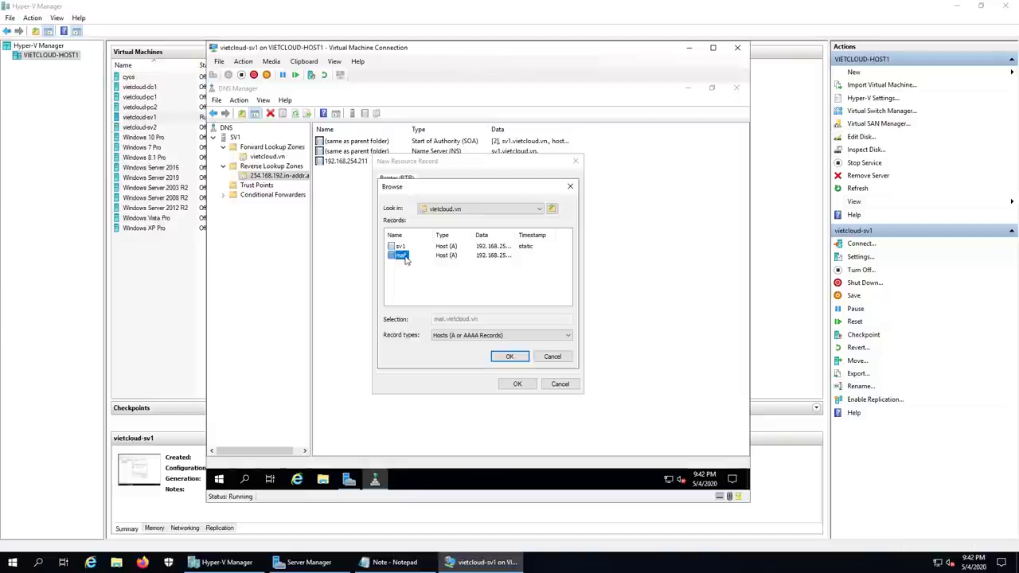
left_click(512, 357)
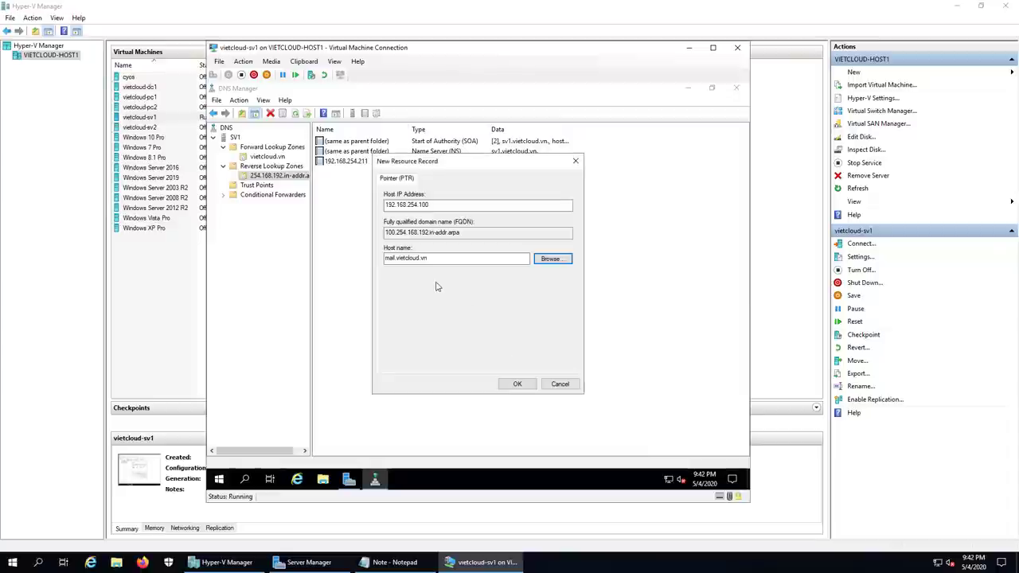
left_click(518, 384)
left_click(421, 172)
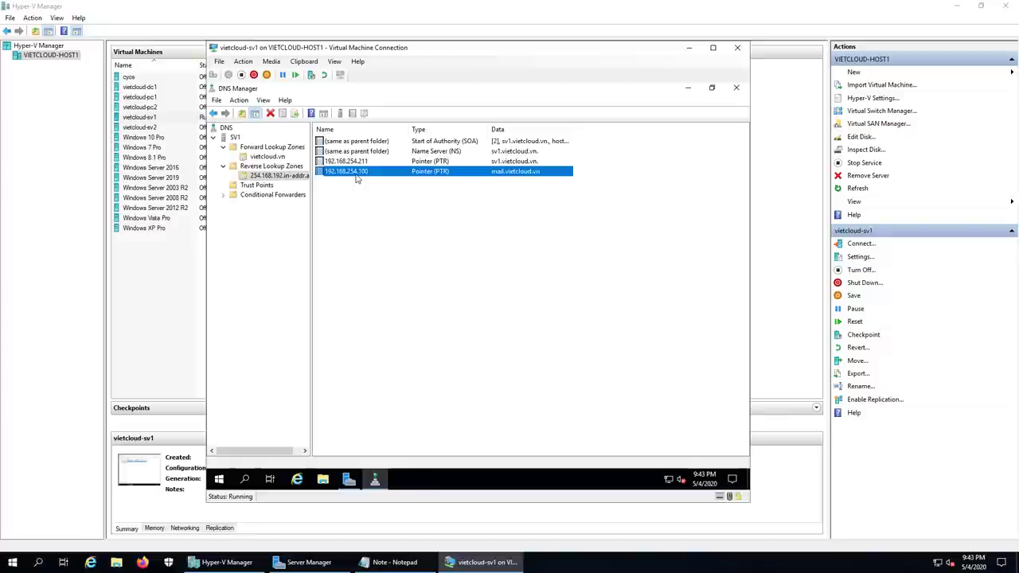
left_click(685, 93)
Step: Minimize Server Manager, open a command prompt and start nslookup against sv1
left_click(687, 89)
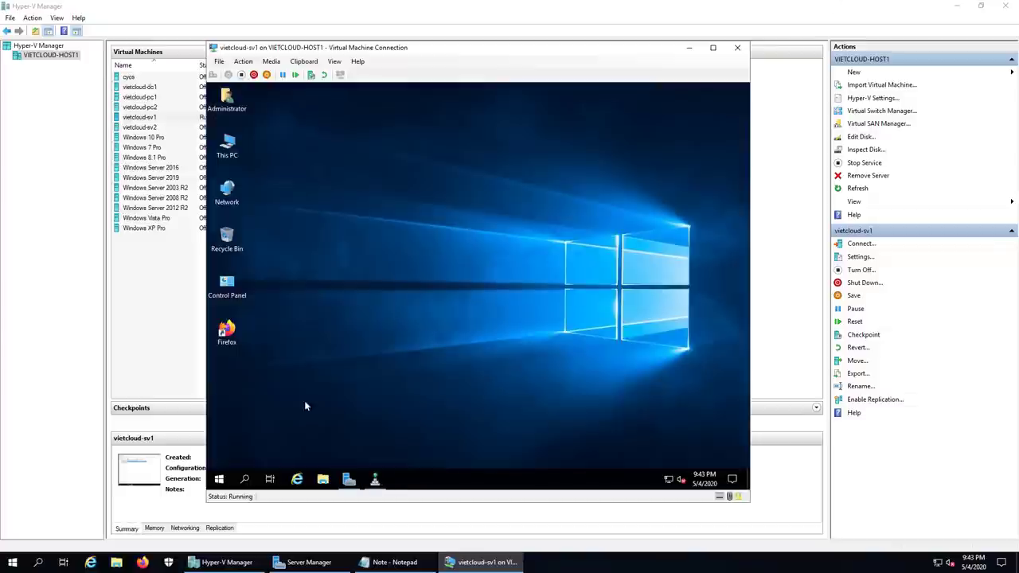
right_click(219, 478)
left_click(245, 423)
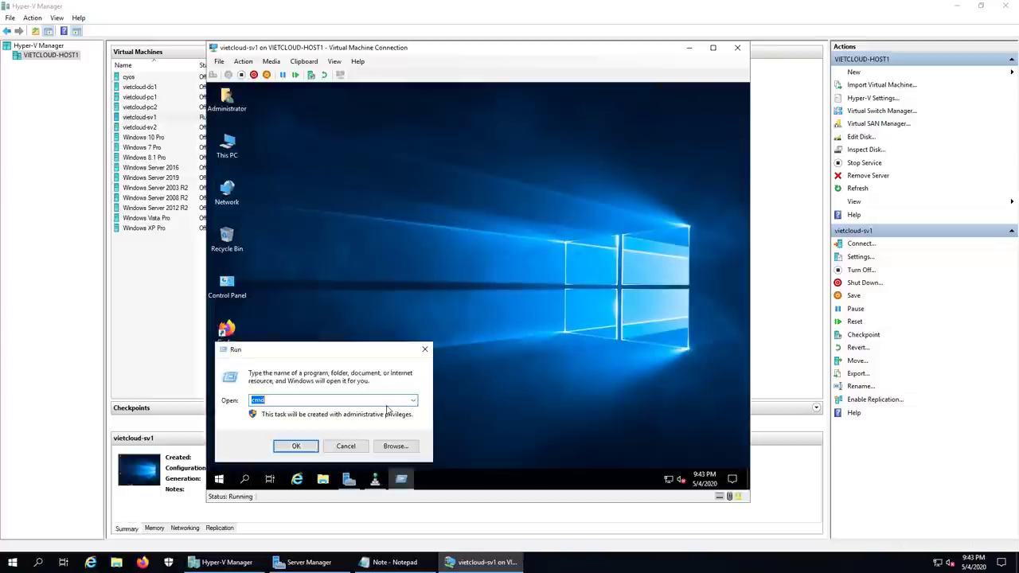
key("Return")
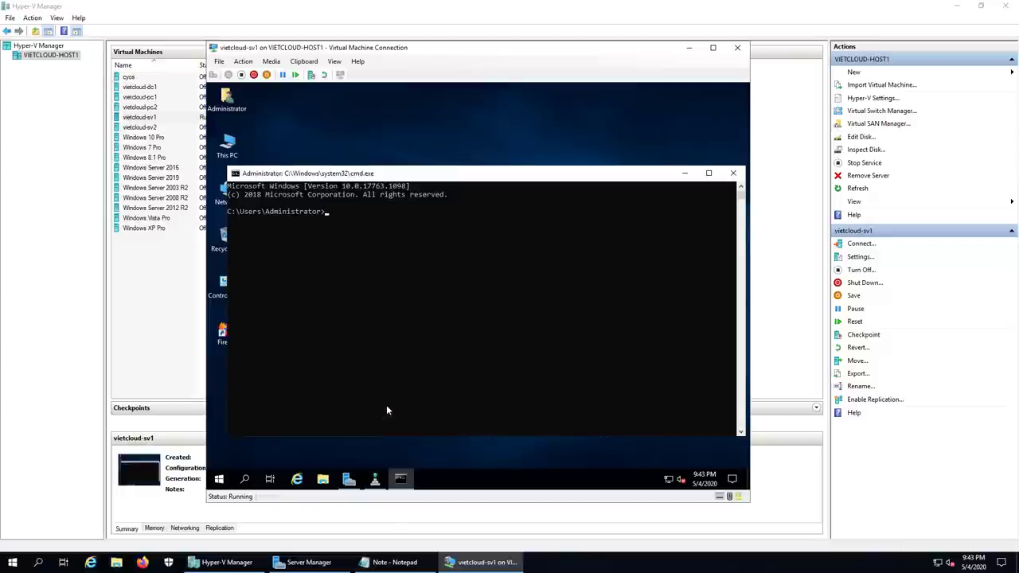
type("nslookup")
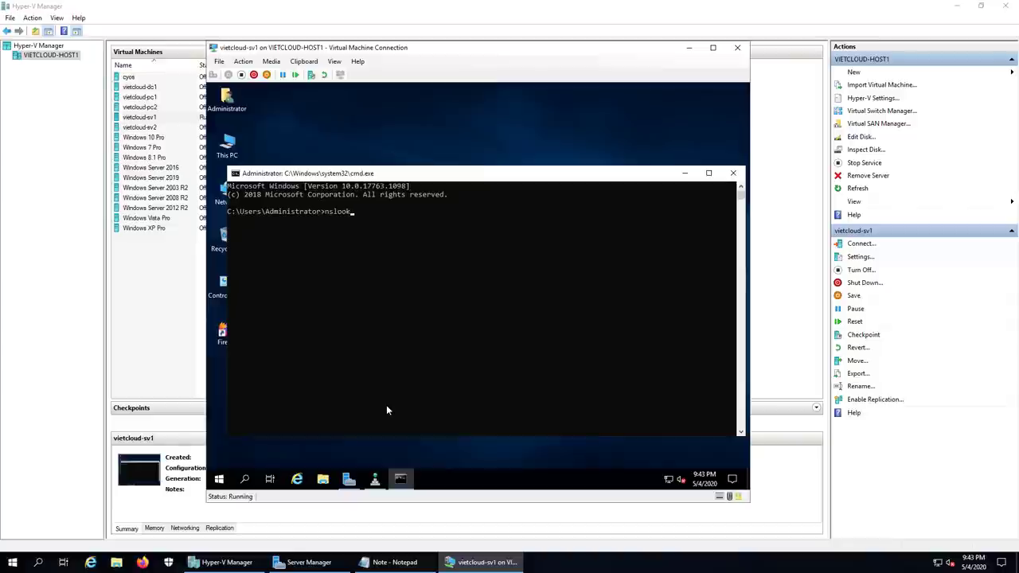
key("Return")
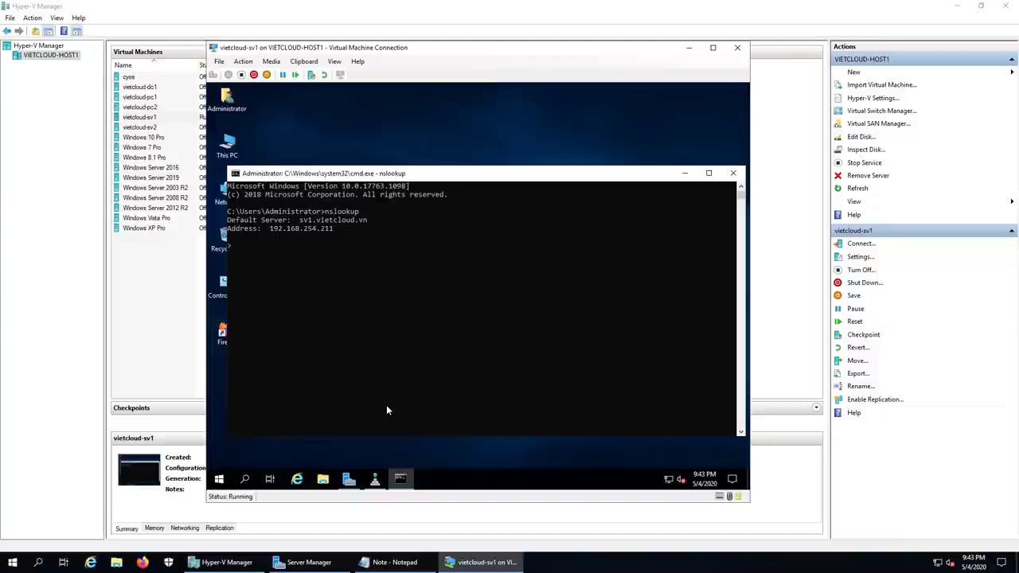
type("www.vietcloud.")
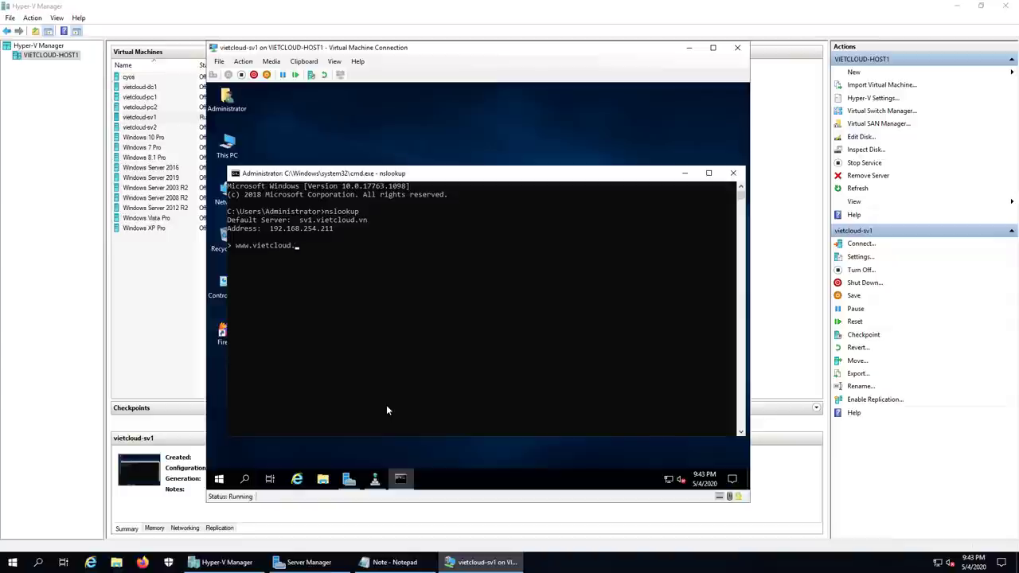
type("vn")
key("Return")
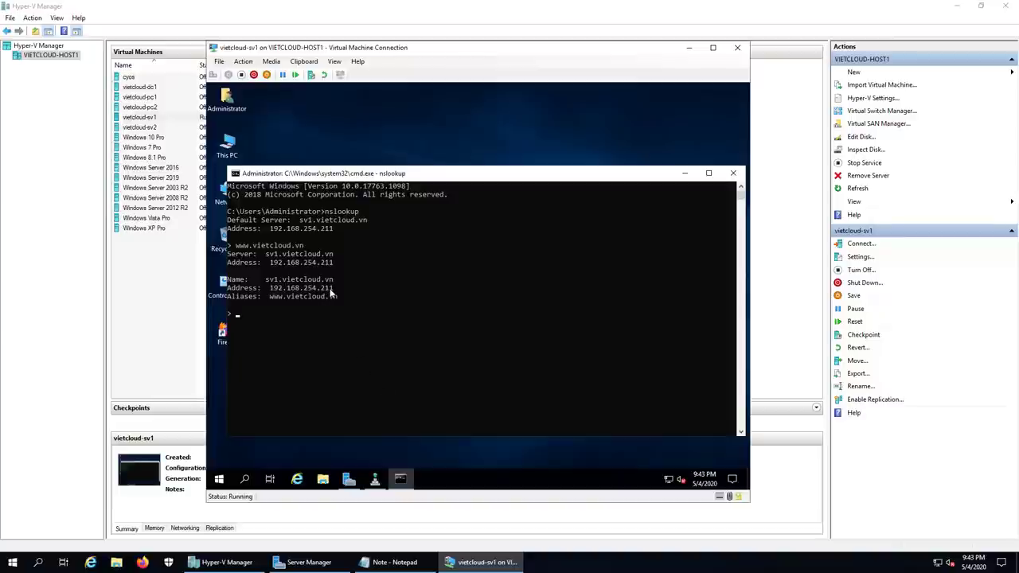
type("mai")
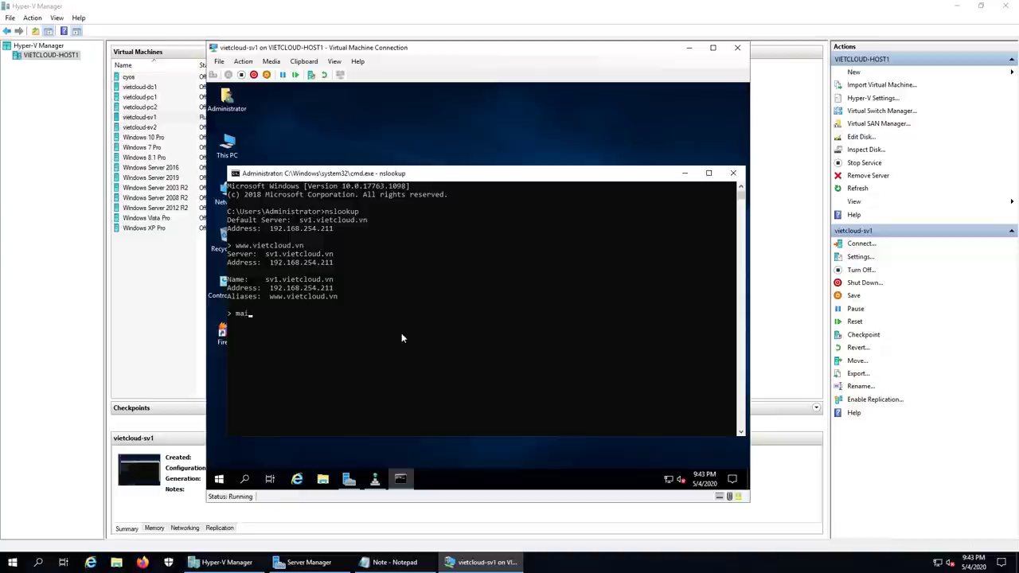
type("l.vietcloud.vn")
key("Return")
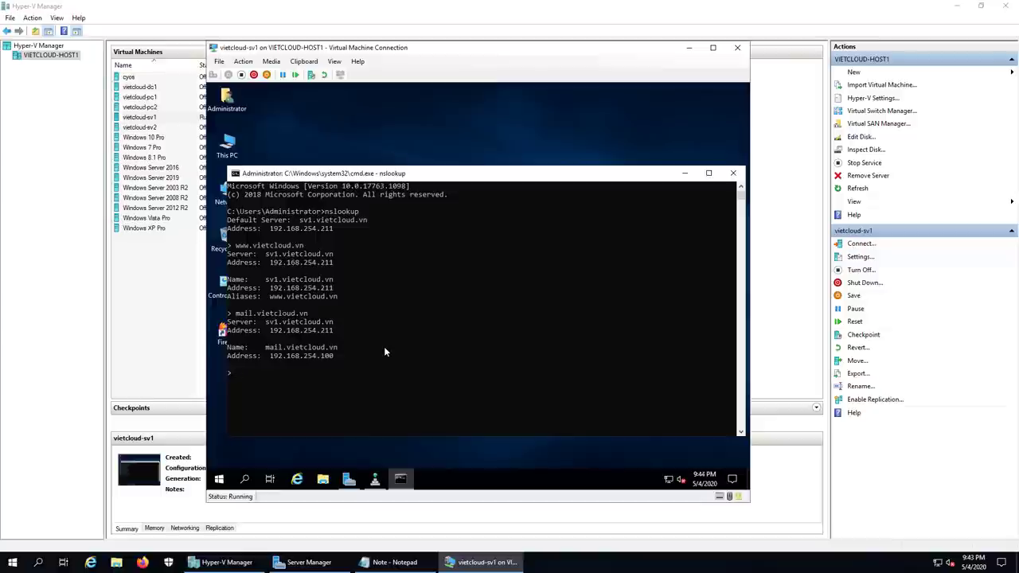
Step: Reverse-resolve 192.168.254.100, then use set type=mx to query vietcloud.vn's MX record
type("192.168")
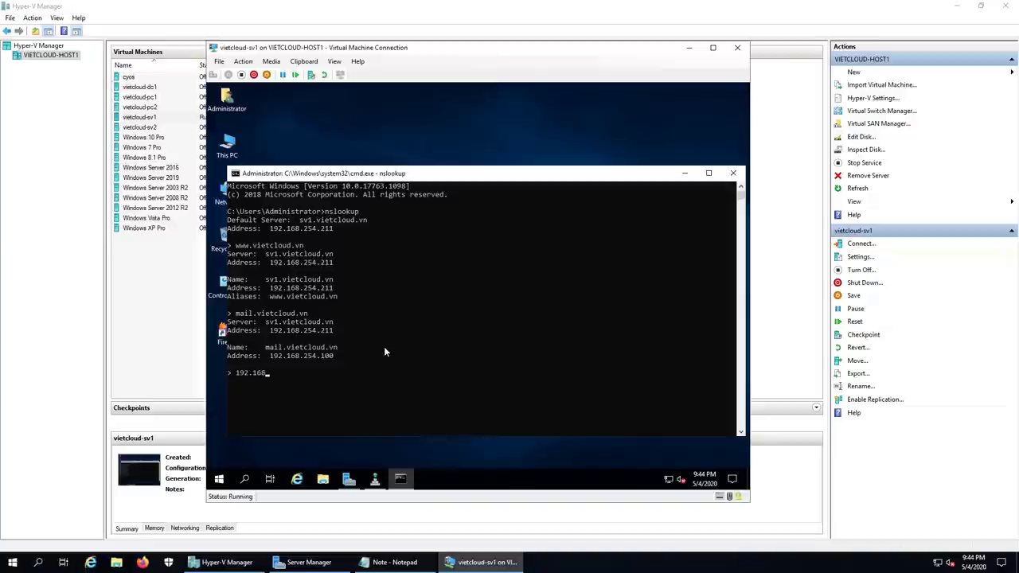
type(".254.100")
key("Return")
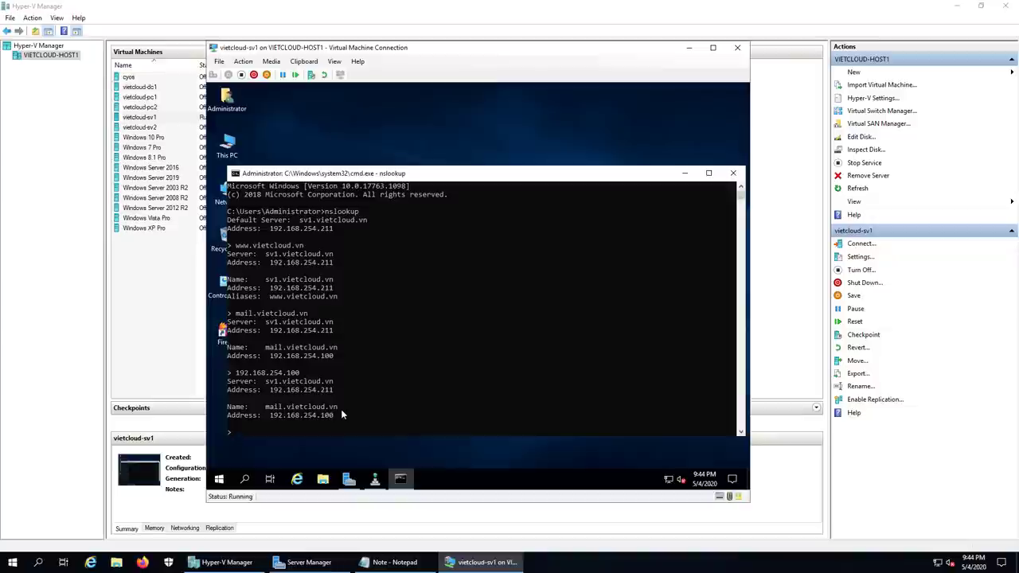
type("set type")
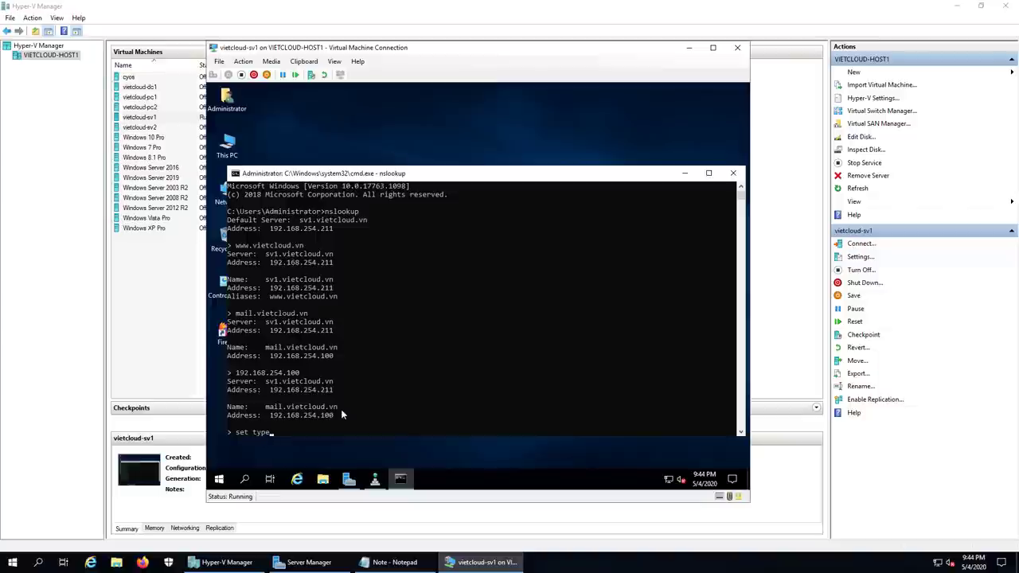
type("=mx")
key("Return")
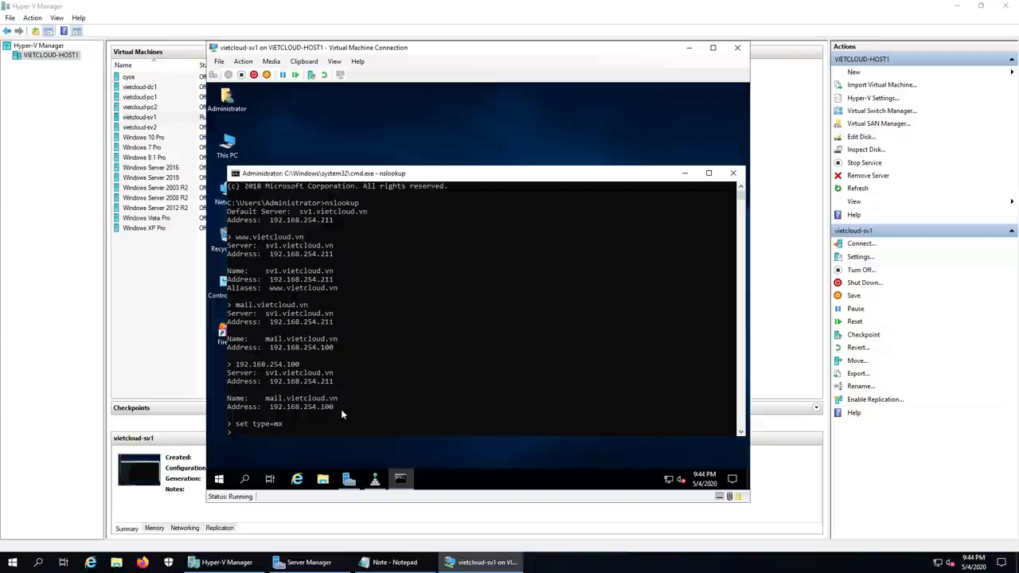
type("vietcloud.vn")
key("Return")
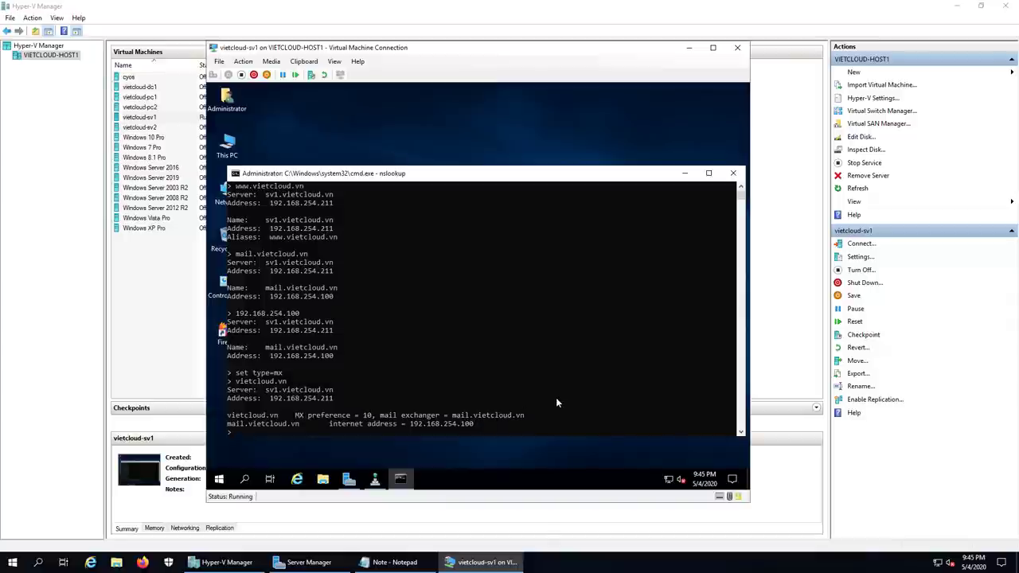
Step: Add '4. Kiem tra phan giai ten tren internet.' to the Notepad notes, then return to the VM
left_click(398, 562)
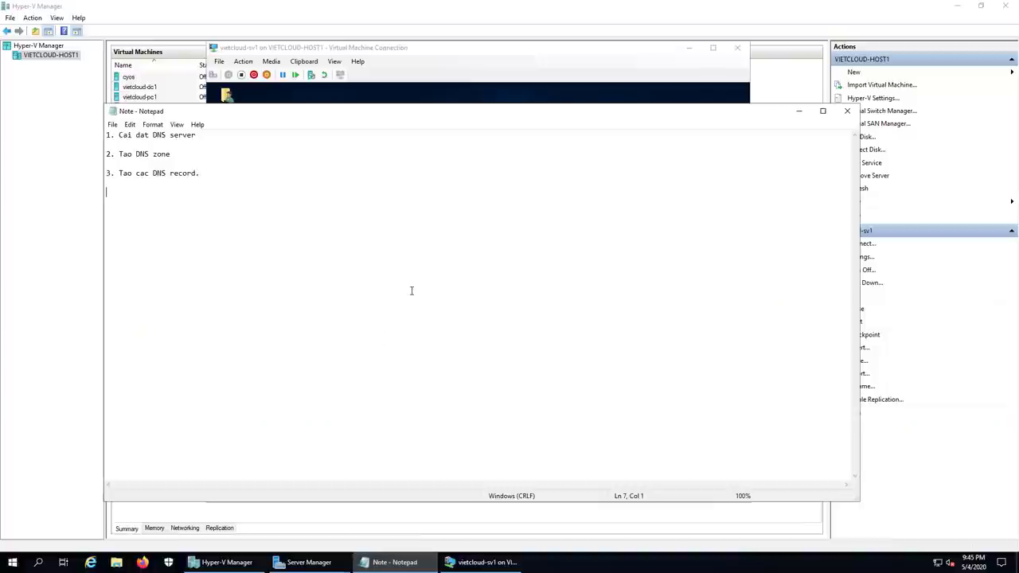
type("4. Kiem tra phan g")
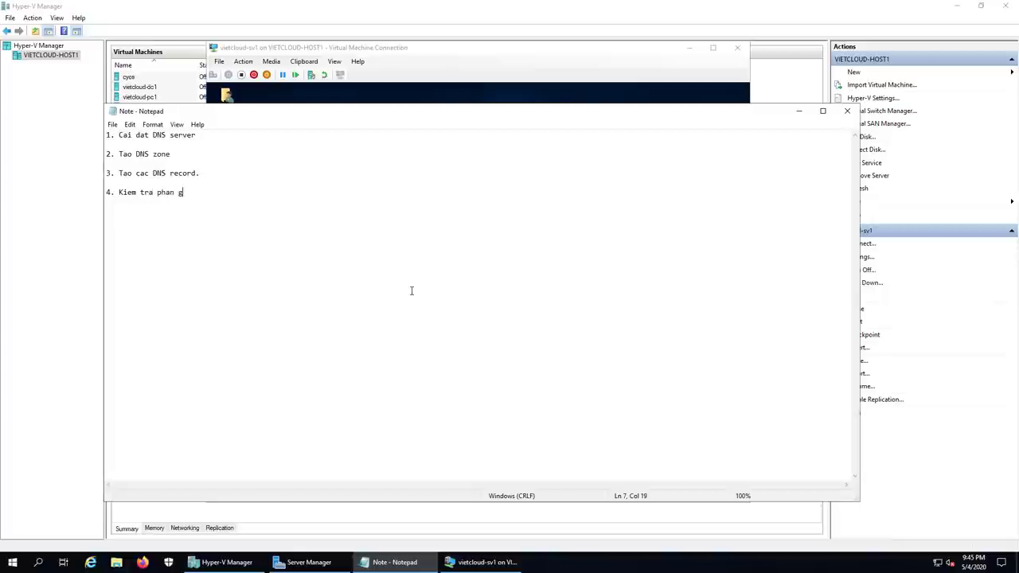
type("iai ten tren inter")
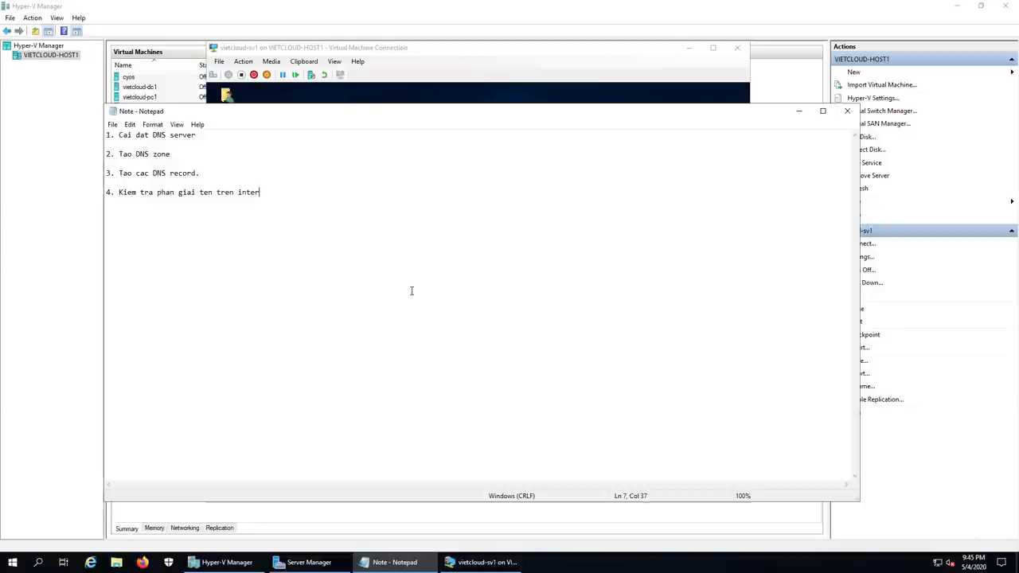
type("net.")
key("Return")
key("Return")
left_click(512, 557)
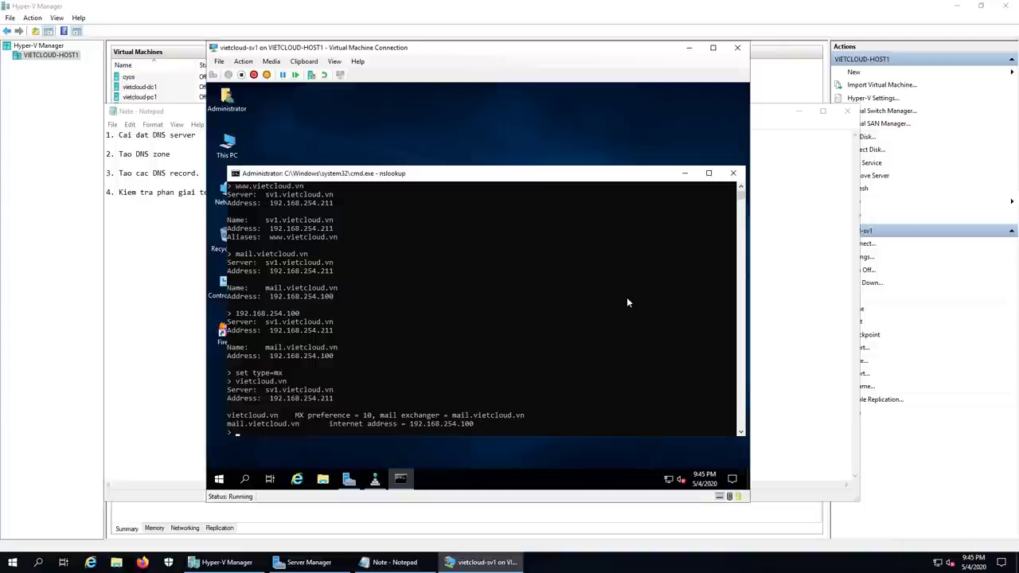
Step: Close the old command window and start a new nslookup session from a fresh command prompt
left_click(733, 172)
right_click(219, 478)
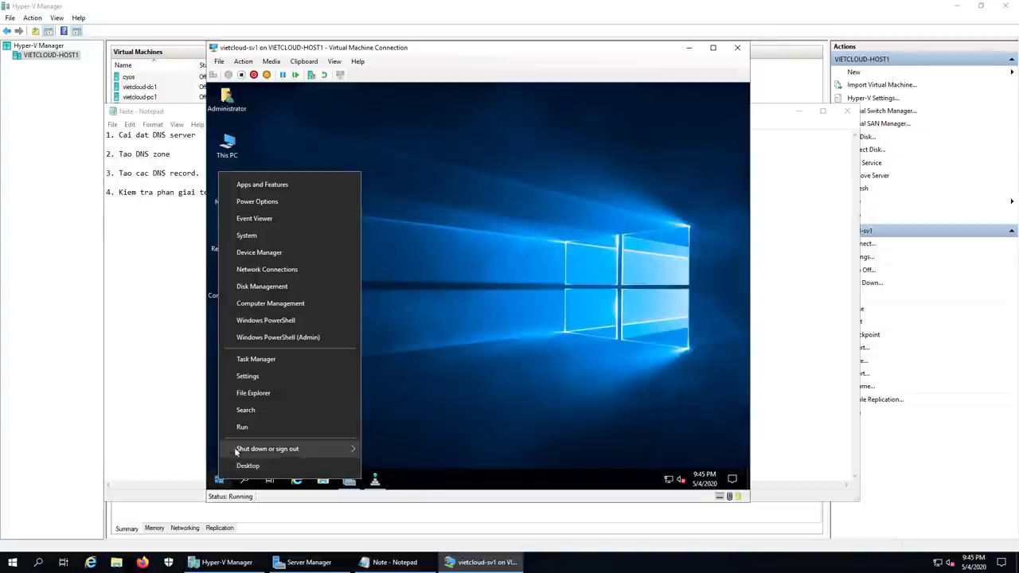
left_click(323, 421)
key("Return")
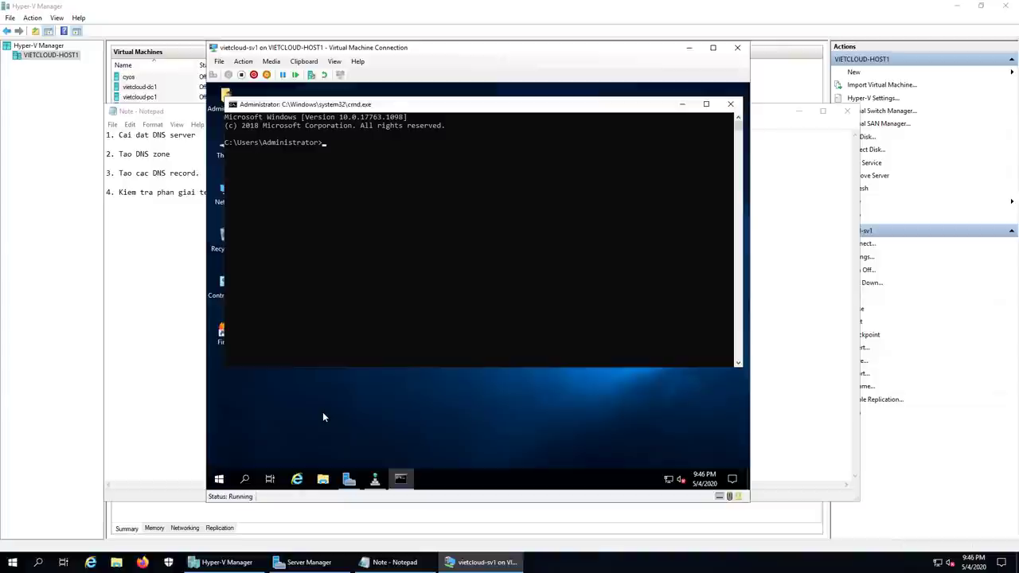
type("nslookup")
key("Return")
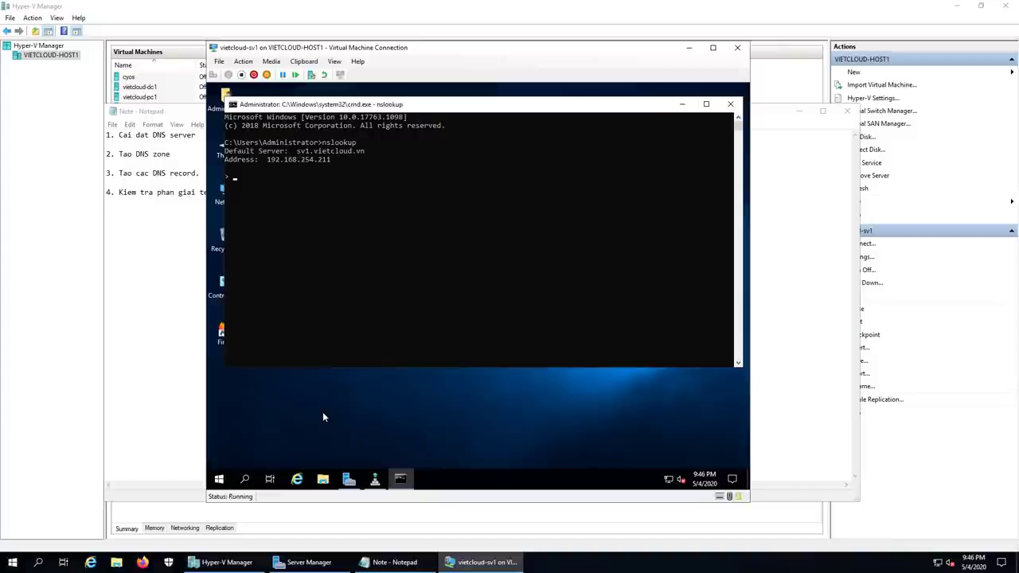
Step: Resolve google.com and yahoo.com through sv1, and enter microsoft.com as the next query
type("google.com")
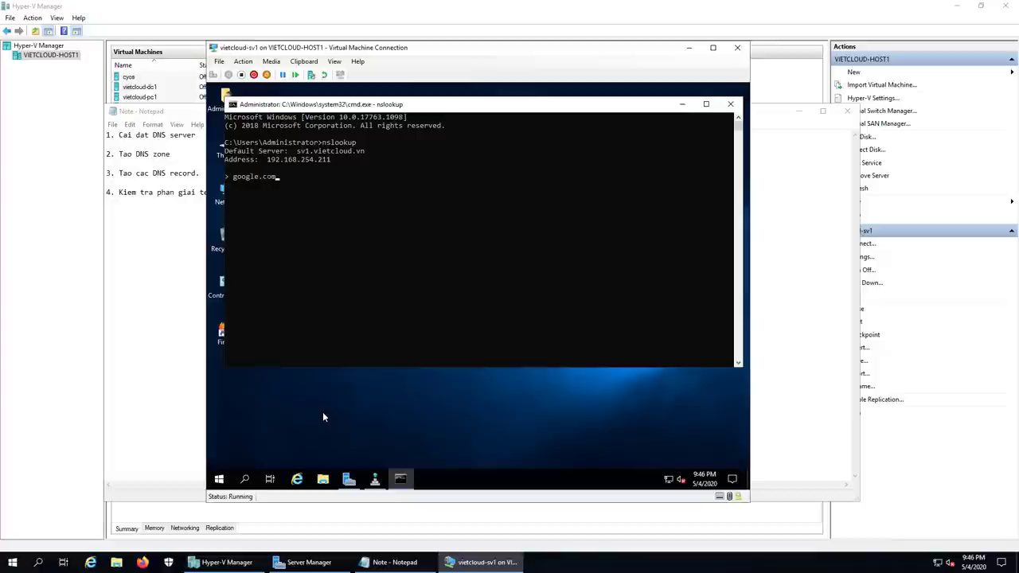
key("Return")
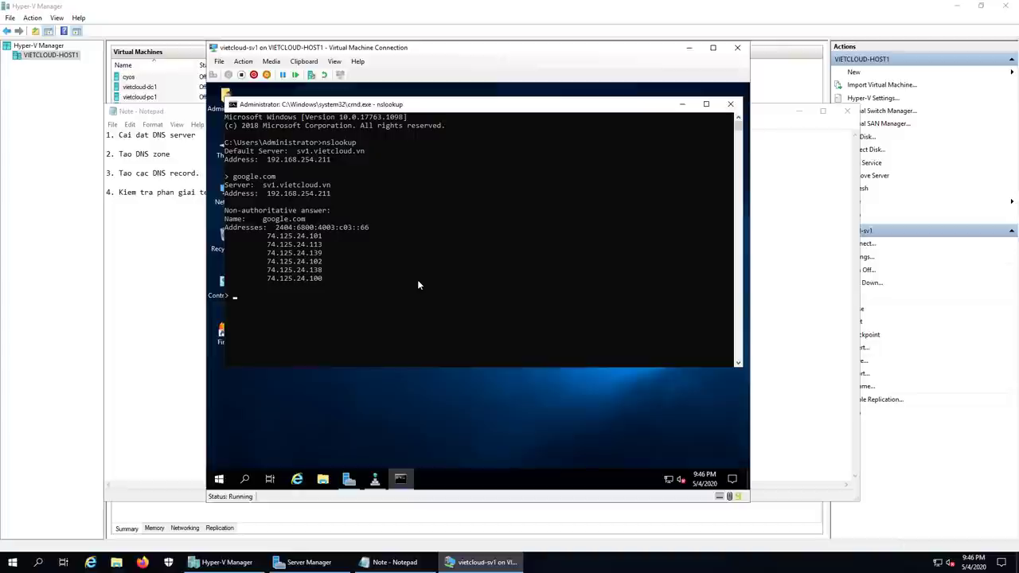
type("yahoo.com")
key("Return")
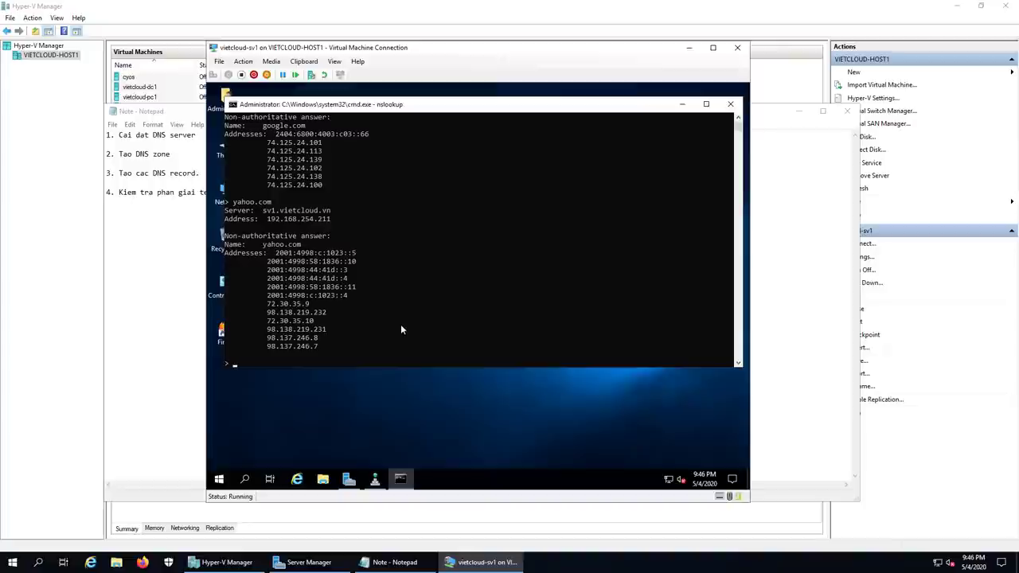
type("microsoft.com")
Step: Run the microsoft.com query, returning non-authoritative addresses like 40.76.4.15 and 13.77.161.179
key("Return")
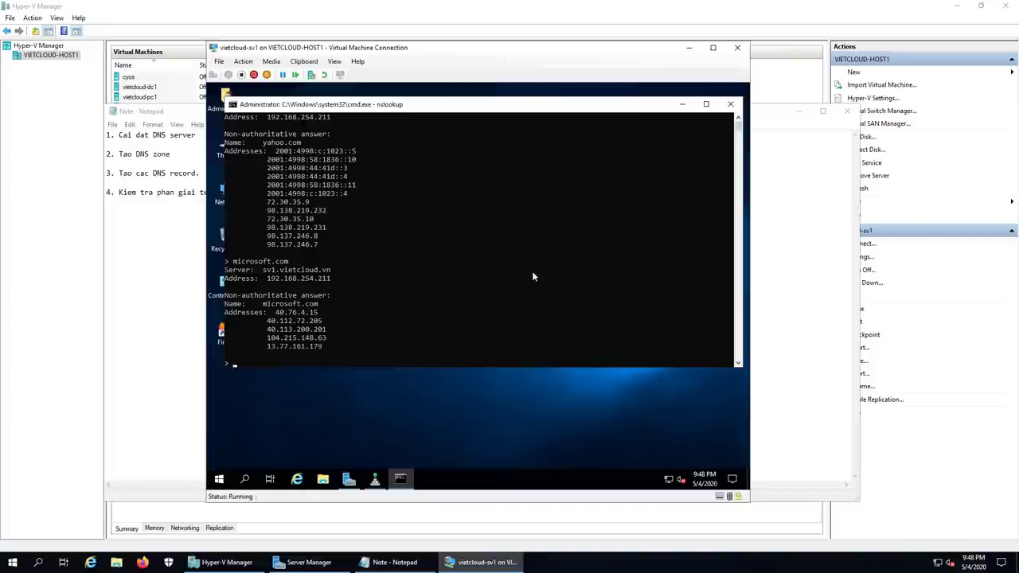
Step: Close nslookup, bring back DNS Manager and open the SV1 server's properties
left_click(731, 105)
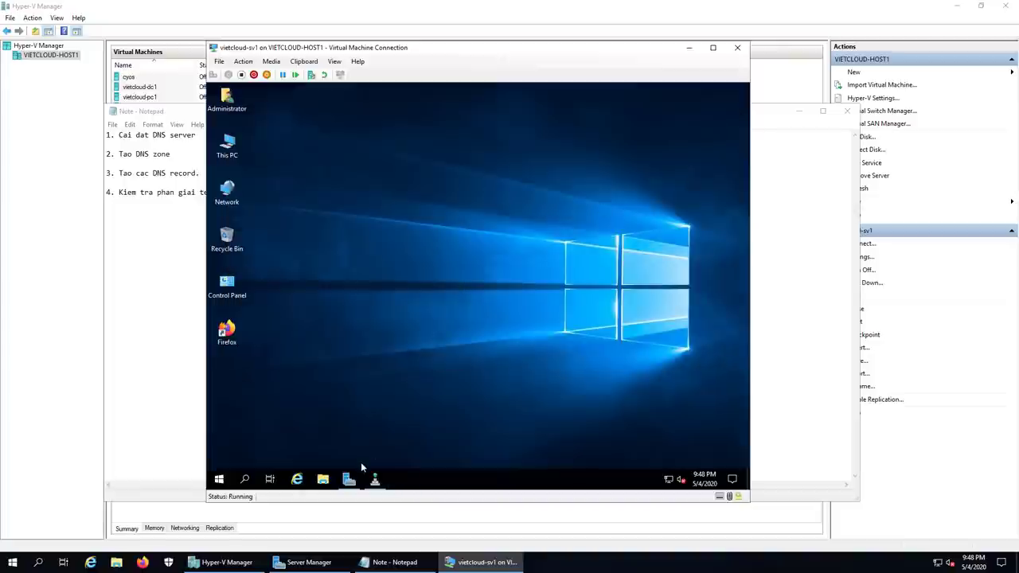
left_click(375, 478)
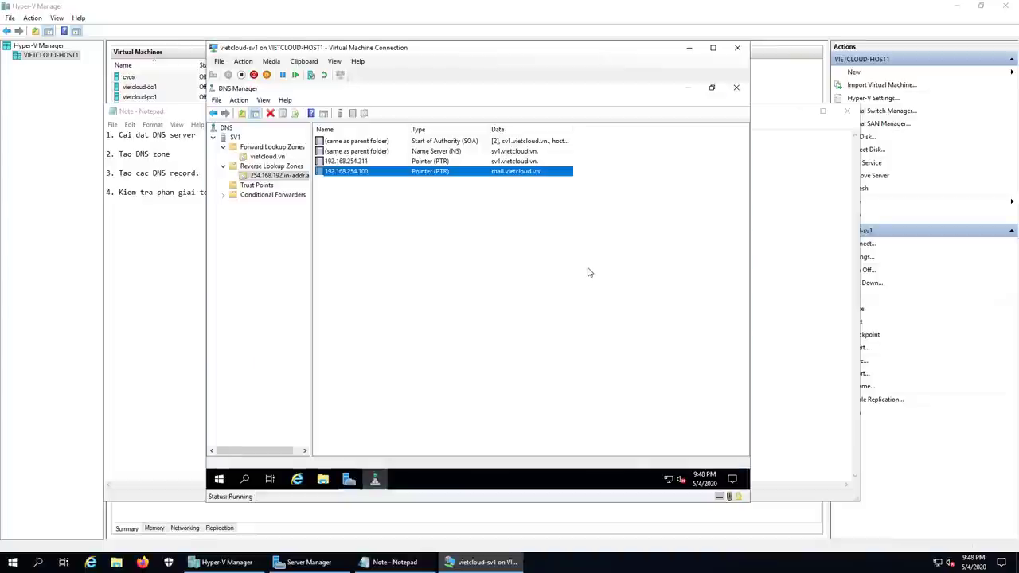
left_click(558, 289)
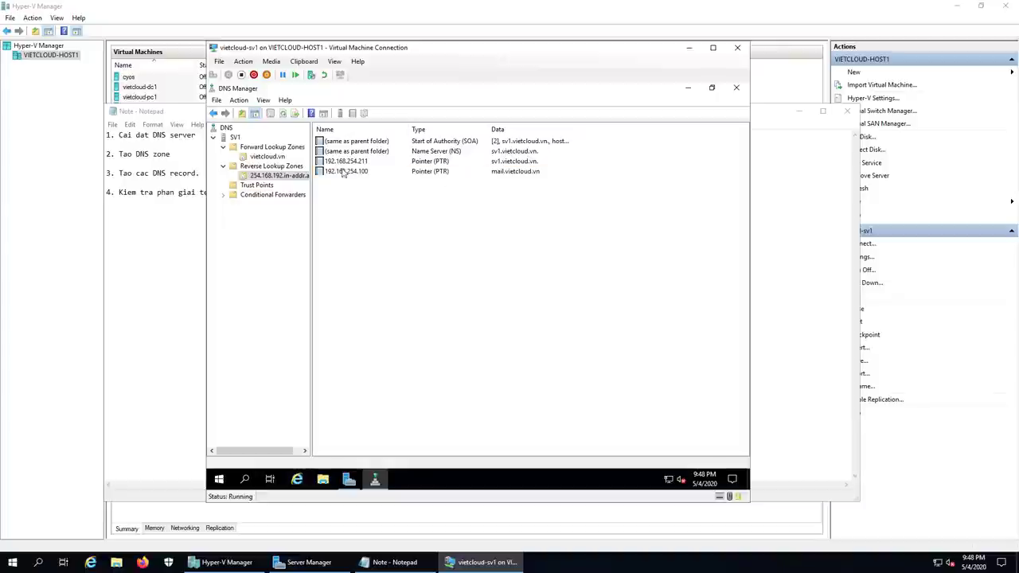
left_click(232, 138)
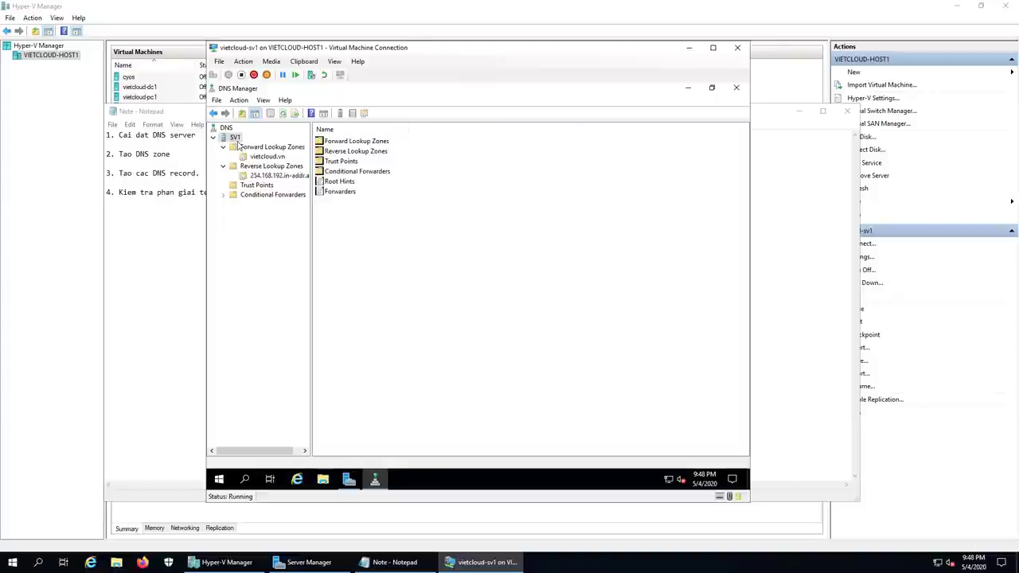
right_click(237, 141)
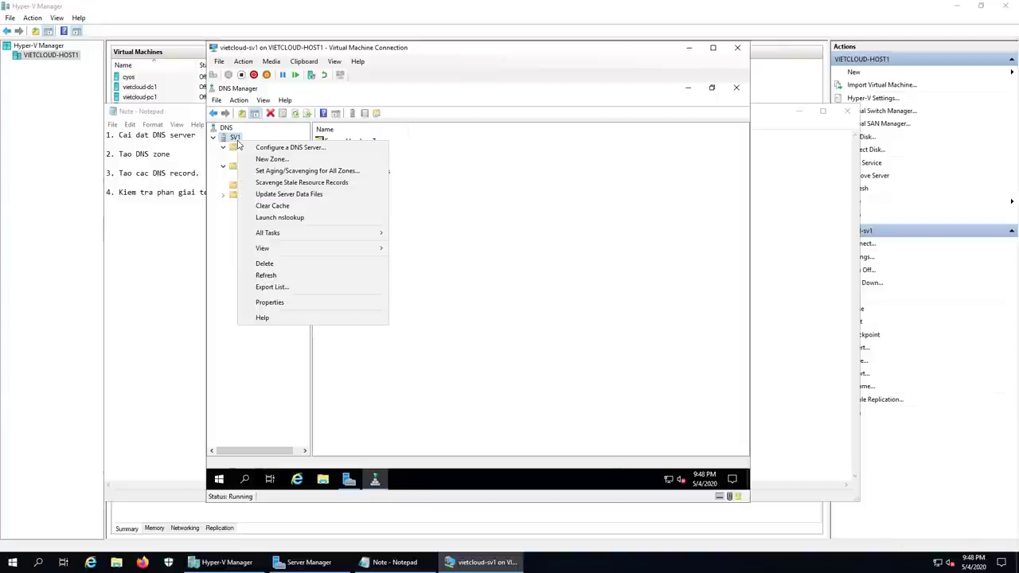
left_click(335, 308)
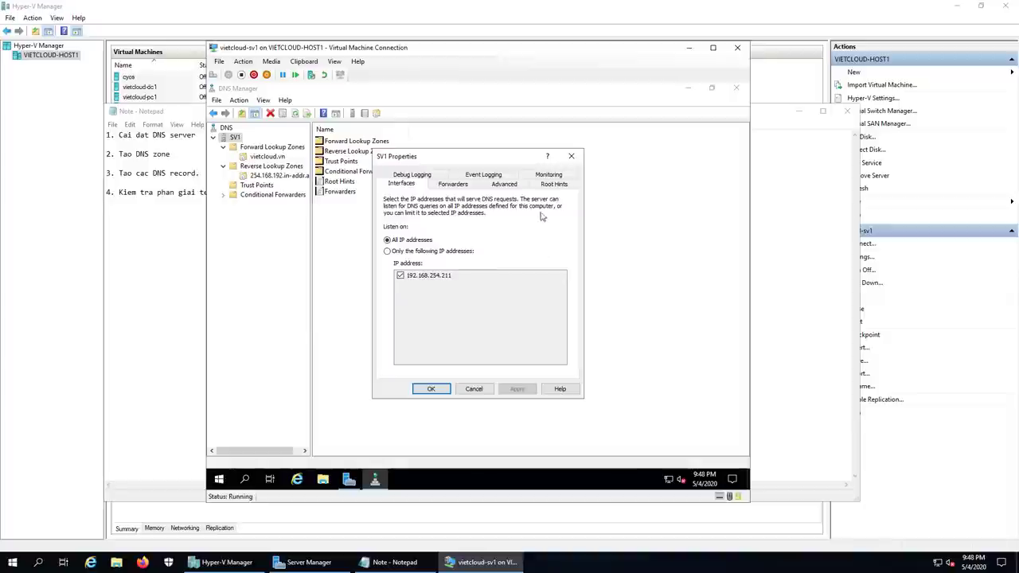
Step: Review the Root Hints list of A–H.ROOT-SERVERS.NET name servers
left_click(552, 185)
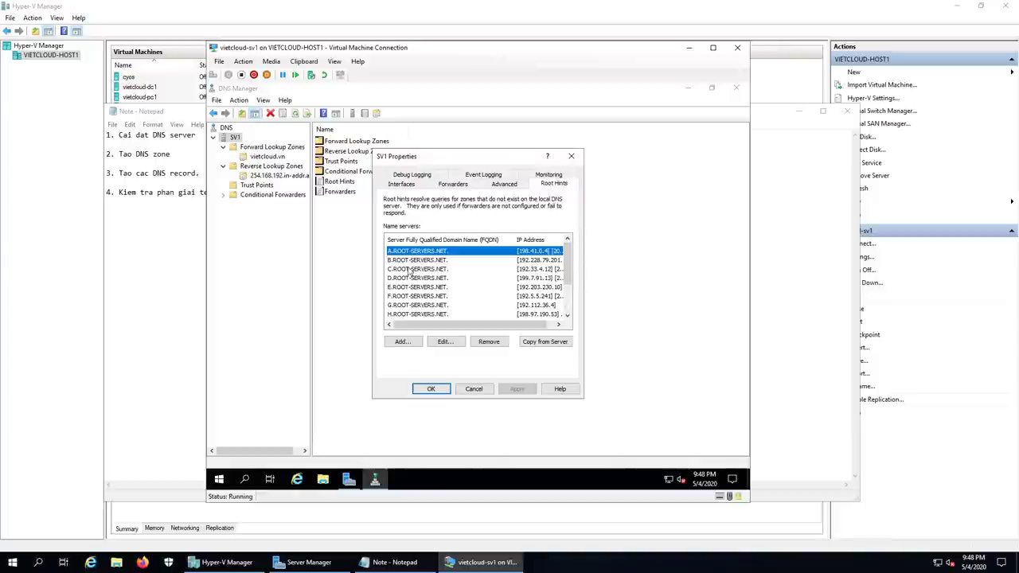
key("Down")
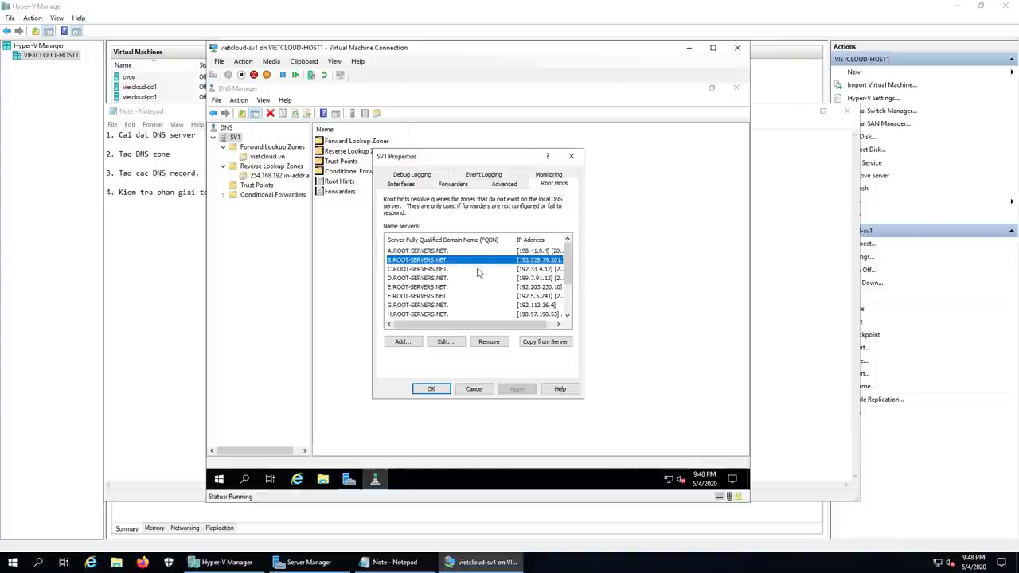
key("Down")
key("Down")
key("Down")
key("Down")
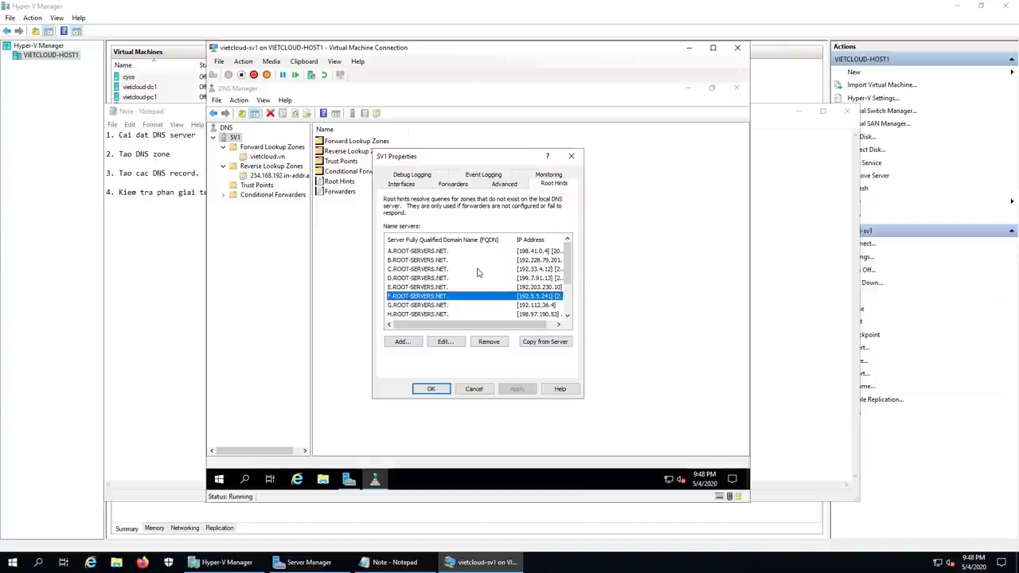
key("Down")
key("Down")
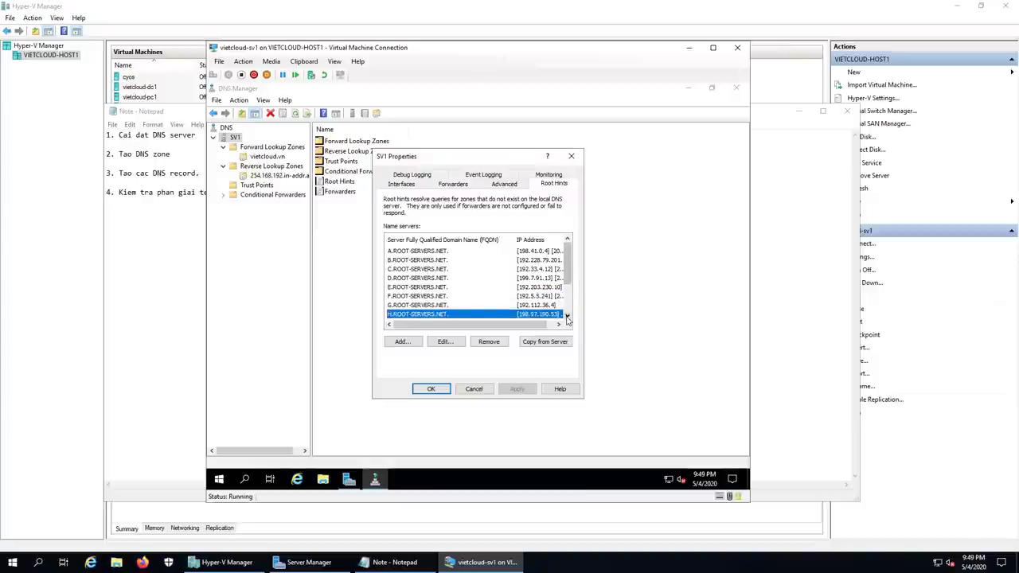
left_click(567, 317)
left_click(567, 317)
left_click(567, 317)
left_click(567, 317)
left_click(566, 316)
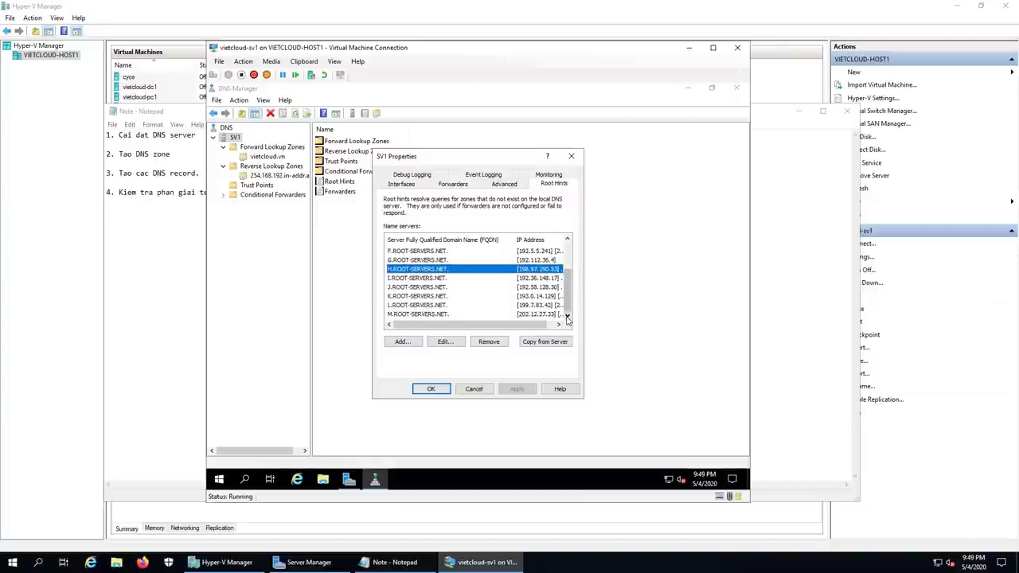
key("Down")
key("Down")
key("Down")
key("Down")
key("Down")
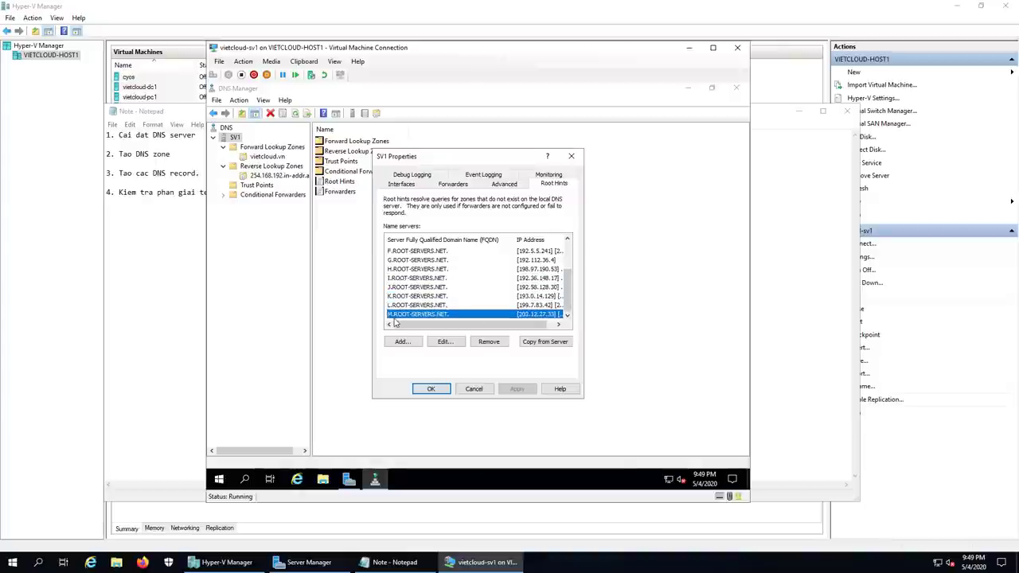
left_click(567, 240)
left_click(567, 241)
left_click(567, 240)
left_click(567, 240)
left_click(567, 240)
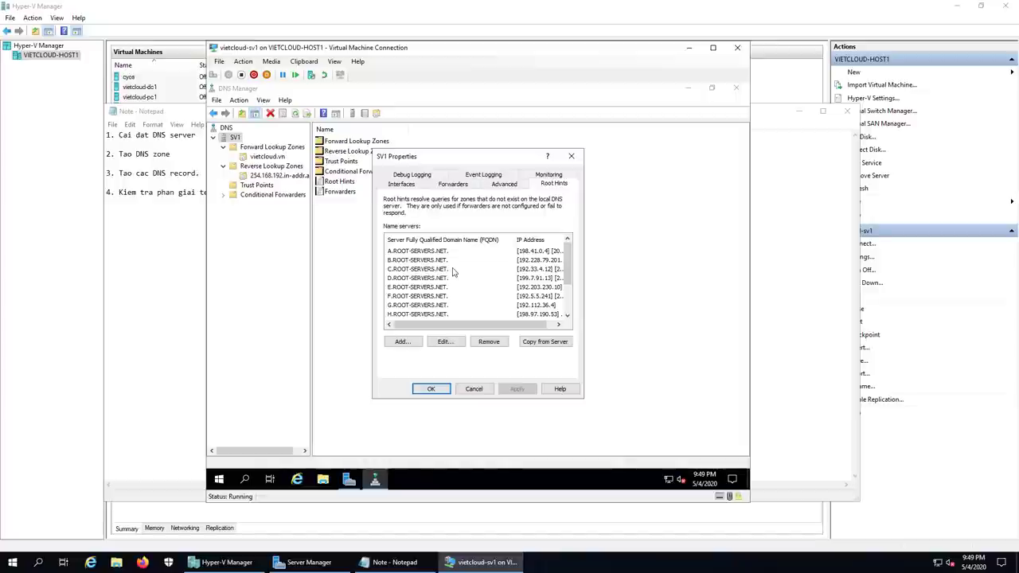
Step: Remove every root hint server, starting from M.ROOT-SERVERS.NET, from the Root Hints list
left_click(467, 186)
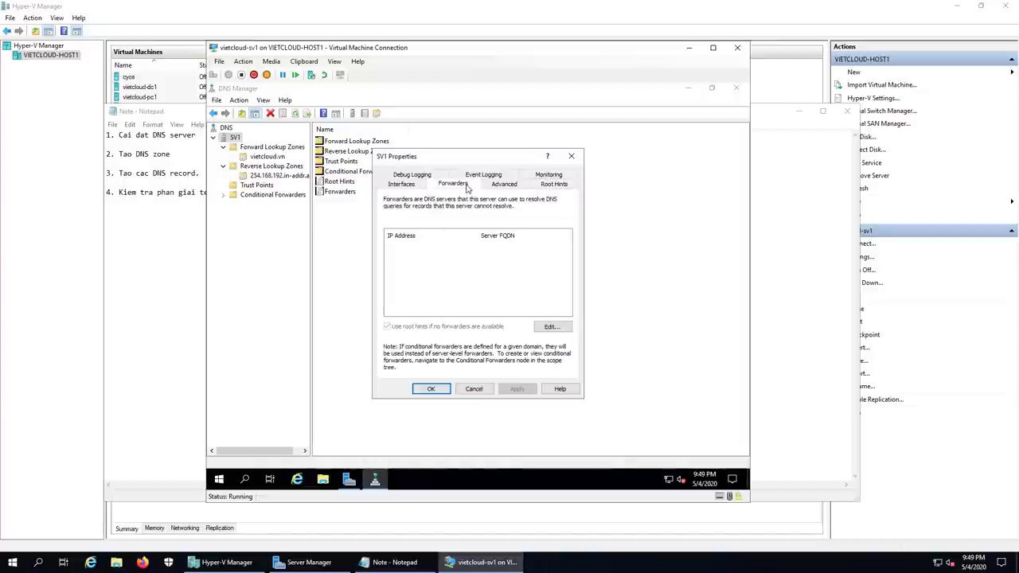
left_click(554, 187)
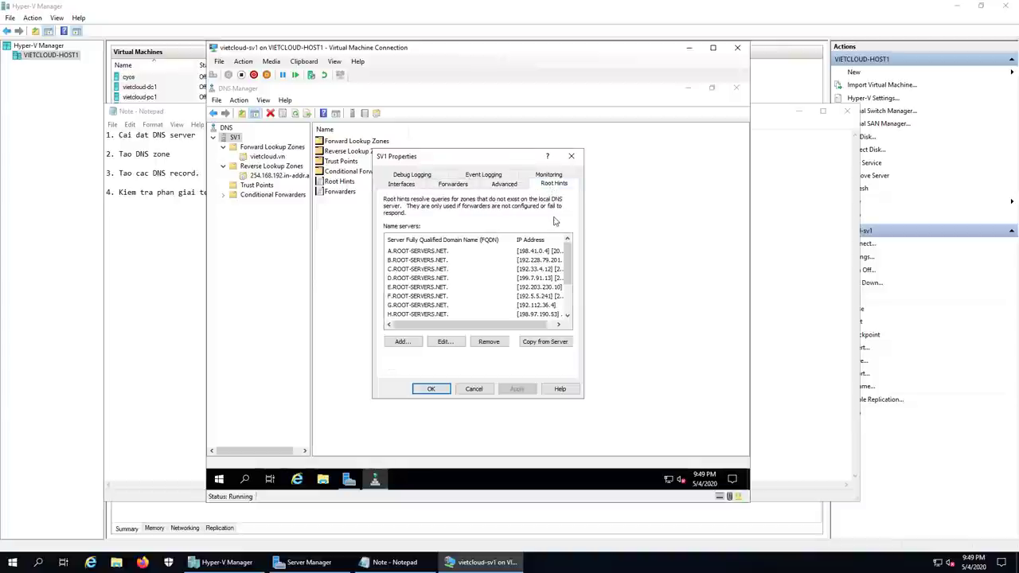
left_click(414, 240)
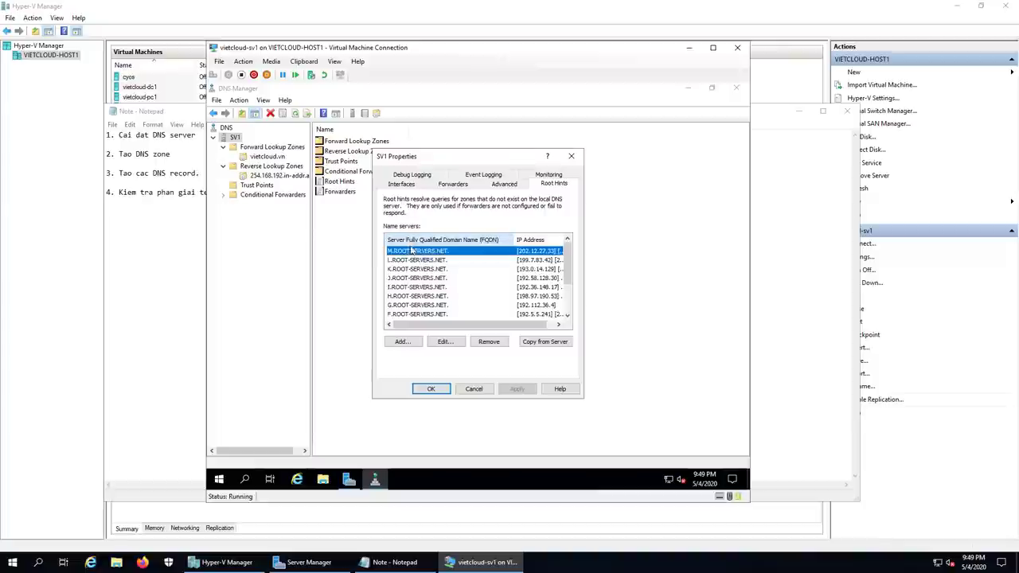
left_click(430, 304)
left_click(425, 253)
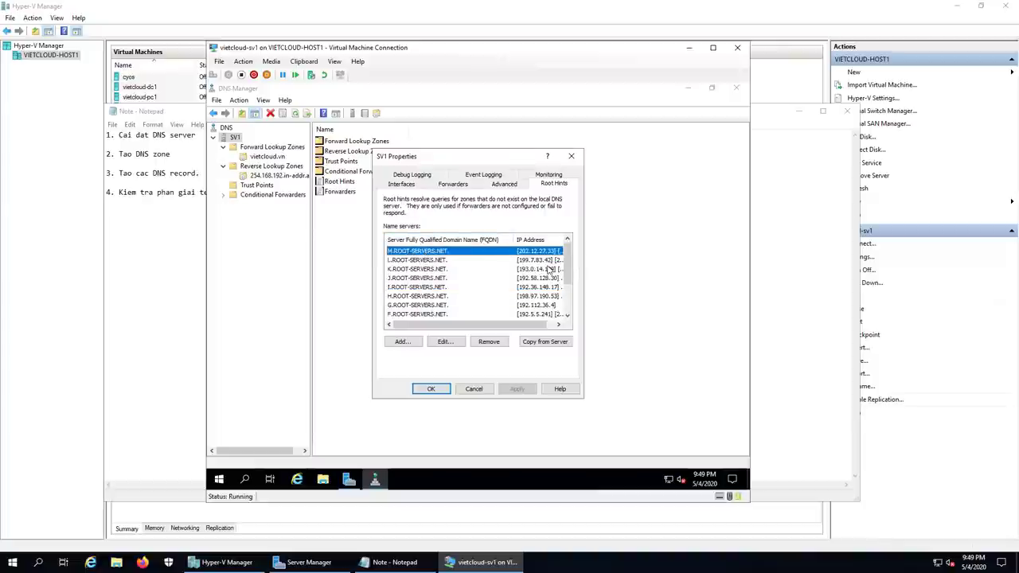
left_click(492, 345)
left_click(492, 346)
left_click(491, 345)
left_click(491, 344)
left_click(491, 345)
left_click(491, 345)
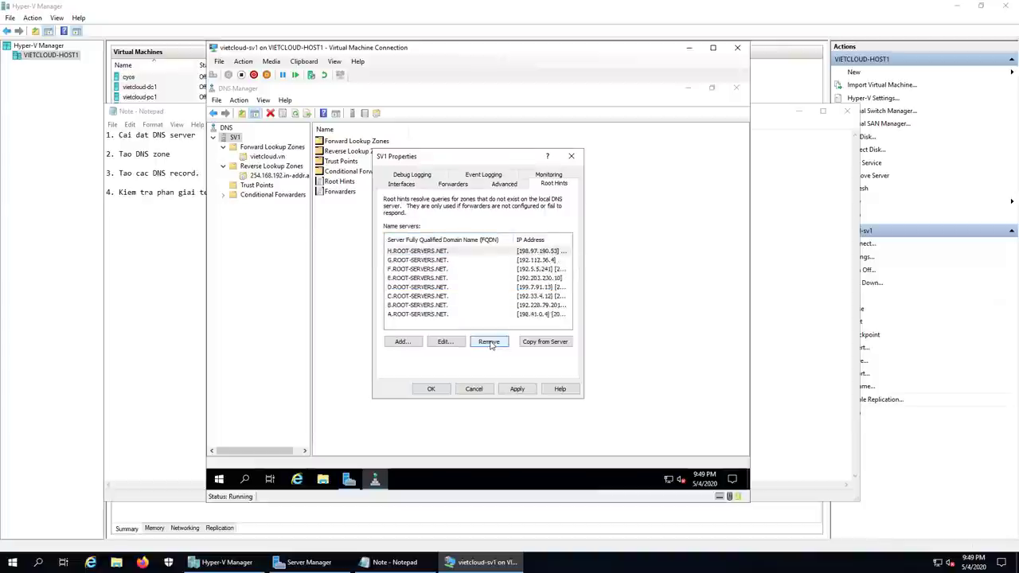
left_click(491, 344)
left_click(491, 345)
left_click(491, 344)
left_click(491, 344)
left_click(491, 345)
left_click(492, 345)
left_click(491, 345)
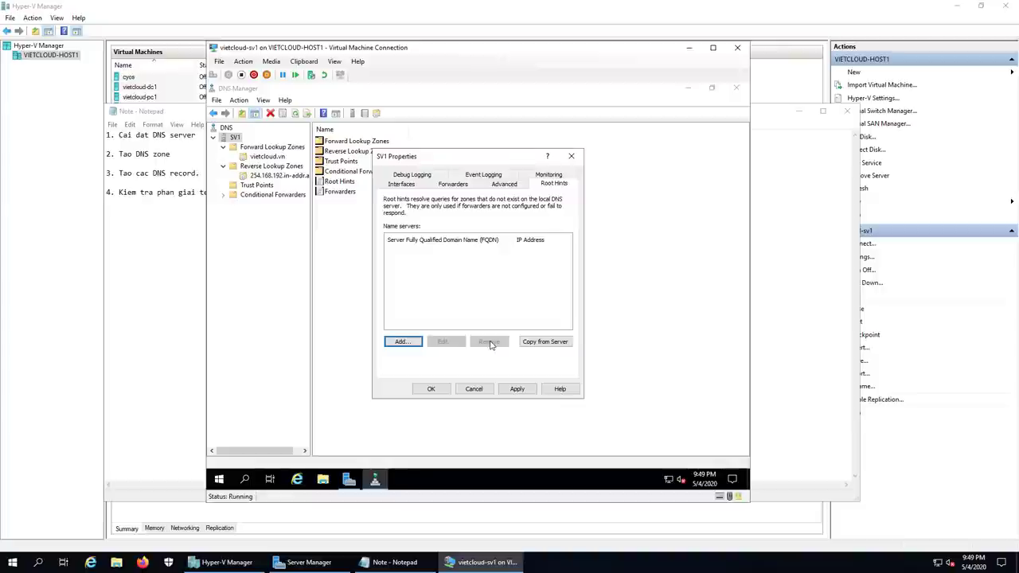
left_click(515, 297)
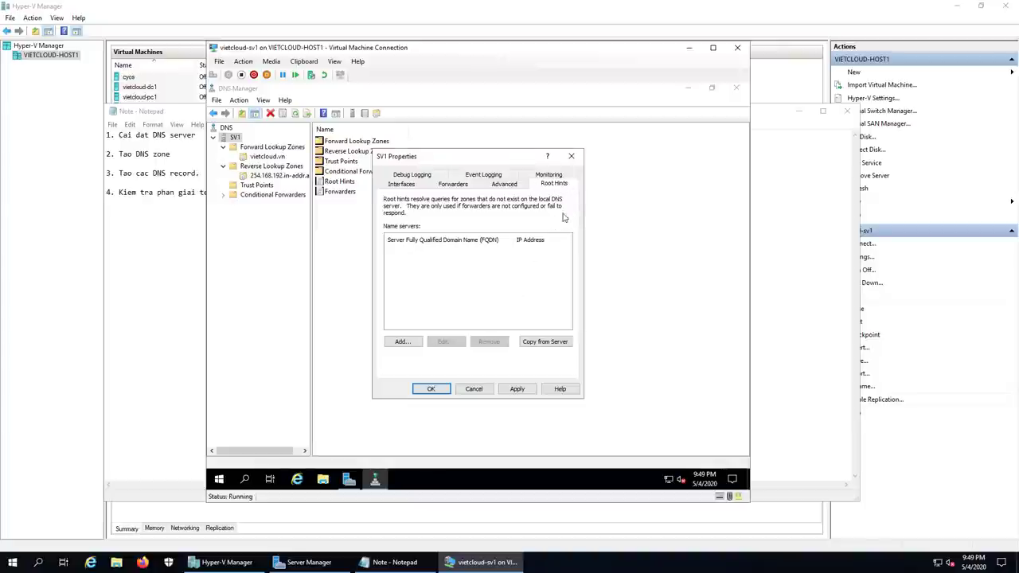
Step: Apply and confirm the root hint removal, then close SV1's properties
left_click(517, 389)
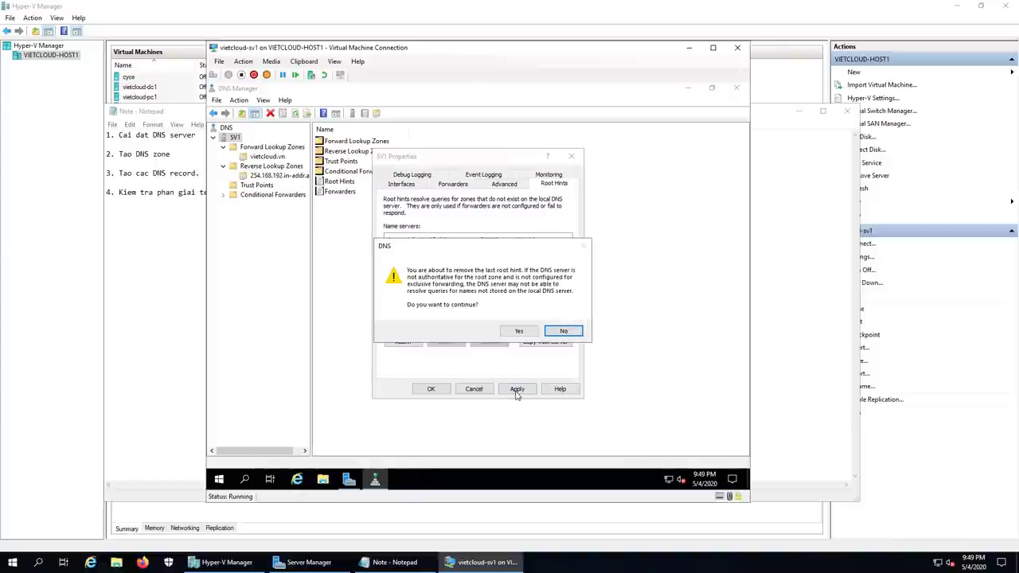
left_click(515, 333)
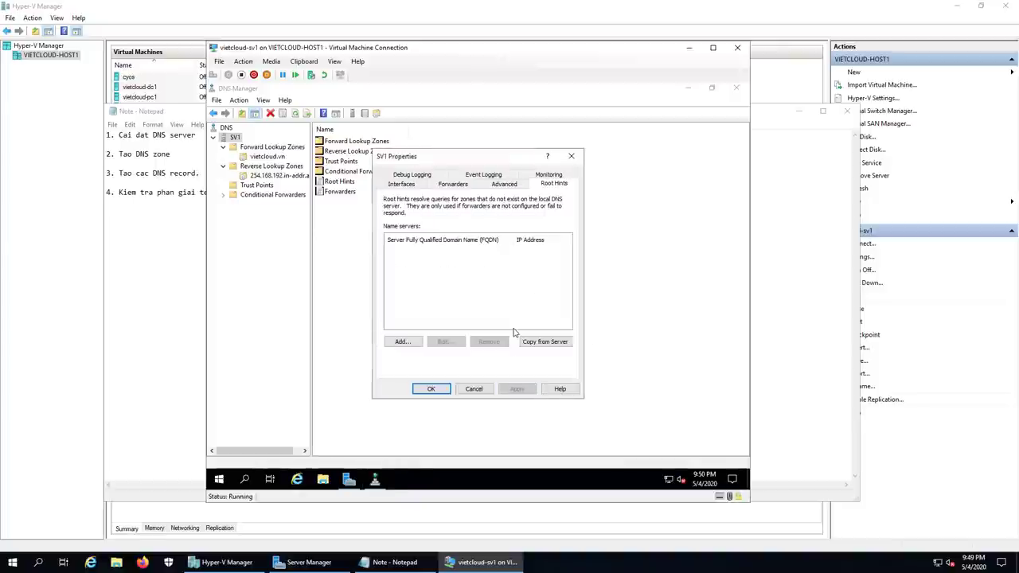
left_click(431, 389)
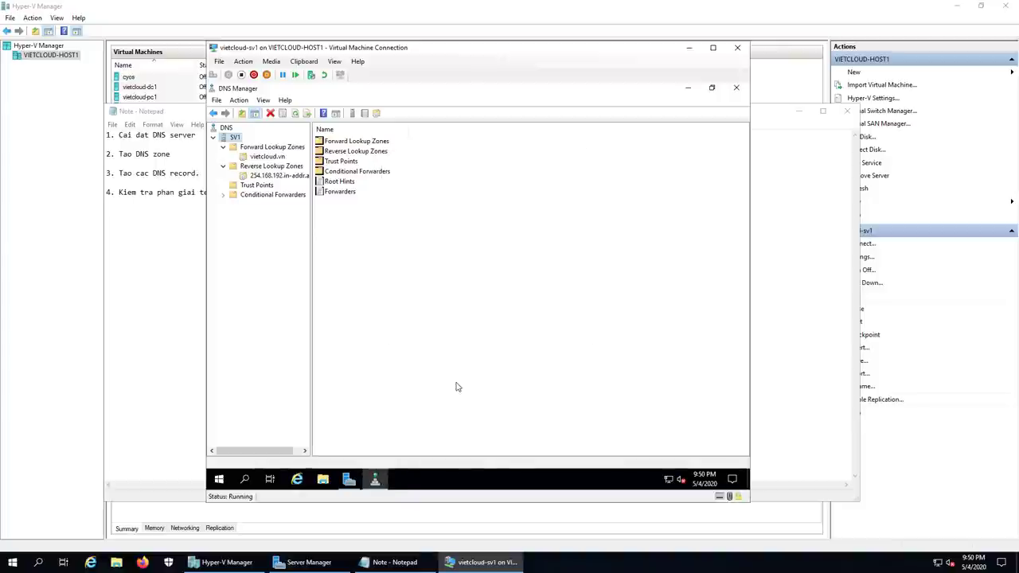
Step: Restart the SV1 DNS server service from All Tasks
right_click(234, 137)
mouse_move(300, 236)
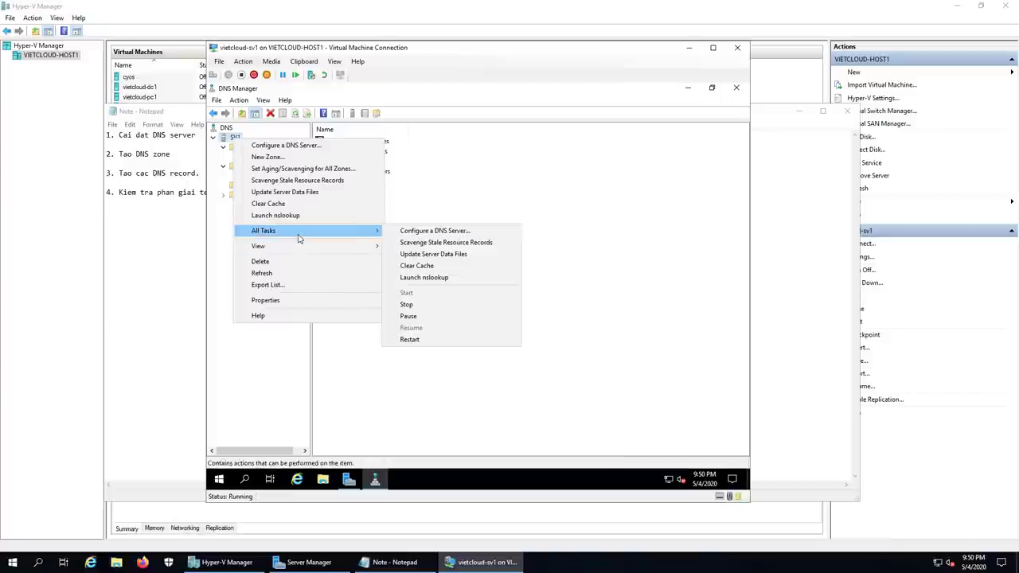
left_click(435, 343)
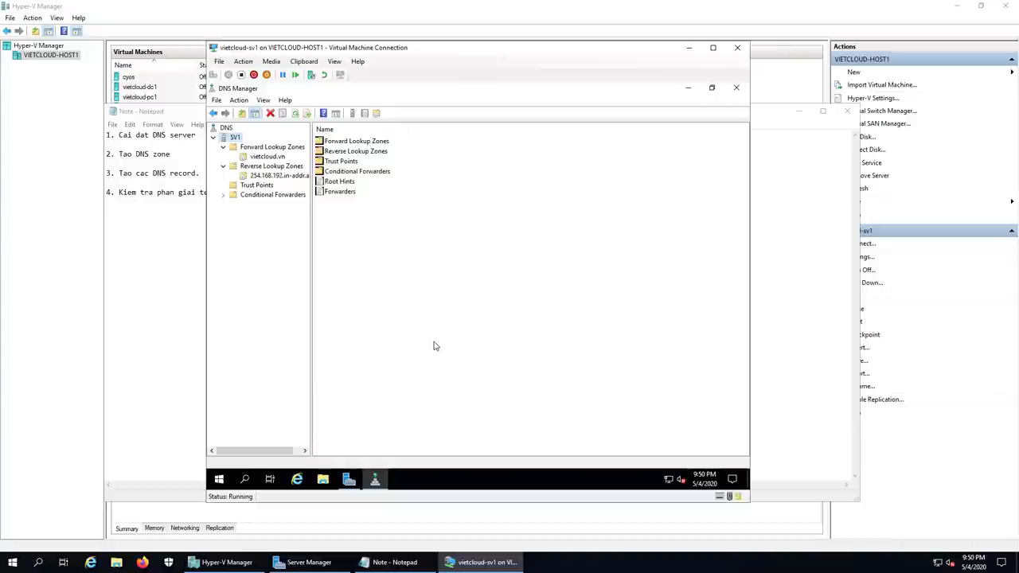
Step: Close DNS Manager, open an admin command prompt and run ipconfig /flushdns
left_click(736, 88)
right_click(219, 478)
left_click(258, 430)
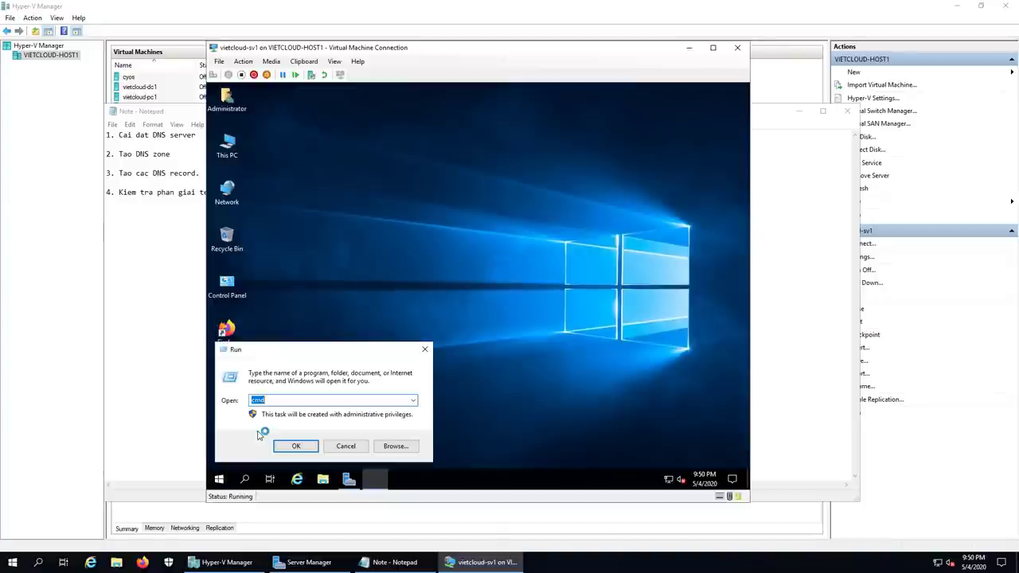
type("n")
key("BackSpace")
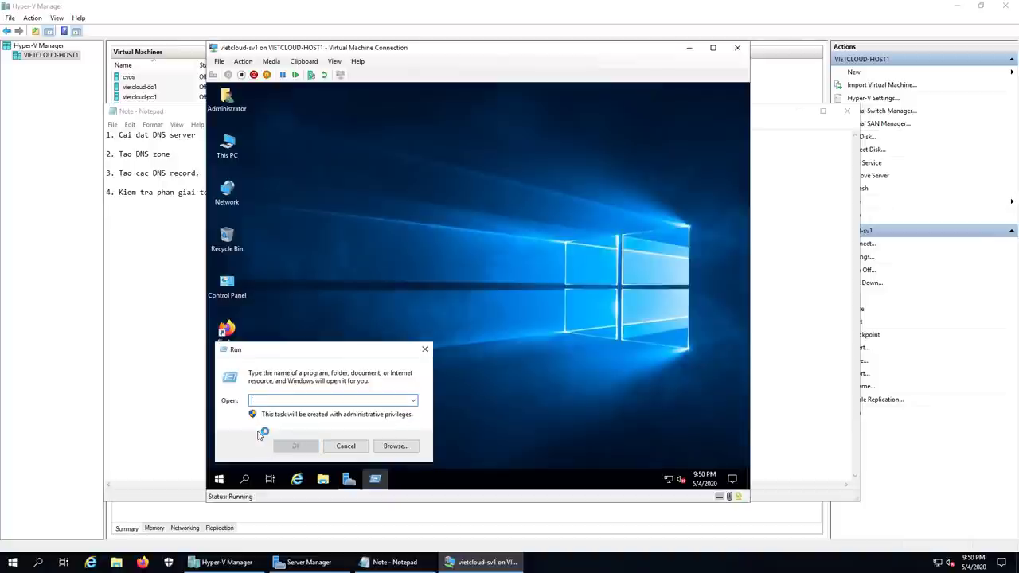
type("ncpa.cpl")
key("Return")
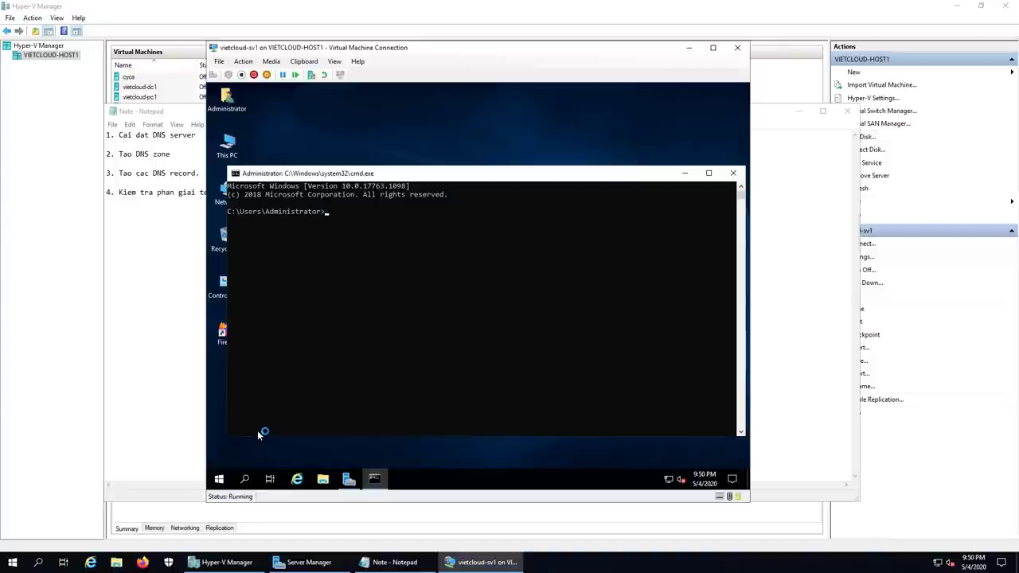
type("ipconfig /flushdns")
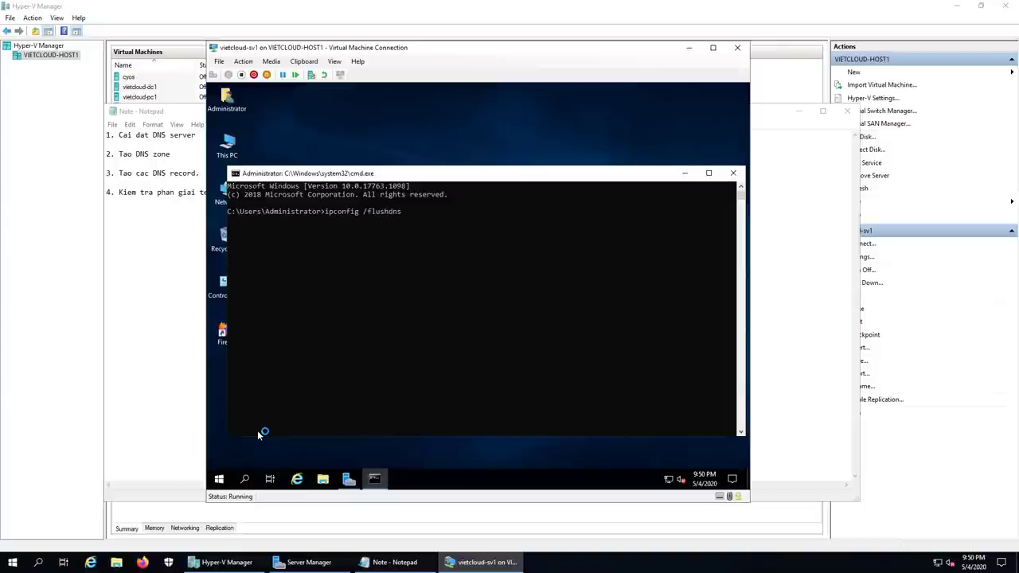
key("Return")
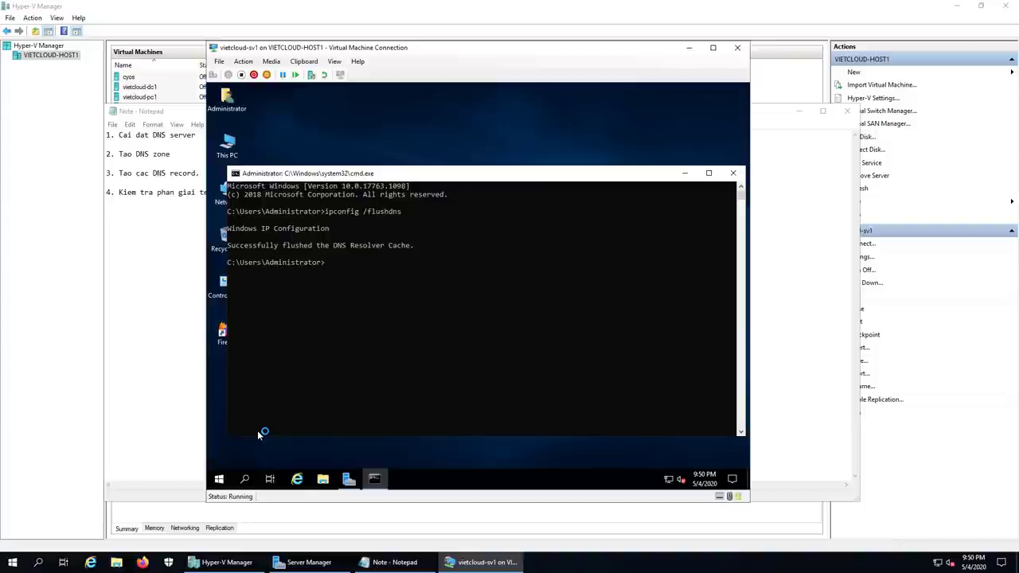
Step: In nslookup, query google.com, yahoo.com and microsoft.com, each now returning Server failed
type("nslookup")
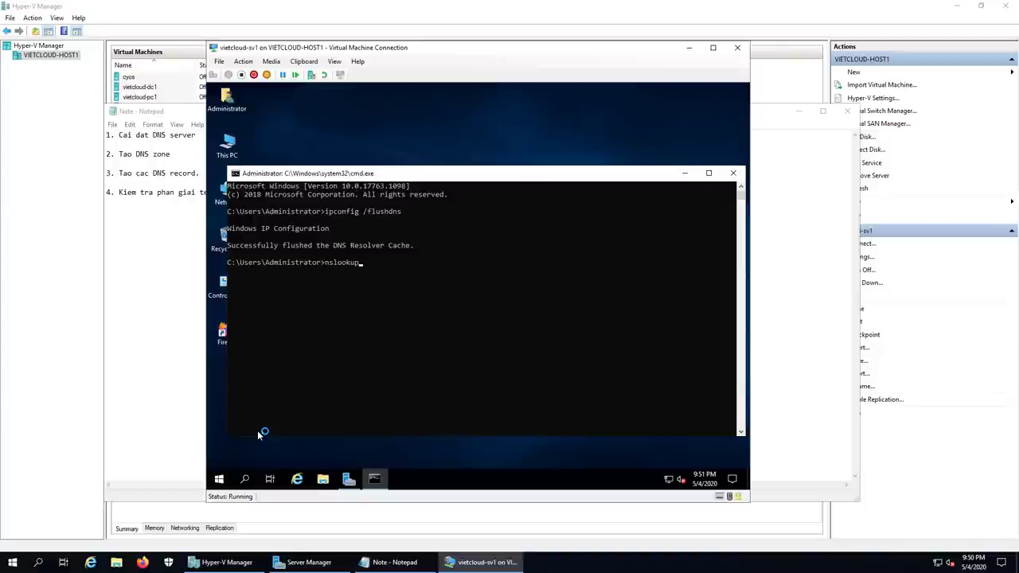
key("Return")
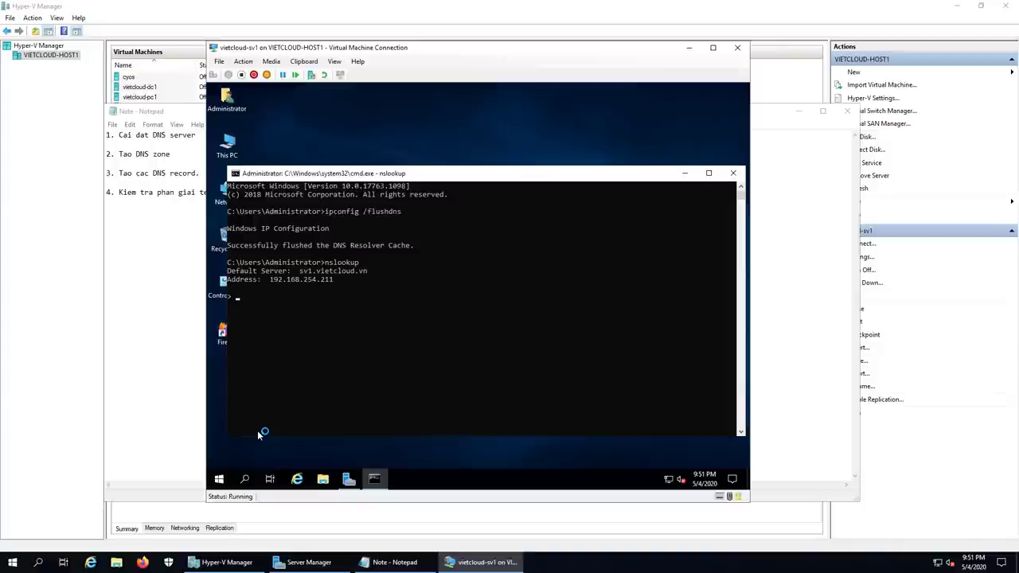
type("google.com")
key("Return")
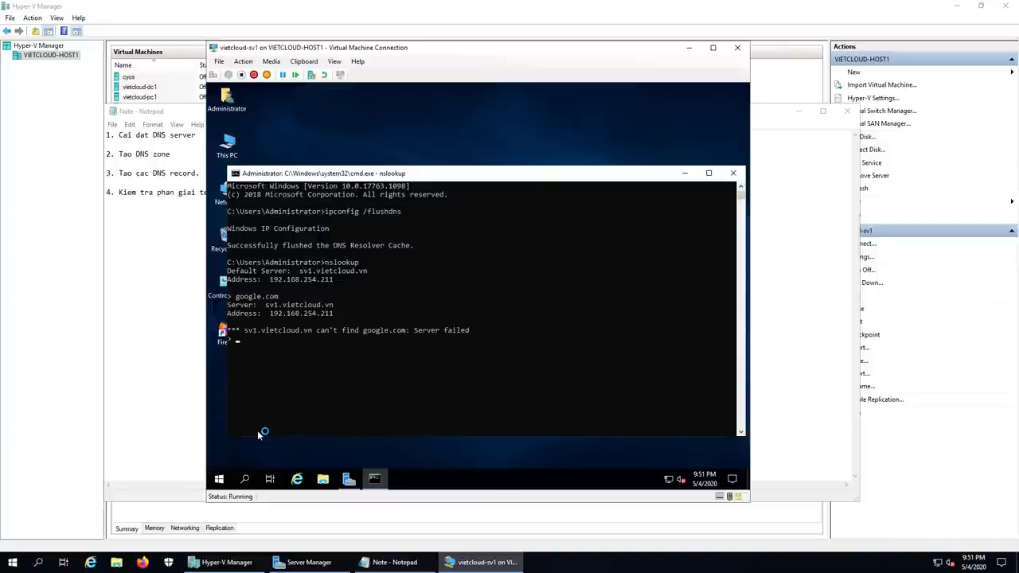
type("yahoo.com")
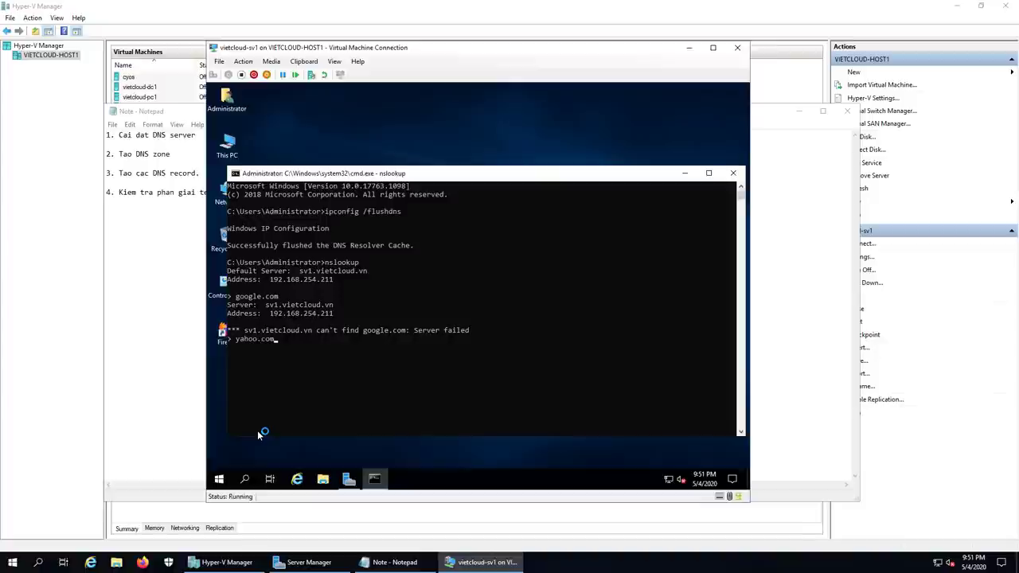
key("Return")
type("mic")
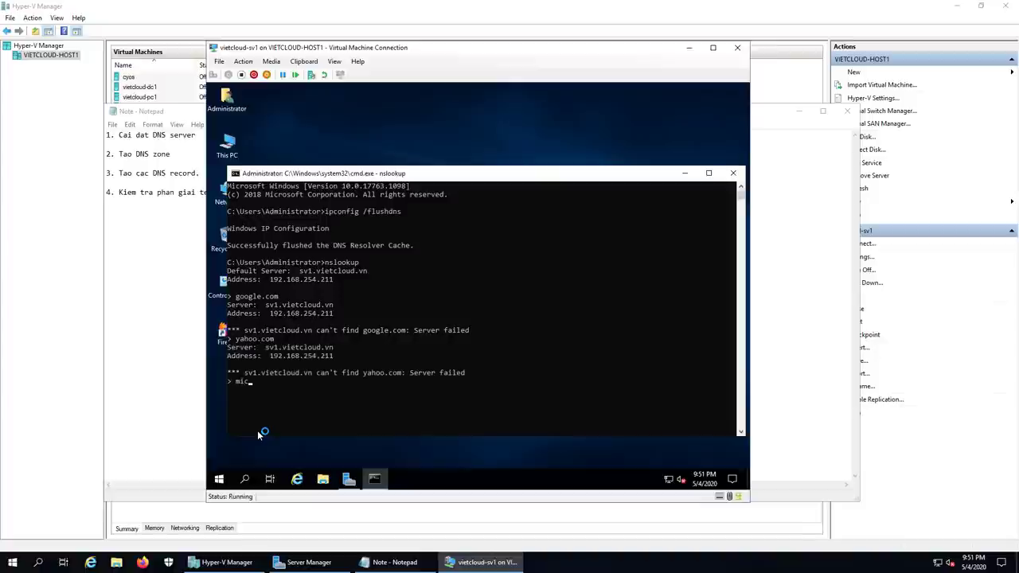
type("rosoft.com")
key("Return")
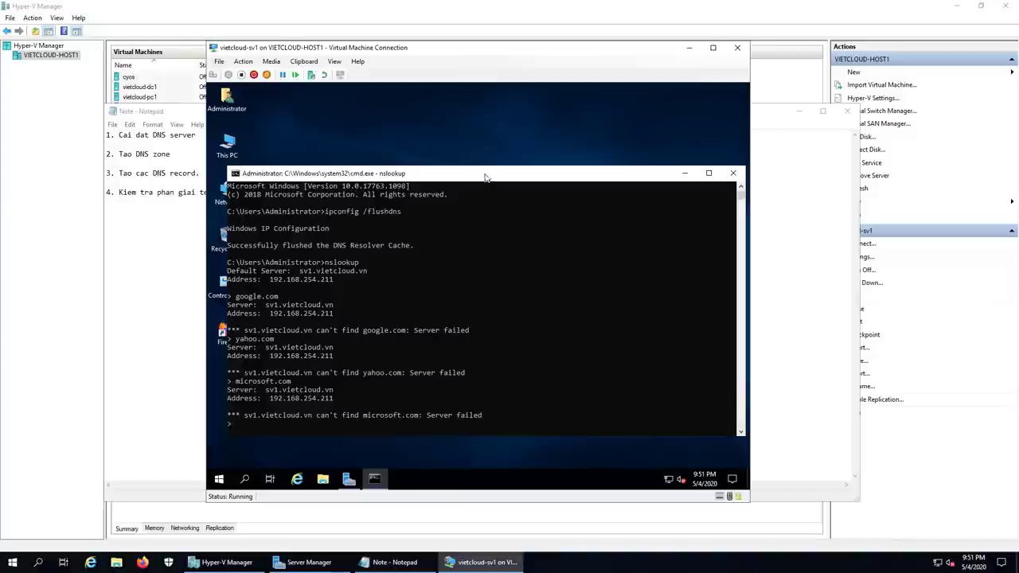
left_click_drag(478, 173, 467, 160)
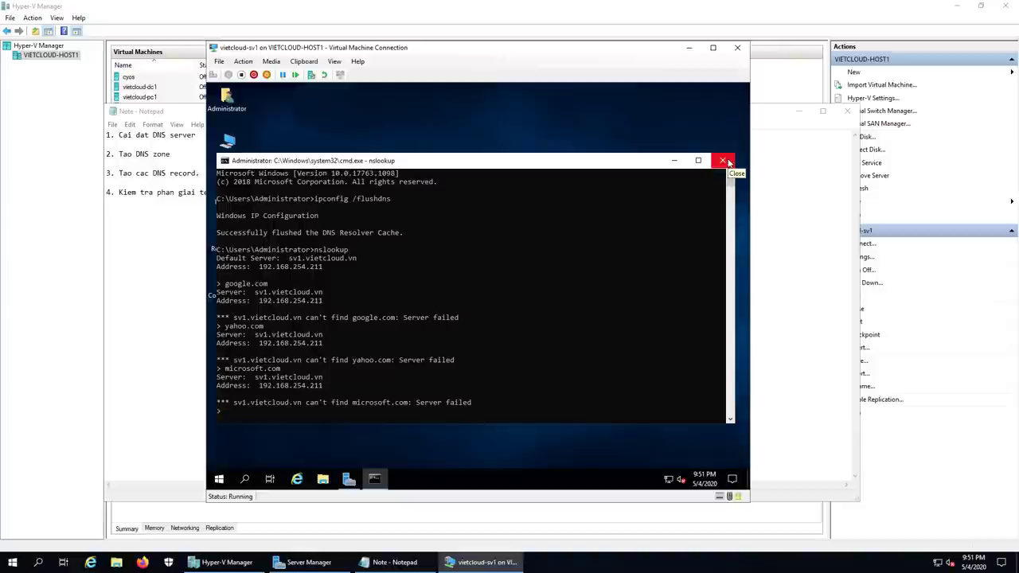
Step: Add the line '5. Cau hinh DNS forwarder.' to the Notepad task list
left_click(390, 562)
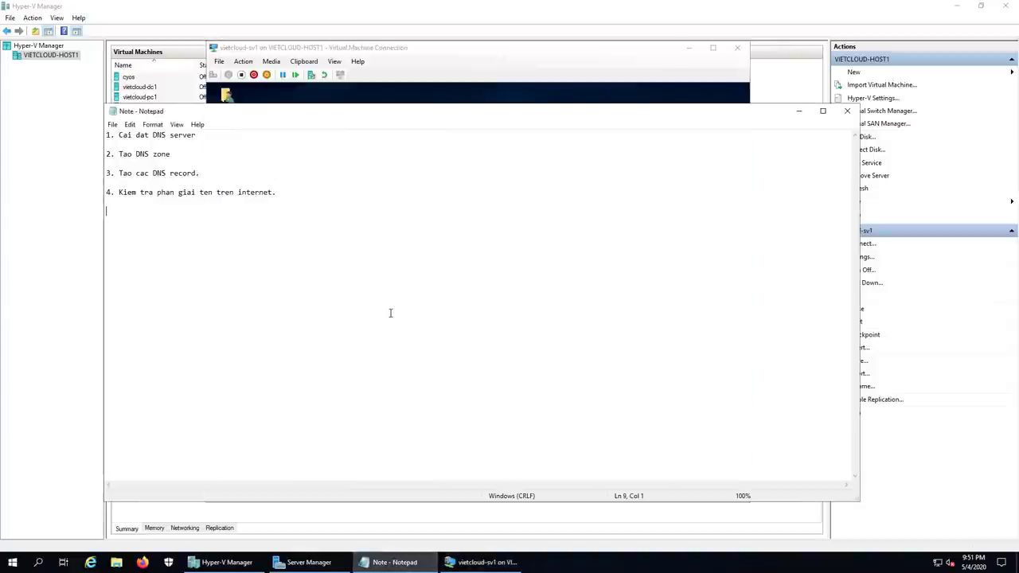
type("5. Ca")
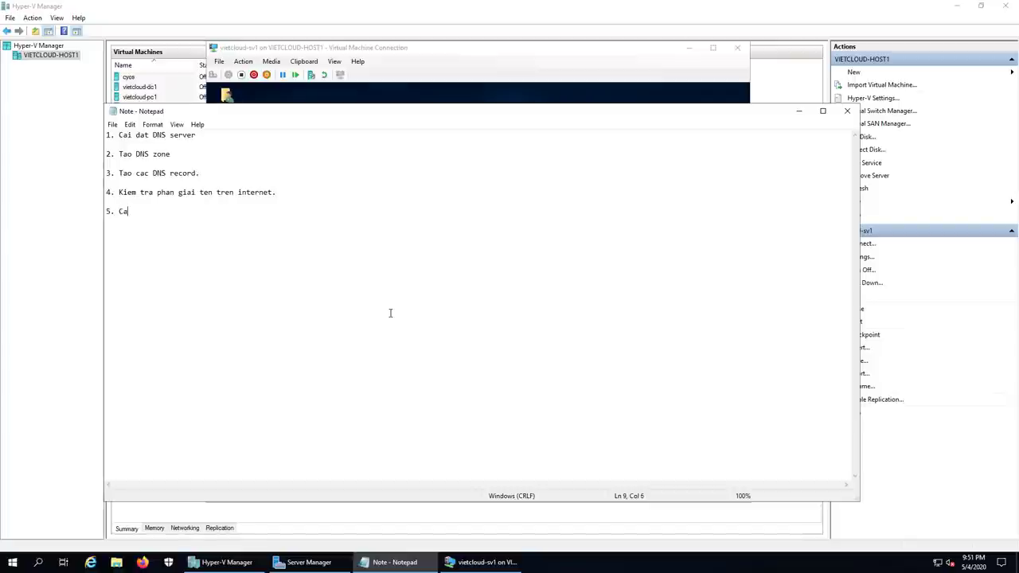
type("u hinh DNS for")
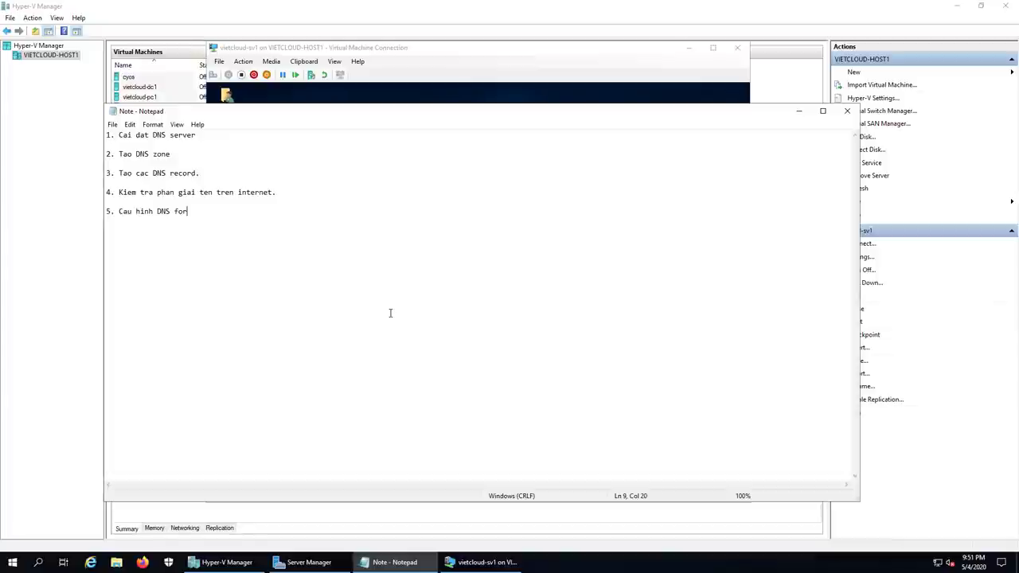
type("warder.")
Step: Close the command prompt and launch the DNS console from Server Manager Tools
left_click(483, 562)
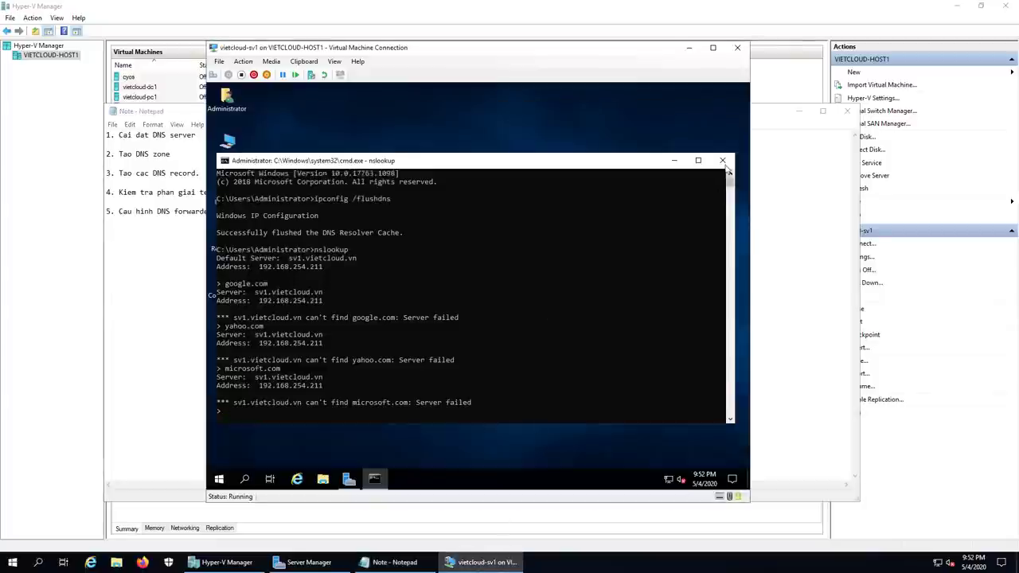
left_click(722, 160)
left_click(349, 478)
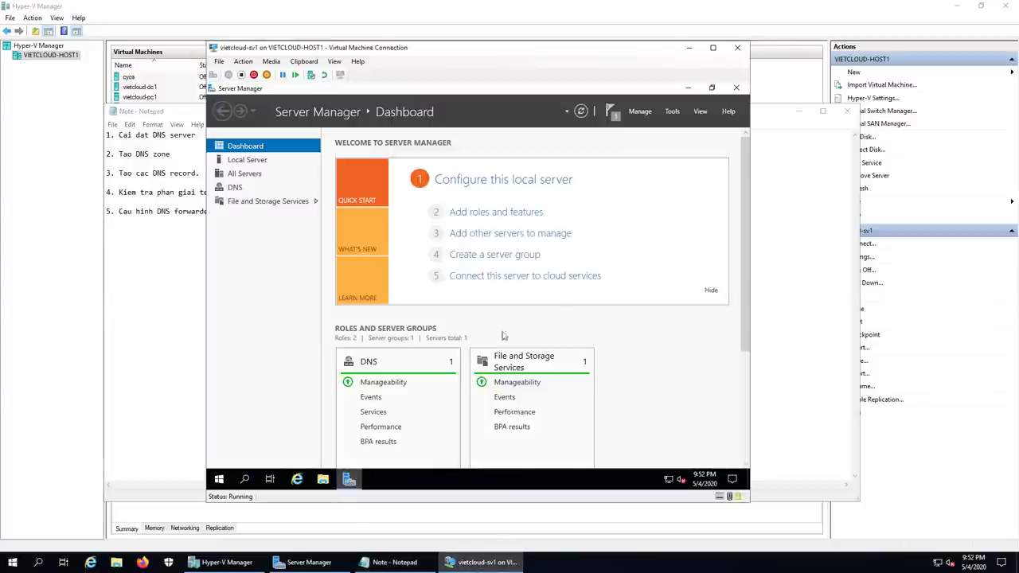
left_click(671, 110)
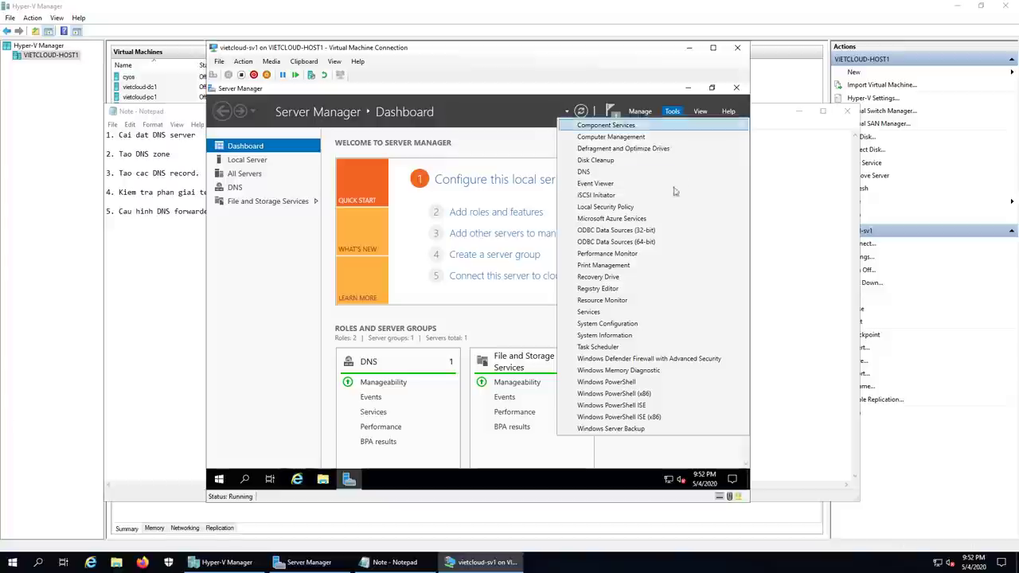
left_click(598, 172)
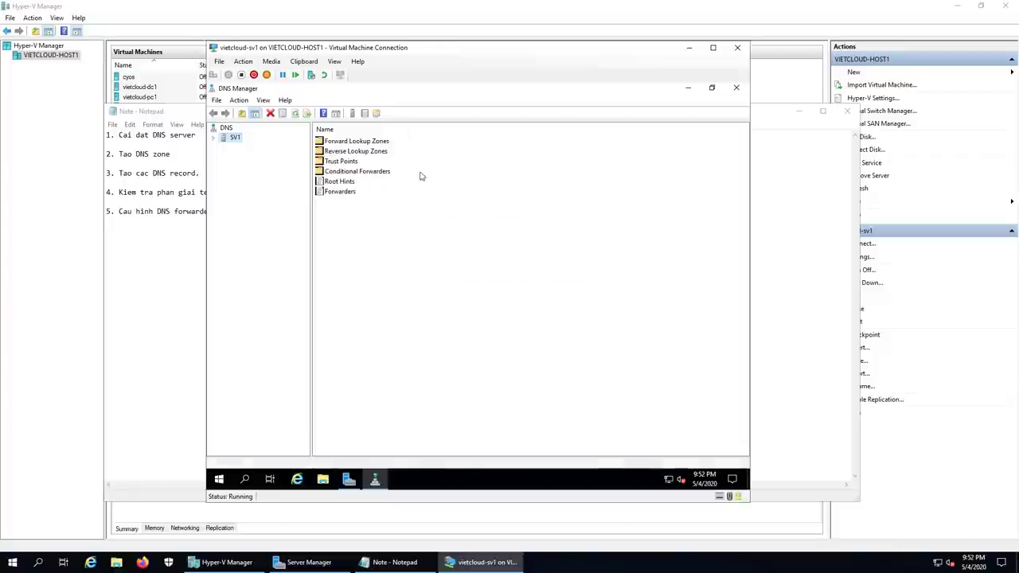
Step: Open SV1's server properties and review its Root Hints and empty Forwarders list
left_click(231, 140)
left_click(215, 137)
right_click(231, 140)
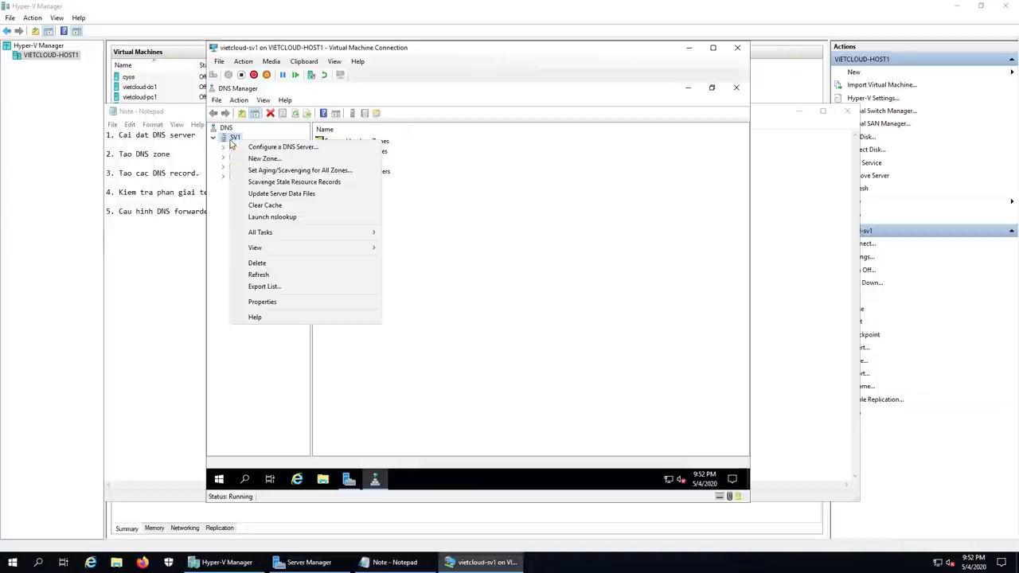
left_click(286, 301)
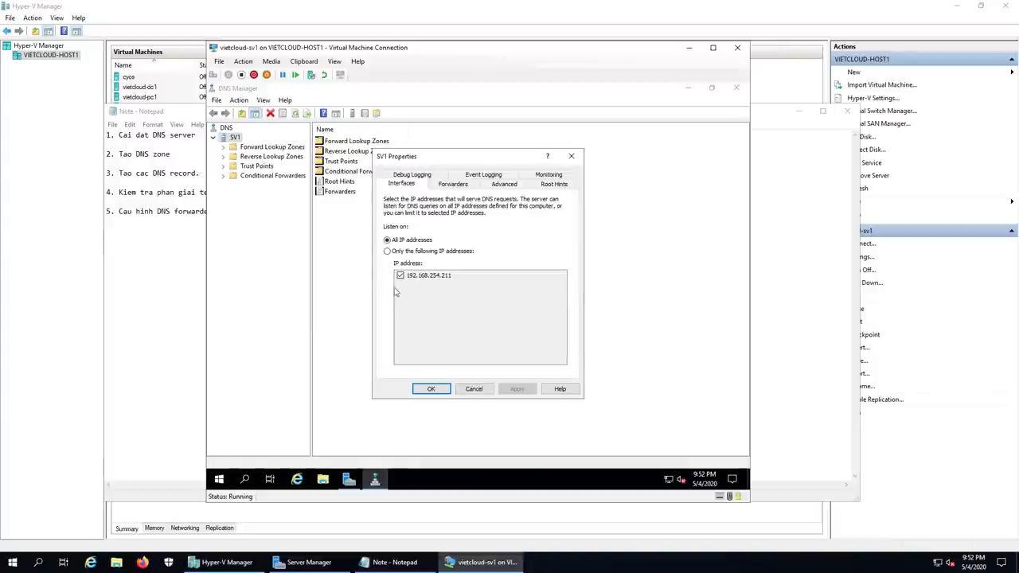
left_click(555, 185)
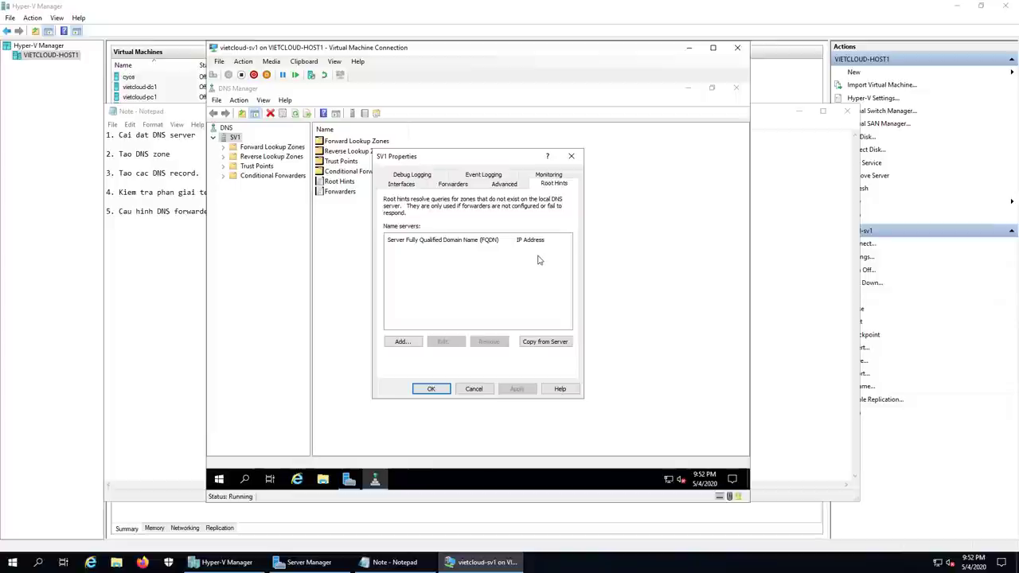
left_click(452, 184)
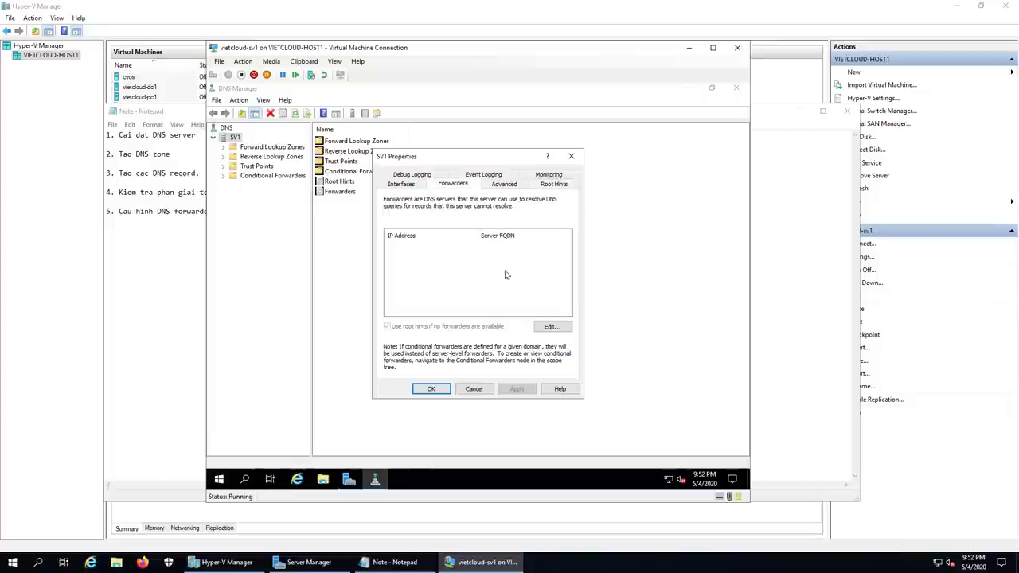
Step: Add 8.8.8.8 to SV1's forwarder list and save the server properties
left_click(550, 327)
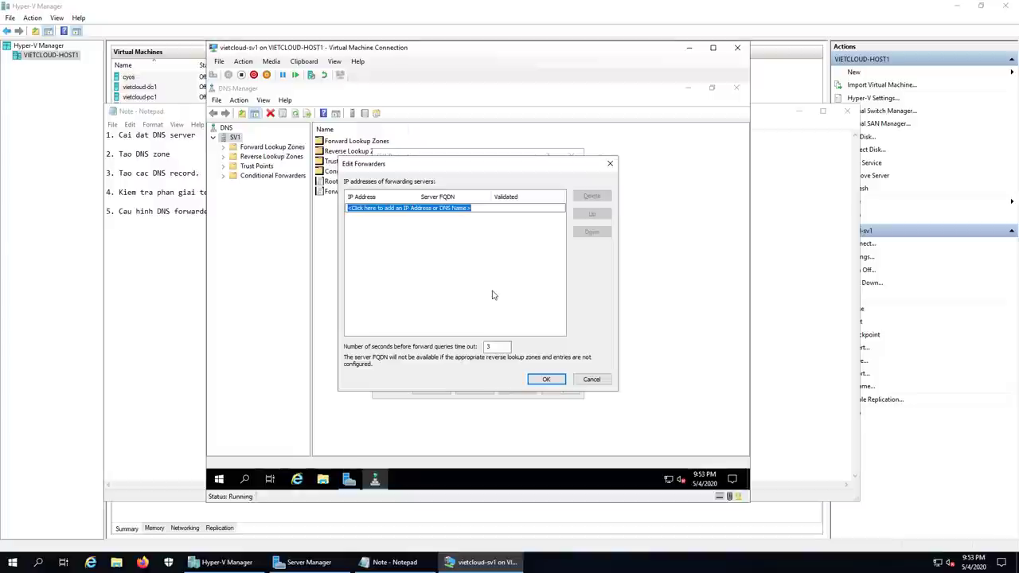
type("8.8.8.8")
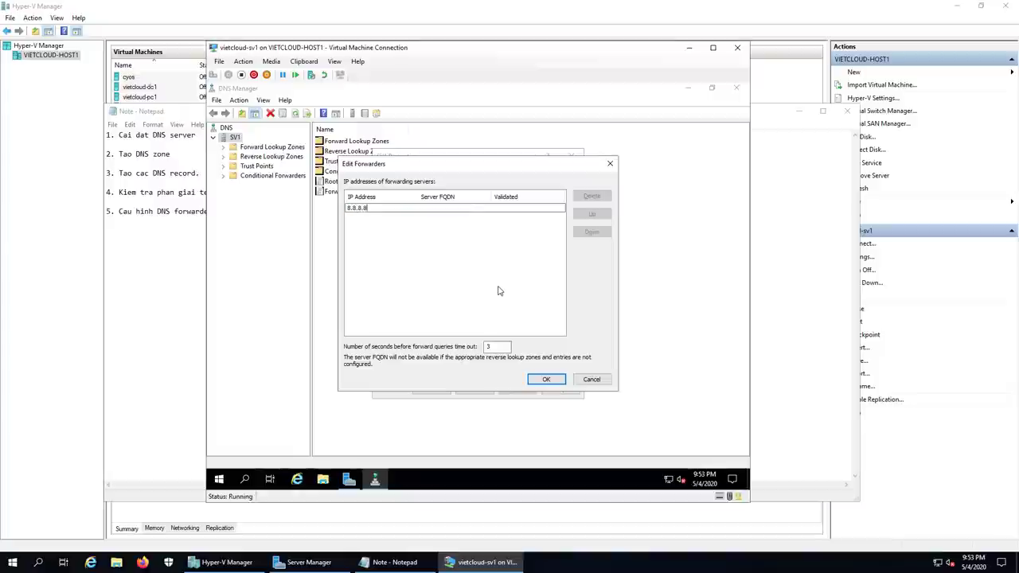
key("Return")
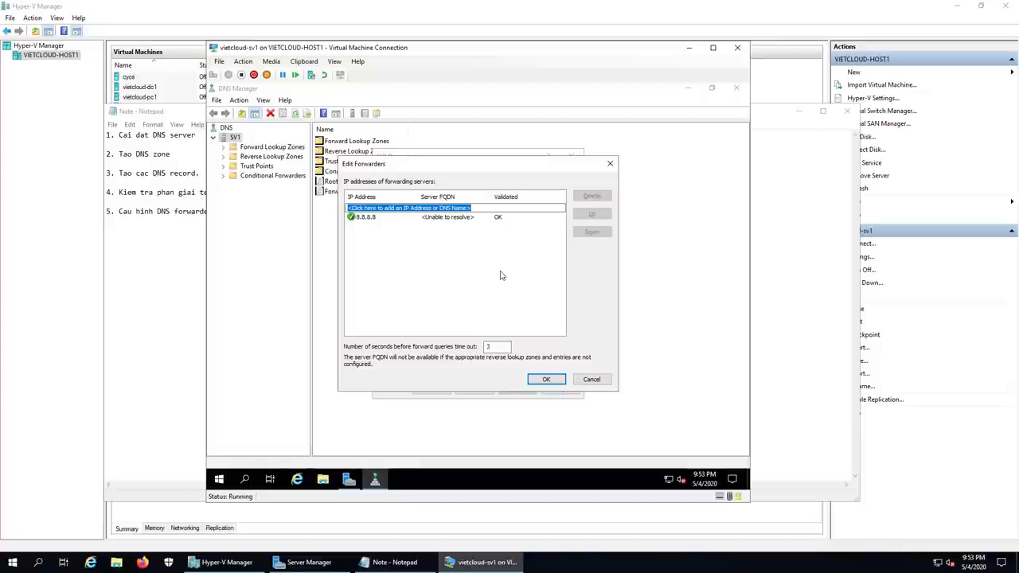
left_click(546, 380)
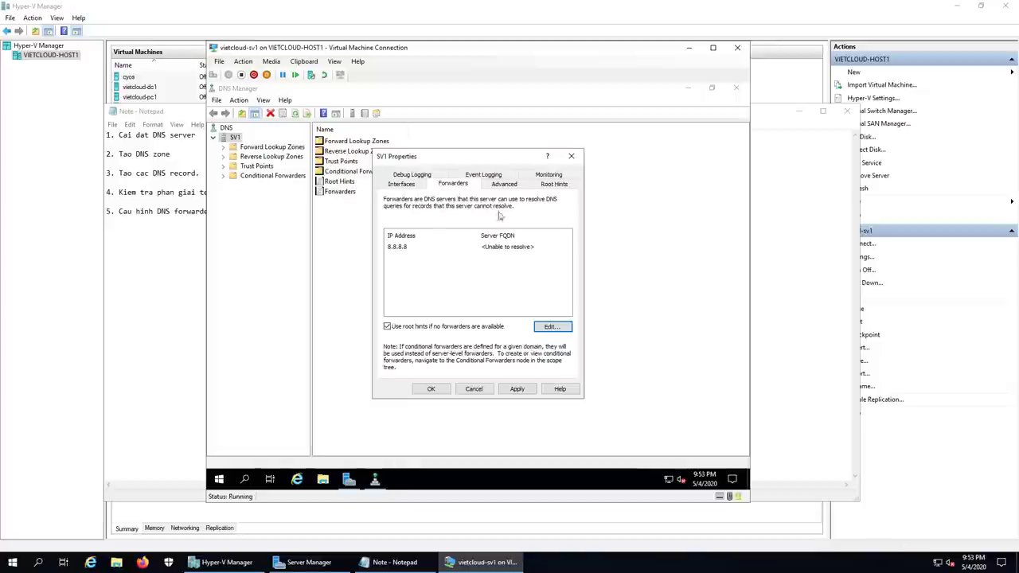
left_click(554, 184)
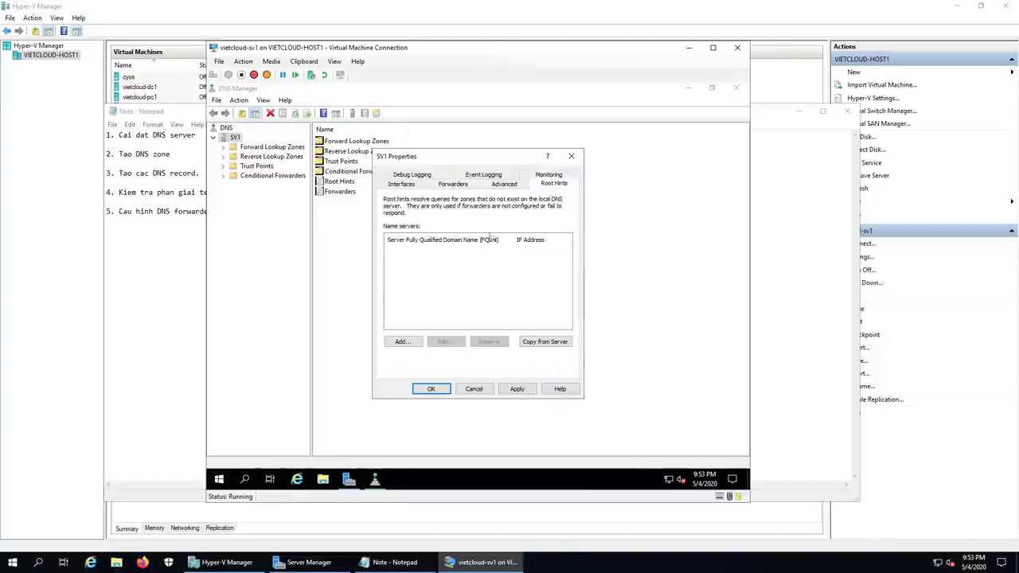
left_click(453, 184)
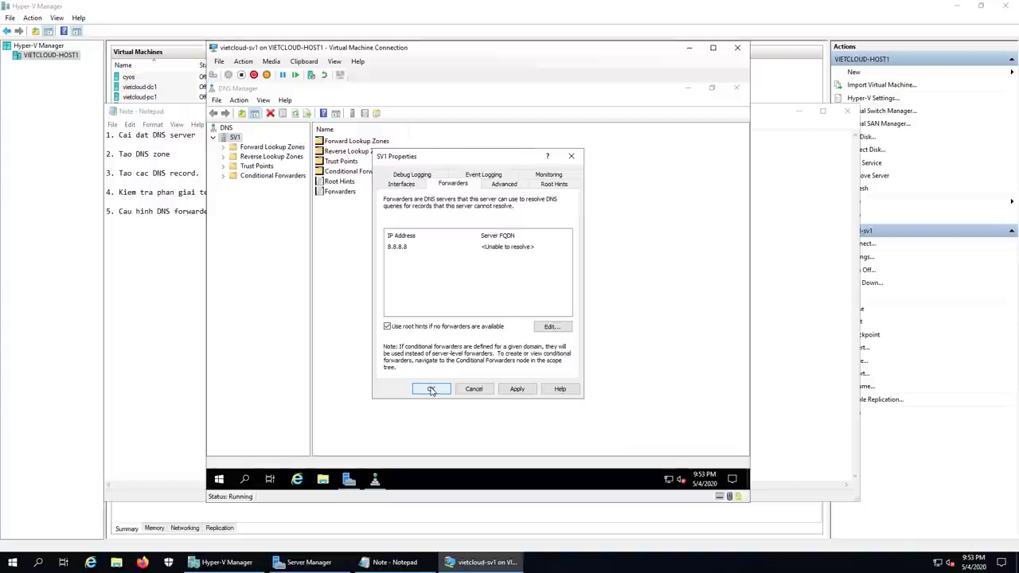
left_click(431, 389)
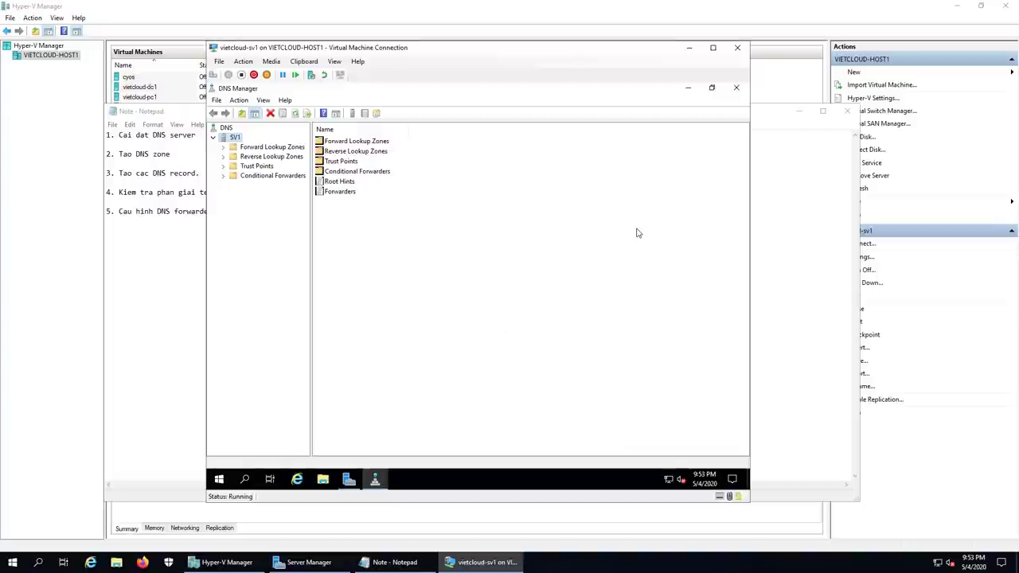
Step: Open an administrator command prompt and flush the DNS cache with ipconfig /flushdns
left_click(688, 87)
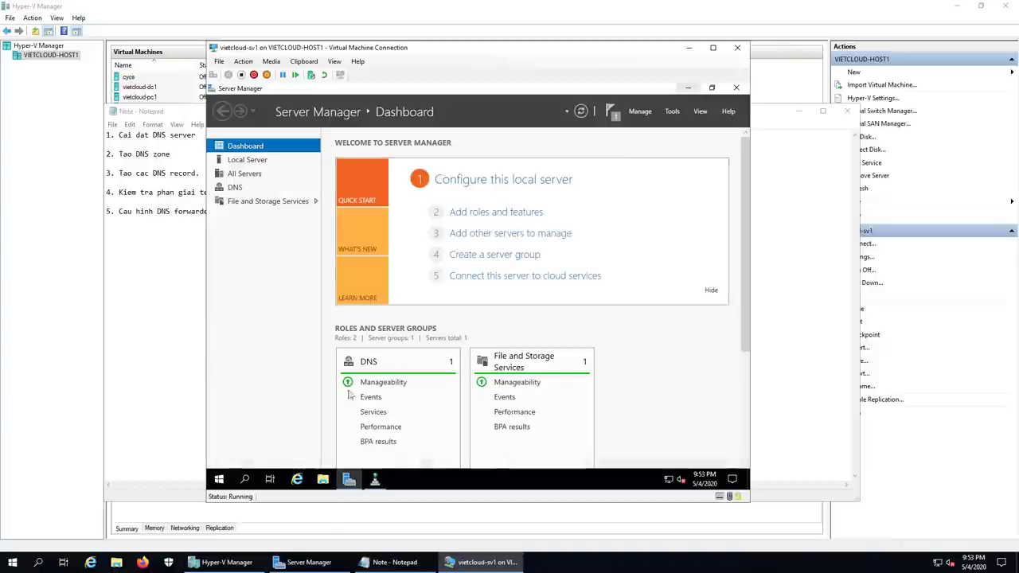
left_click(688, 88)
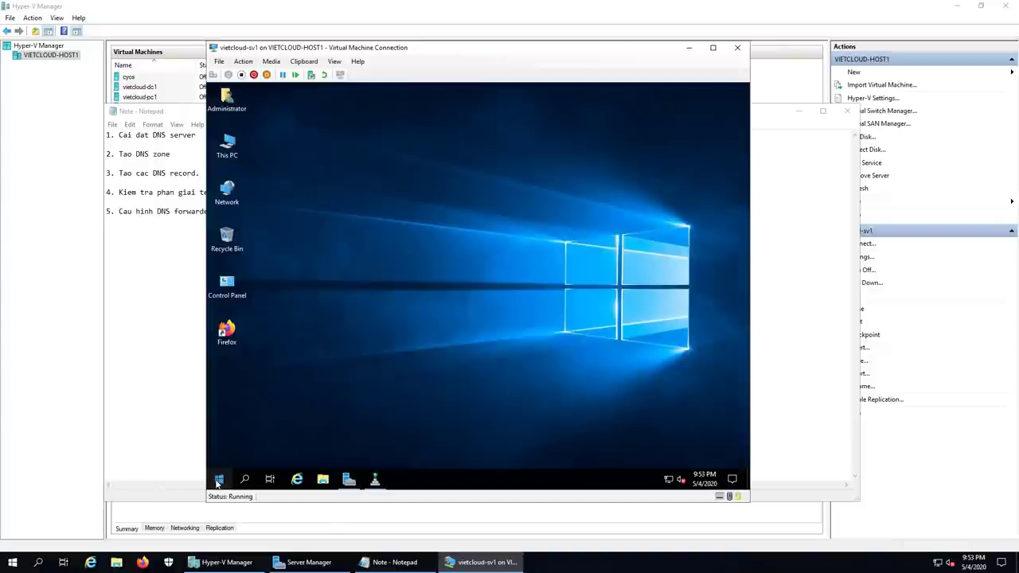
right_click(219, 479)
left_click(264, 426)
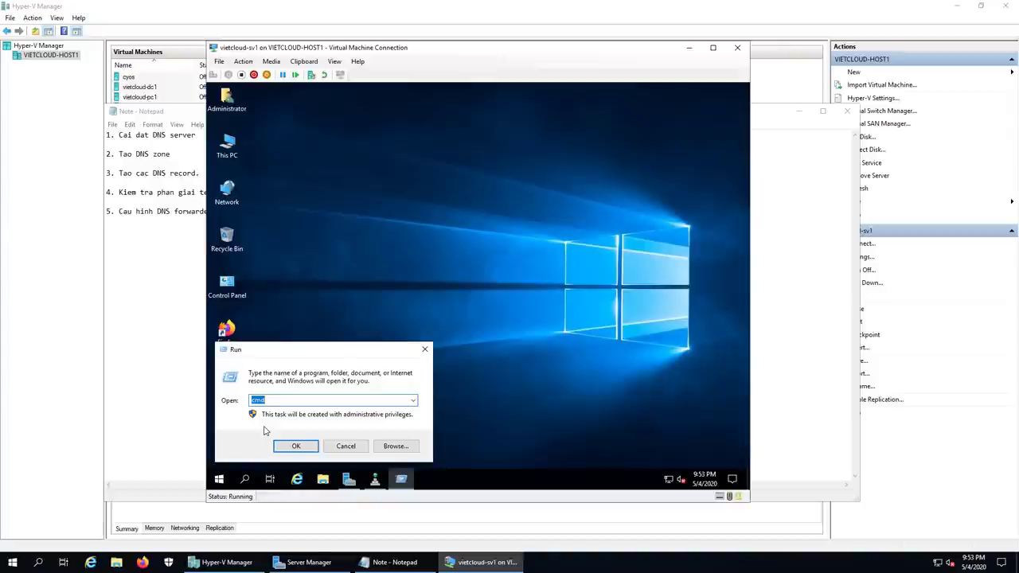
key("Return")
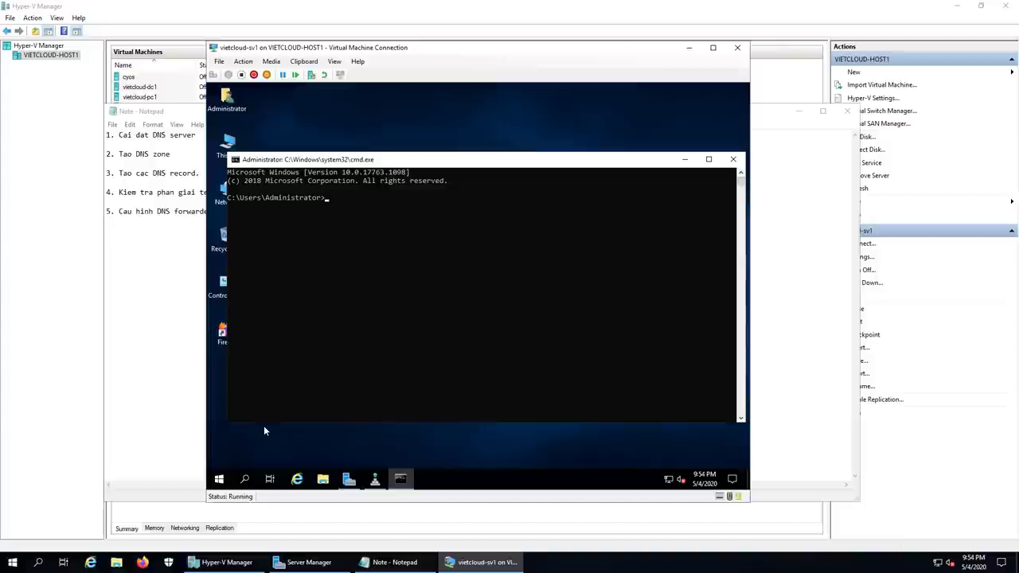
type("ipconfig /")
type("flushdns")
key("Return")
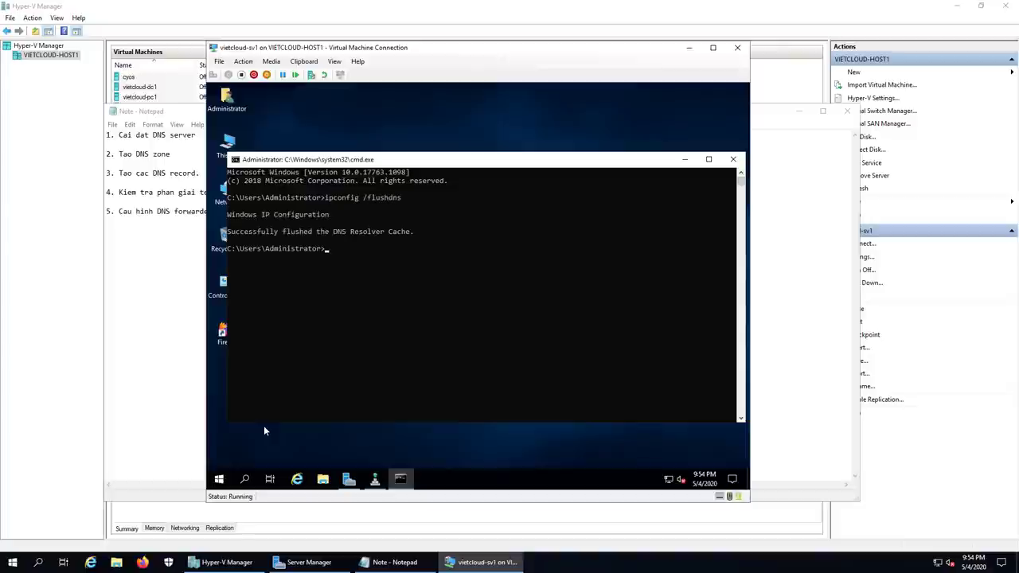
Step: In nslookup, resolve google.com, yahoo.com and microsoft.com through sv1.vietcloud.vn
type("nslookup")
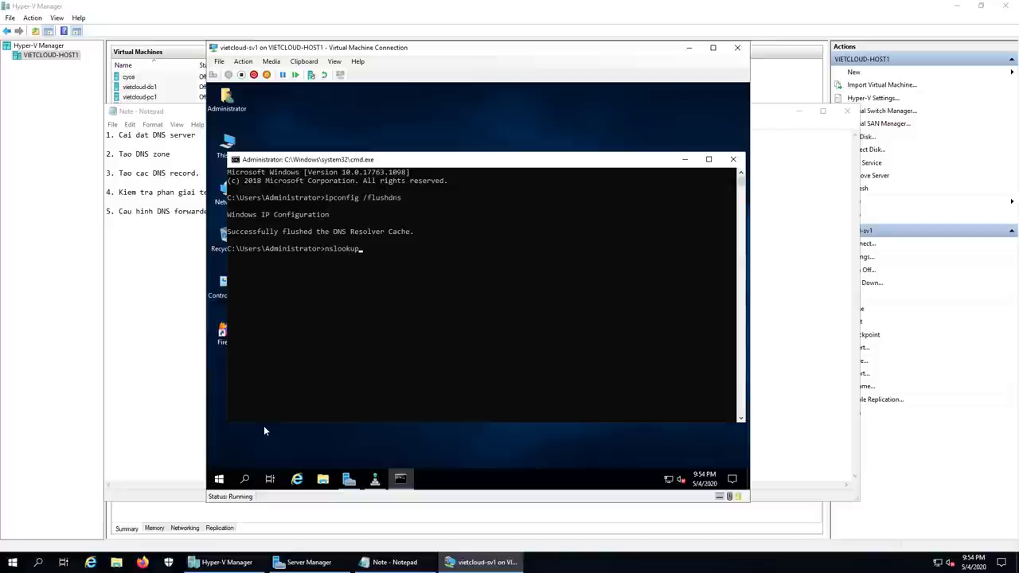
key("Return")
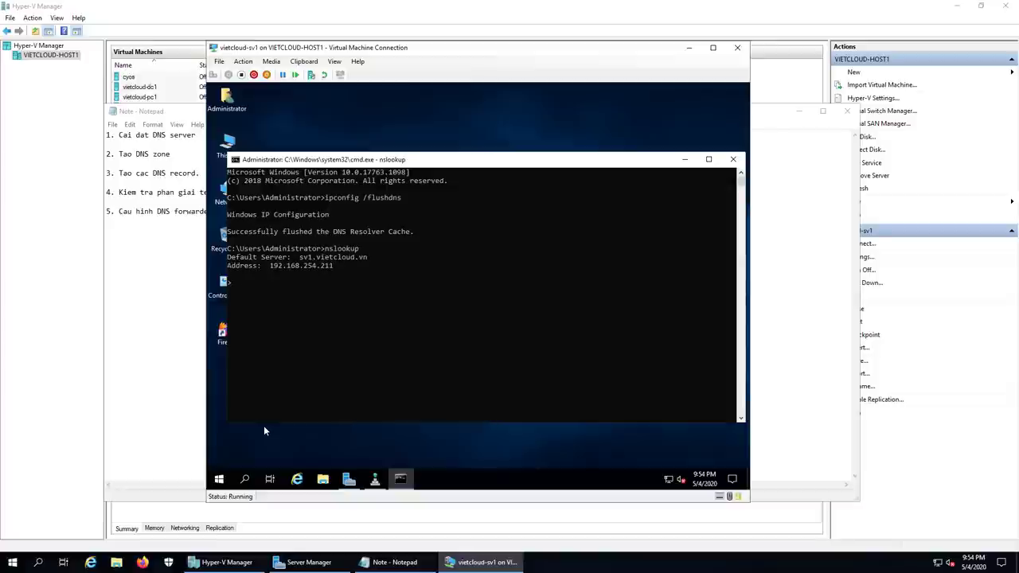
type("google.com")
key("Return")
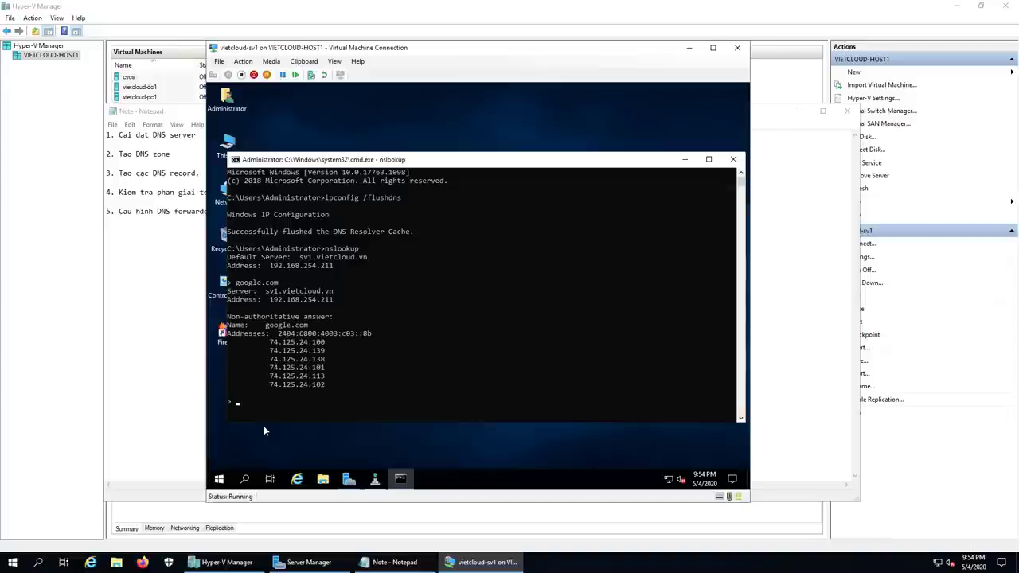
key("Return")
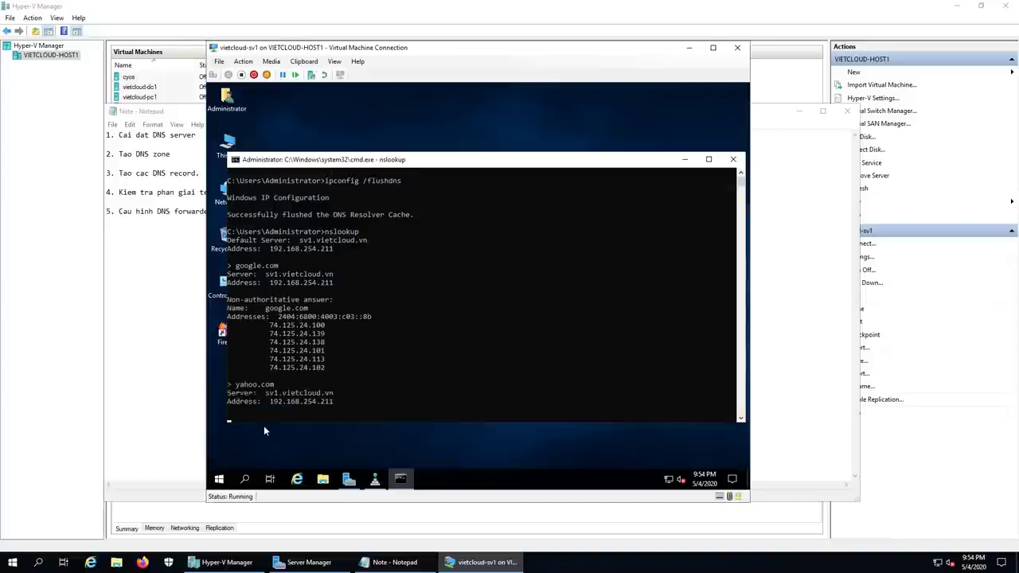
type("soft.com")
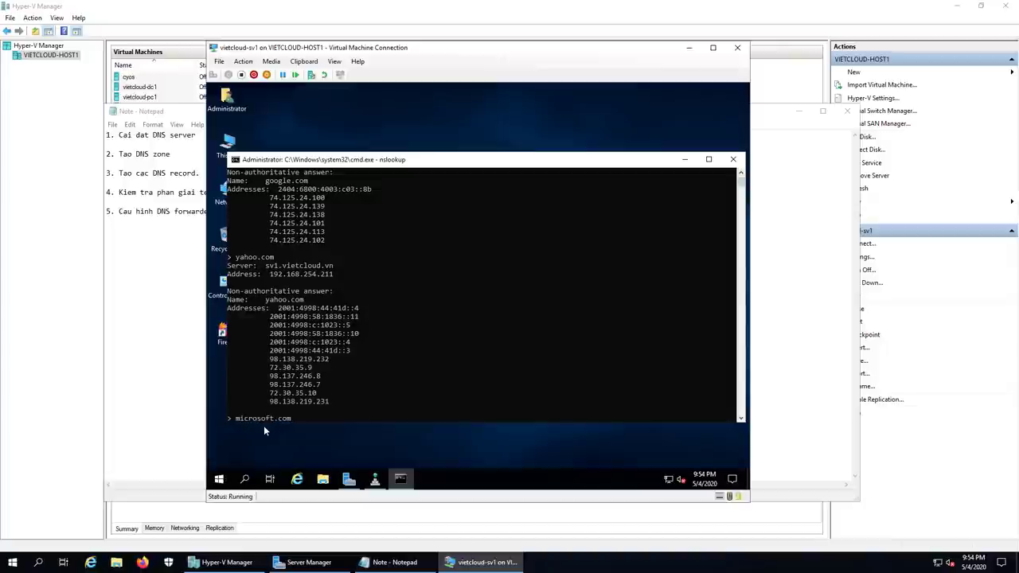
key("Return")
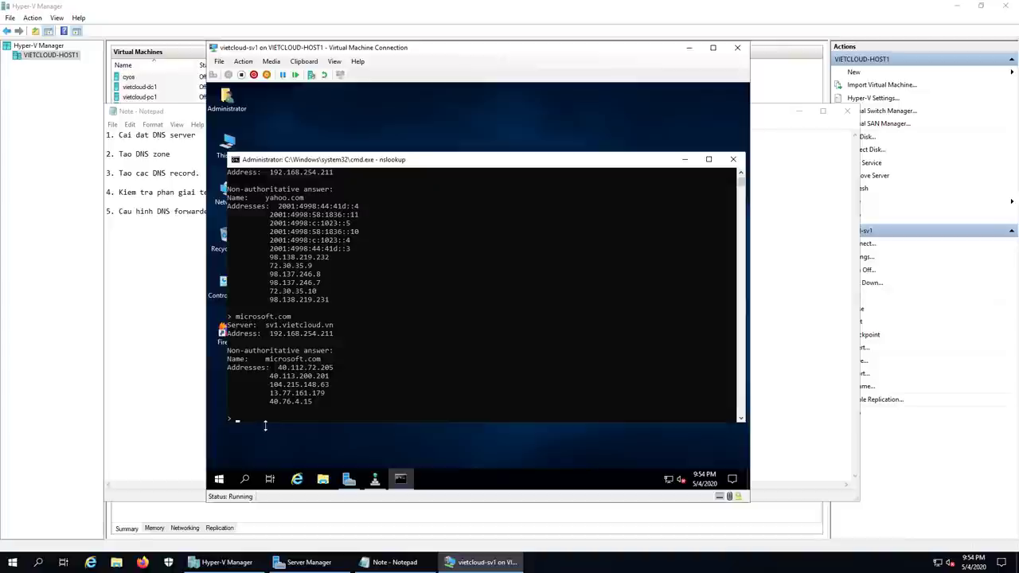
Step: Open SV1's Edit Forwarders dialog, confirming 8.8.8.8 (dns.google) validates OK
left_click(375, 479)
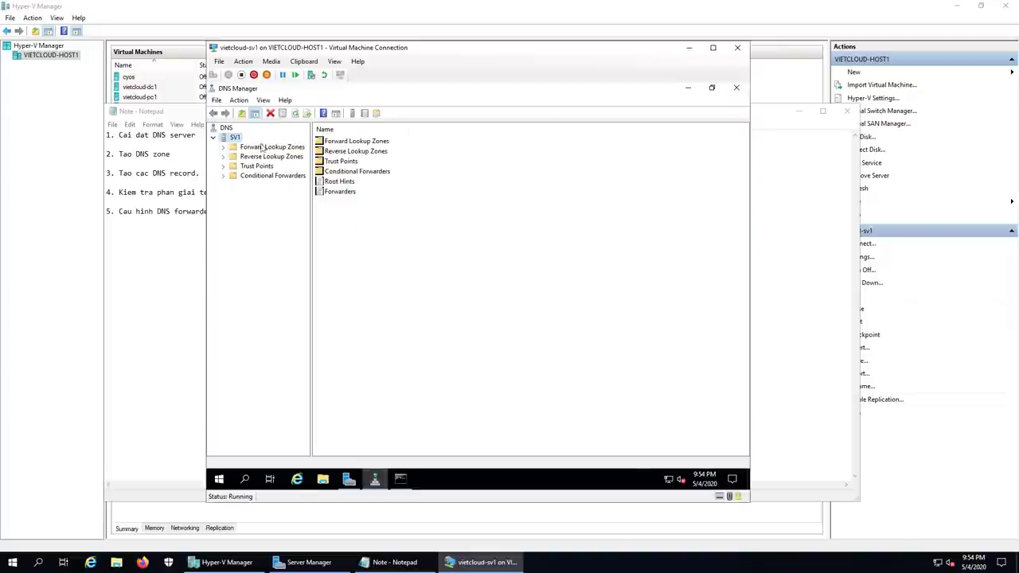
right_click(235, 138)
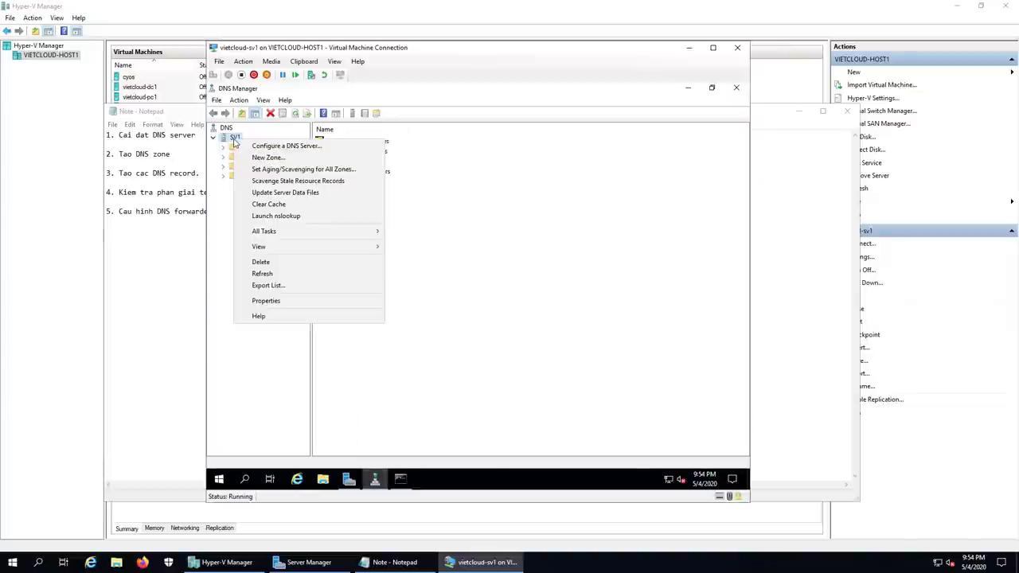
left_click(289, 301)
left_click(453, 184)
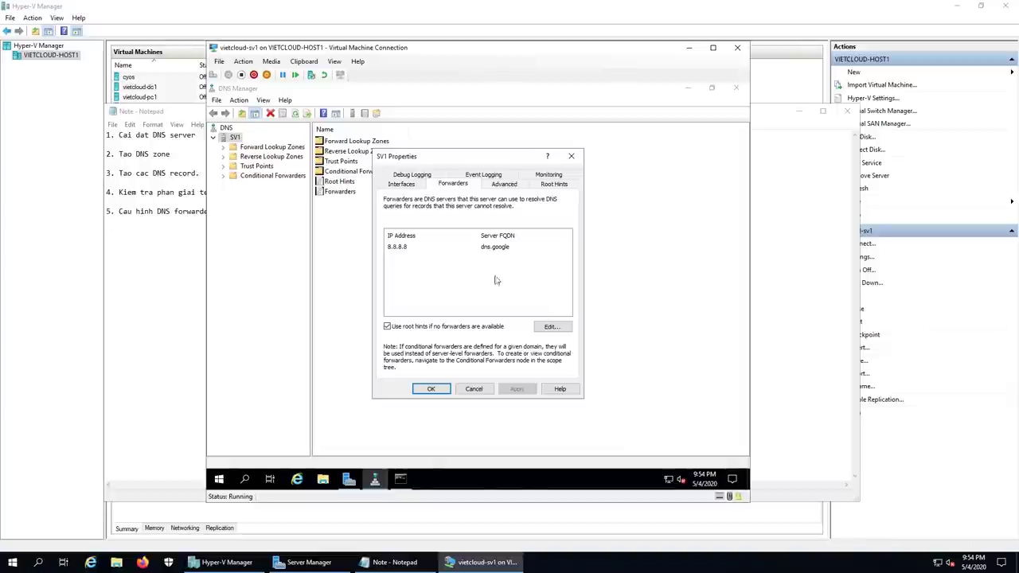
left_click(413, 247)
left_click(551, 328)
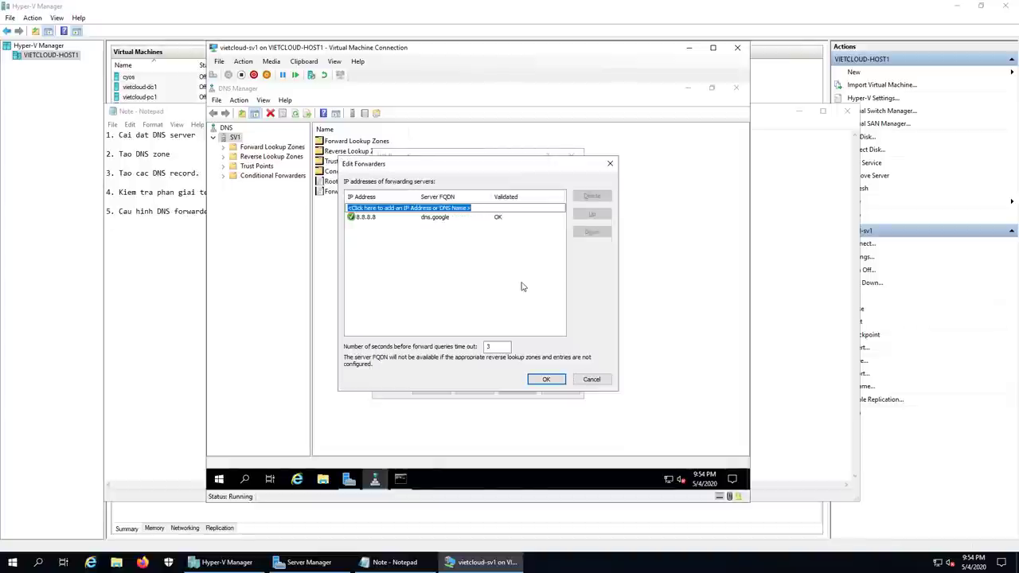
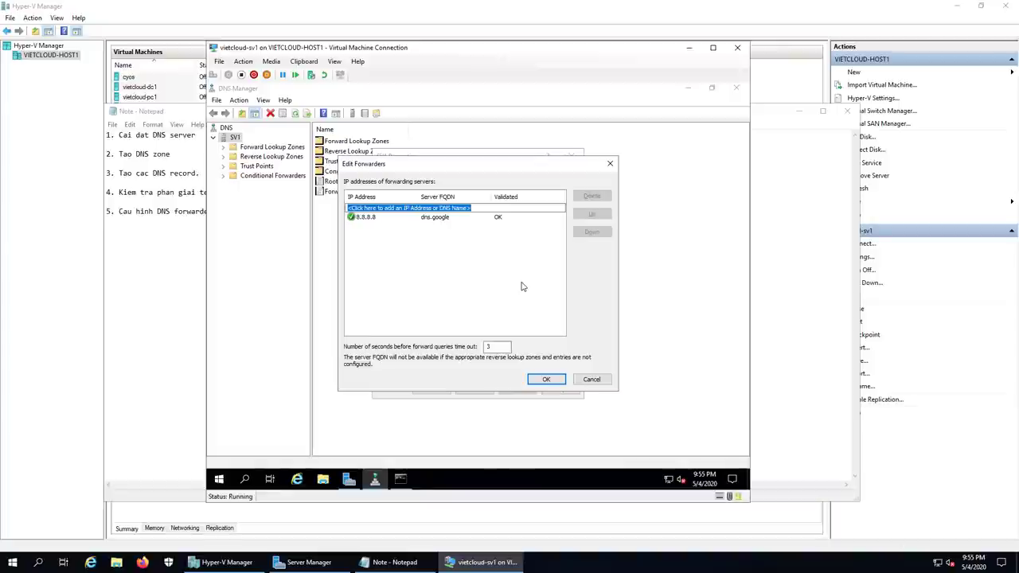
Step: Enter 203.162.4.190 as a forwarder, then delete that failing entry from the list
type("203.")
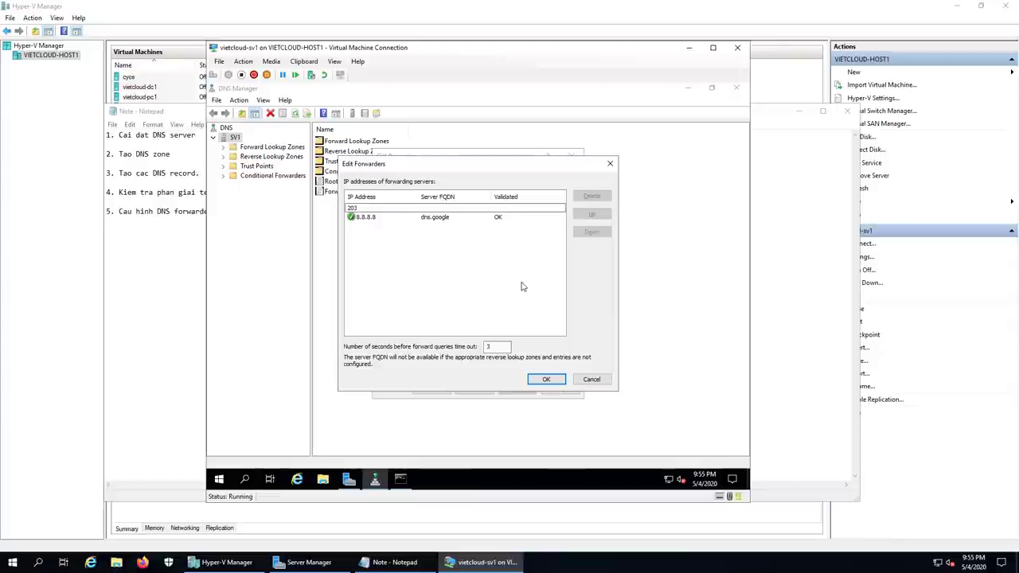
type("162.4.190")
key("Return")
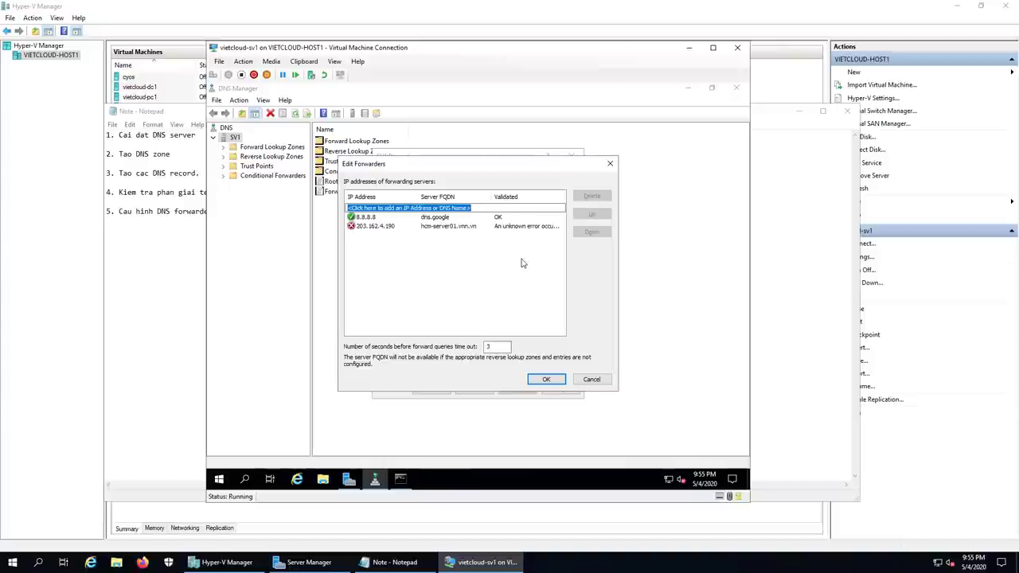
left_click(374, 226)
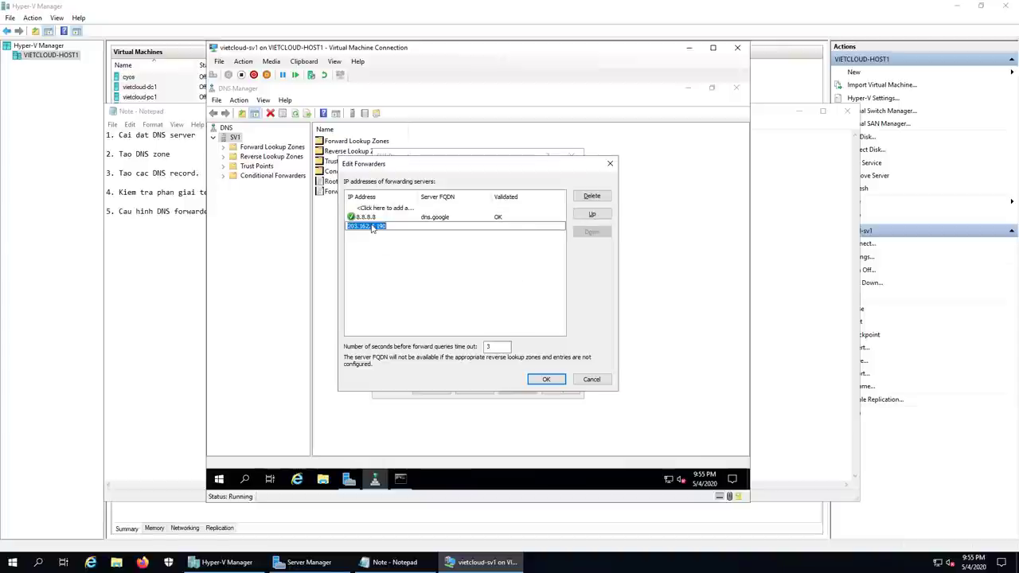
left_click(450, 273)
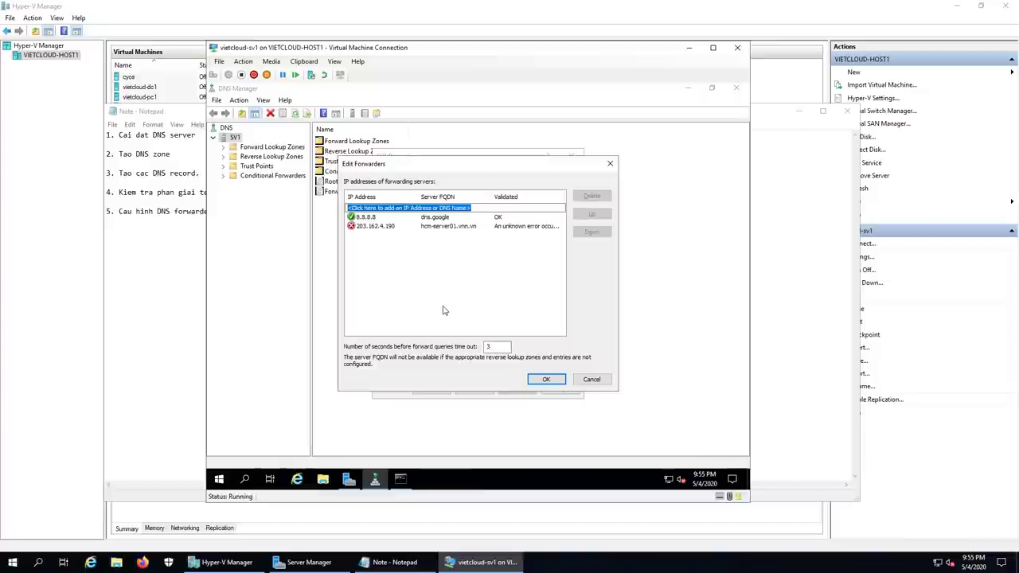
left_click(377, 228)
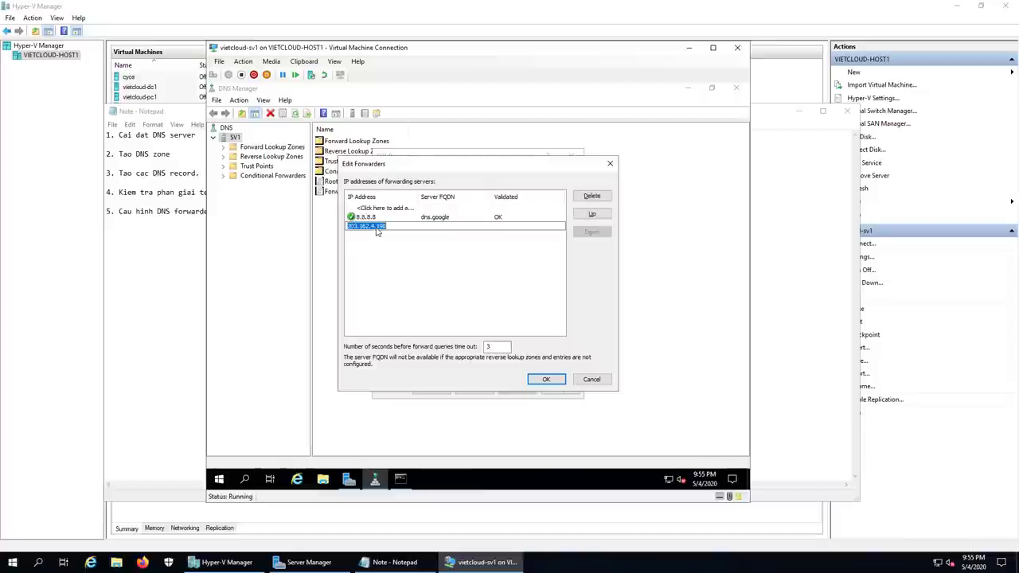
left_click(457, 253)
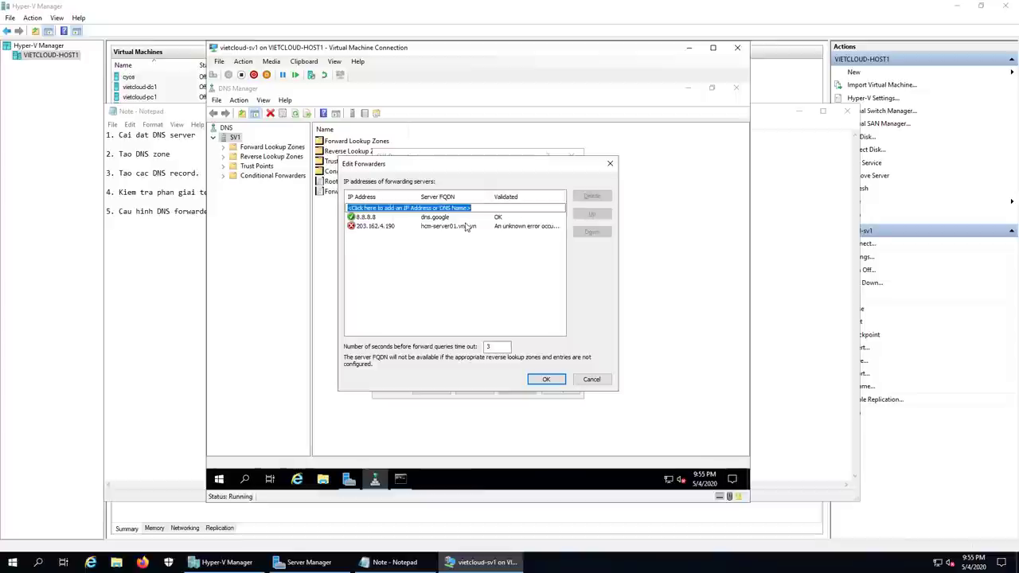
left_click(458, 230)
right_click(456, 228)
left_click(420, 256)
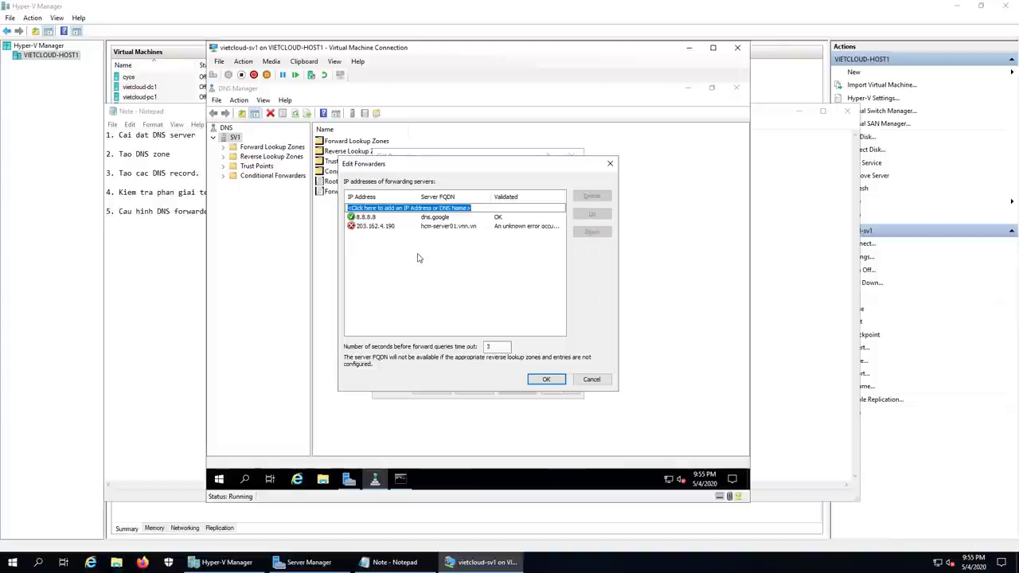
left_click(367, 227)
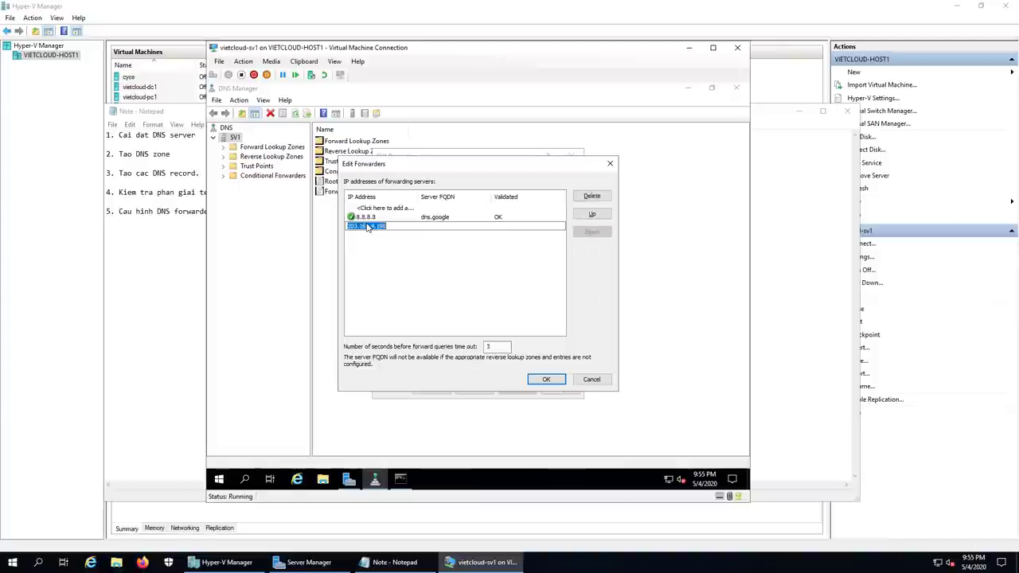
left_click(587, 199)
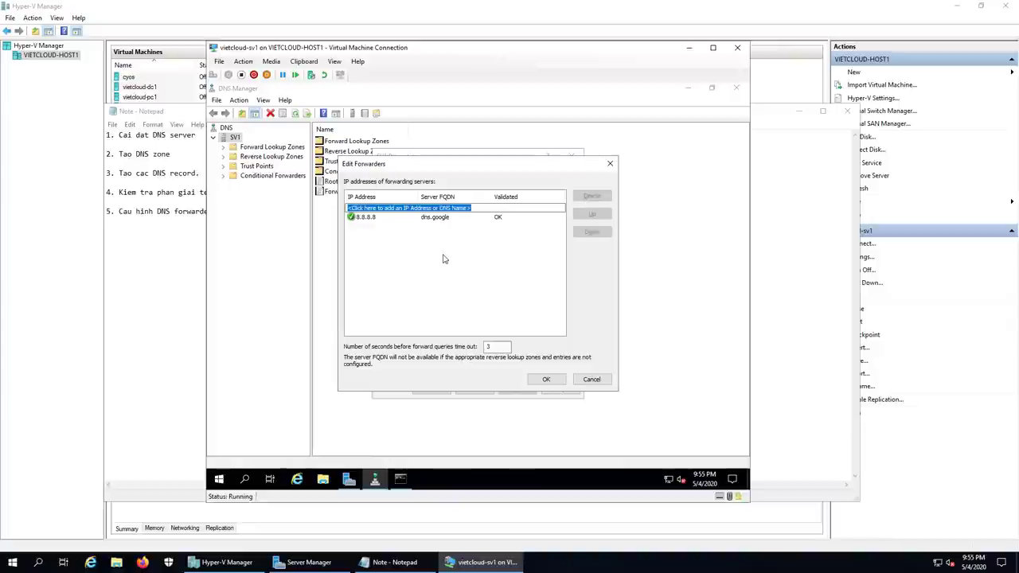
Step: Add 1.1.1.1 as a forwarder, save the forwarder list, and minimize DNS Manager
type("1.1.1")
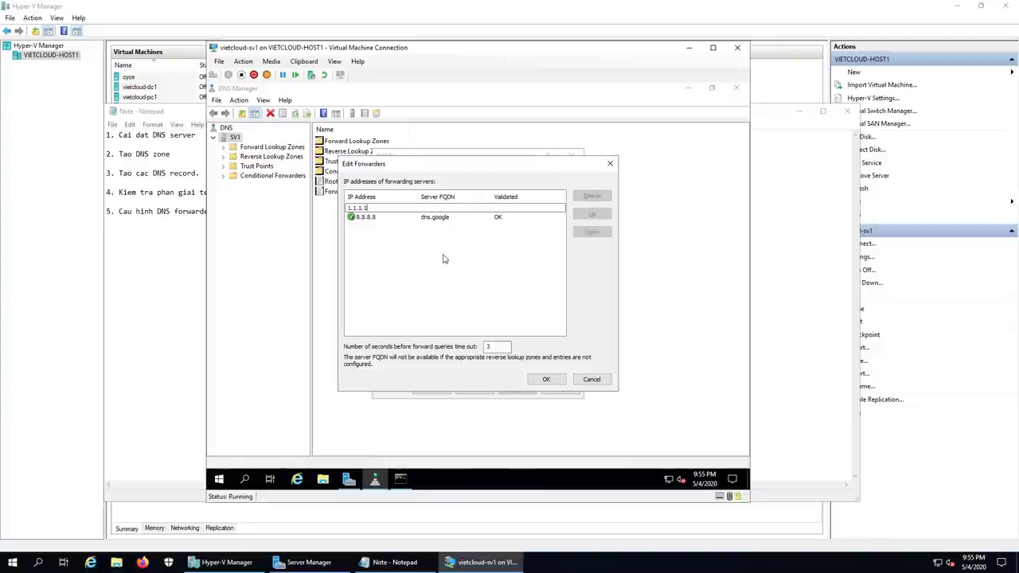
type(".1")
key("Return")
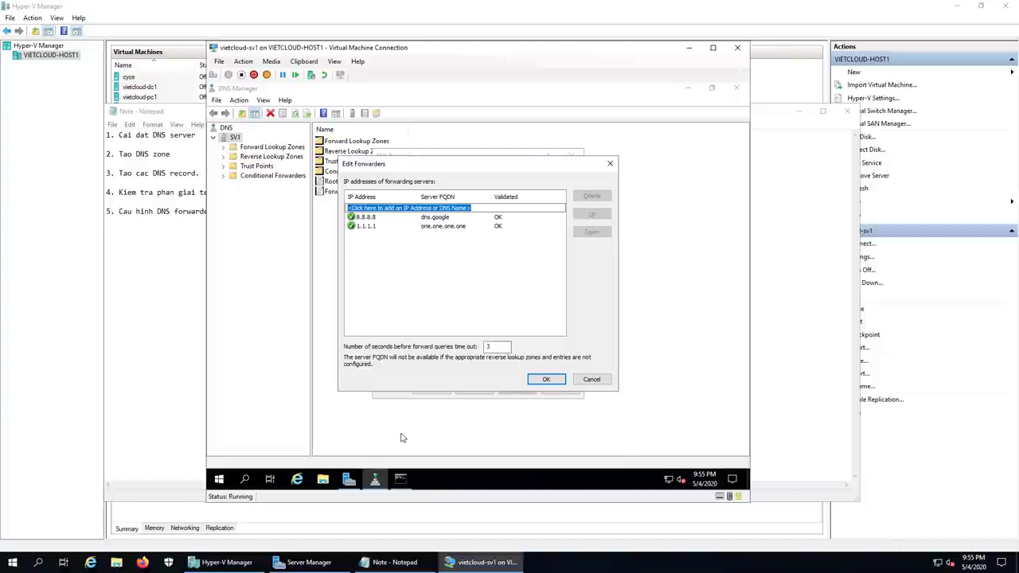
key("Return")
key("alt+F4")
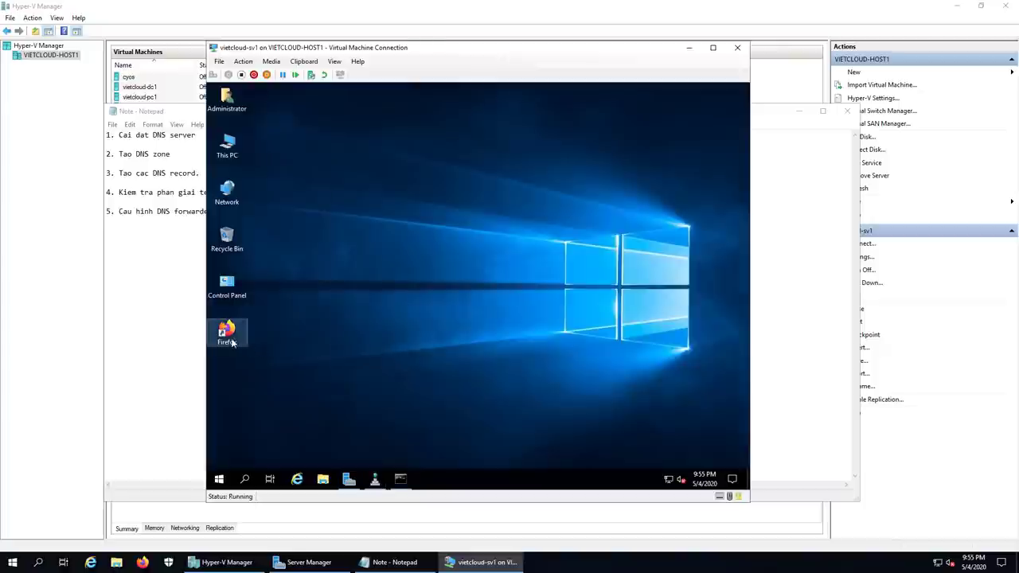
Step: Launch Firefox, decline the default-browser prompt, and go to google.com.vn
left_click(228, 336)
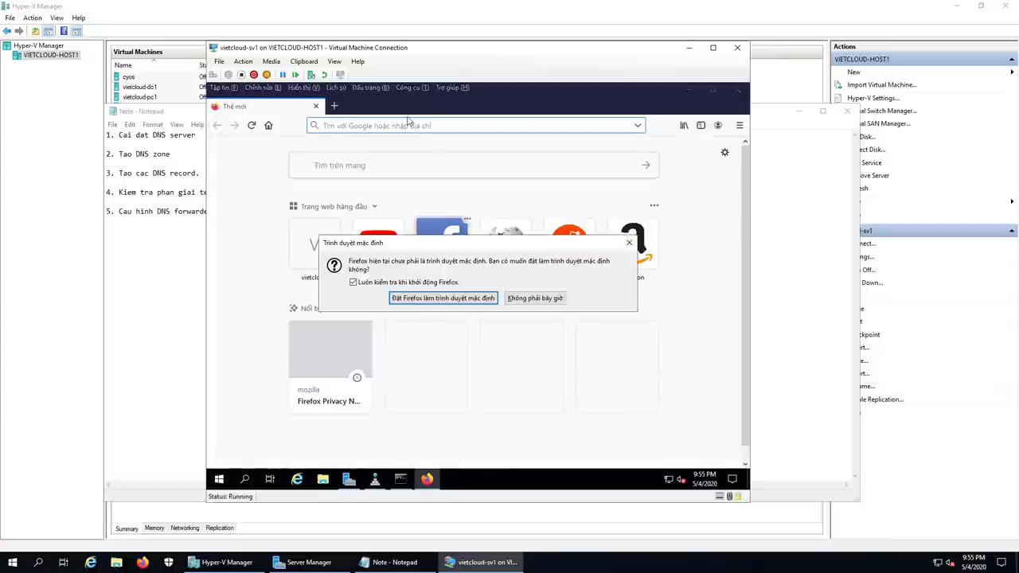
left_click(535, 297)
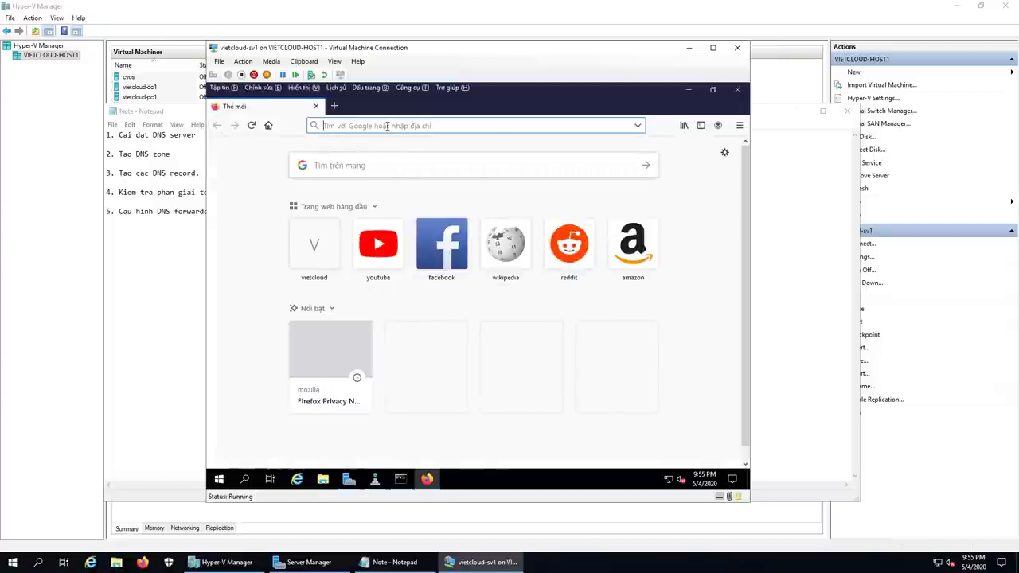
type("google.com.vn")
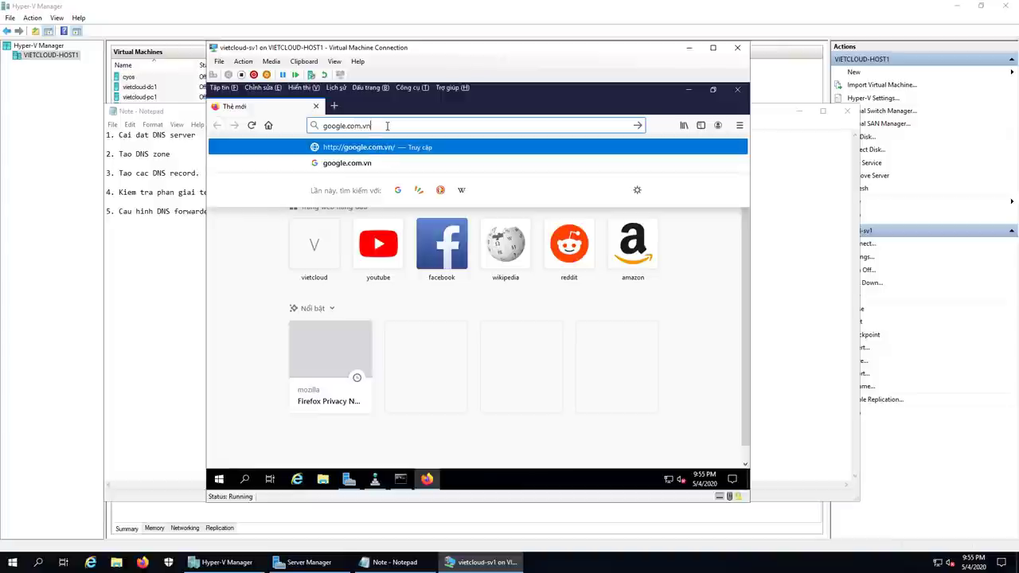
key("Return")
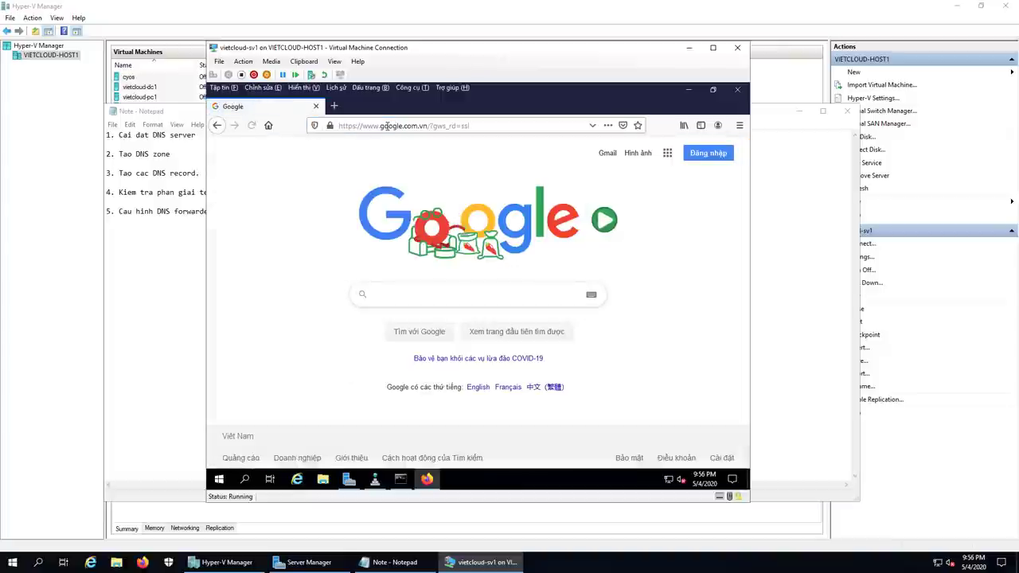
Step: Search 'dns server viettel' and scroll through the quantrimang DNS list article
type("dns server")
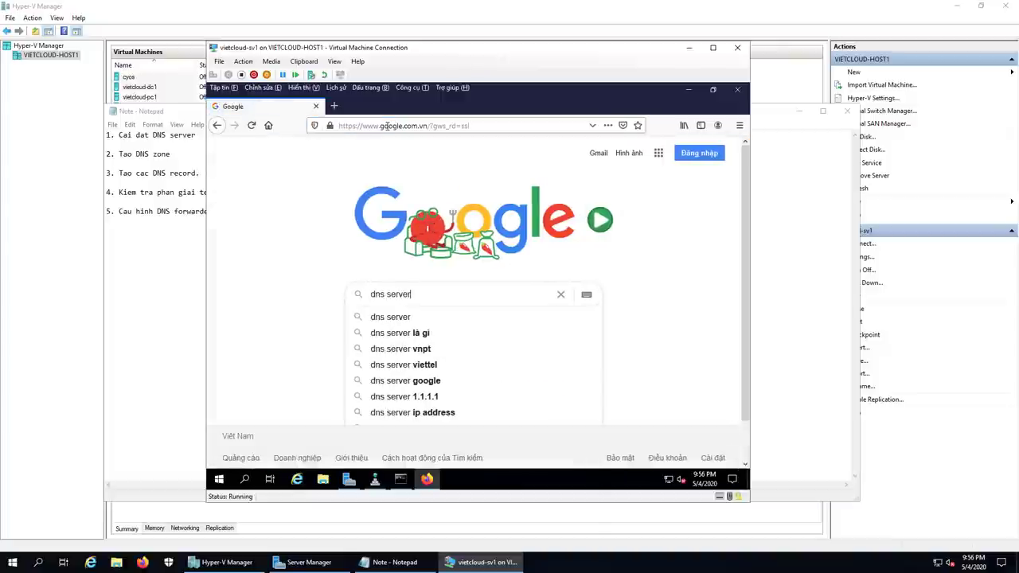
type(" viette")
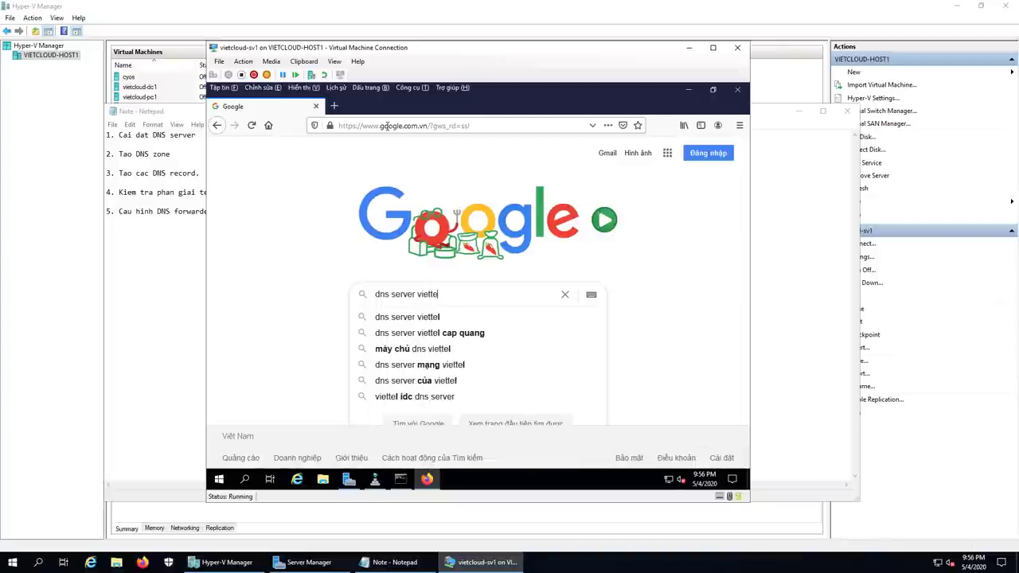
type("l")
key("Return")
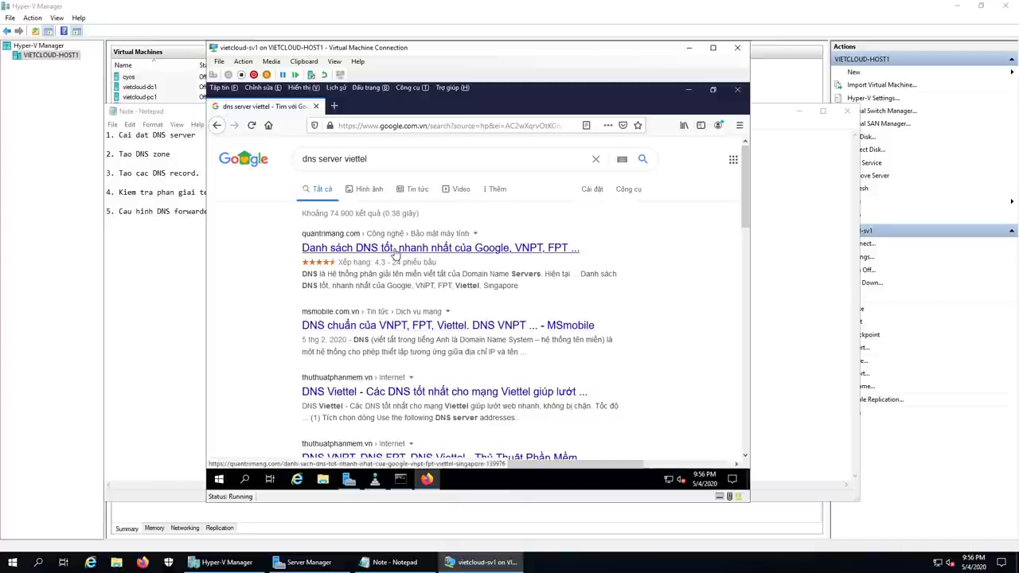
left_click(393, 253)
scroll(555, 317, "down", 10)
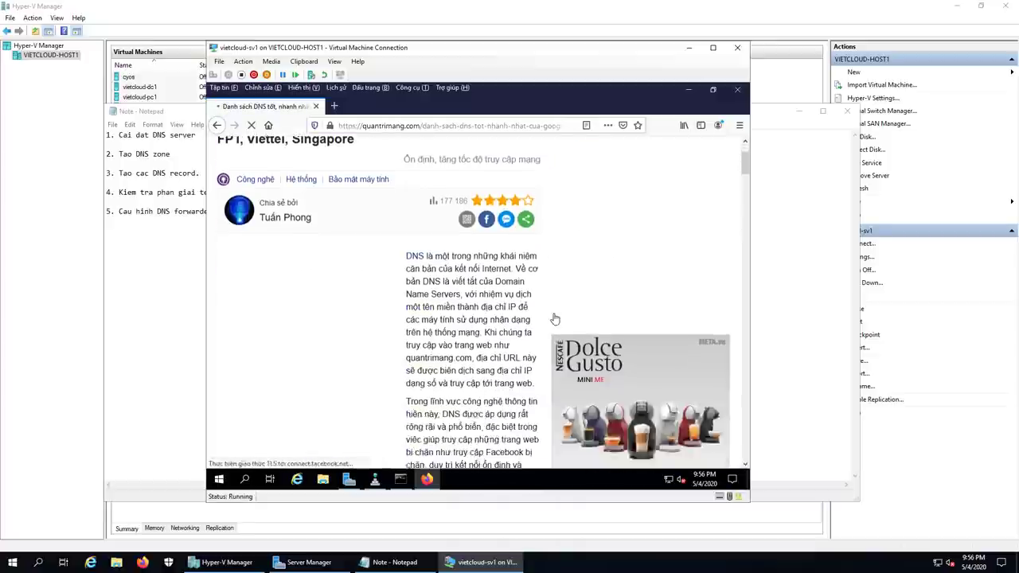
scroll(555, 318, "down", 5)
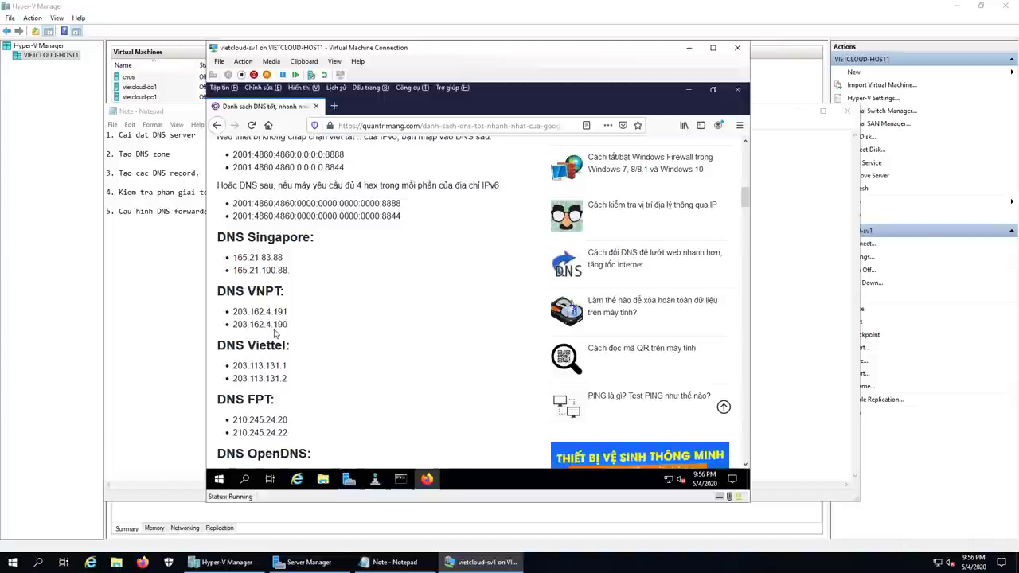
left_click(374, 478)
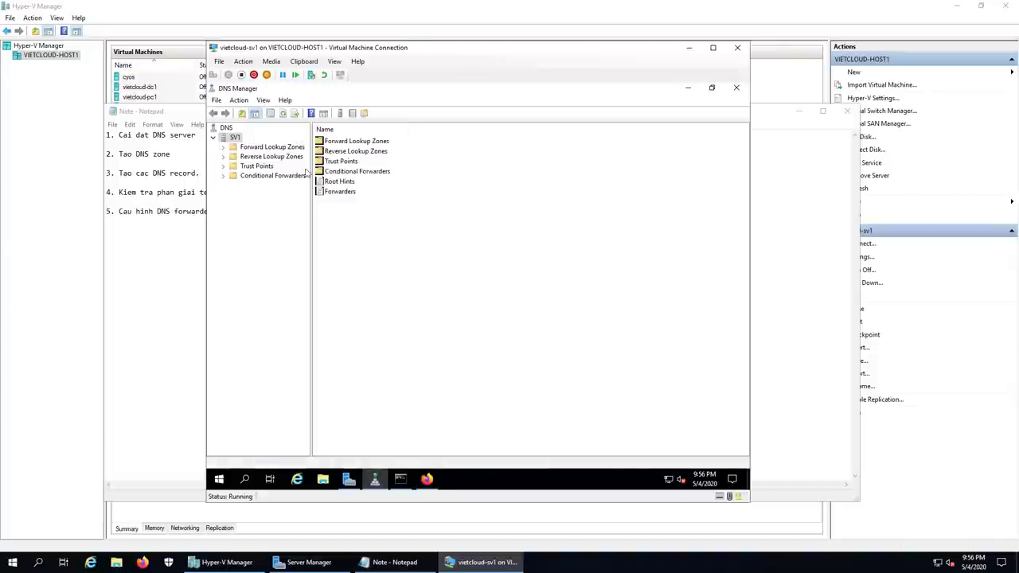
Step: Try 203.162.4.1 as a new SV1 forwarder, then recheck the DNS address web page
right_click(233, 137)
left_click(264, 301)
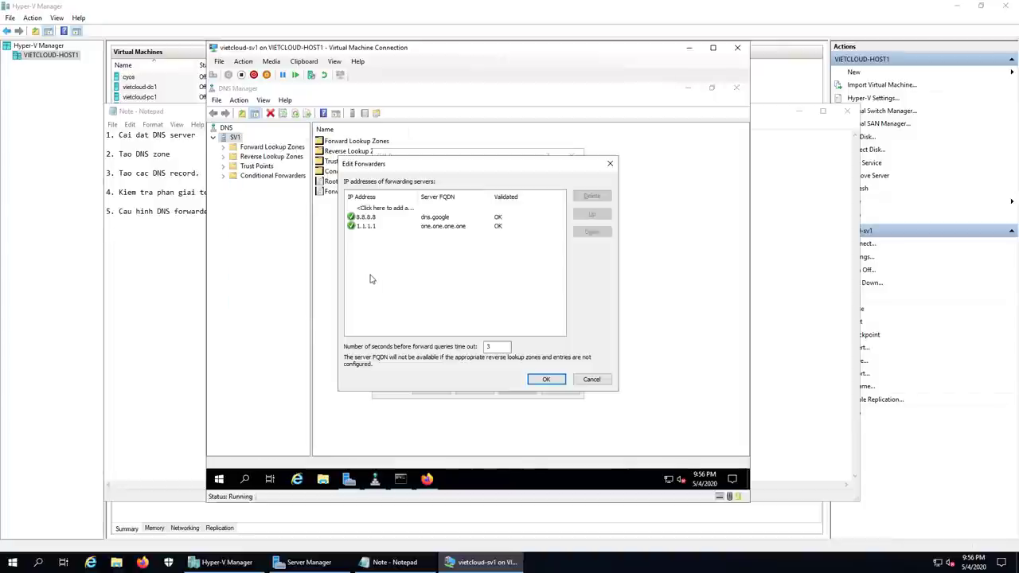
left_click(382, 209)
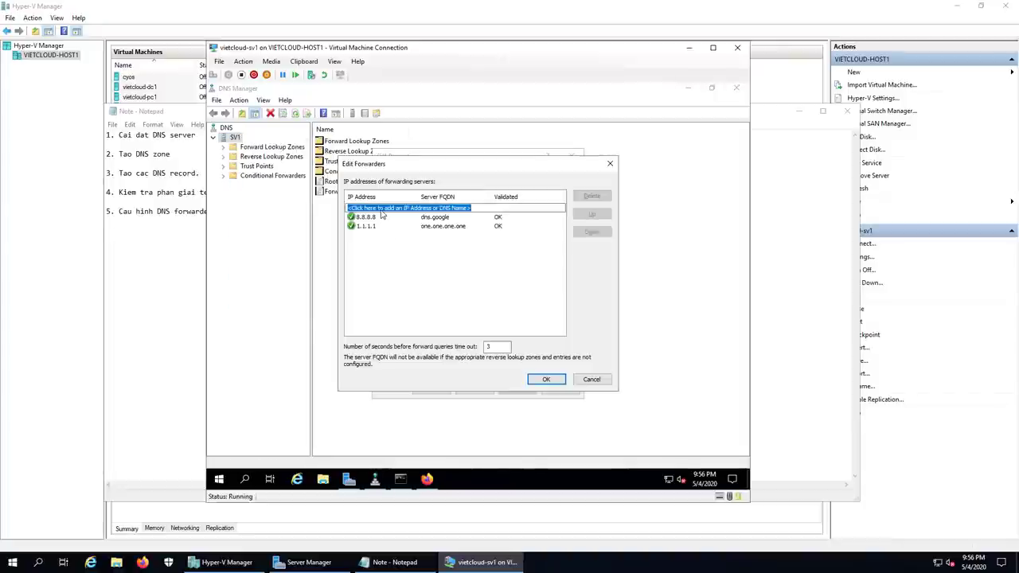
type("203.162")
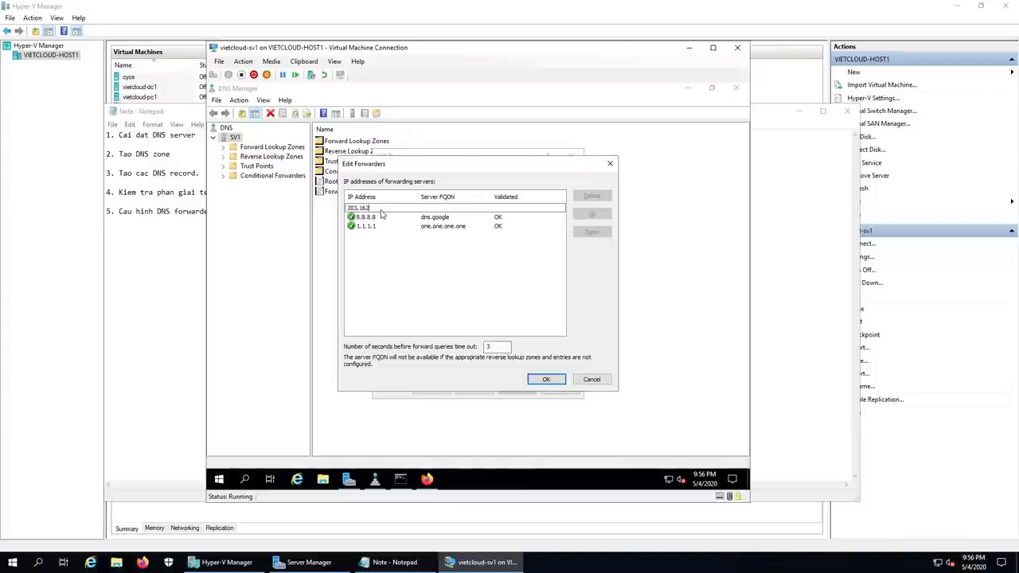
type(".4.190")
key("Return")
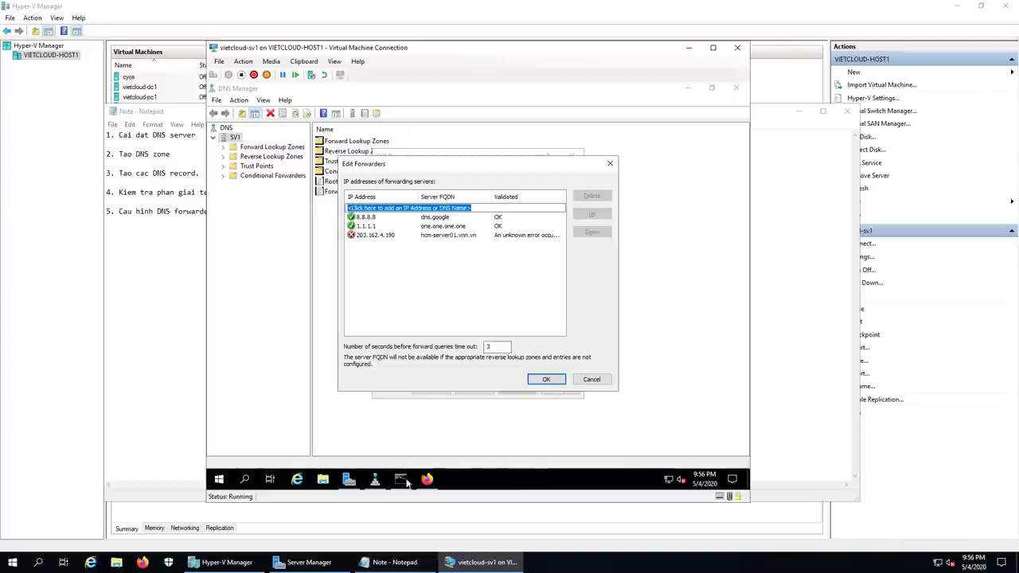
left_click(426, 478)
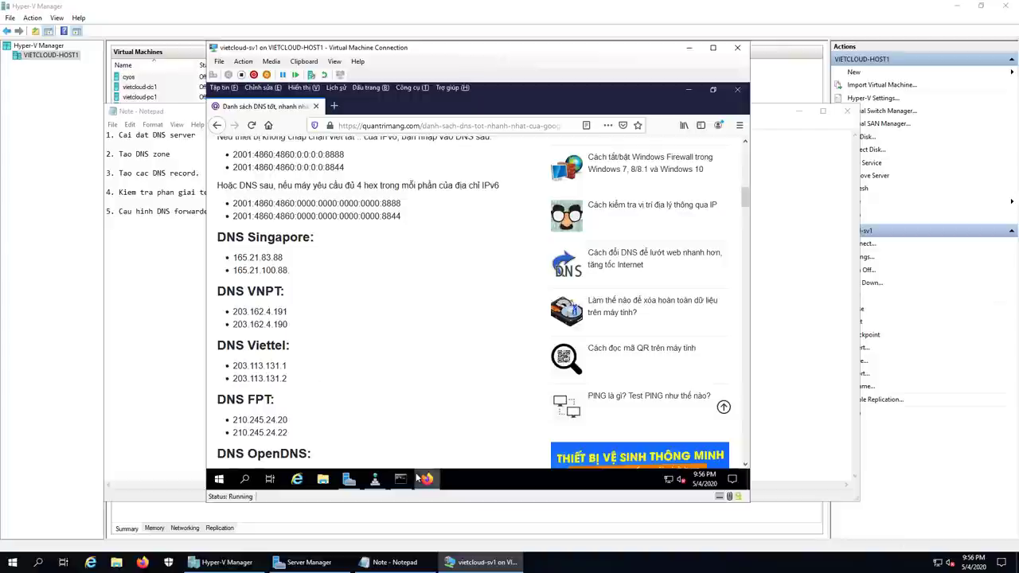
Step: Add Viettel's 203.113.131.1 to SV1's forwarders, validated as dns1.viettel.com.vn
left_click(374, 478)
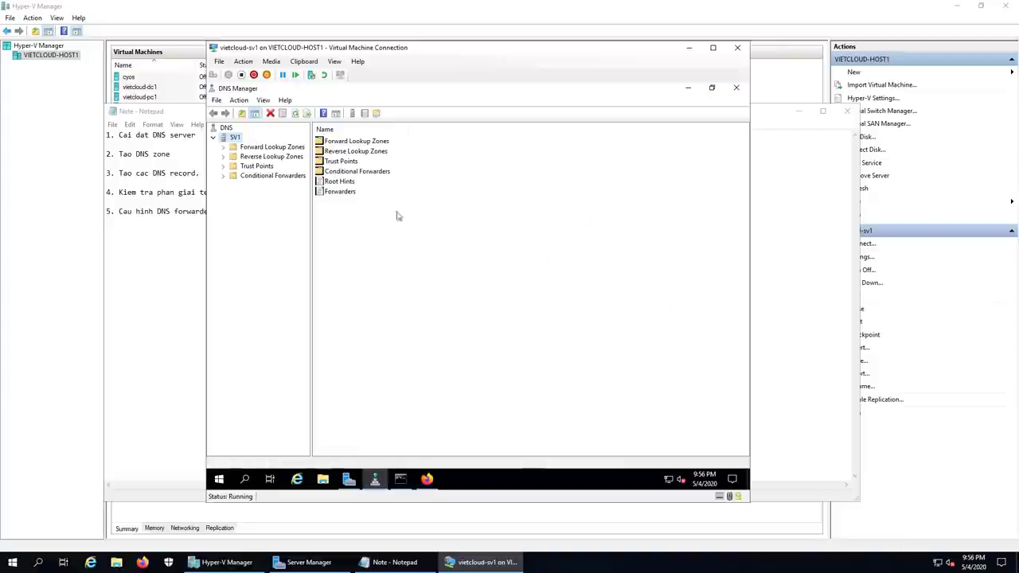
right_click(229, 138)
left_click(263, 300)
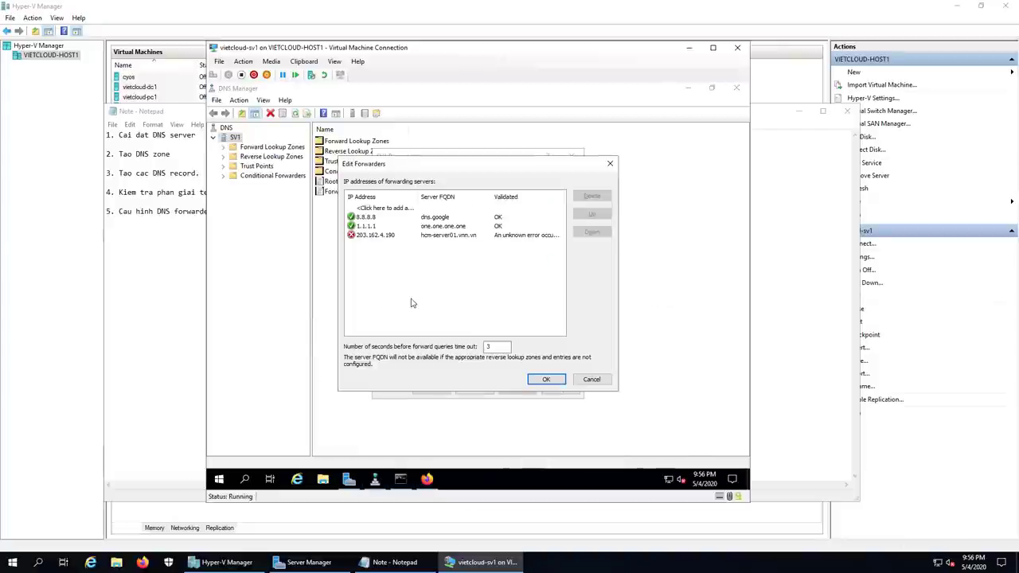
left_click(382, 208)
type("203.113")
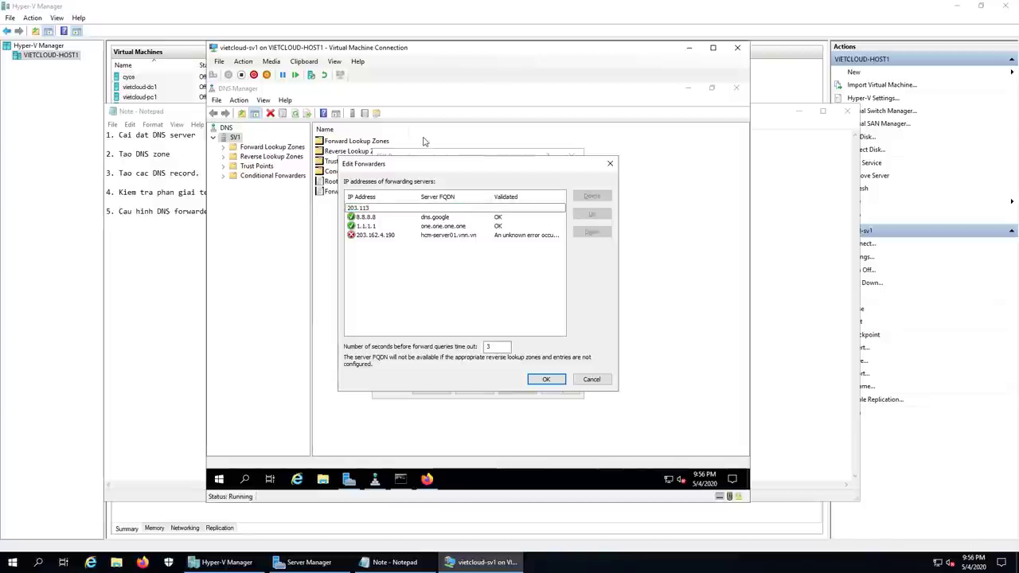
type(".131.1")
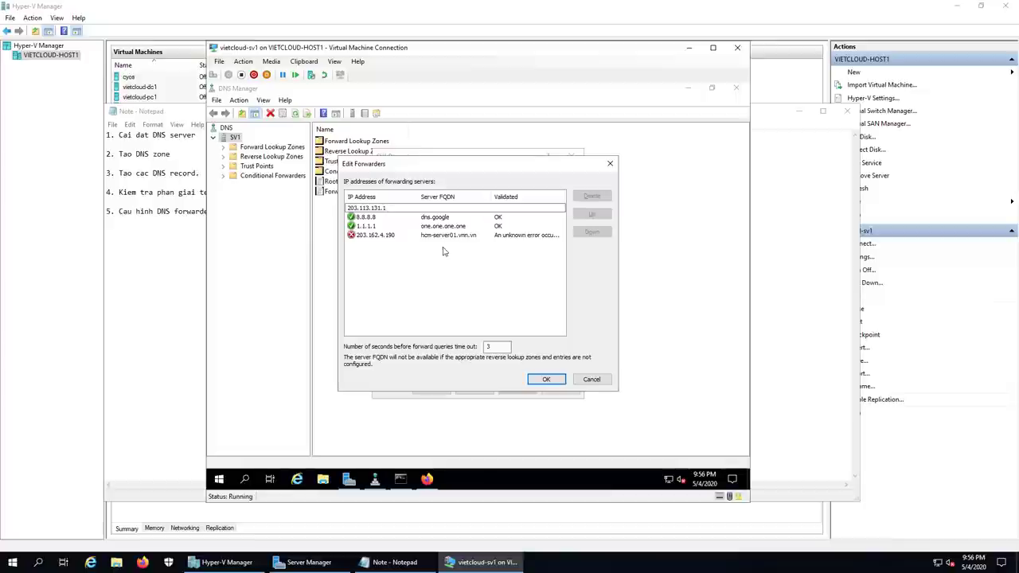
left_click(443, 260)
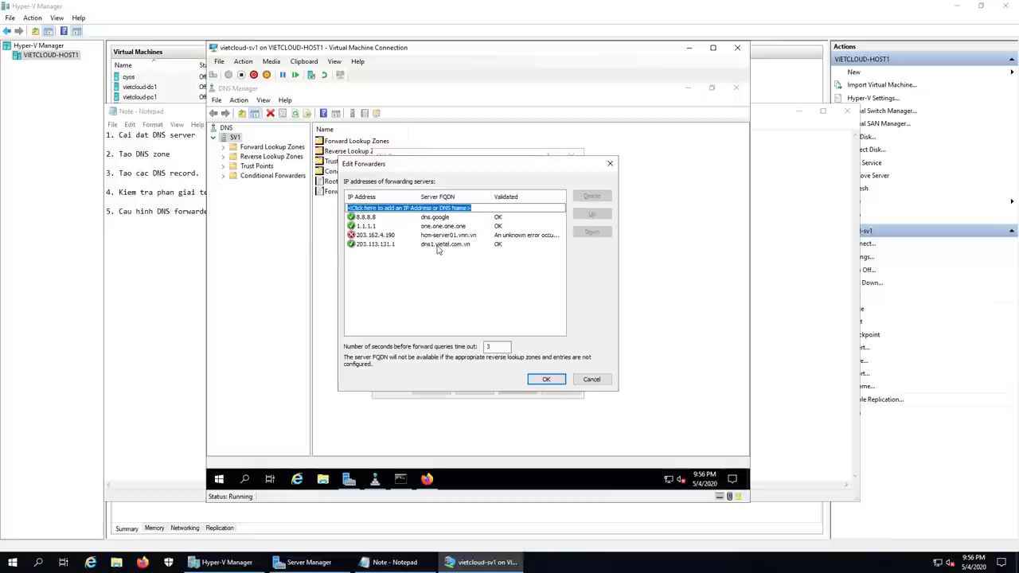
left_click(439, 245)
left_click(426, 268)
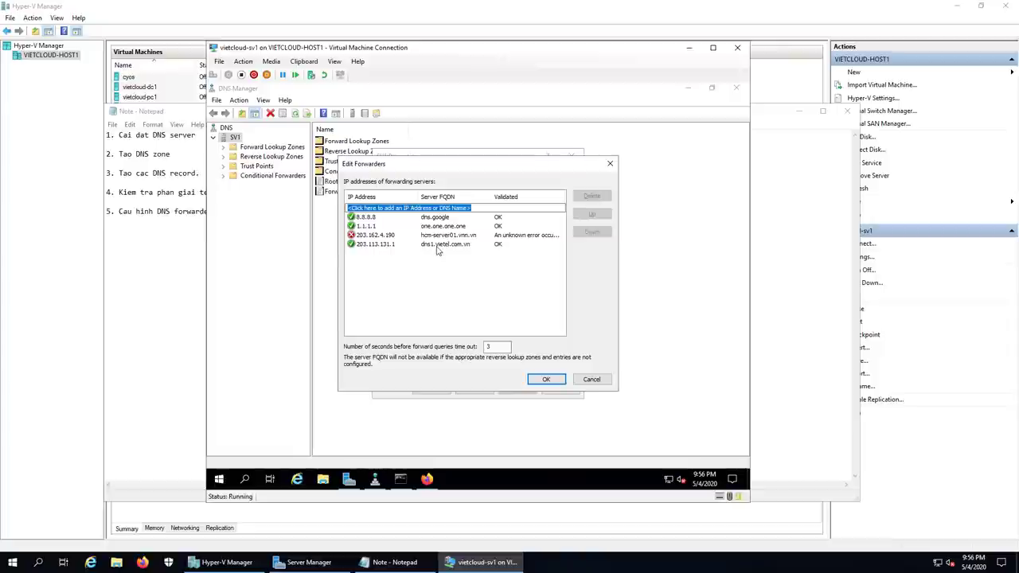
Step: Scroll the DNS address web page down to the FPT server list
left_click(426, 479)
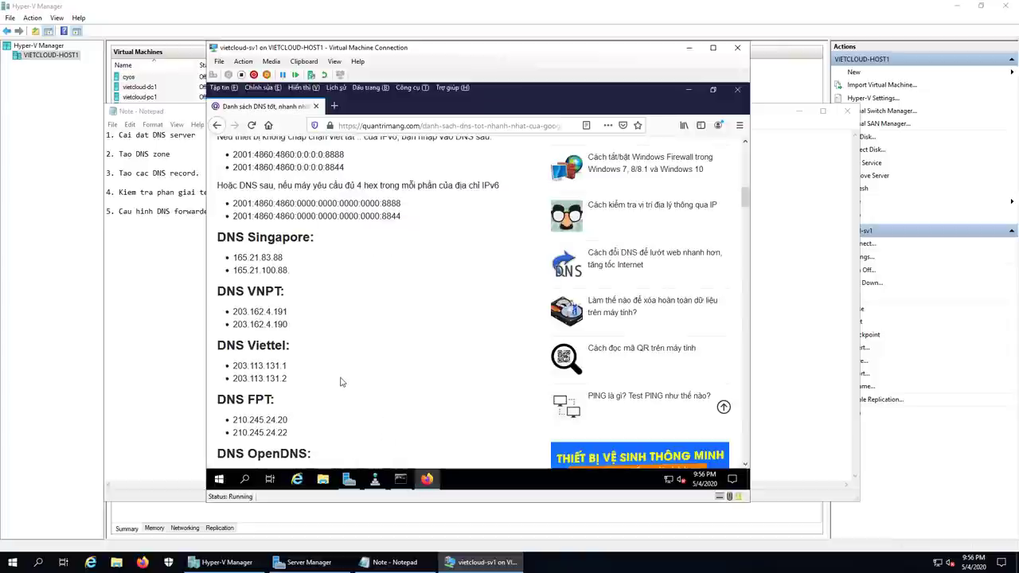
scroll(339, 382, "down", 3)
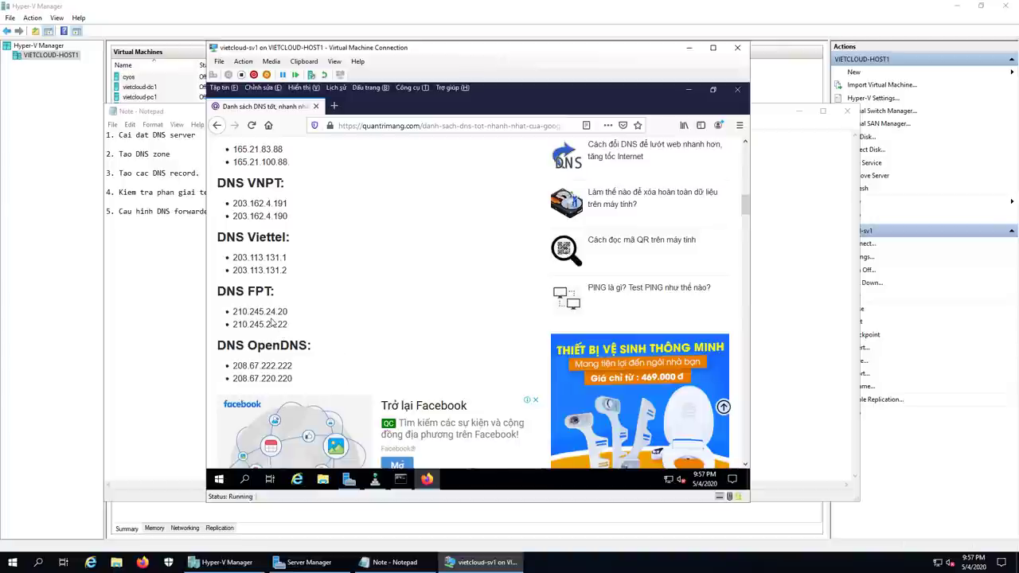
left_click(375, 478)
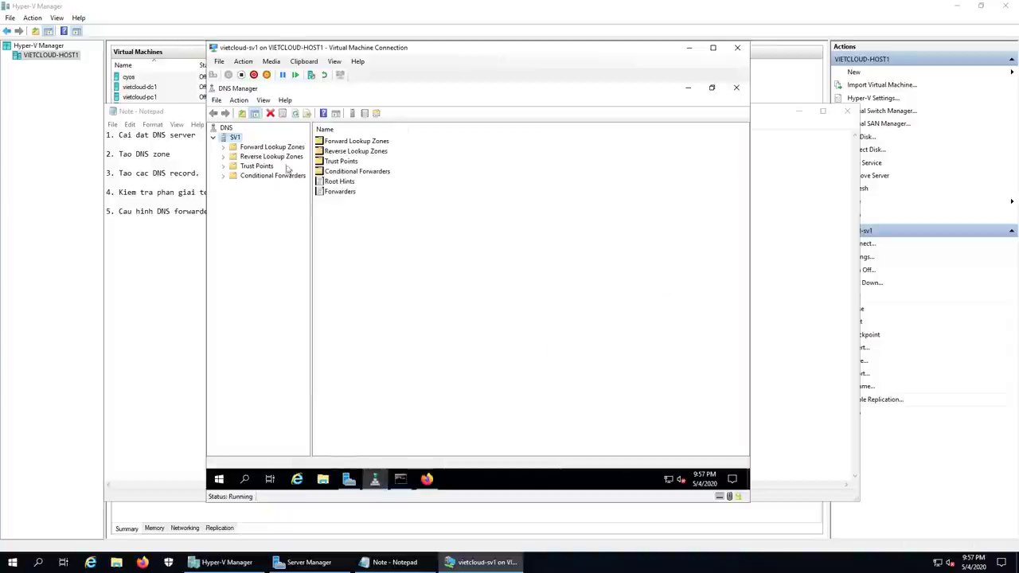
Step: Add FPT's 210.245.24.20 to SV1's forwarder list
right_click(236, 137)
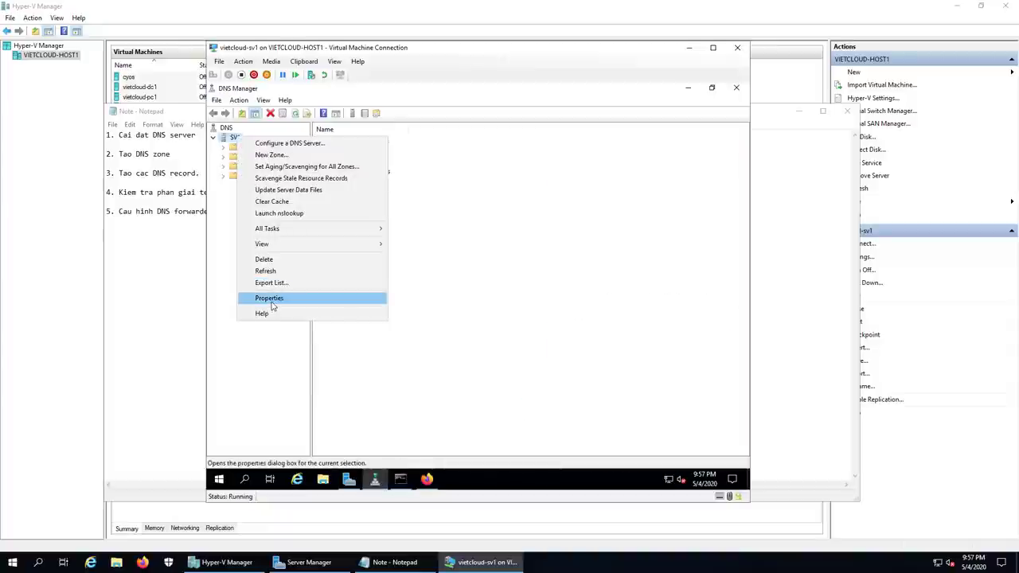
left_click(270, 299)
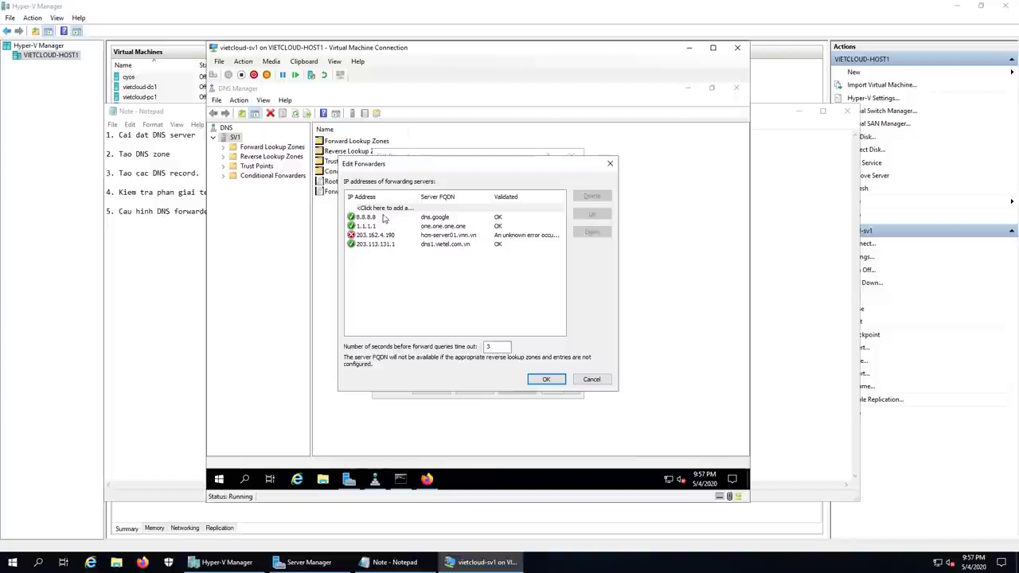
left_click(383, 207)
type("210")
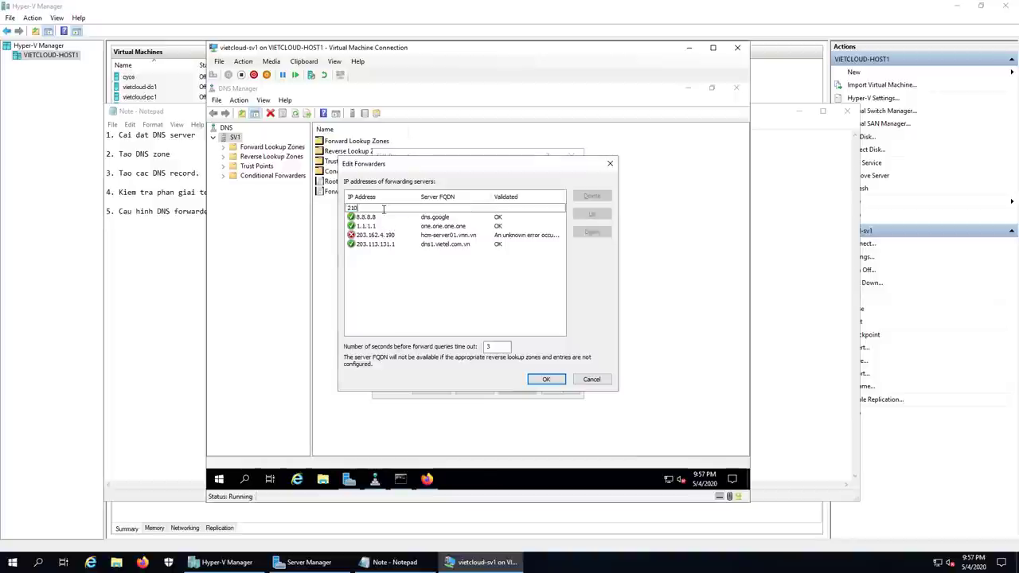
type(".245.24.20")
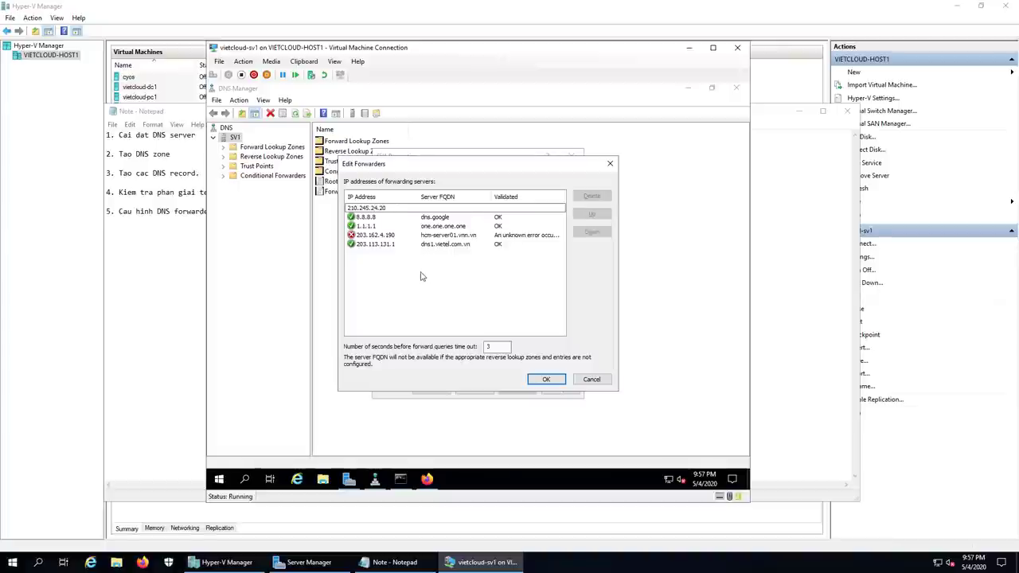
key("Return")
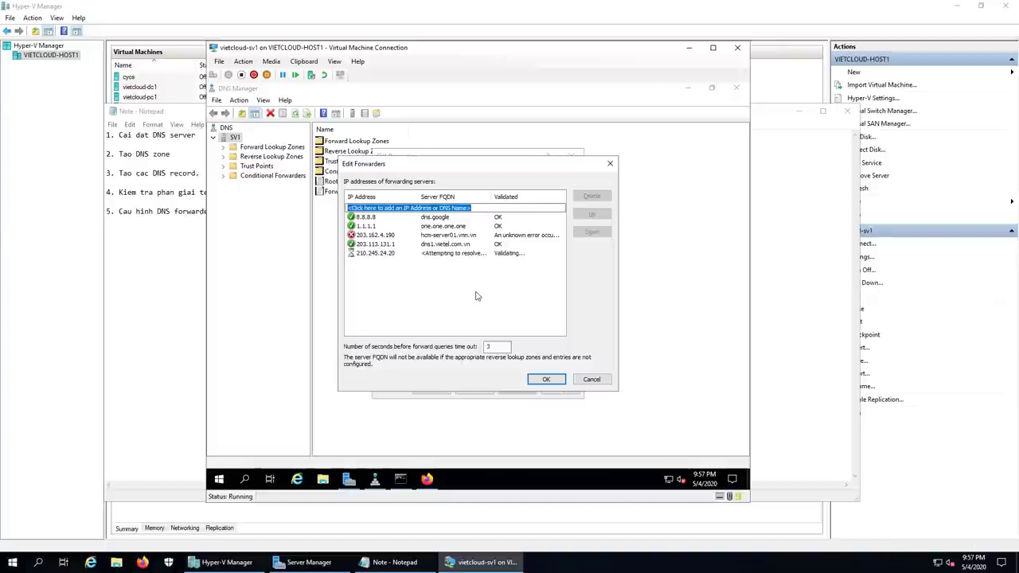
left_click(512, 254)
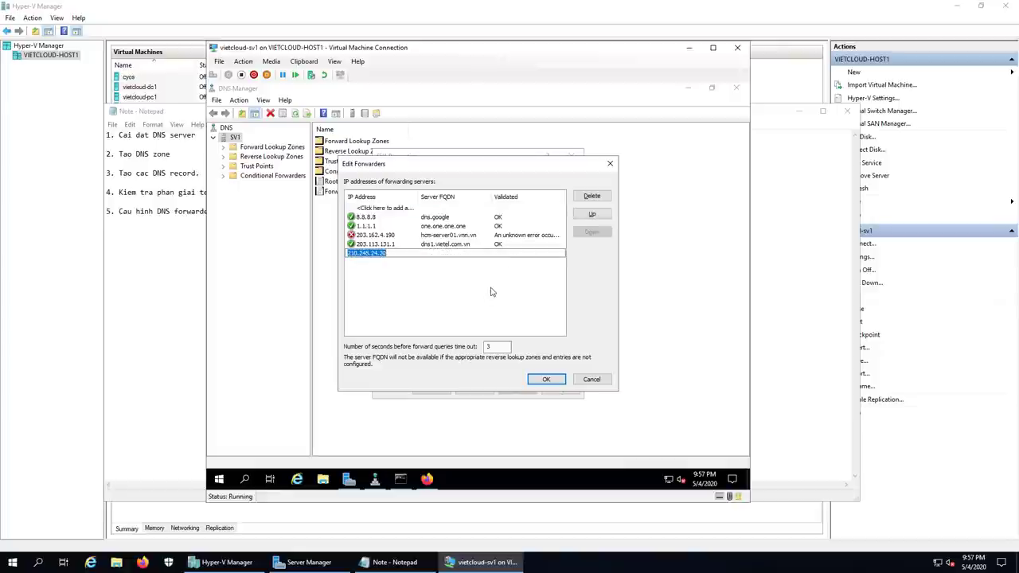
left_click(449, 293)
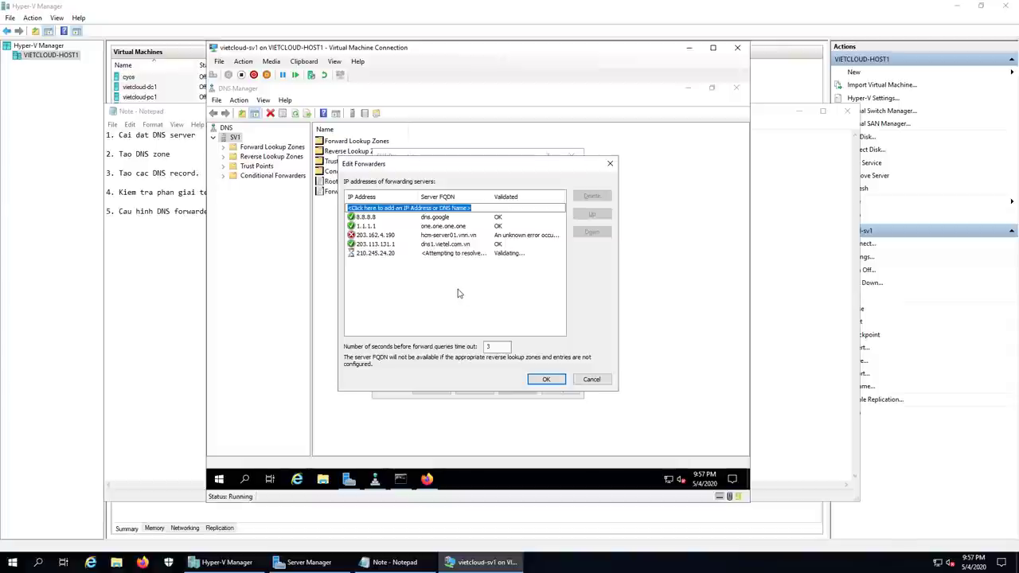
left_click(427, 479)
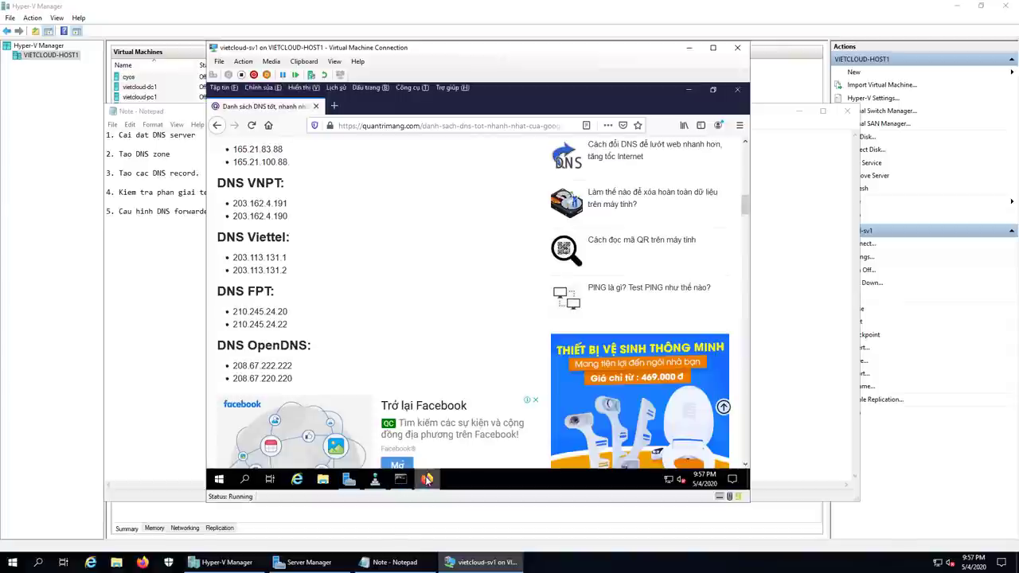
scroll(434, 316, "up", 5)
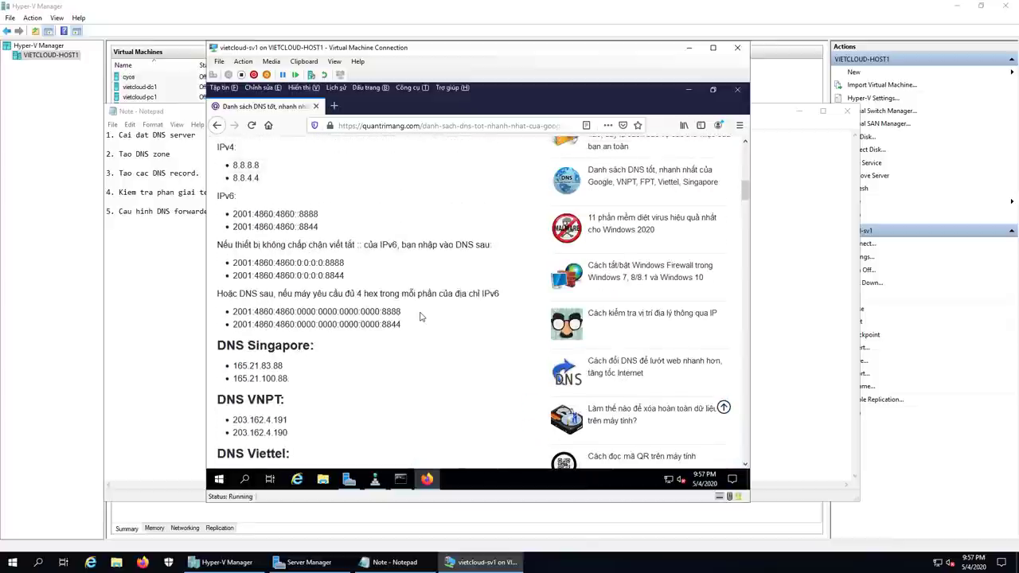
scroll(421, 317, "up", 3)
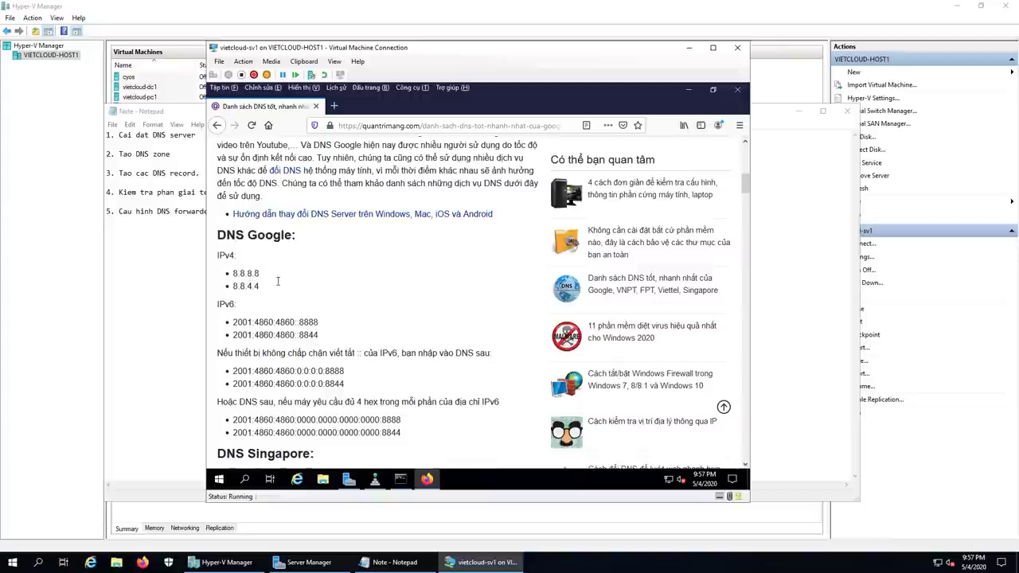
scroll(398, 293, "down", 3)
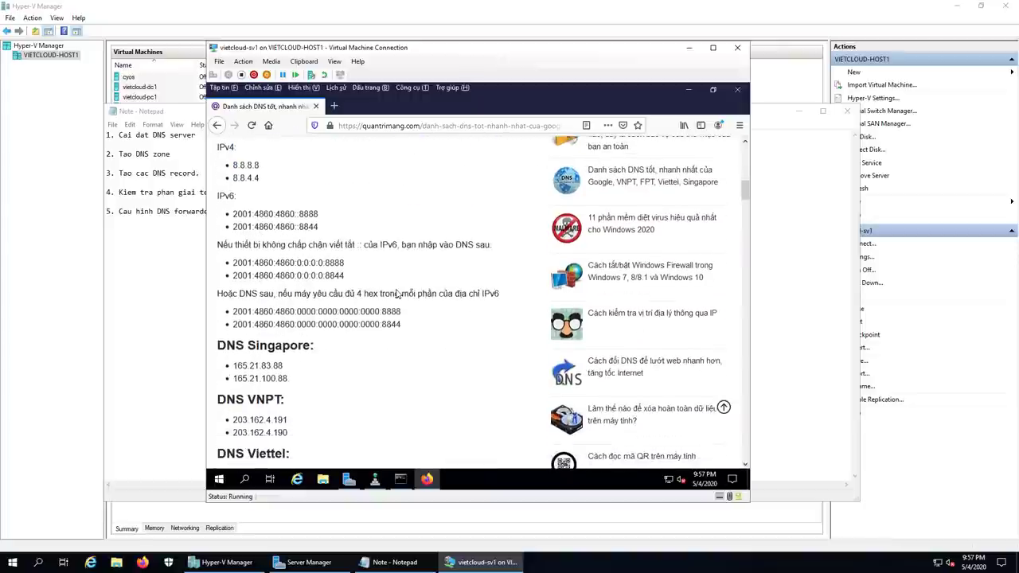
scroll(392, 309, "down", 10)
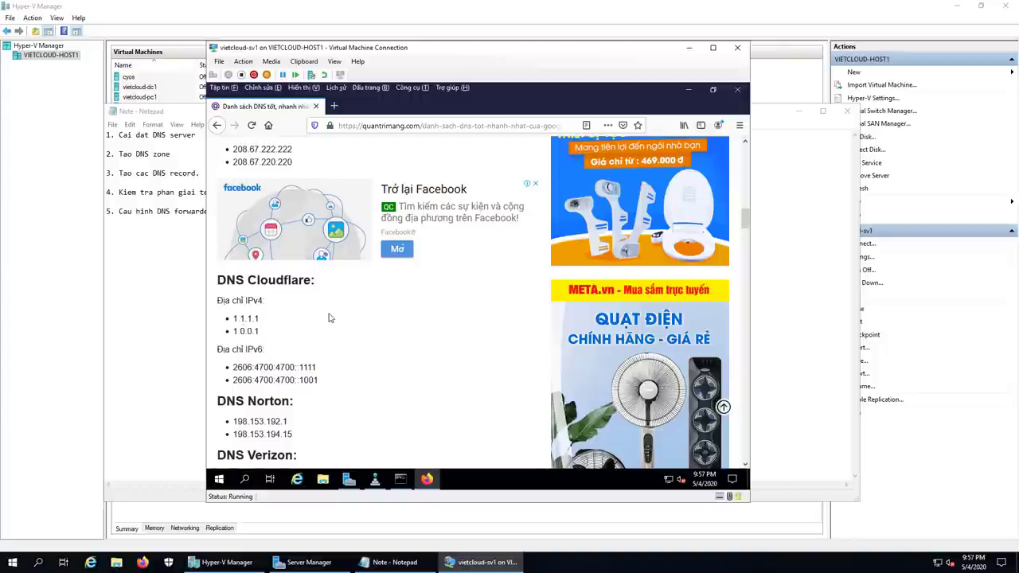
scroll(330, 318, "down", 3)
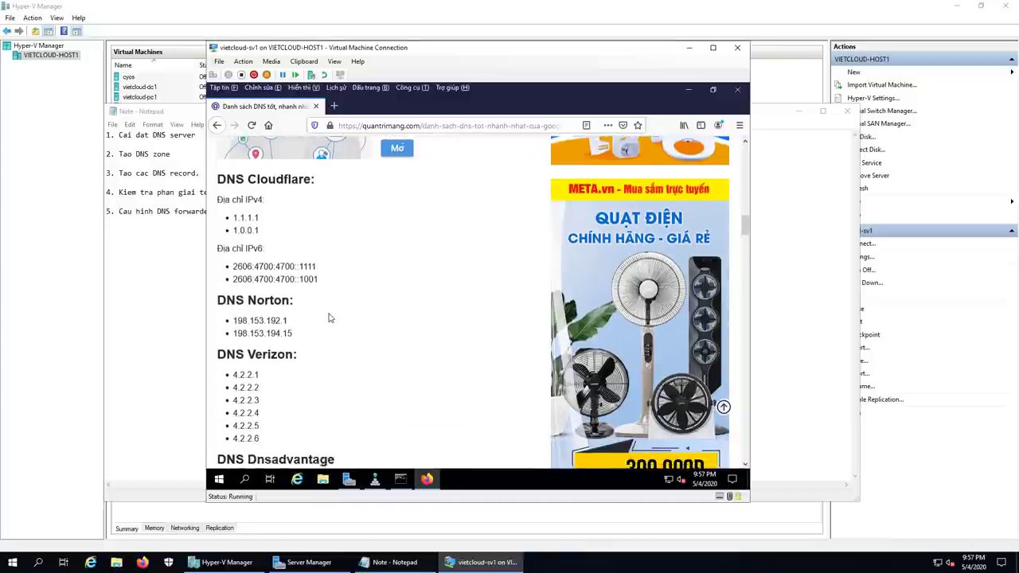
scroll(362, 362, "down", 3)
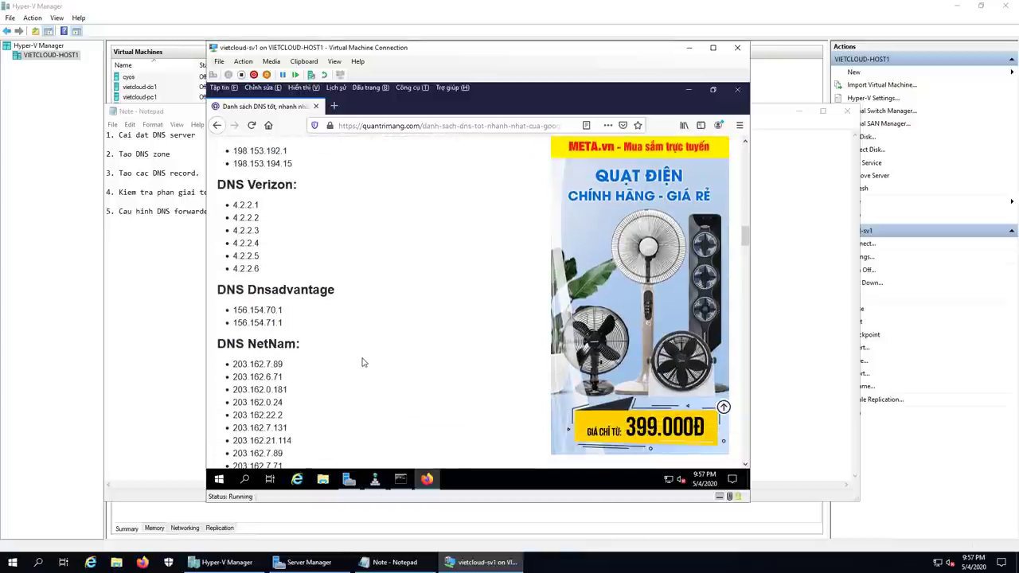
scroll(362, 362, "down", 3)
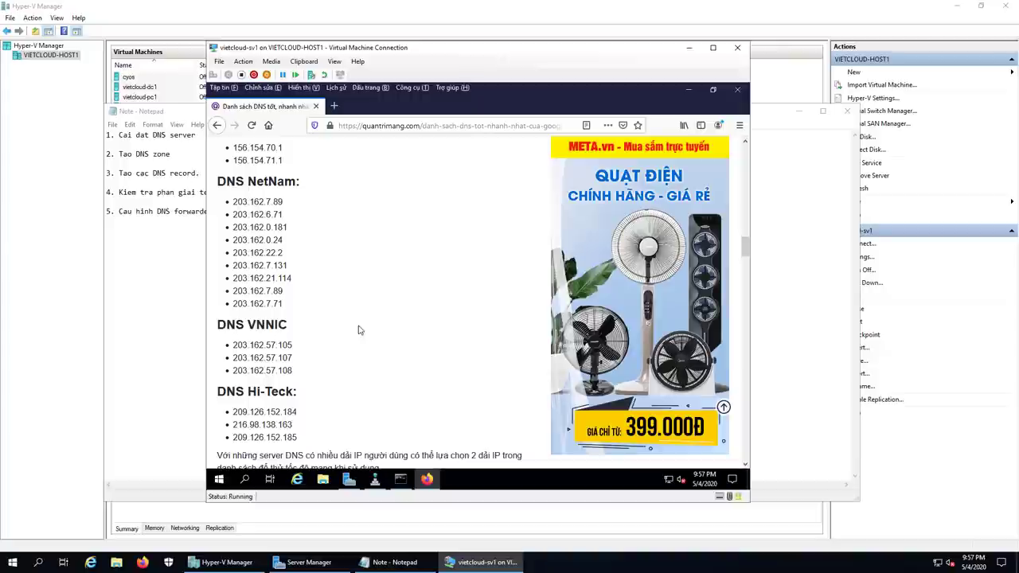
scroll(358, 330, "up", 10)
scroll(358, 330, "up", 4)
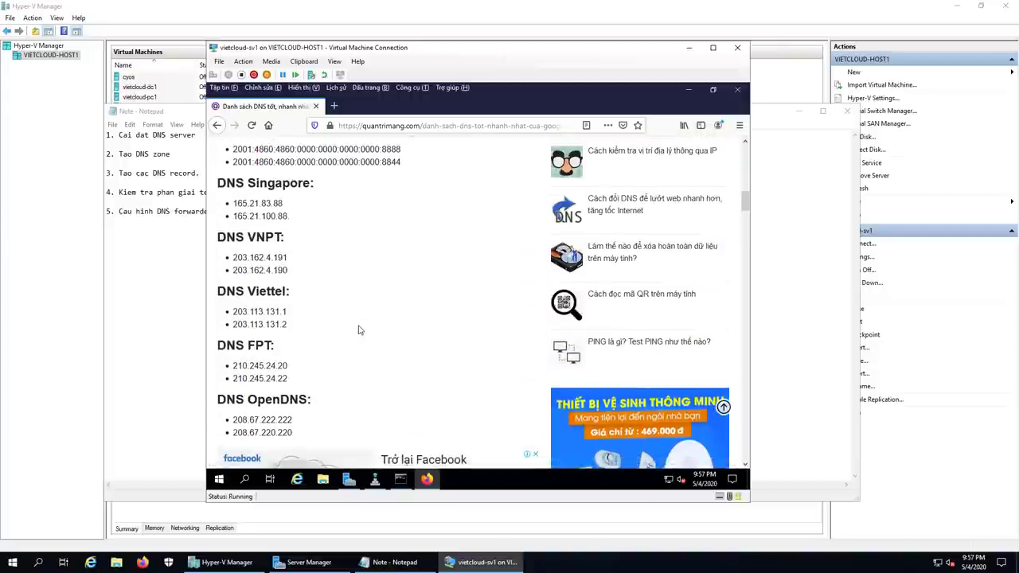
Step: Move 203.113.131.1 to the top of SV1's forwarder list
left_click(375, 479)
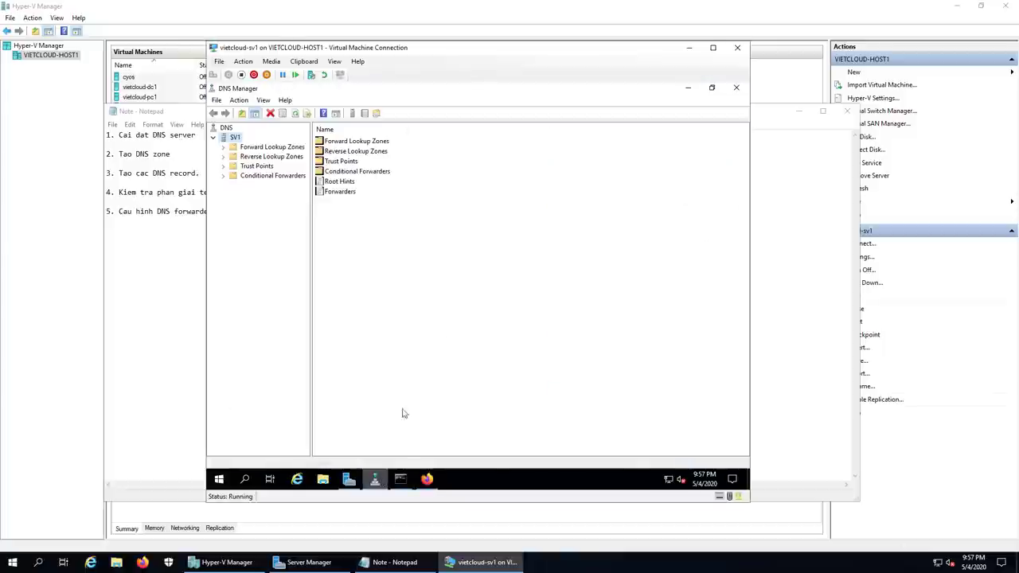
right_click(235, 139)
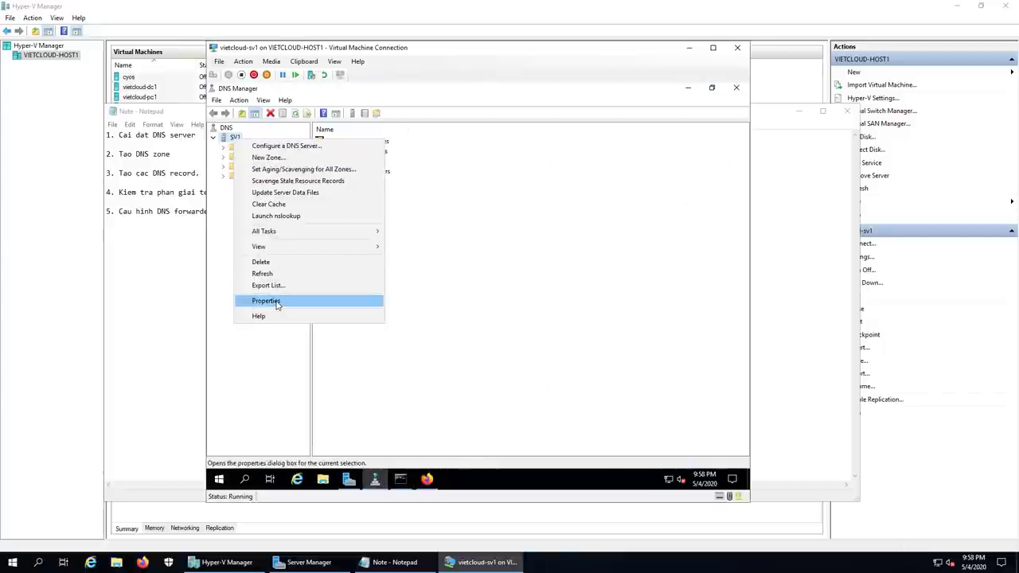
left_click(286, 300)
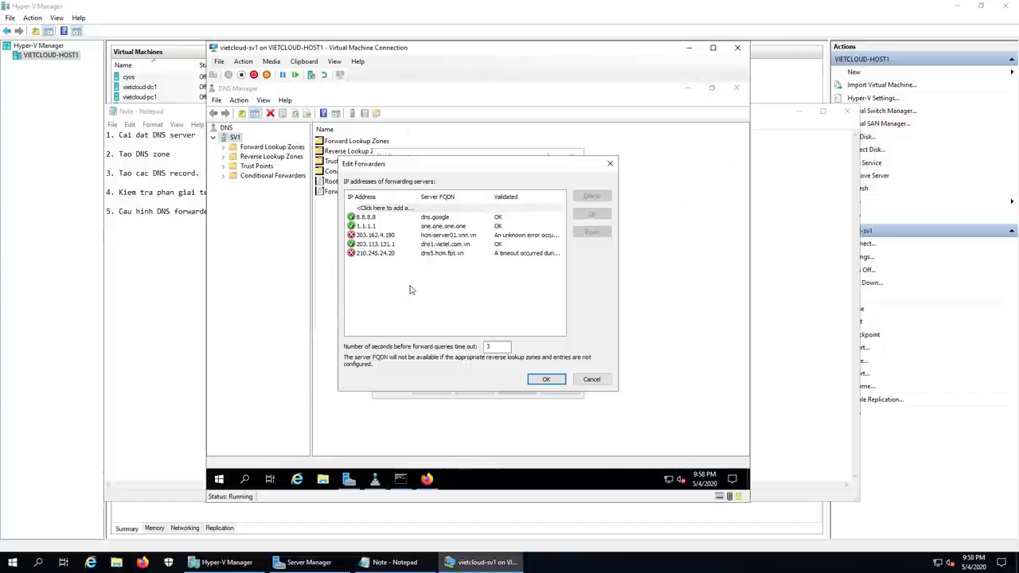
left_click(505, 253)
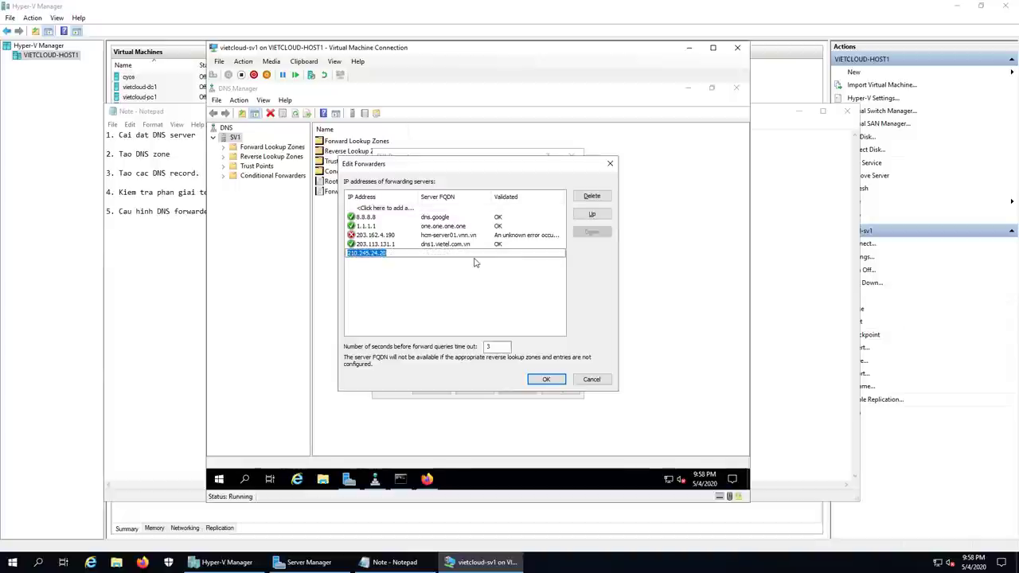
left_click(379, 244)
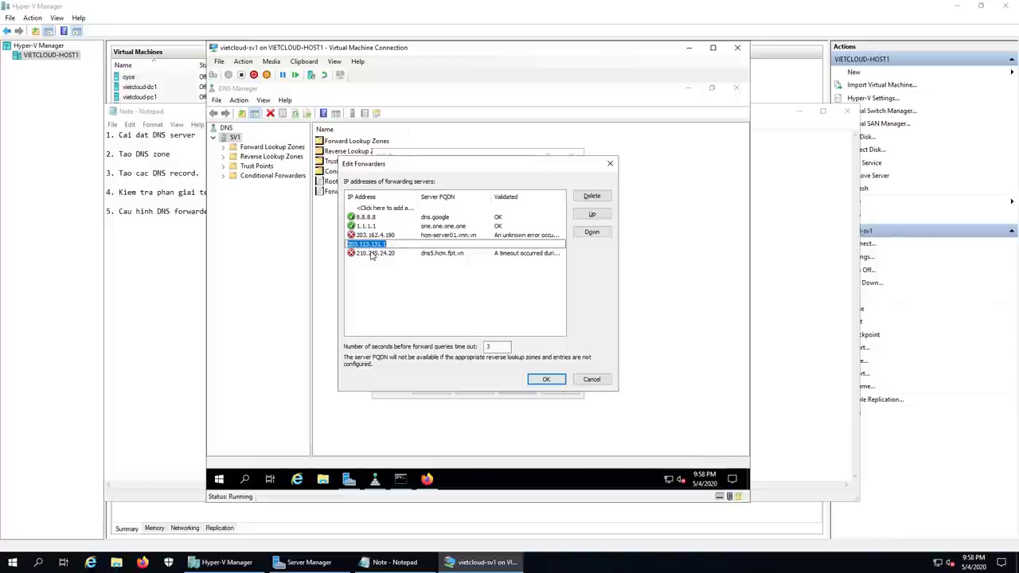
left_click(589, 217)
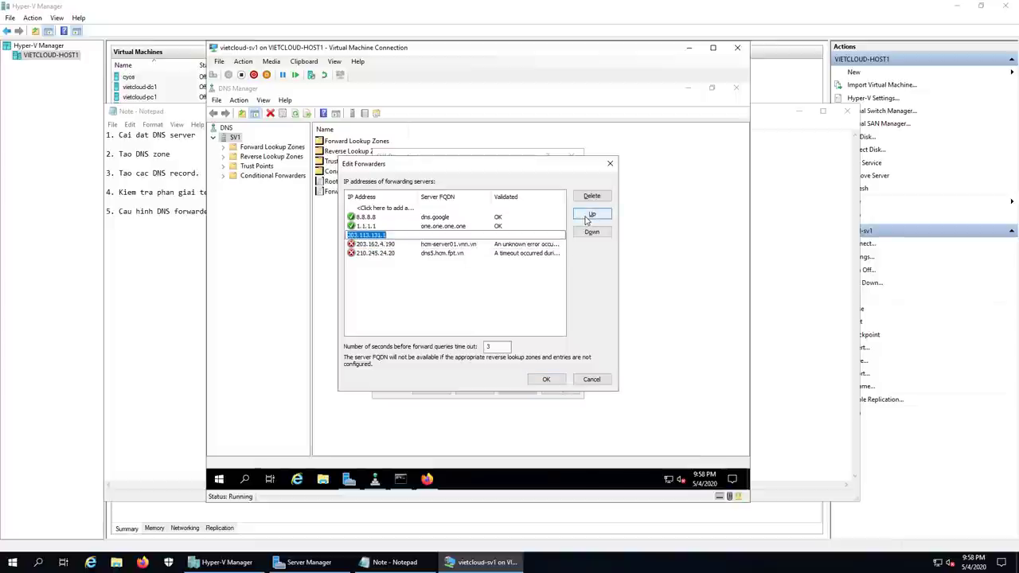
left_click(589, 216)
left_click(589, 216)
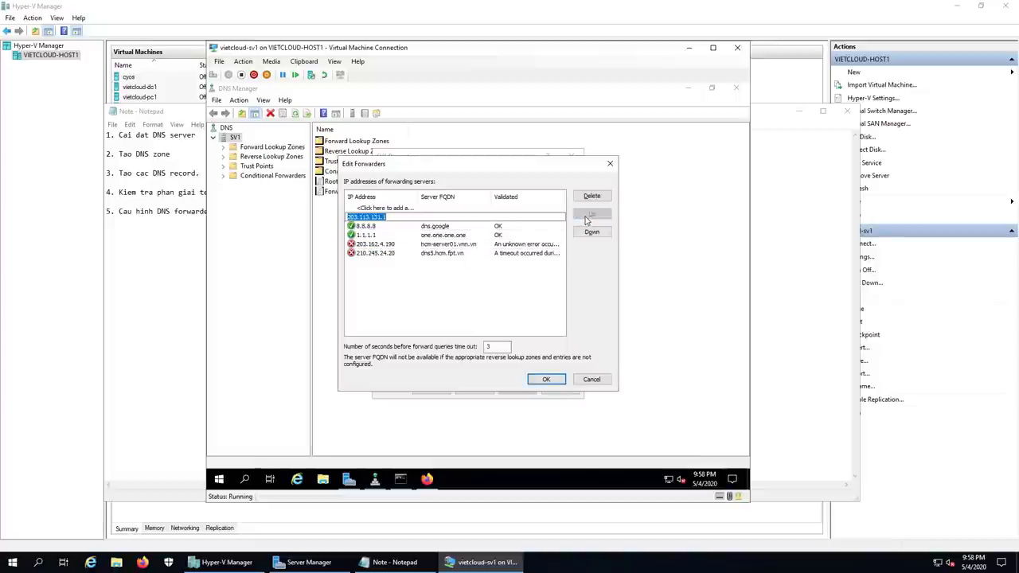
left_click(436, 271)
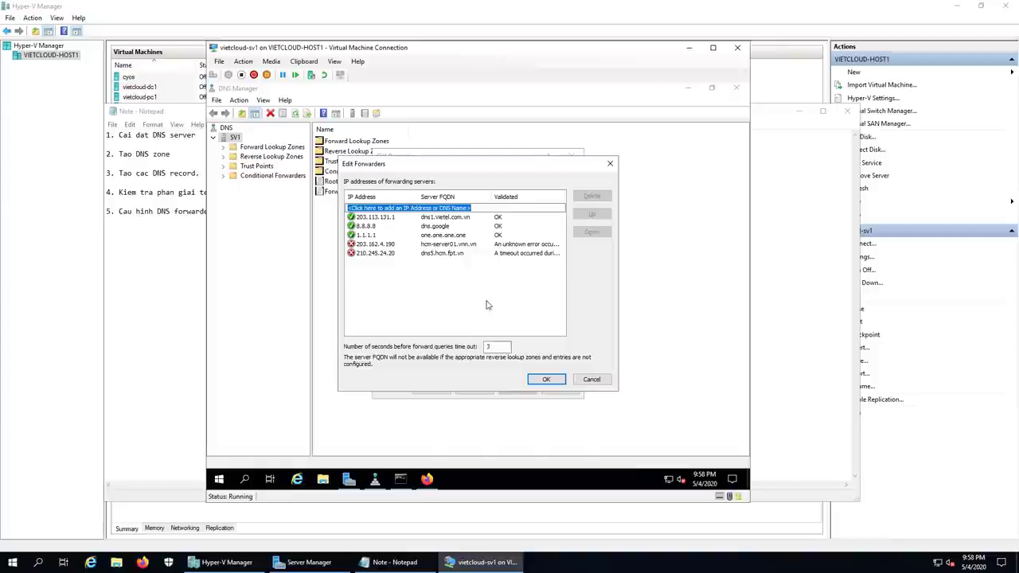
Step: Confirm the forwarder list and close SV1 Properties
left_click(546, 380)
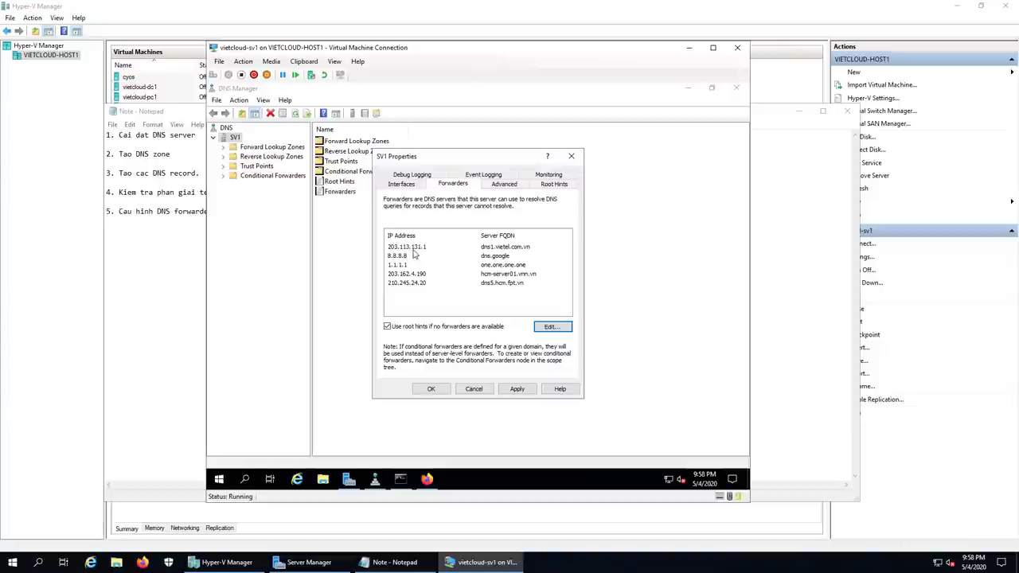
left_click(431, 388)
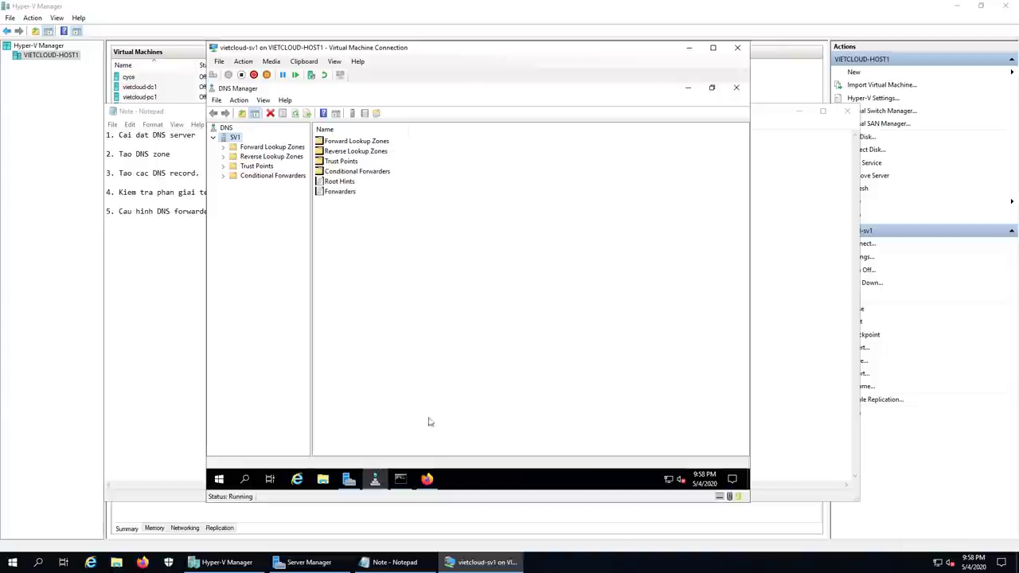
left_click(401, 478)
Step: Exit the current nslookup session and start nslookup again
key("Return")
key("Return")
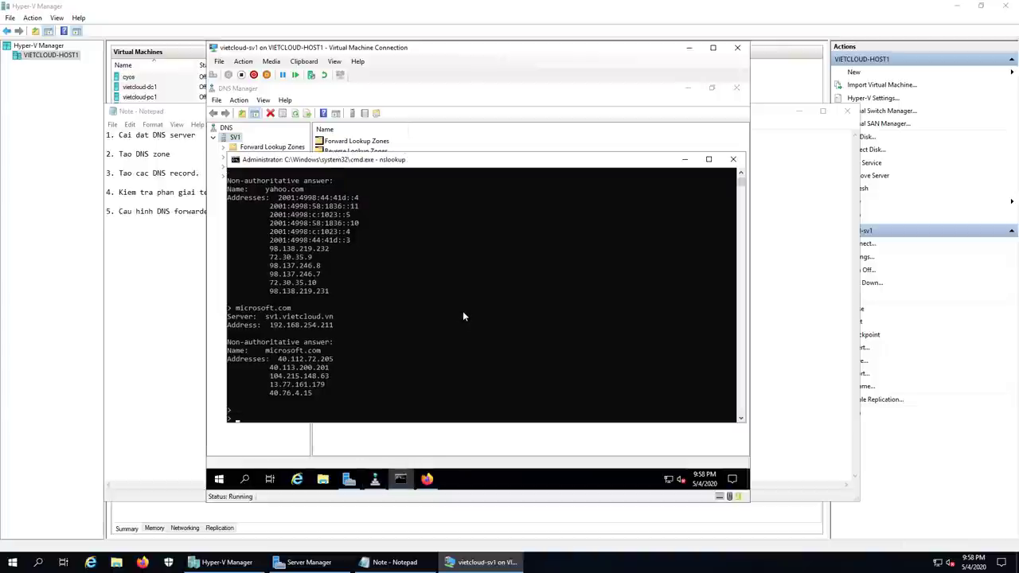
type("exit")
key("Return")
type("nslookup")
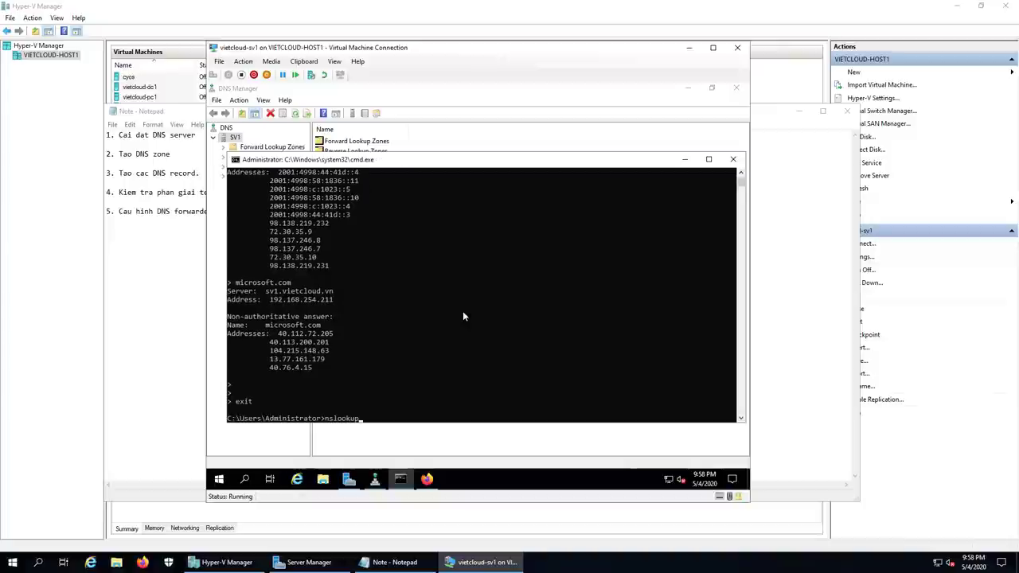
key("Return")
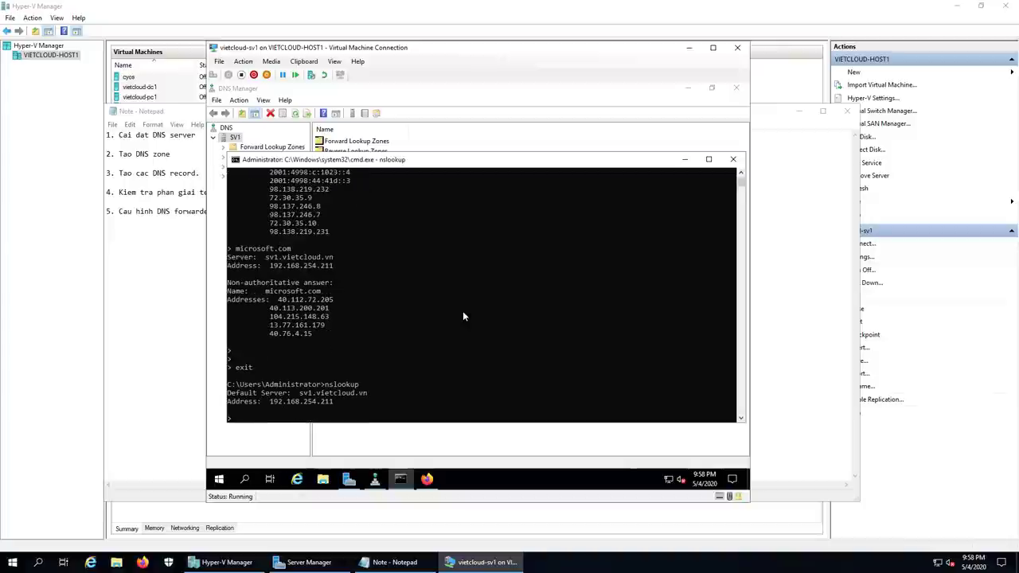
Step: Look up yahoo.com and viettel.vn, which resolves to 203.190.171.28 and 203.190.171.27
type("yahoo.com")
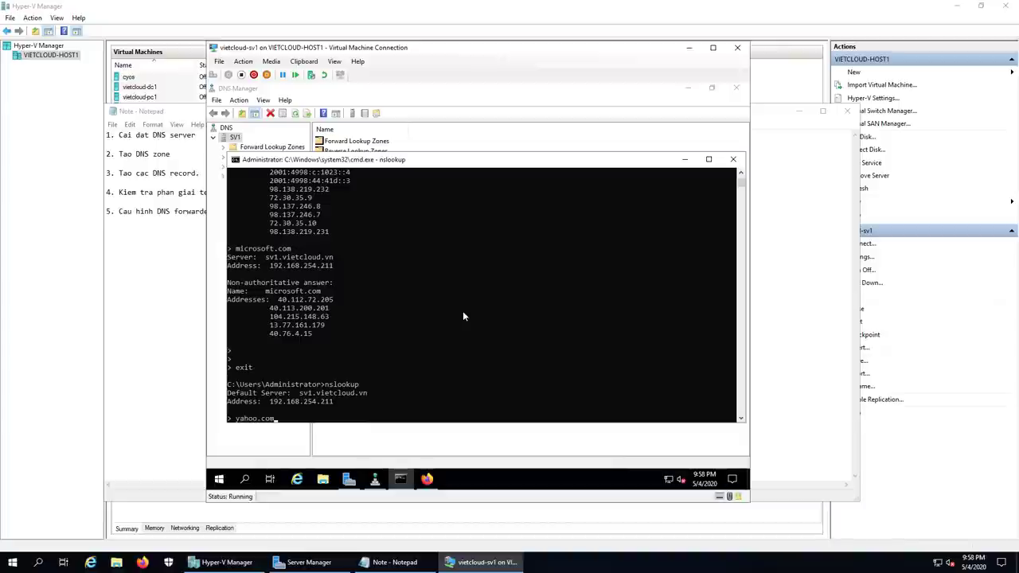
key("Return")
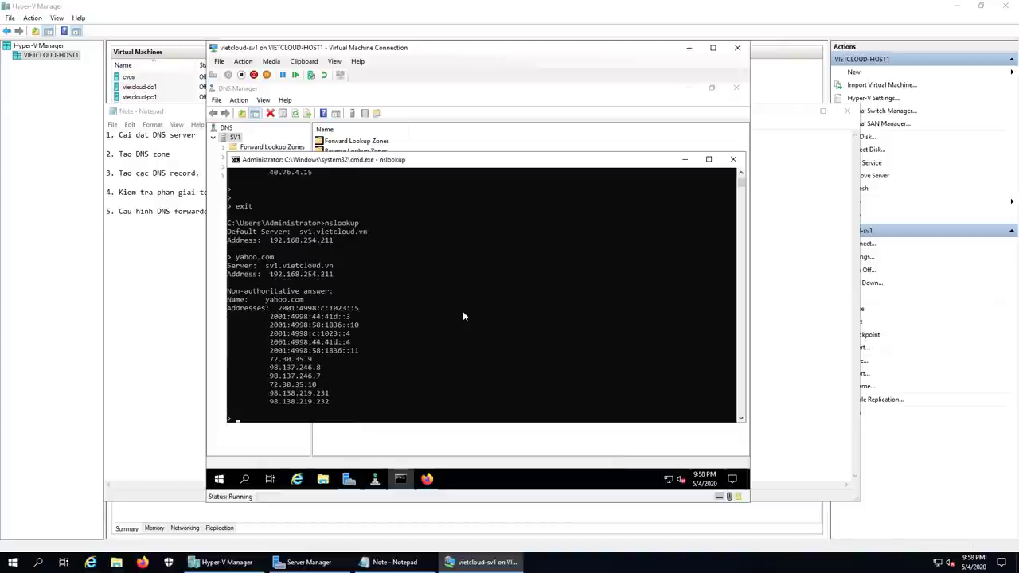
type("viettel.vn")
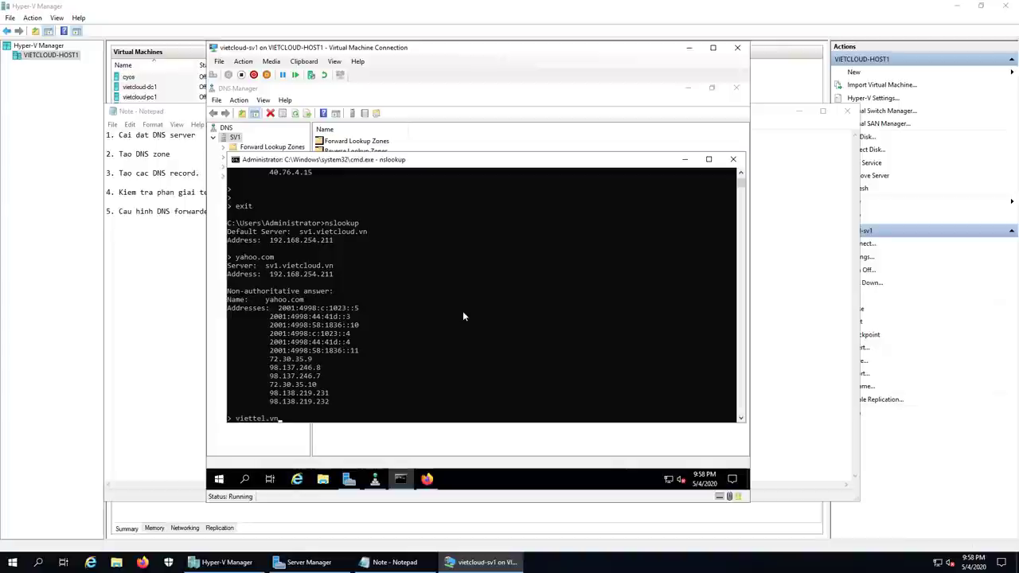
key("Return")
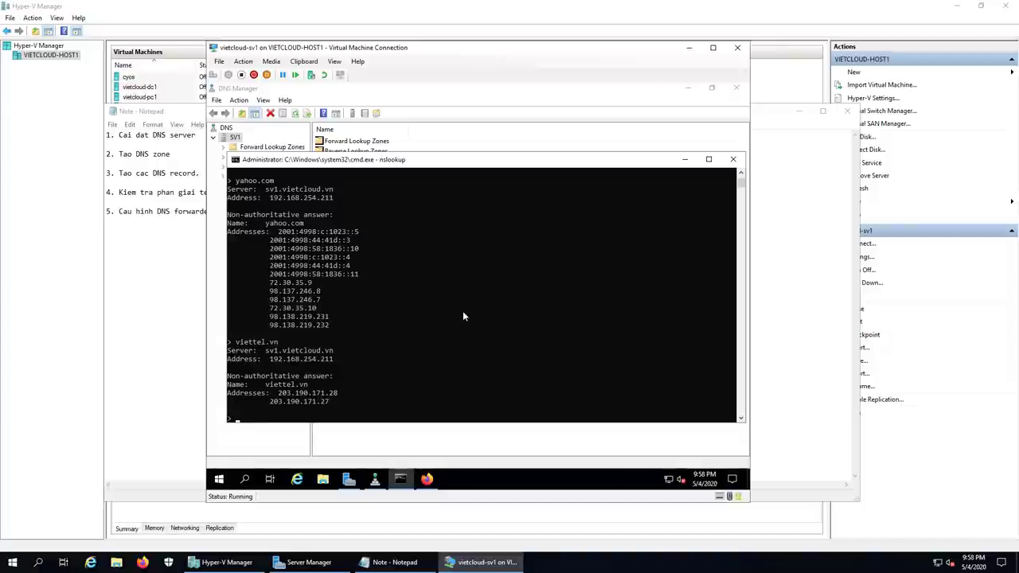
left_click(463, 311)
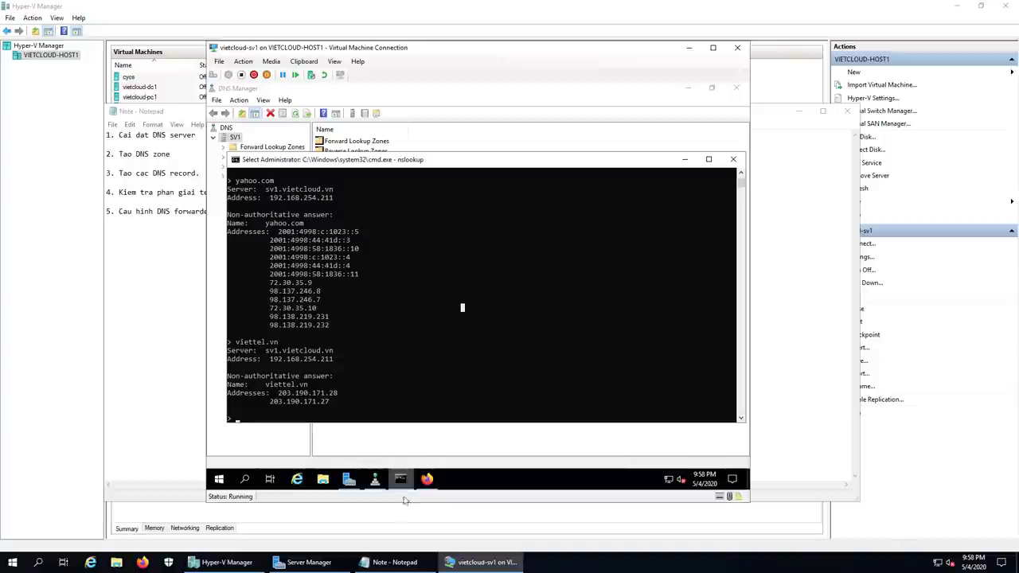
left_click(390, 562)
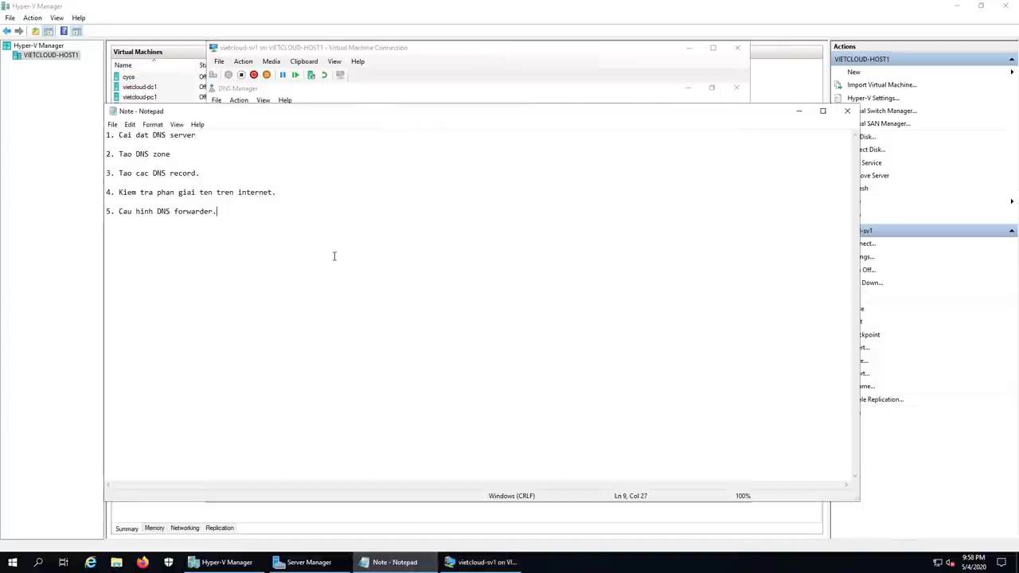
Step: Append the line '6. Cau hinh DNS zone transfer.' below item 5 in Notepad
key("Return")
key("Return")
type("6.")
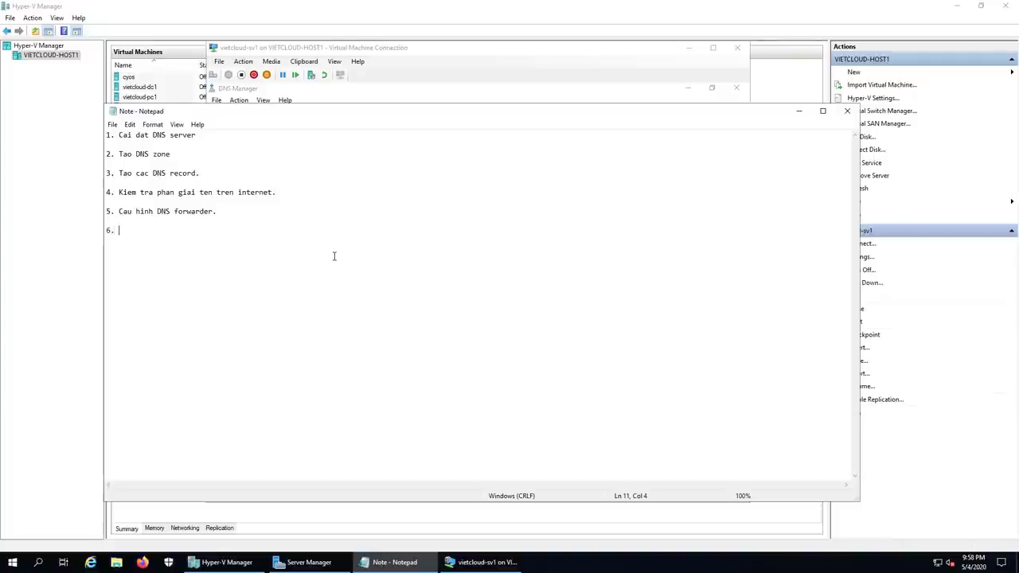
type(" Cau hinh DNS")
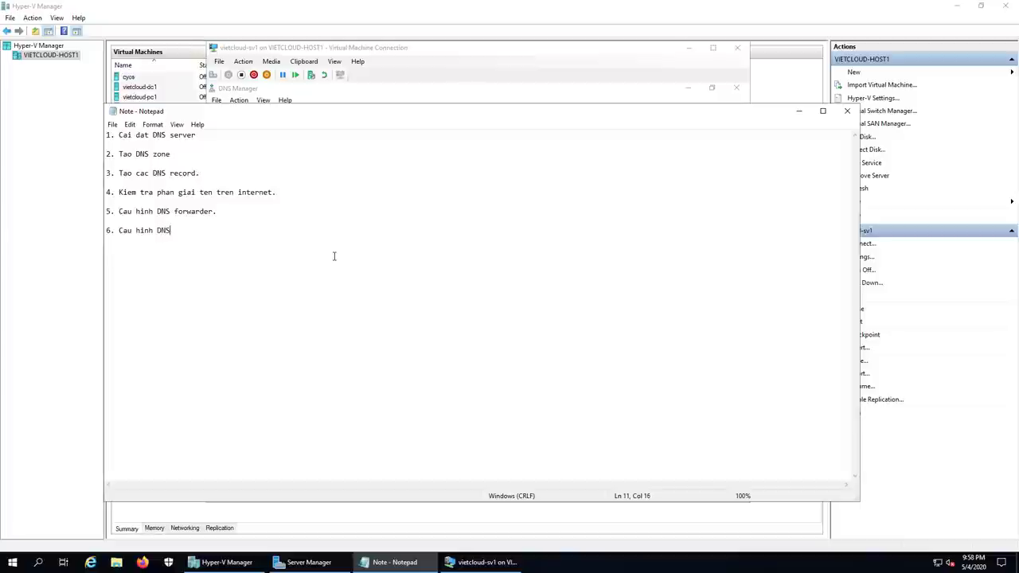
type(" zone transfer.")
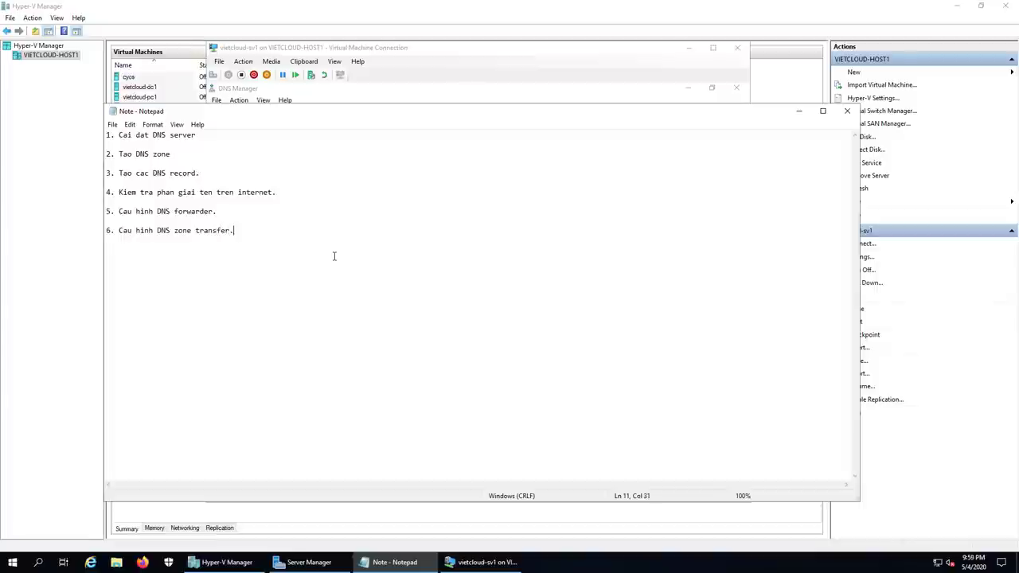
key("Return")
Step: Close the nslookup console on sv1, view SV1's Reverse Lookup Zones, and minimize the VM window
left_click(481, 562)
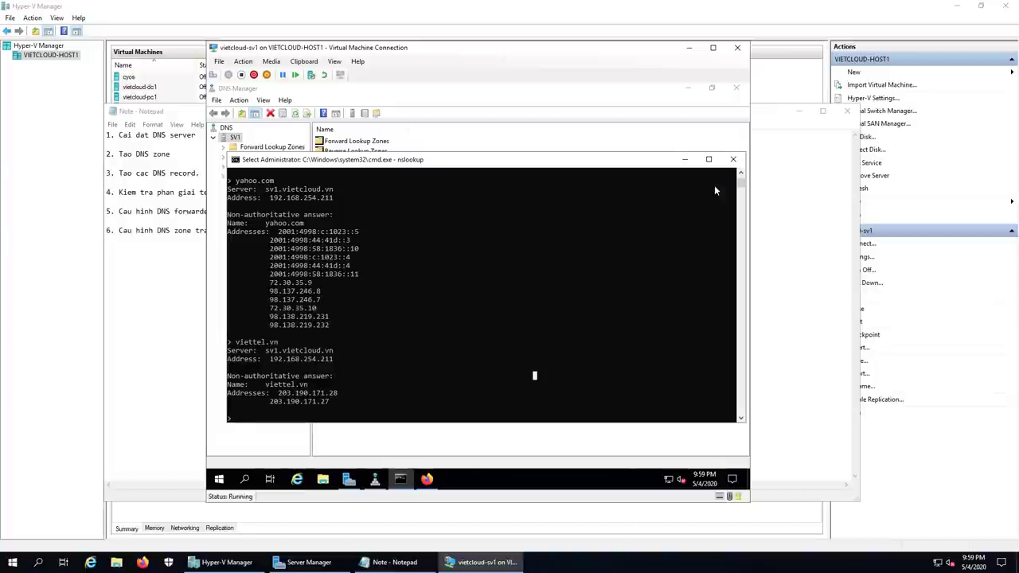
left_click(733, 159)
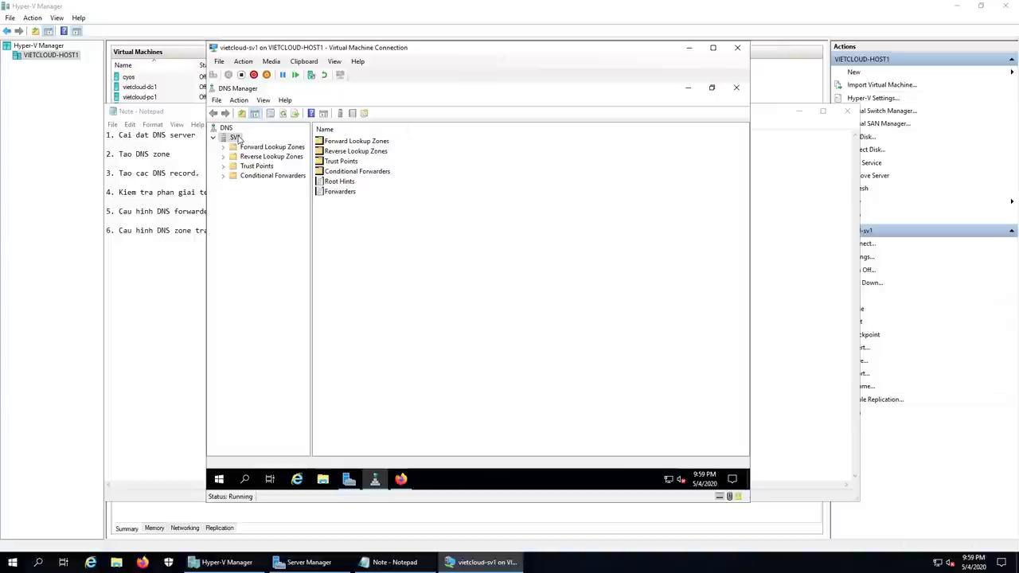
left_click(256, 158)
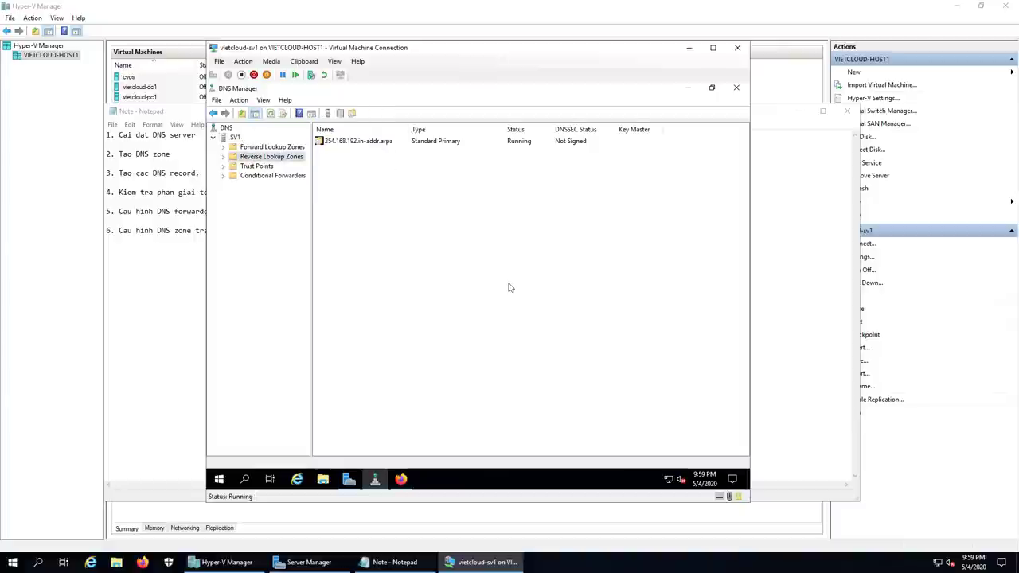
left_click(235, 137)
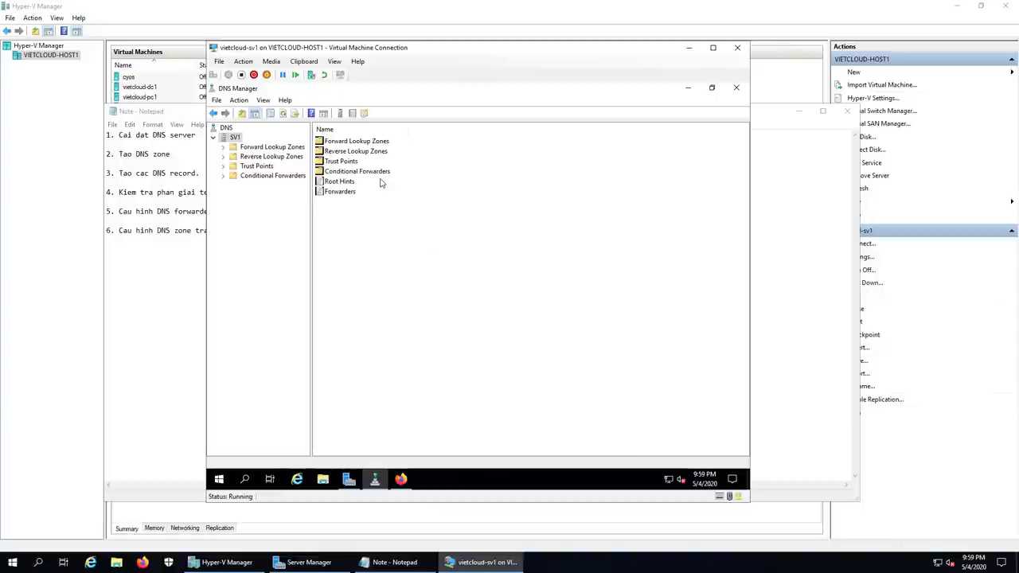
left_click(689, 48)
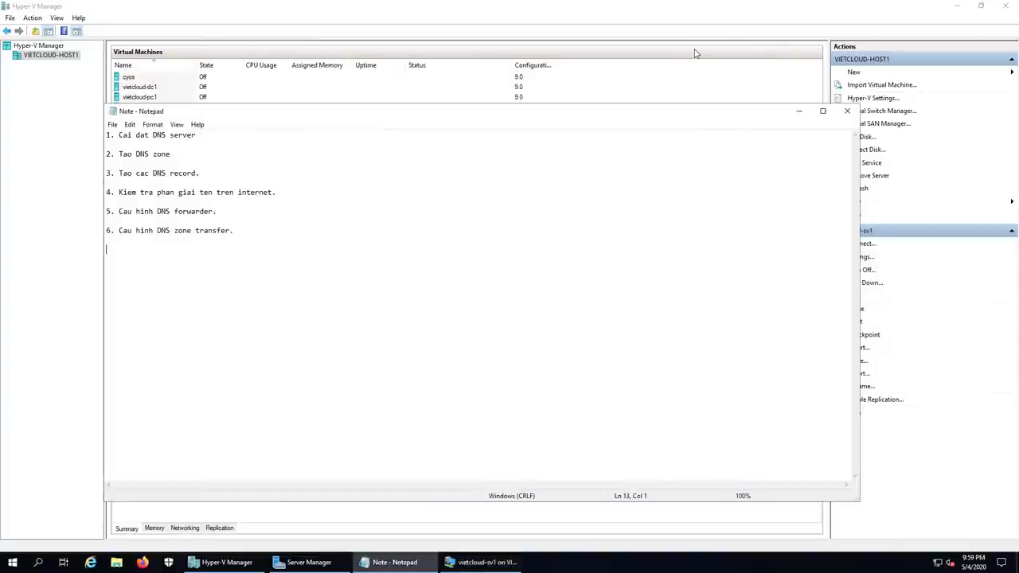
Step: Start the vietcloud-sv2 virtual machine and connect to its console
left_click(241, 30)
left_click(151, 129)
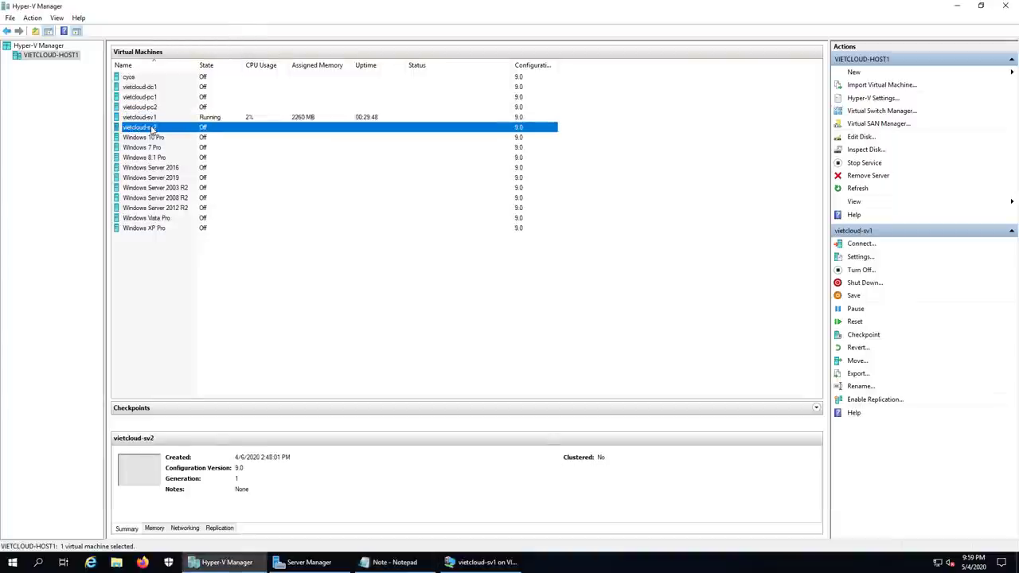
right_click(151, 128)
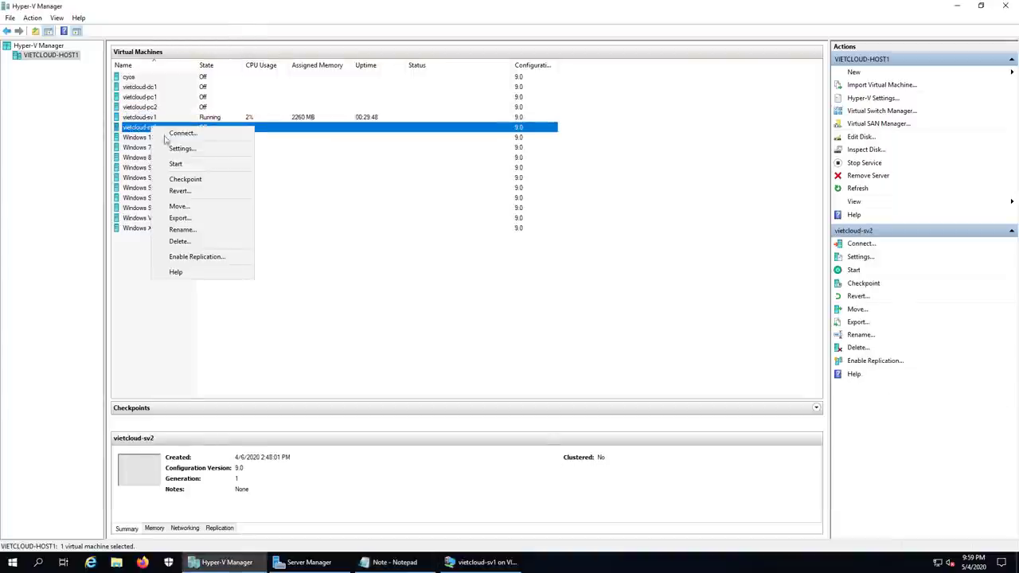
left_click(196, 165)
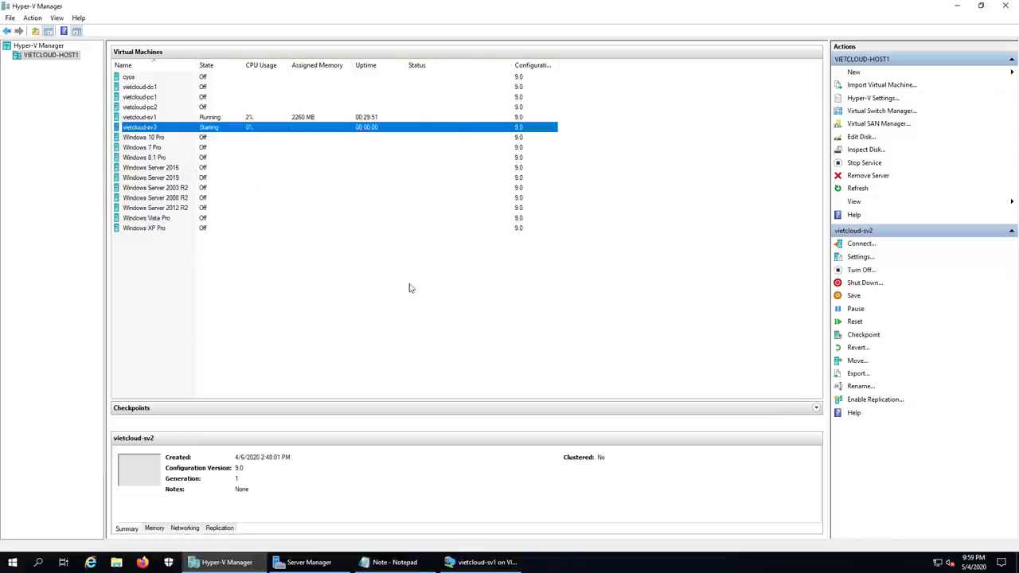
double_click(254, 130)
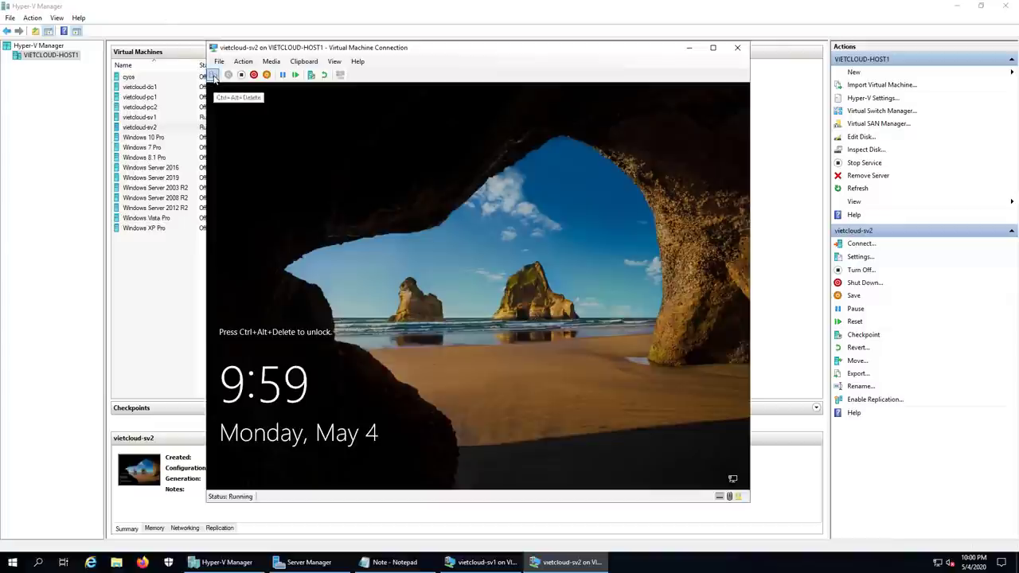
Step: Sign in to vietcloud-sv2 as Administrator with the account password
left_click(213, 75)
type("••••")
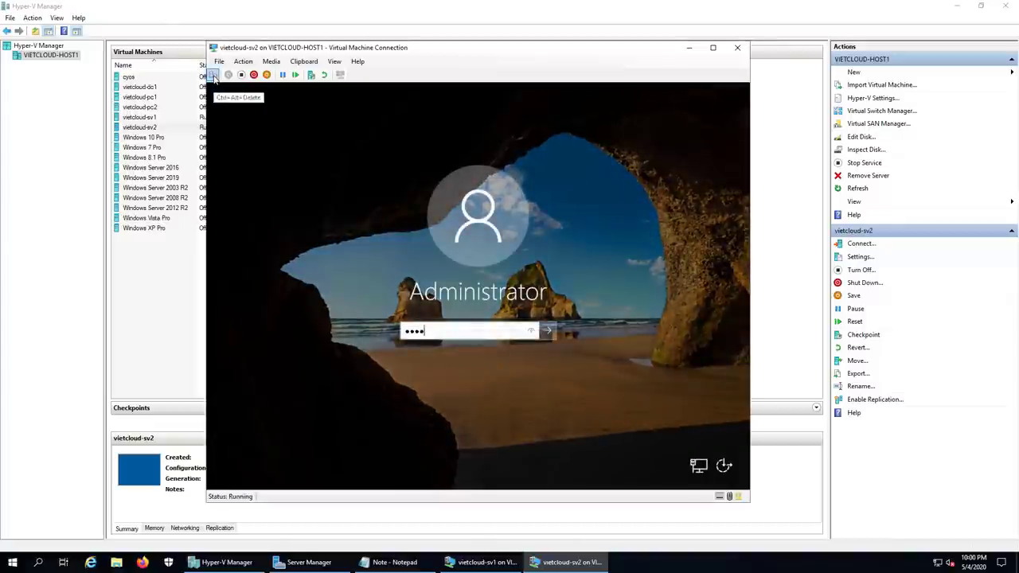
type("•••••••••")
key("Return")
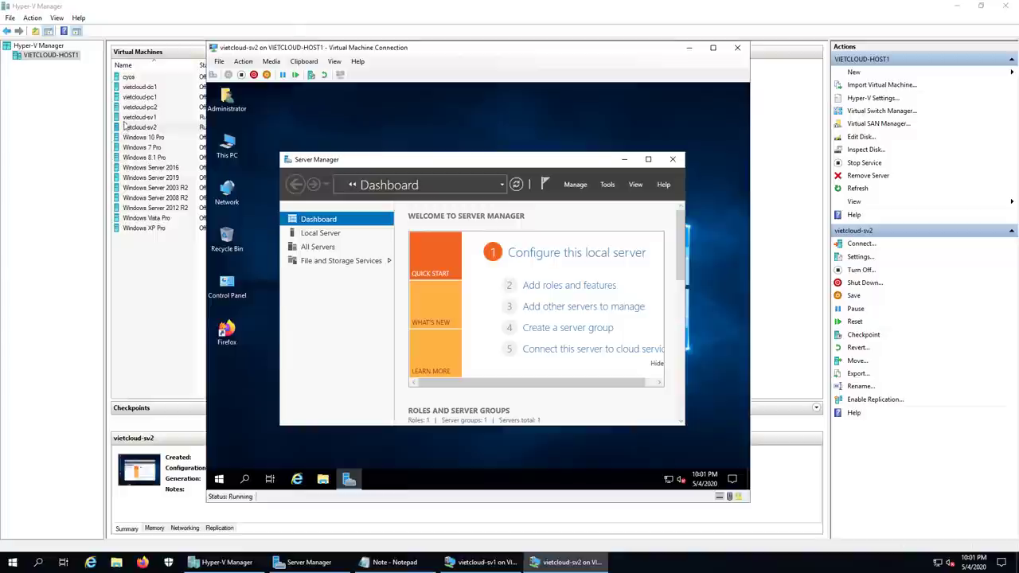
Step: Maximize Server Manager on sv2, minimize its console, and switch to the sv1 console
left_click(648, 159)
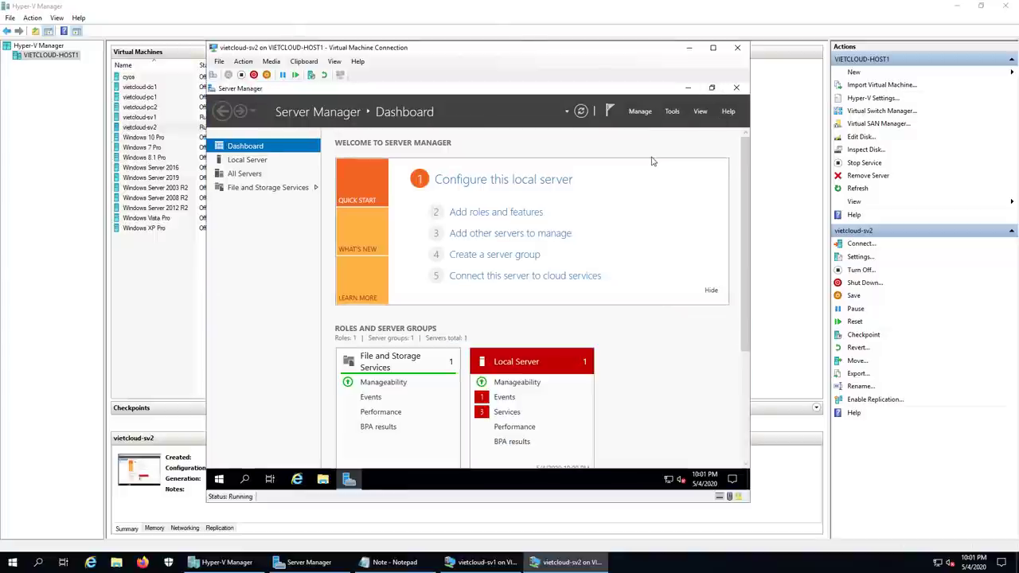
left_click(689, 48)
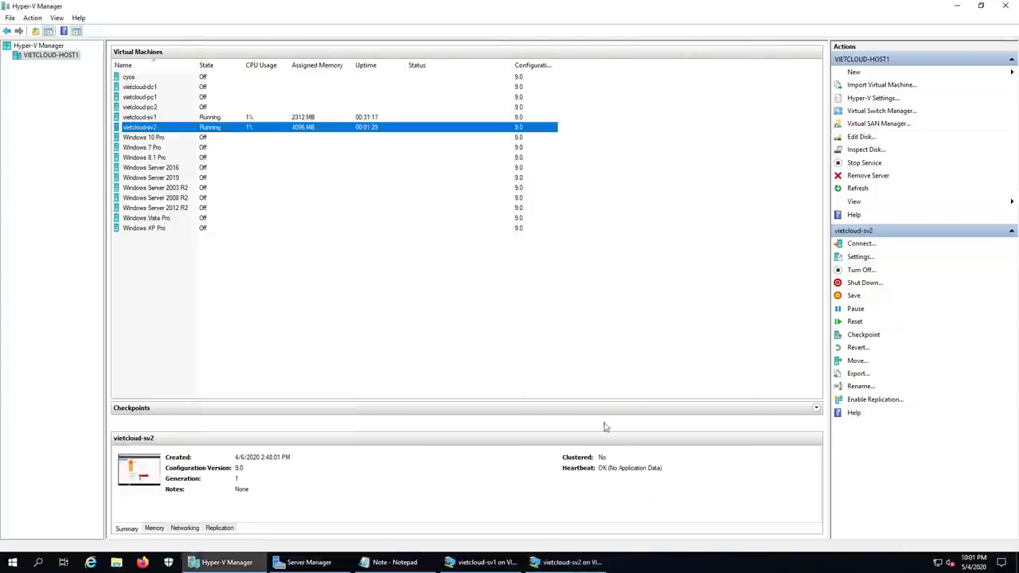
left_click(482, 562)
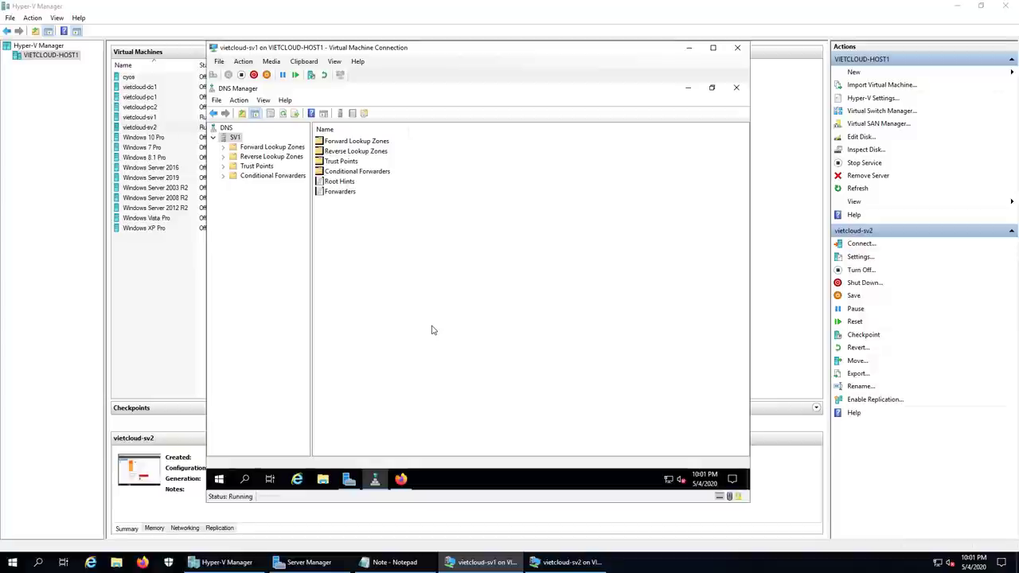
Step: Open vietcloud.vn's Properties, review Zone Transfers, then view its Name Servers list with only sv1.vietcloud.vn
double_click(271, 147)
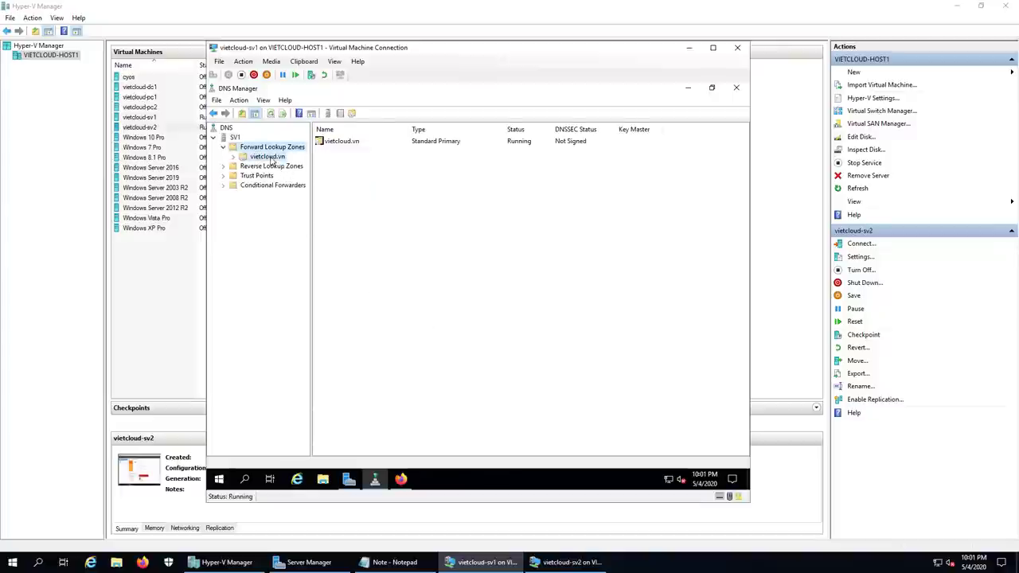
left_click(269, 157)
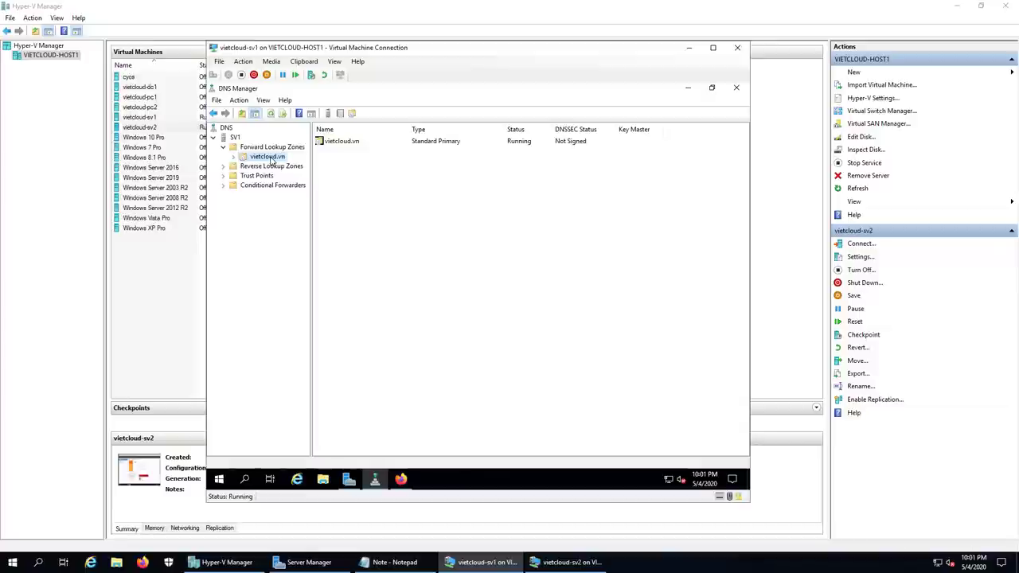
right_click(269, 158)
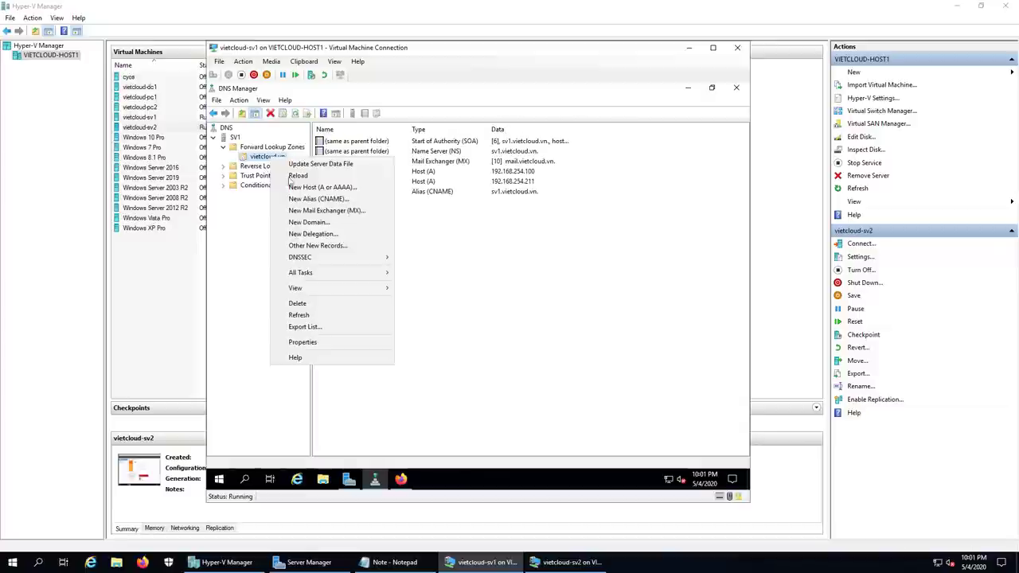
left_click(322, 342)
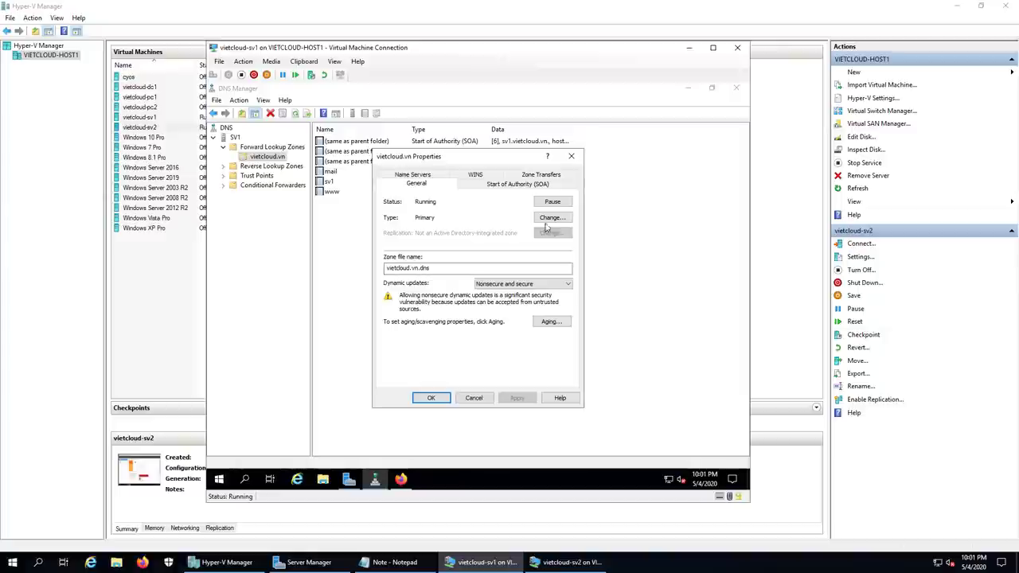
left_click(540, 175)
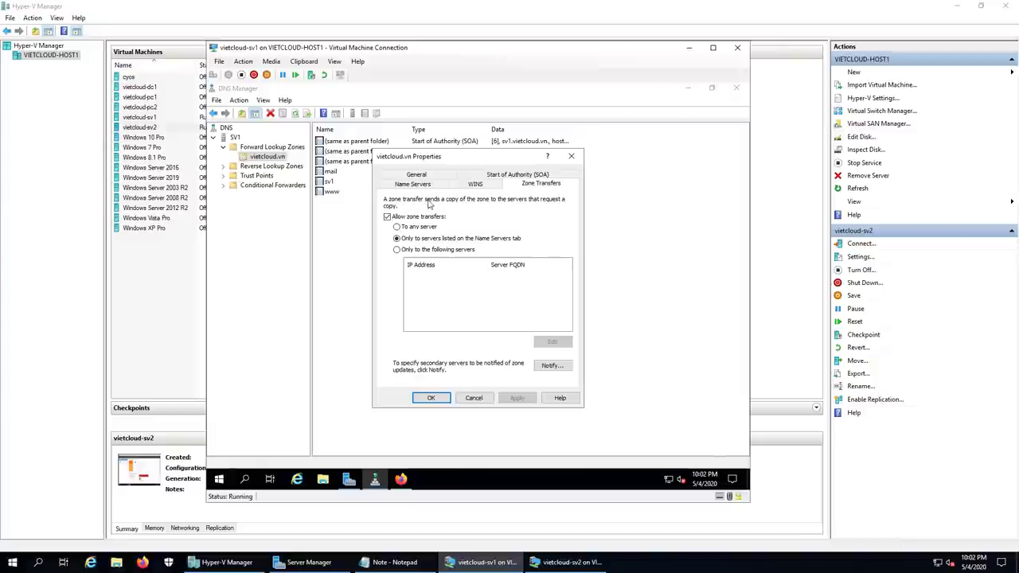
left_click(416, 185)
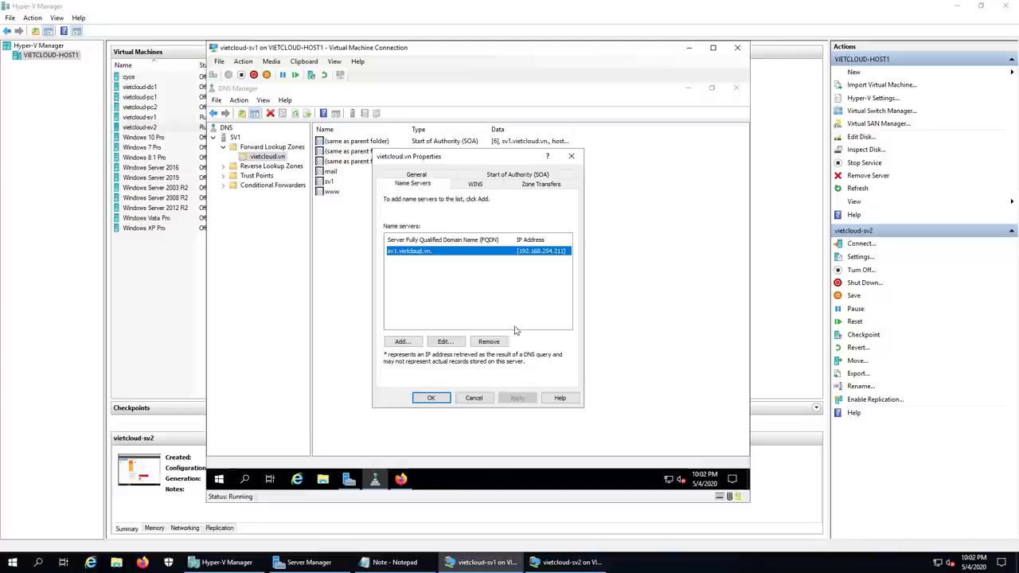
Step: Add name server sv2.vietcloud.vn with IP 192.168.254.212 to vietcloud.vn and close Properties
left_click(402, 342)
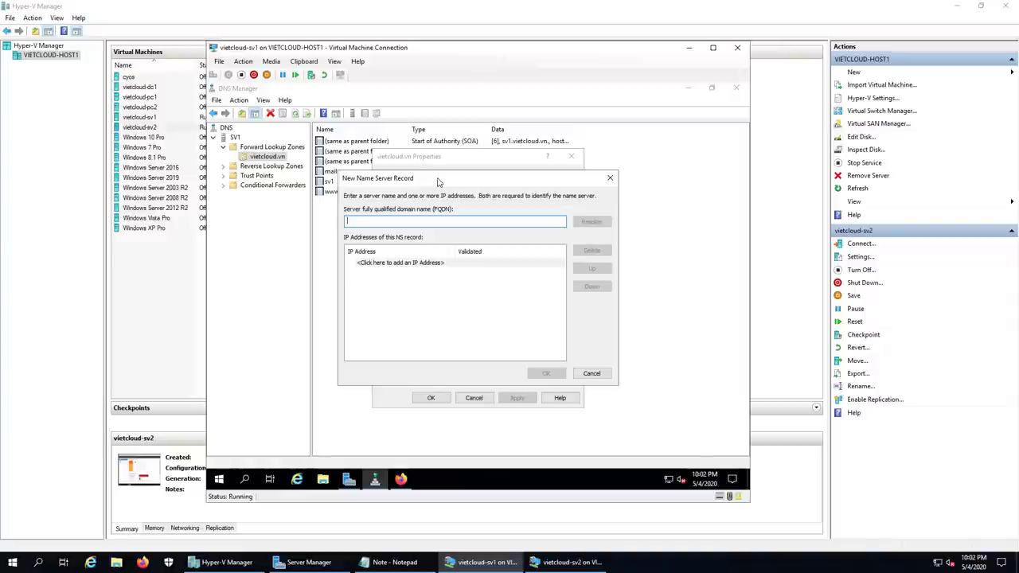
type("sv2.vietc")
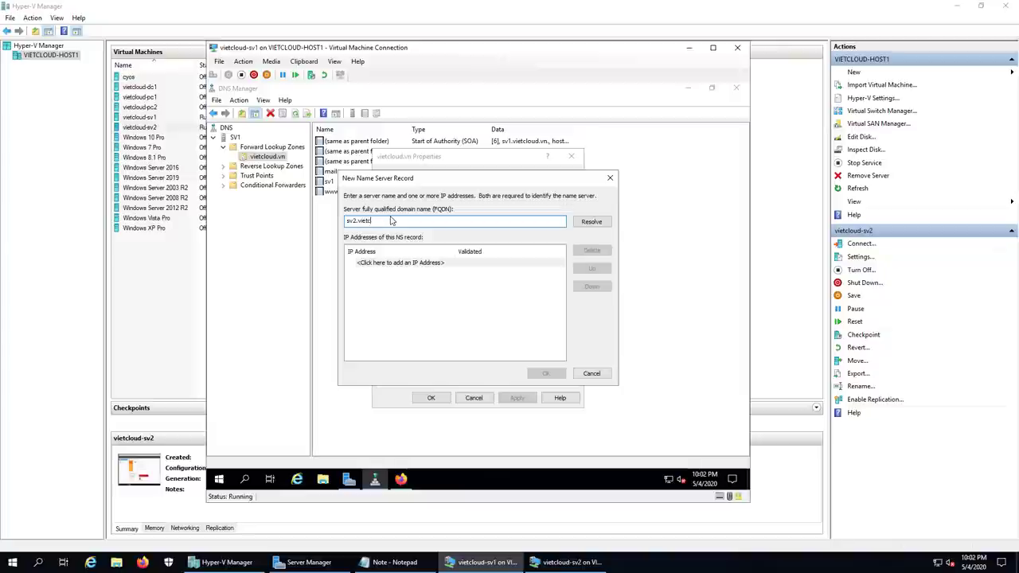
type("loud.vn")
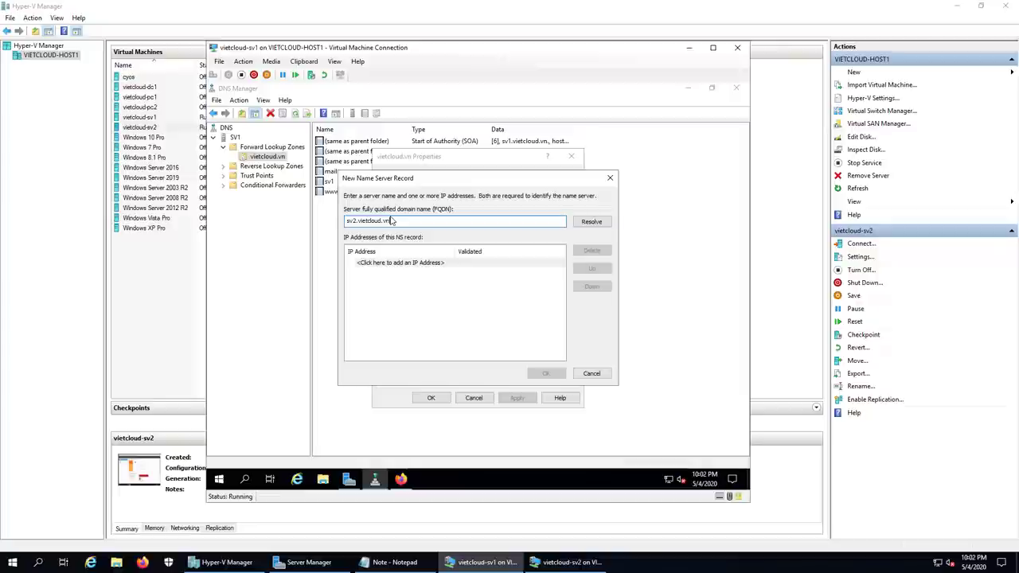
left_click(395, 268)
type("19")
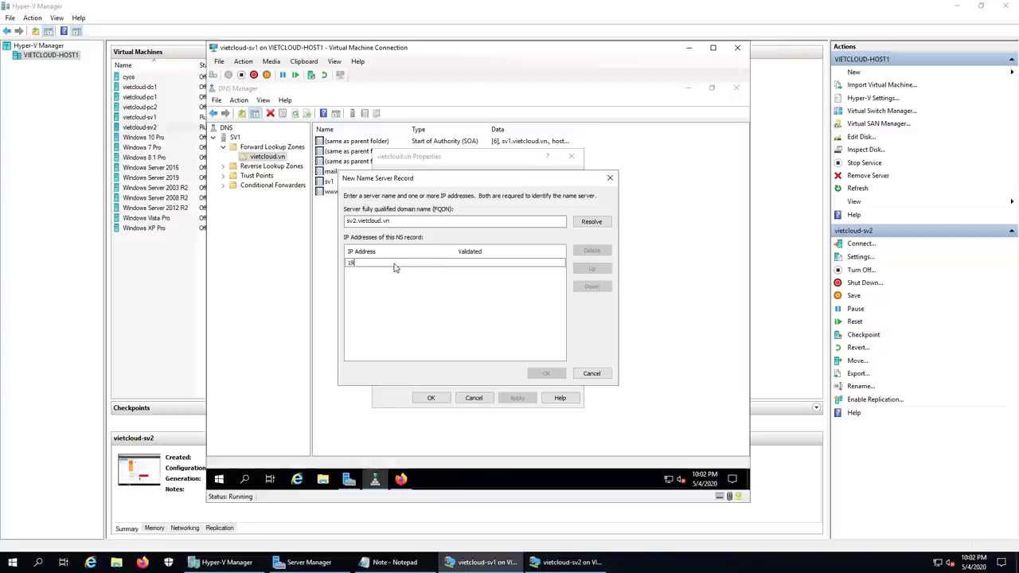
type("2.168.254.212")
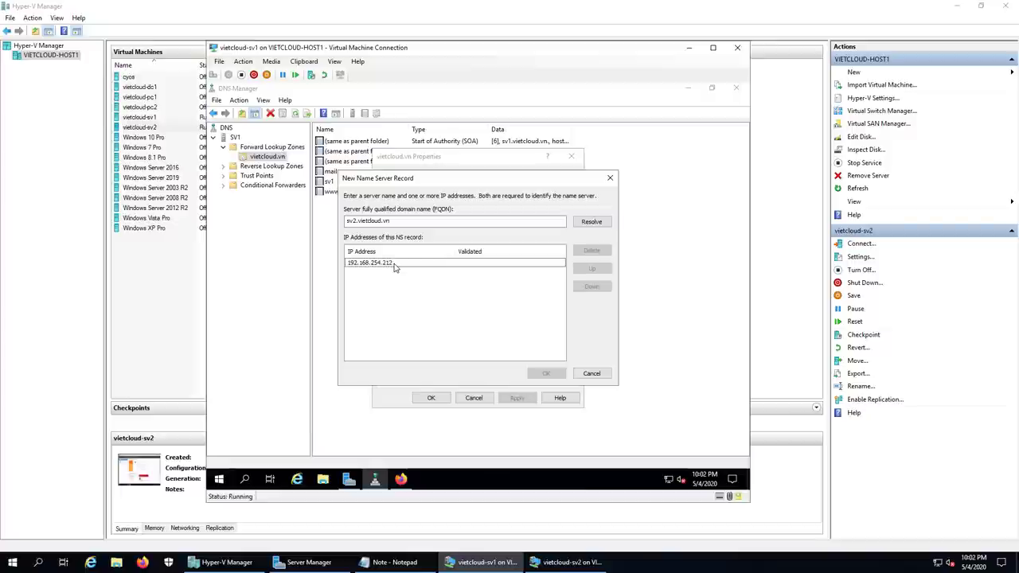
left_click(428, 311)
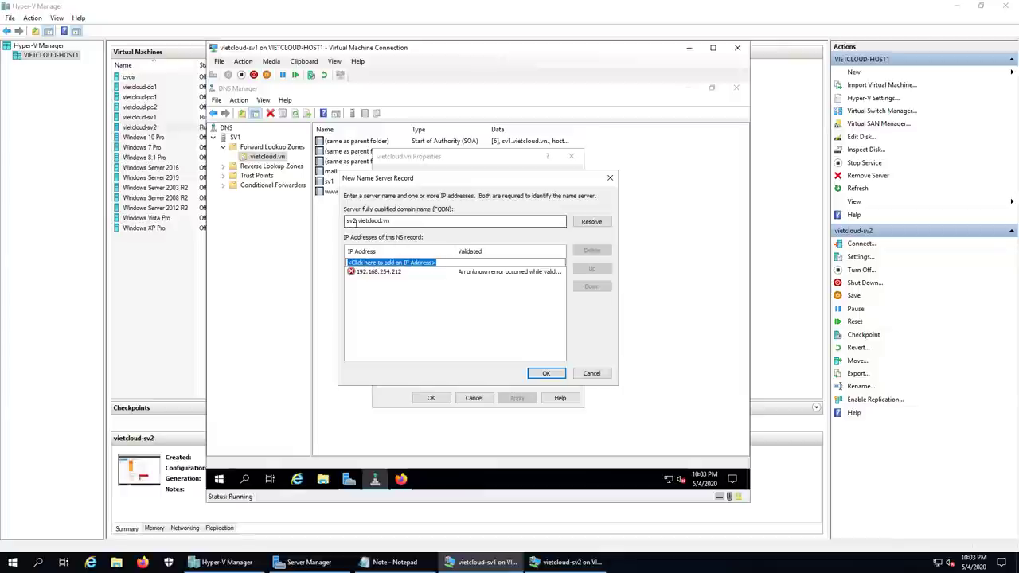
left_click(379, 221)
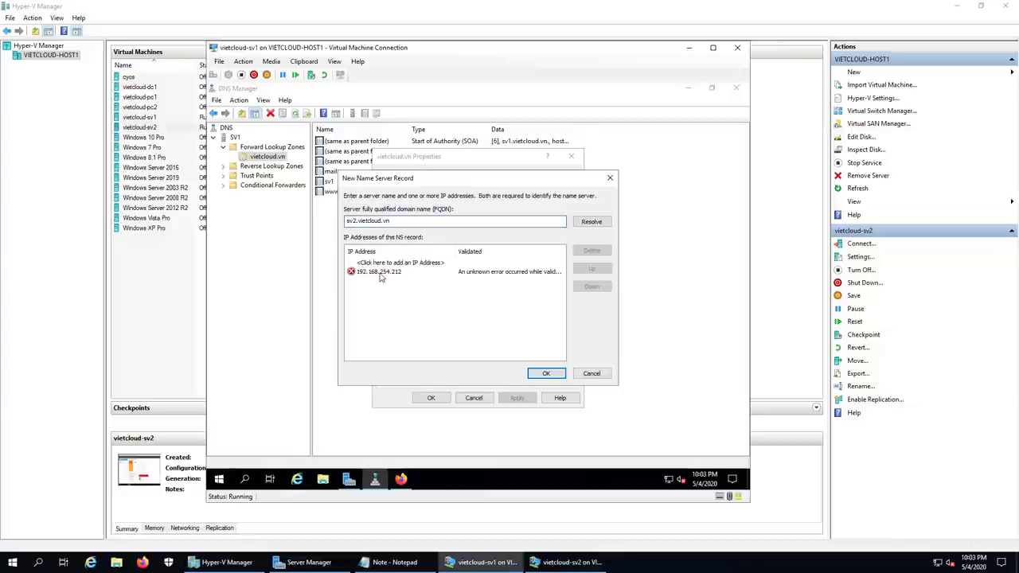
left_click(446, 311)
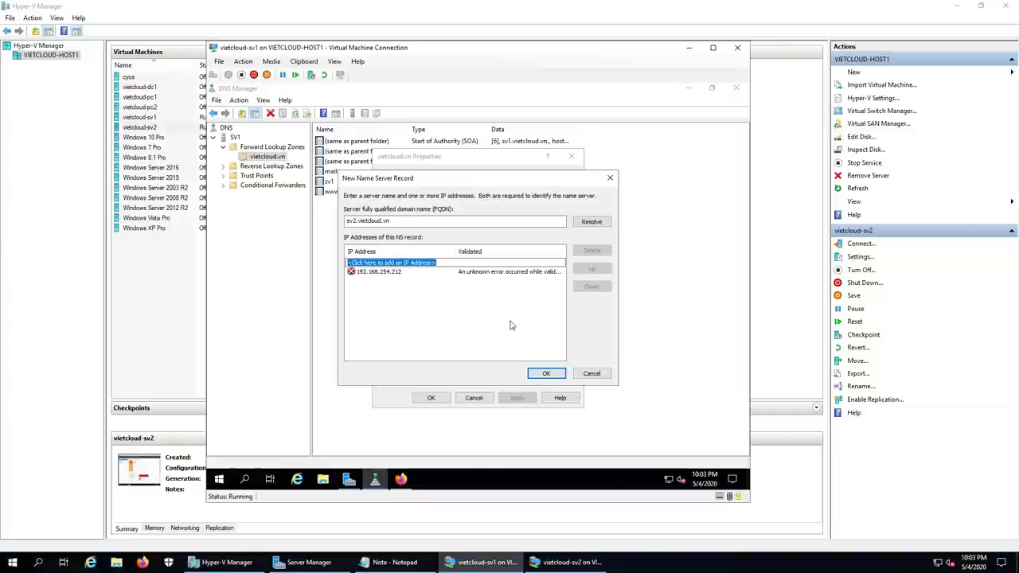
left_click(546, 375)
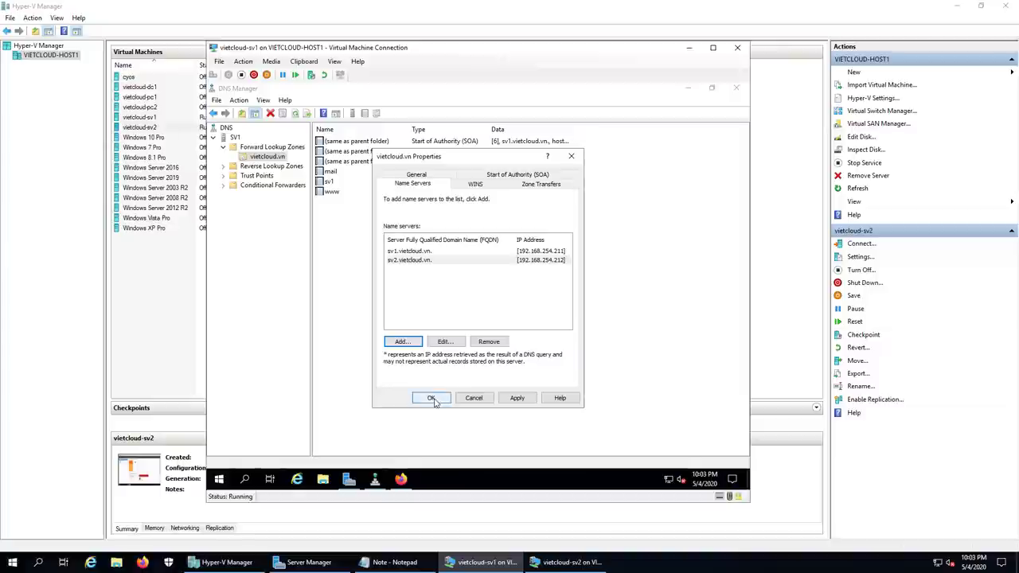
left_click(430, 398)
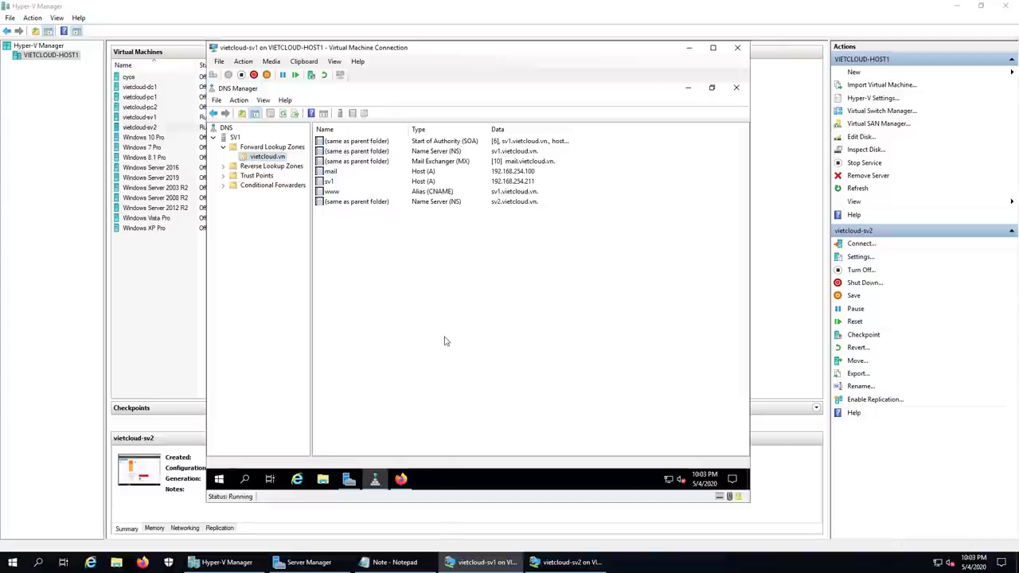
Step: Open 254.168.192.in-addr.arpa's Properties, review Zone Transfers, then view its Name Servers list
double_click(257, 169)
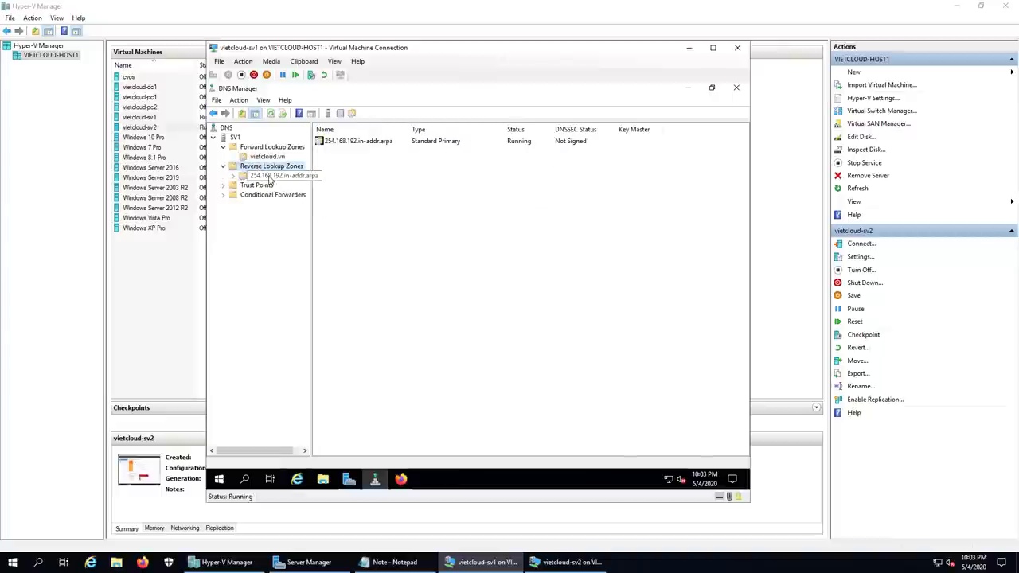
left_click(272, 177)
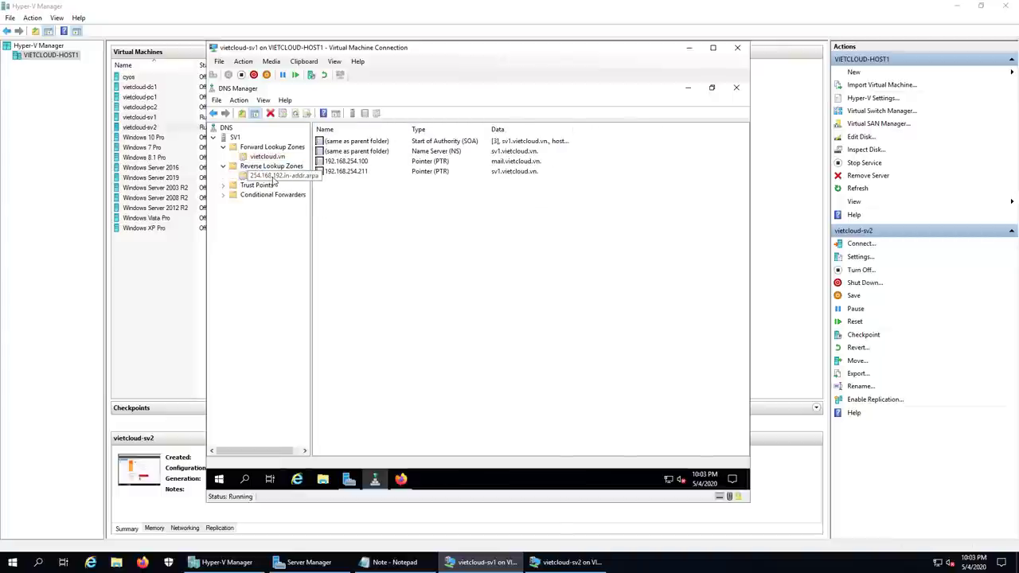
right_click(274, 181)
left_click(318, 341)
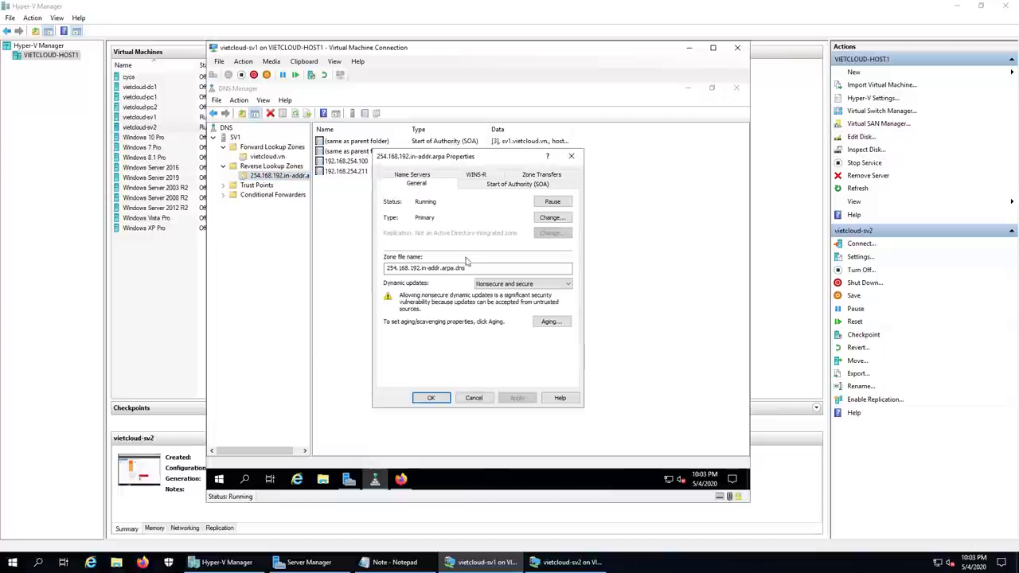
left_click(530, 176)
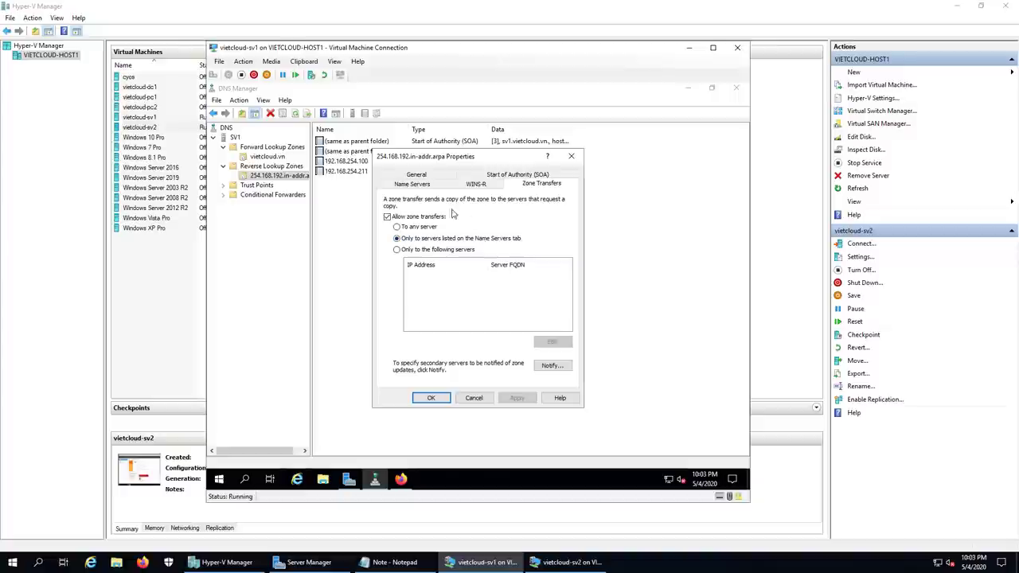
left_click(413, 186)
Step: Add name server sv2.vietcloud.vn at 192.168.254.212 to the reverse zone and close Properties
left_click(405, 343)
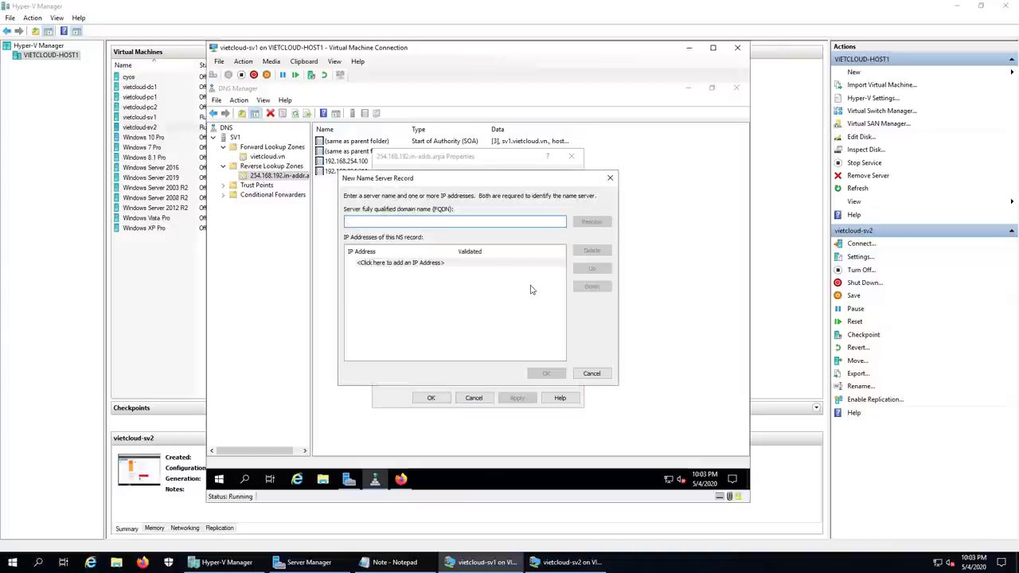
type("sv2.vietcloud.vn")
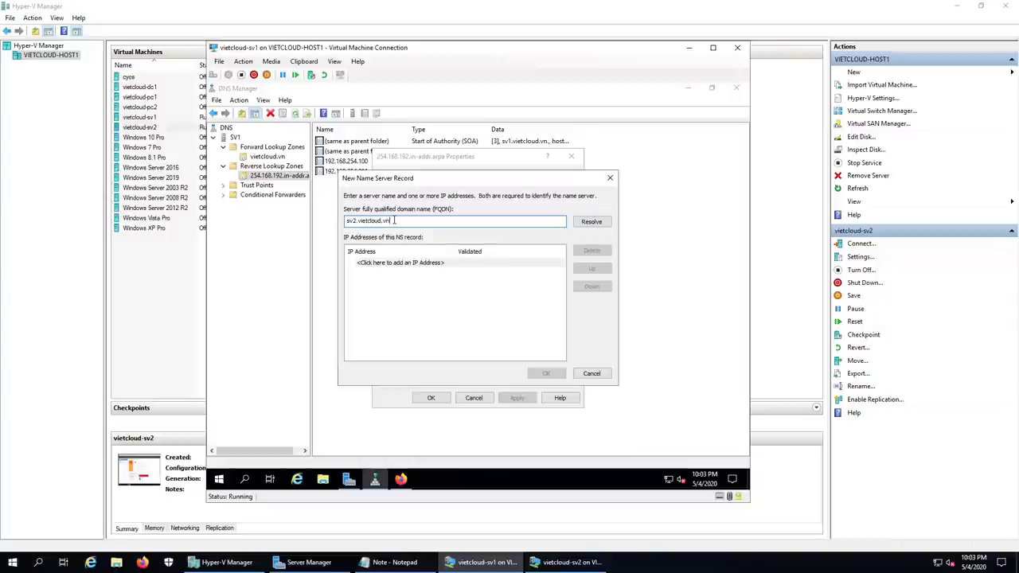
left_click(398, 265)
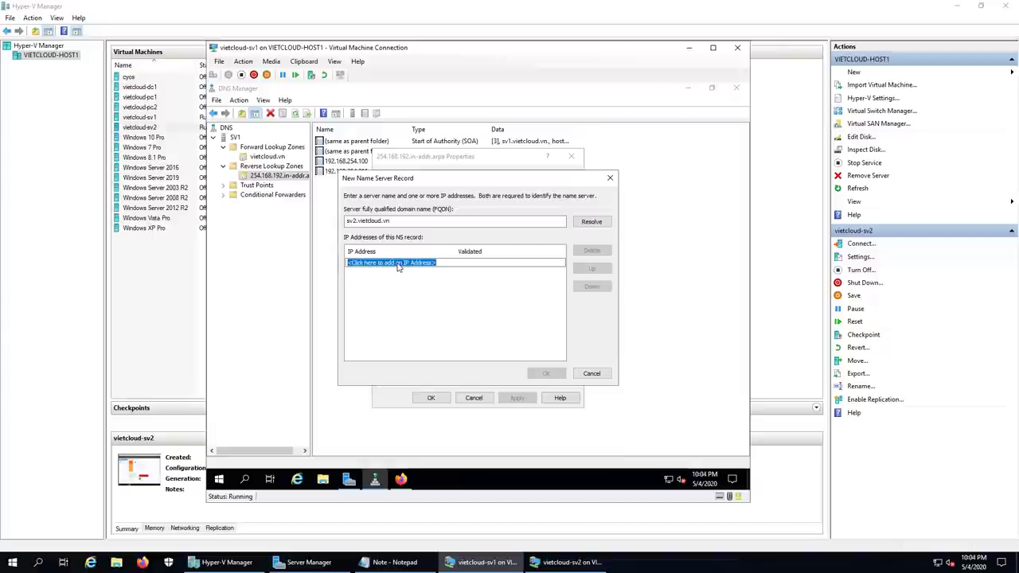
type("192.168")
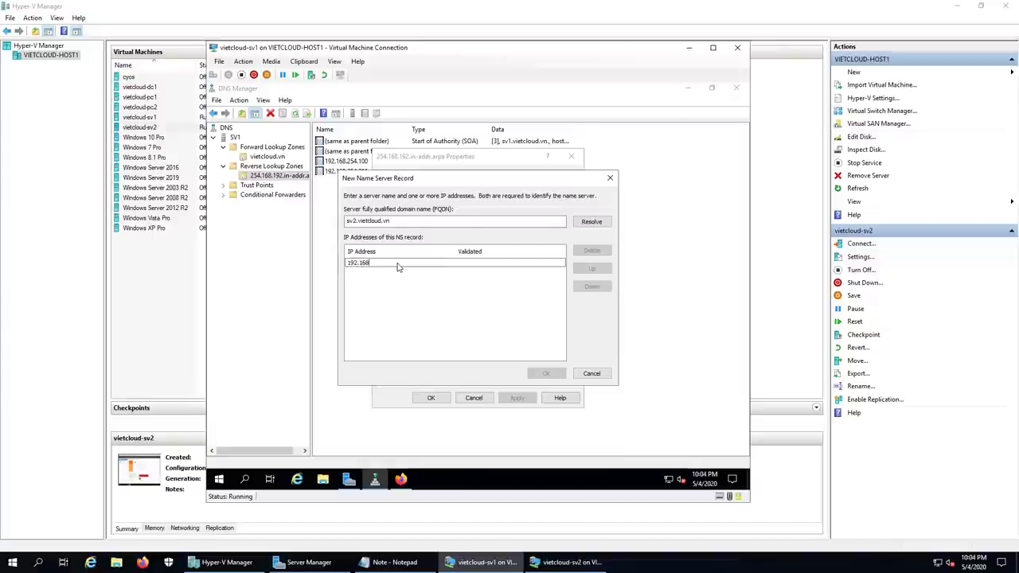
type(".254.212")
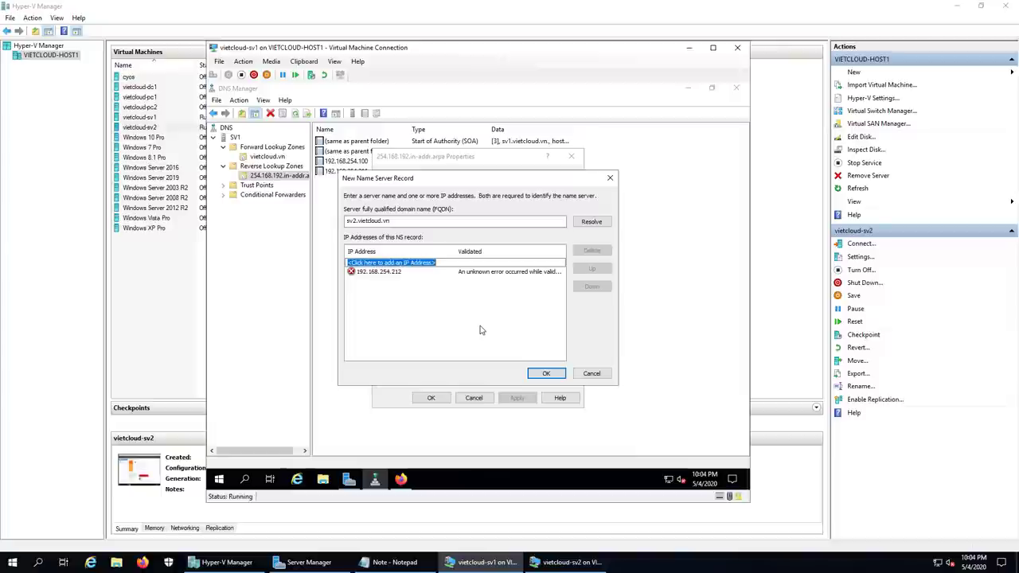
left_click(546, 373)
left_click(428, 399)
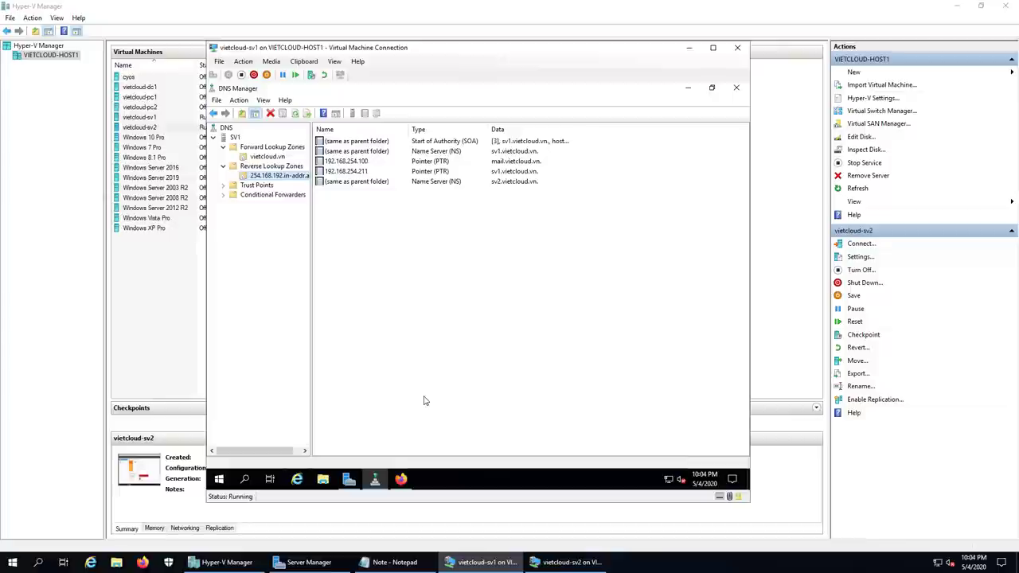
Step: Switch to the SV2 virtual machine and launch Network Connections with ncpa.cpl
left_click(689, 48)
left_click(565, 562)
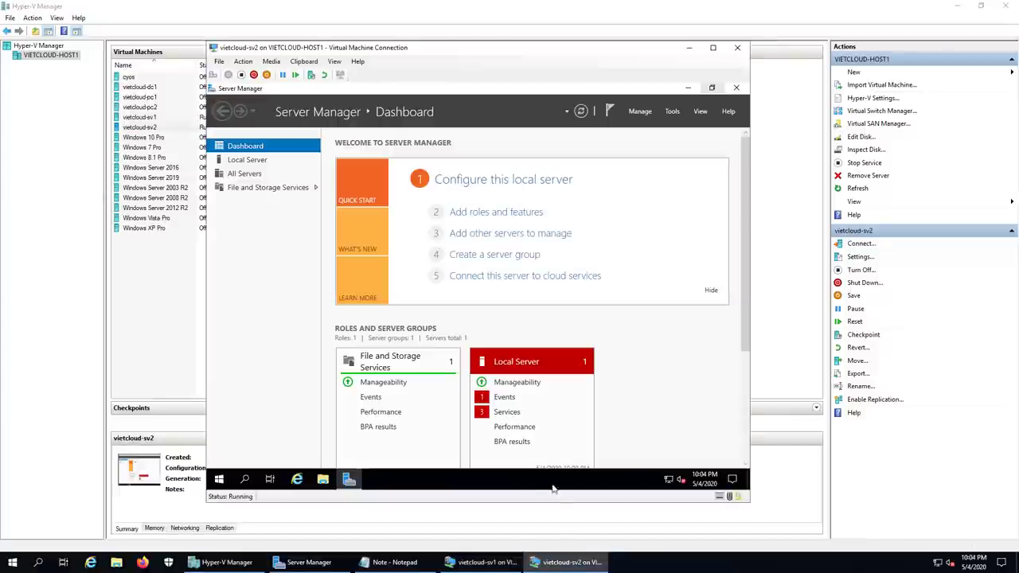
right_click(219, 478)
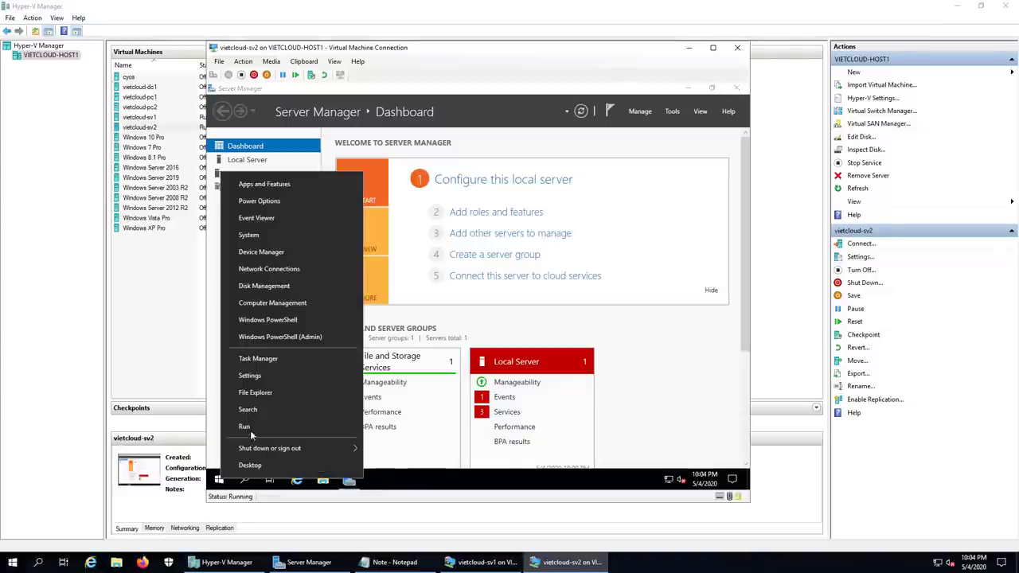
left_click(244, 427)
type("ncpa.cpl")
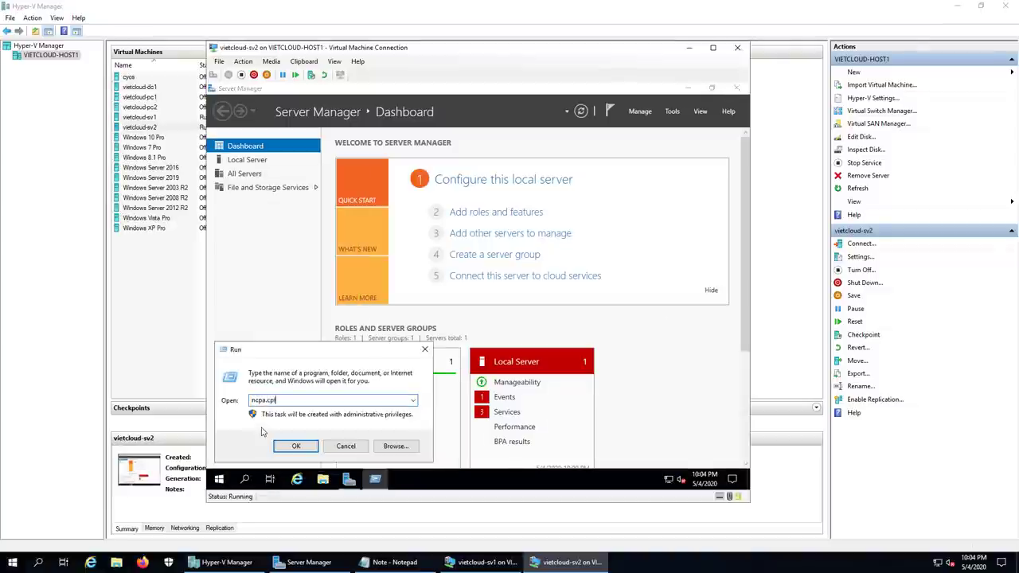
key("Return")
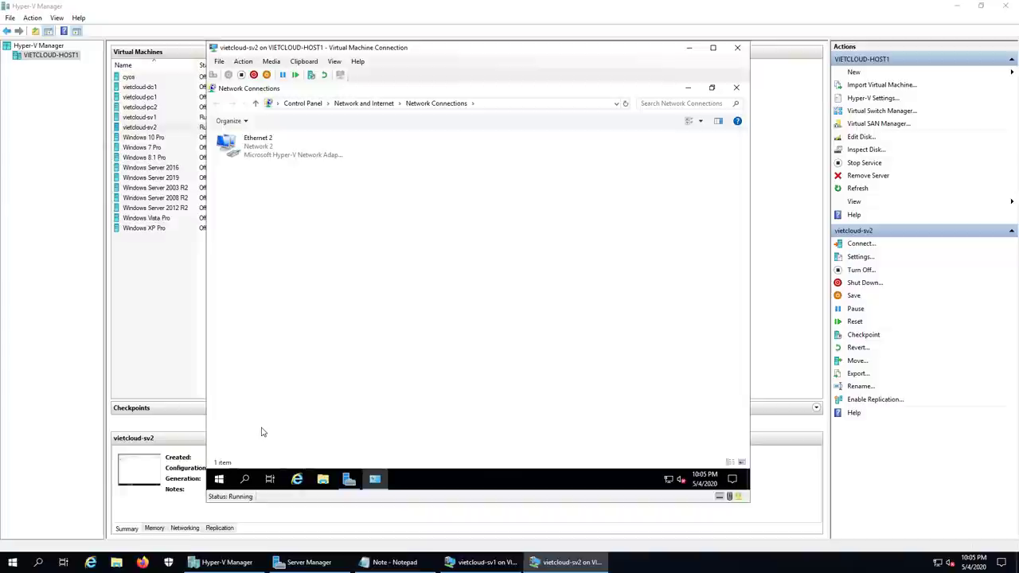
Step: Set Ethernet 2's IPv4 preferred DNS server to 192.168.254.211 and close its dialogs
double_click(272, 155)
left_click(415, 368)
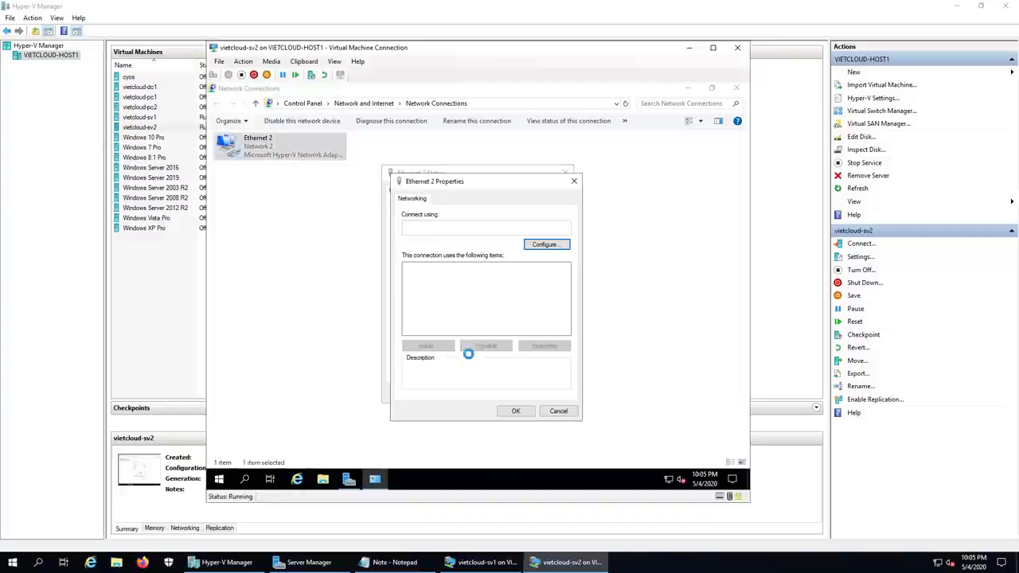
left_click(467, 295)
left_click(559, 346)
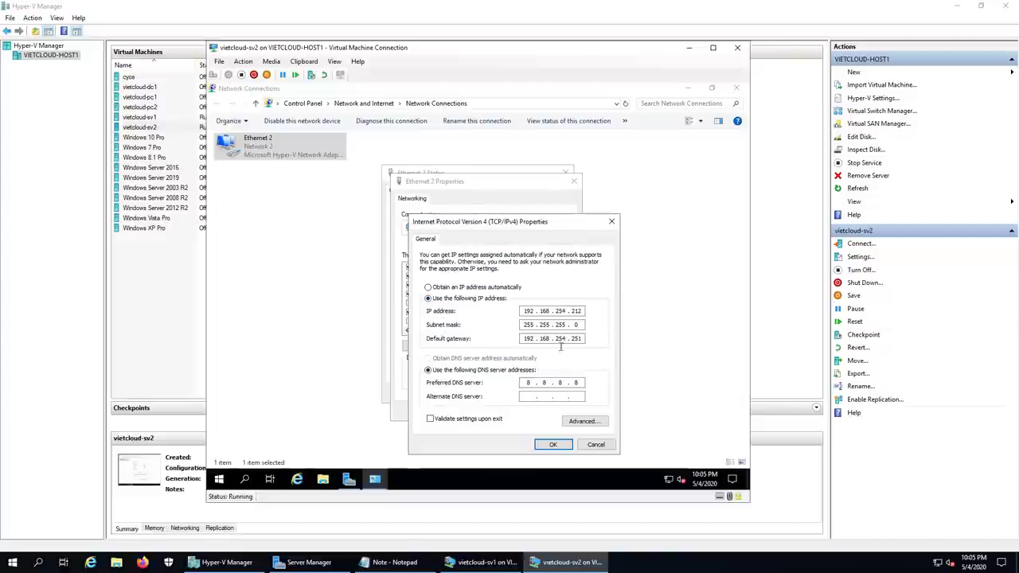
left_click(567, 311)
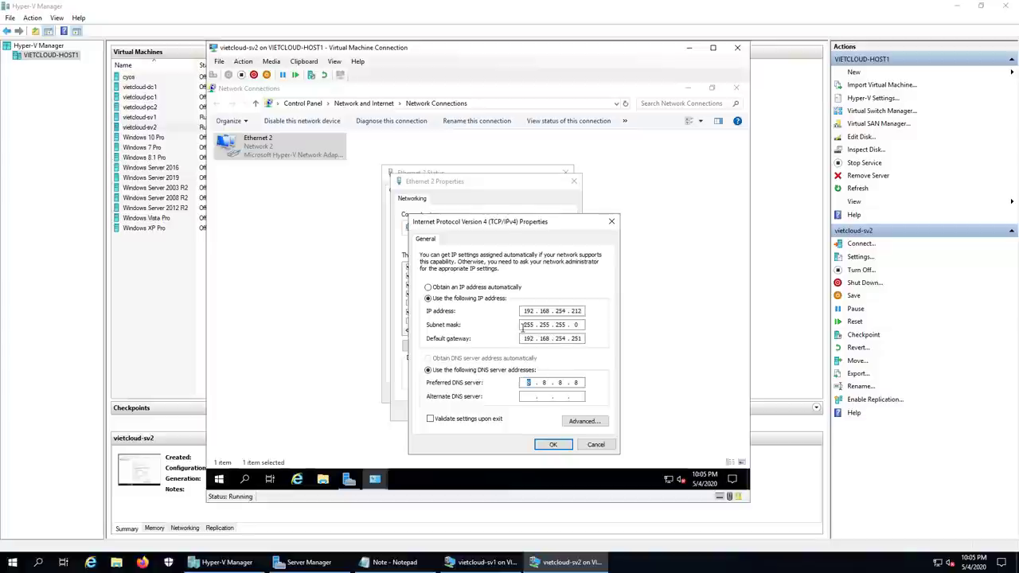
type("192 . 168 . ")
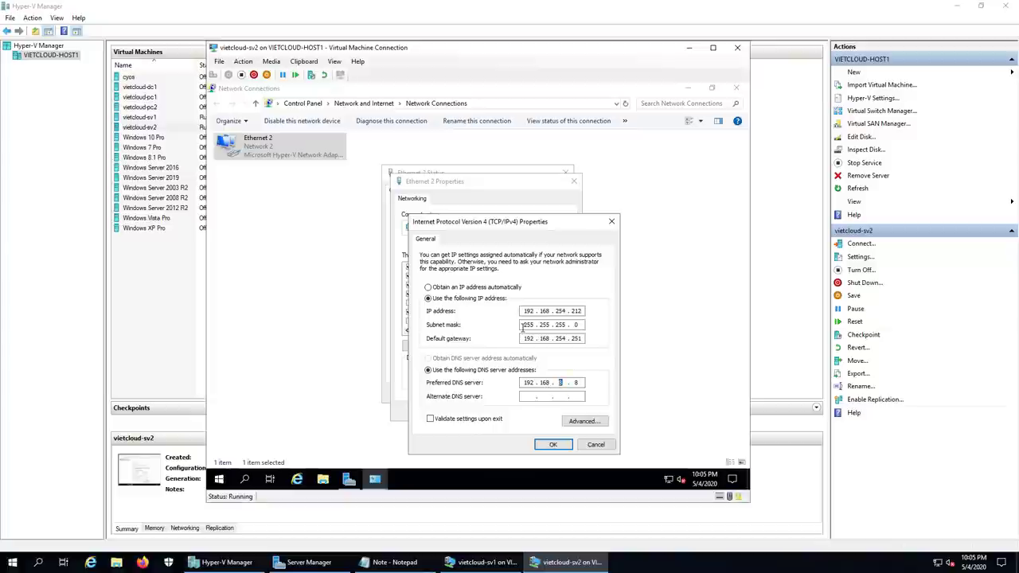
type("254 . 211")
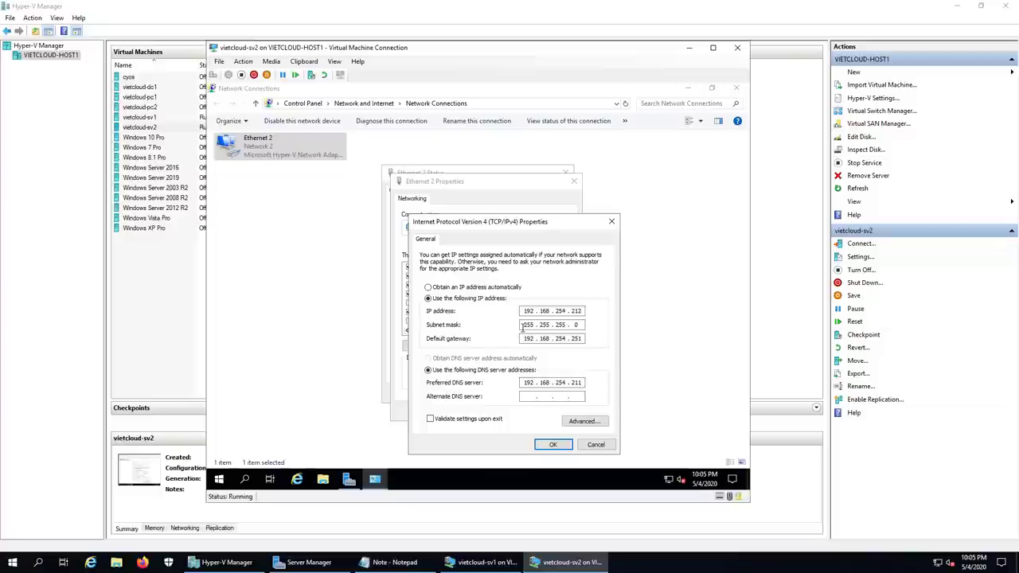
left_click(557, 446)
left_click(517, 411)
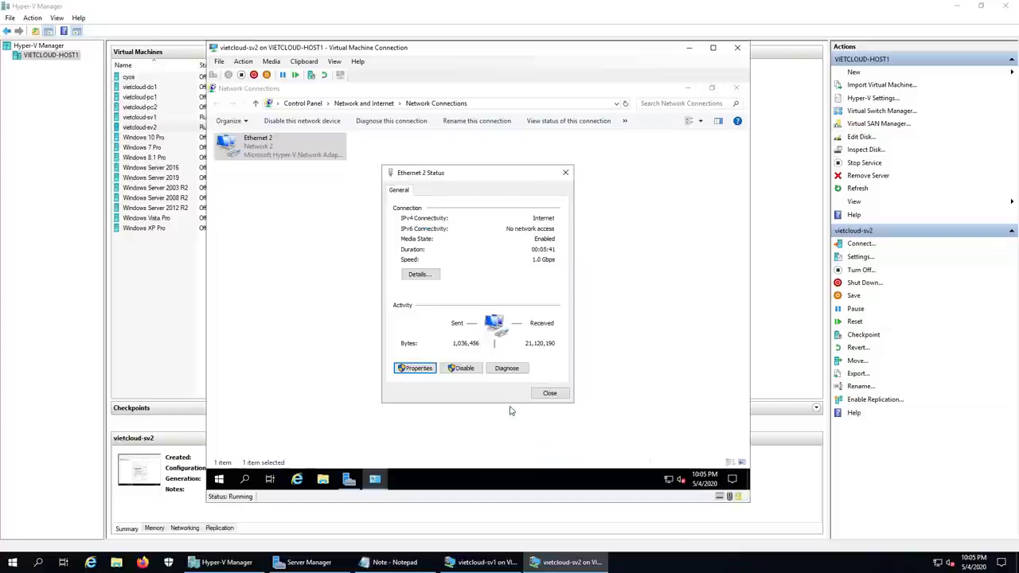
left_click(548, 394)
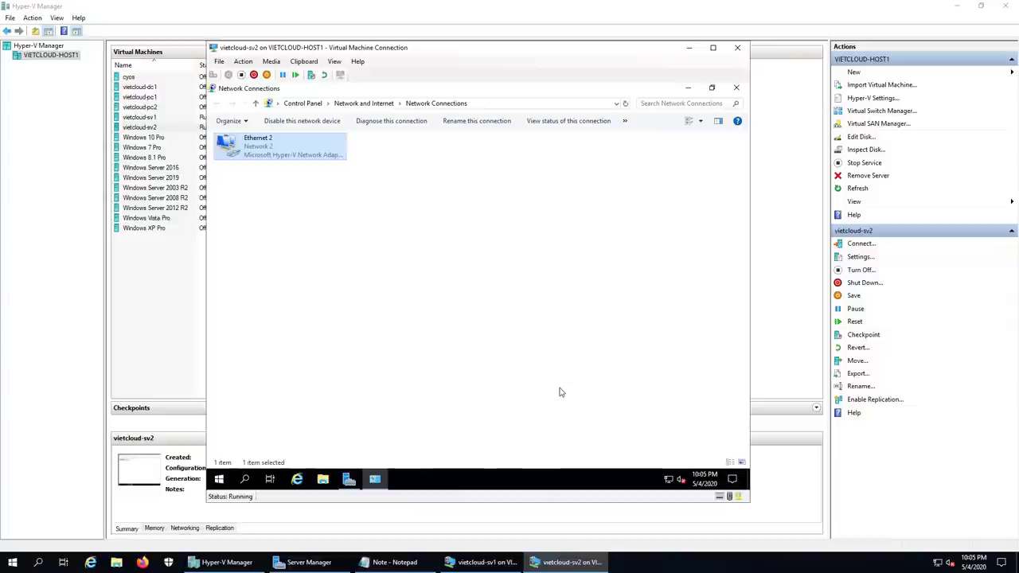
Step: Start Add Roles and Features with role-based installation targeting server sv2
left_click(736, 87)
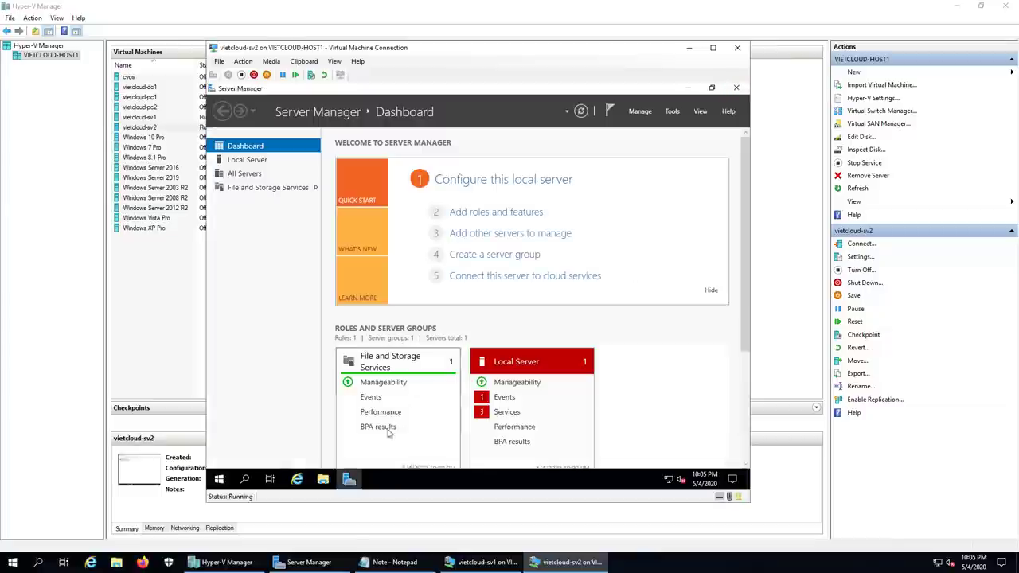
left_click(642, 111)
left_click(646, 129)
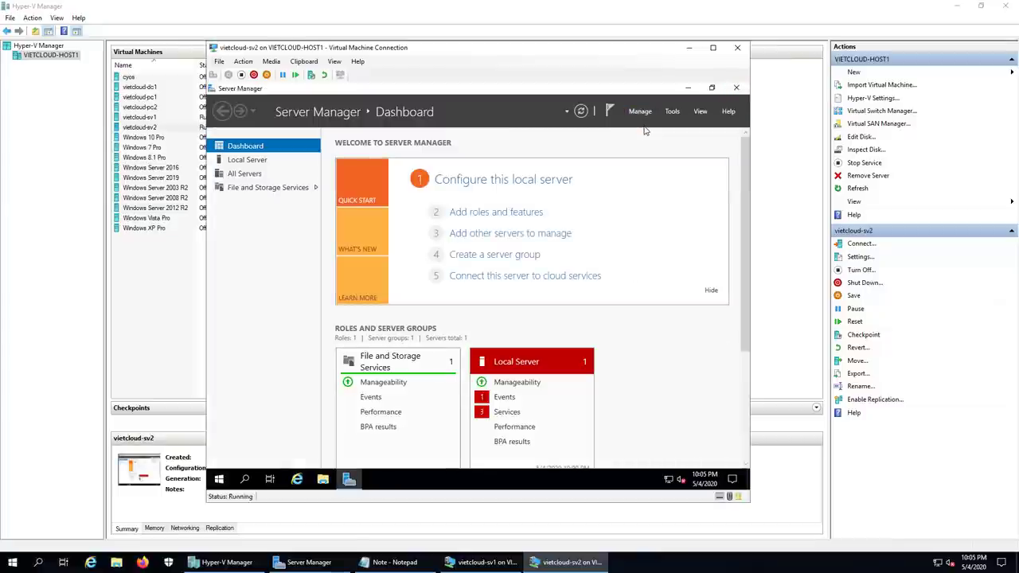
left_click(523, 395)
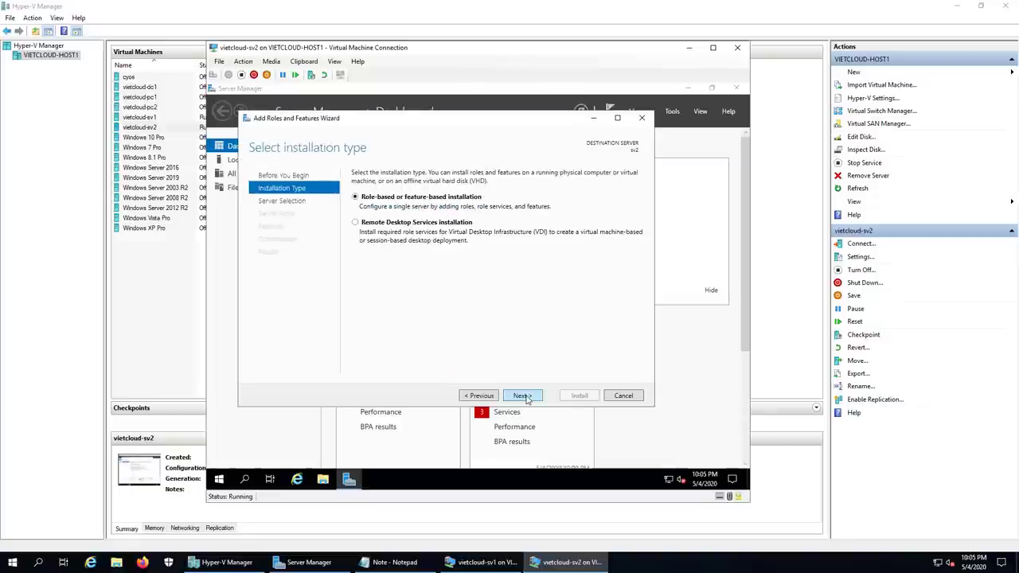
left_click(523, 396)
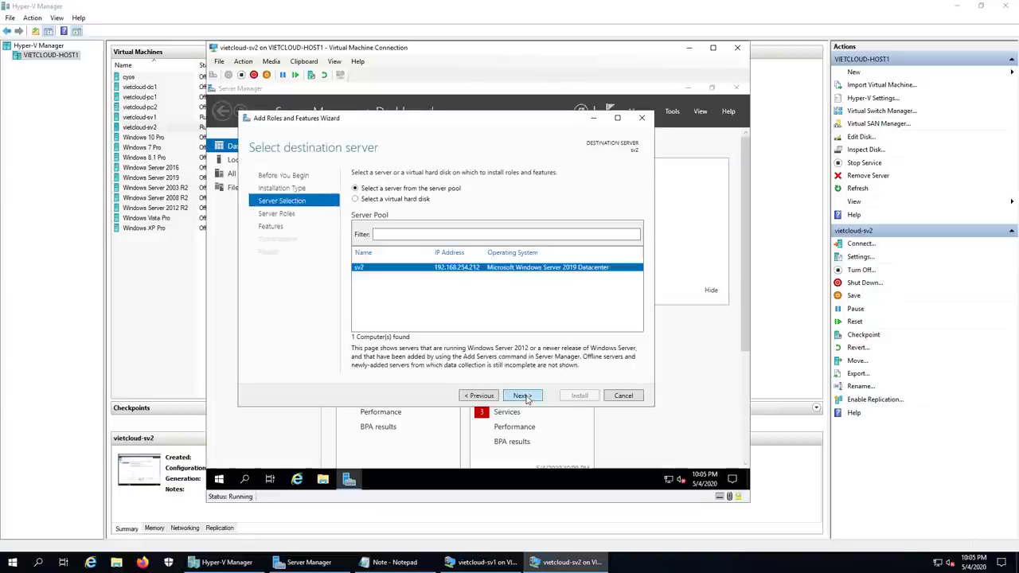
left_click(523, 395)
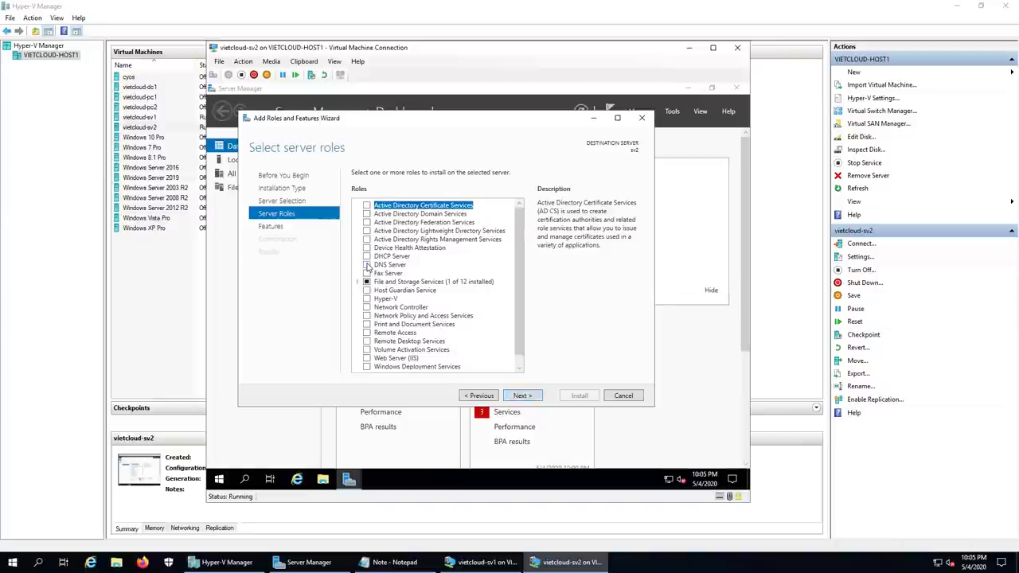
Step: Select the DNS Server role with its required features and install it
left_click(377, 273)
left_click(481, 349)
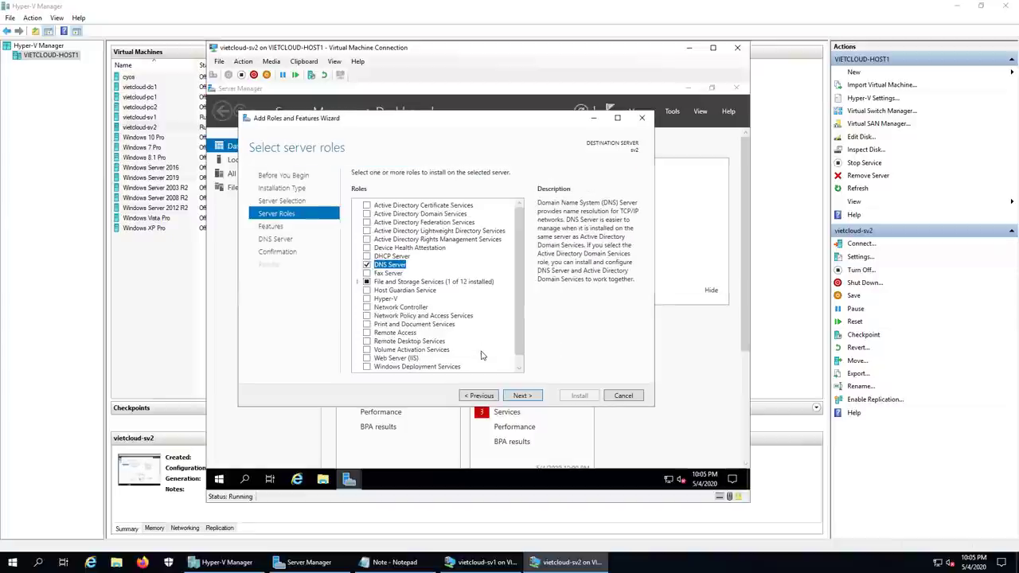
left_click(522, 396)
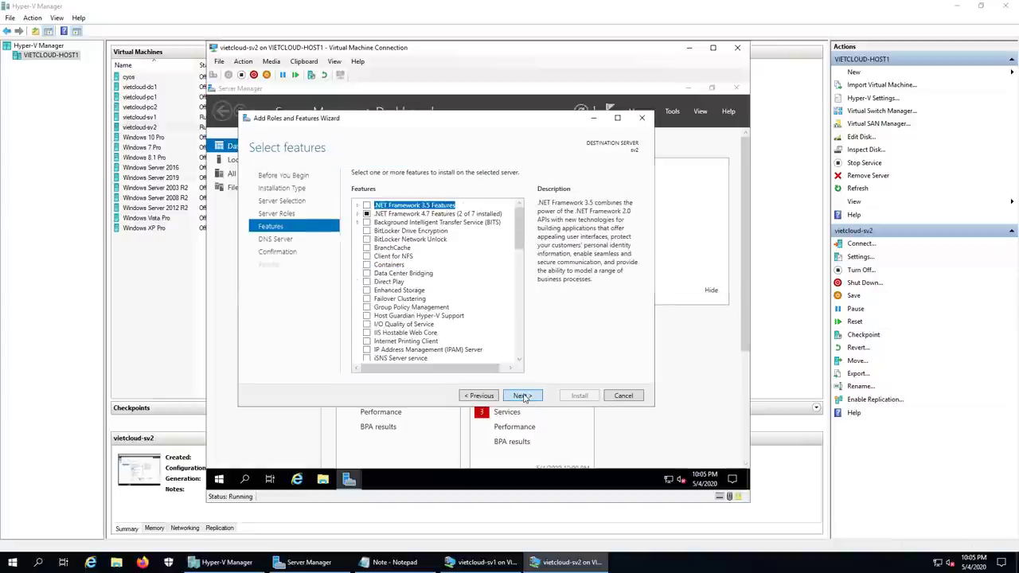
left_click(524, 397)
left_click(523, 396)
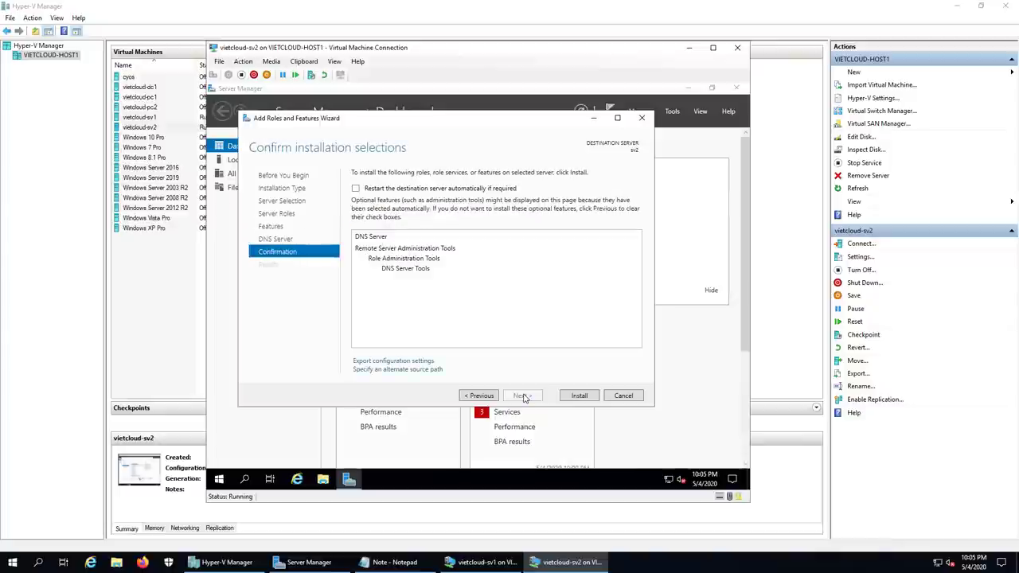
left_click(579, 399)
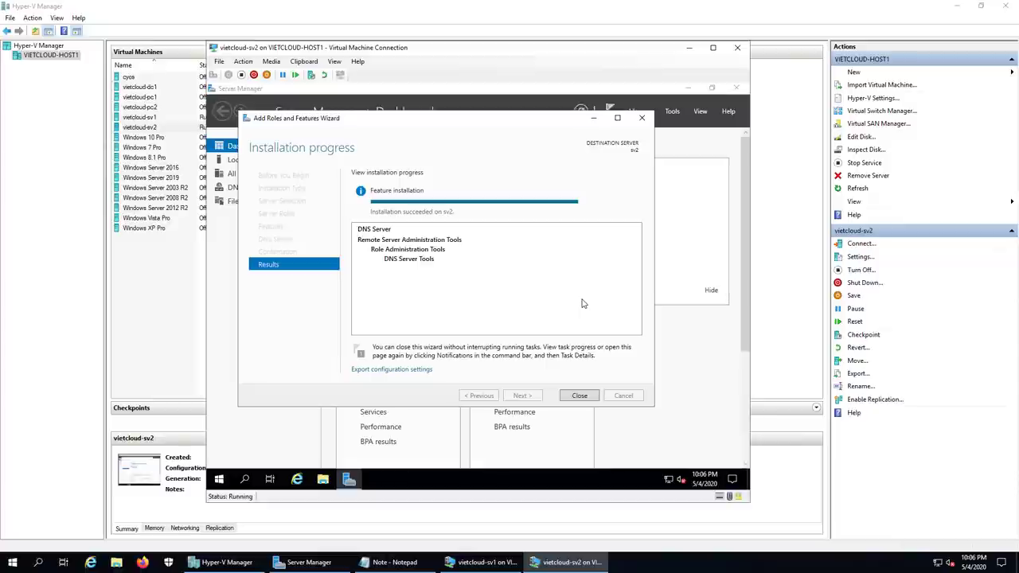
left_click(586, 396)
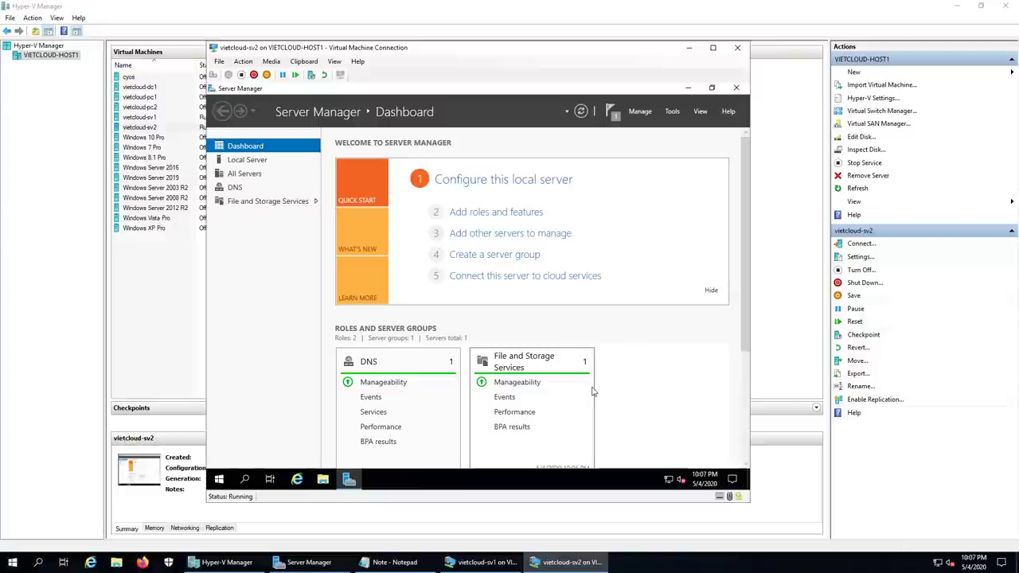
Step: Open DNS Manager from Tools, maximize it, and expand SV2 to Forward Lookup Zones
left_click(673, 111)
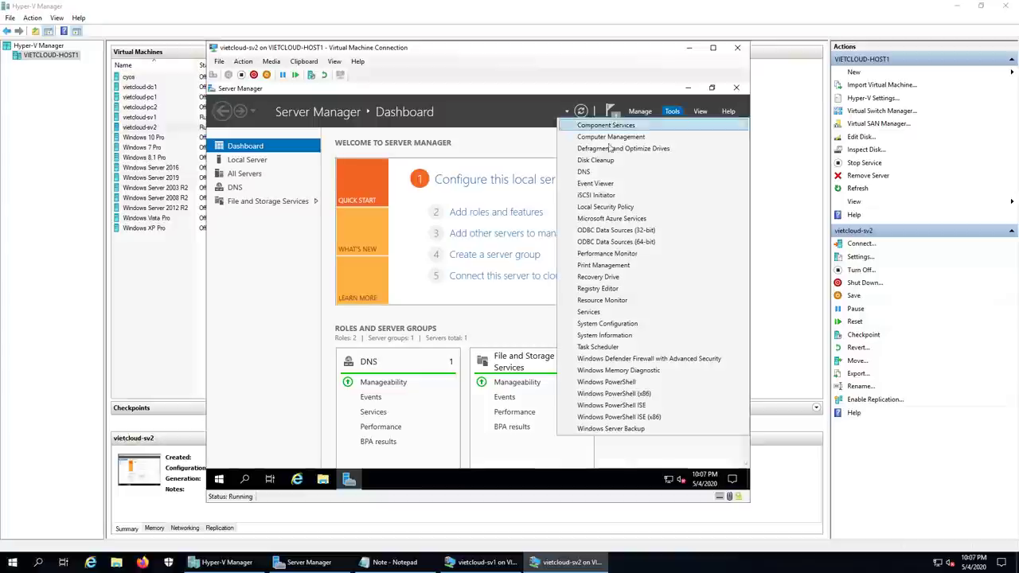
left_click(588, 171)
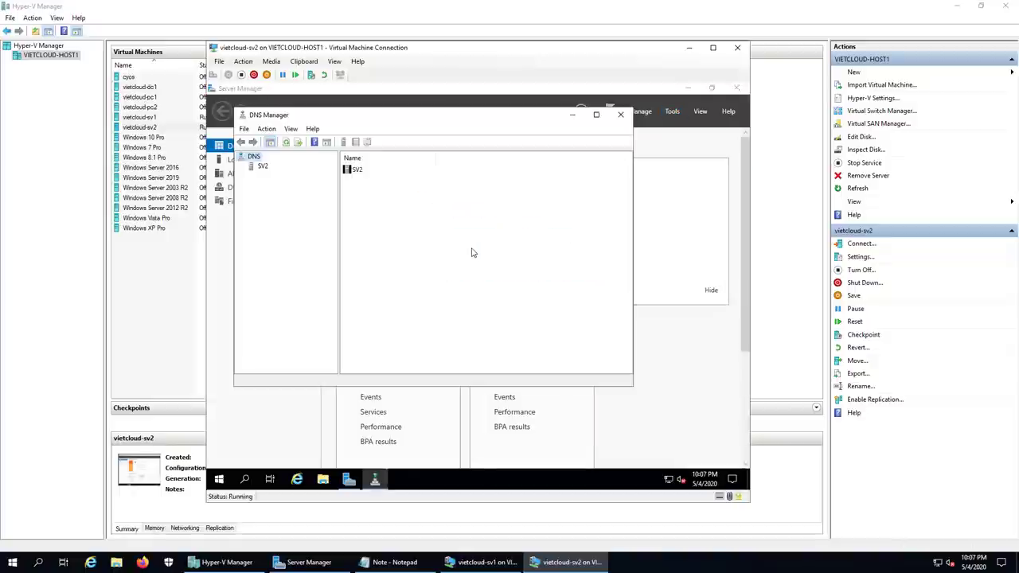
left_click(596, 113)
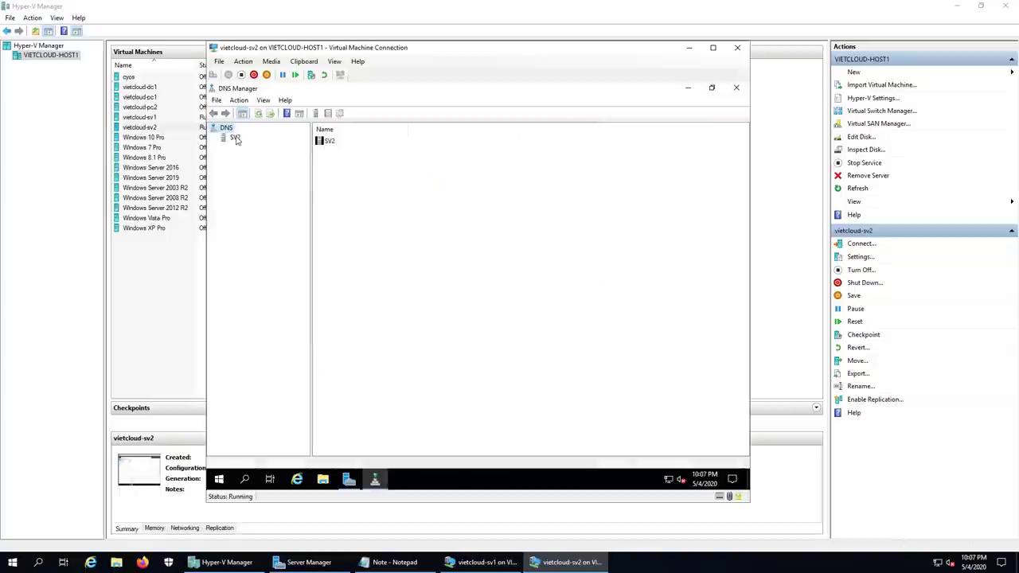
double_click(236, 138)
left_click(247, 151)
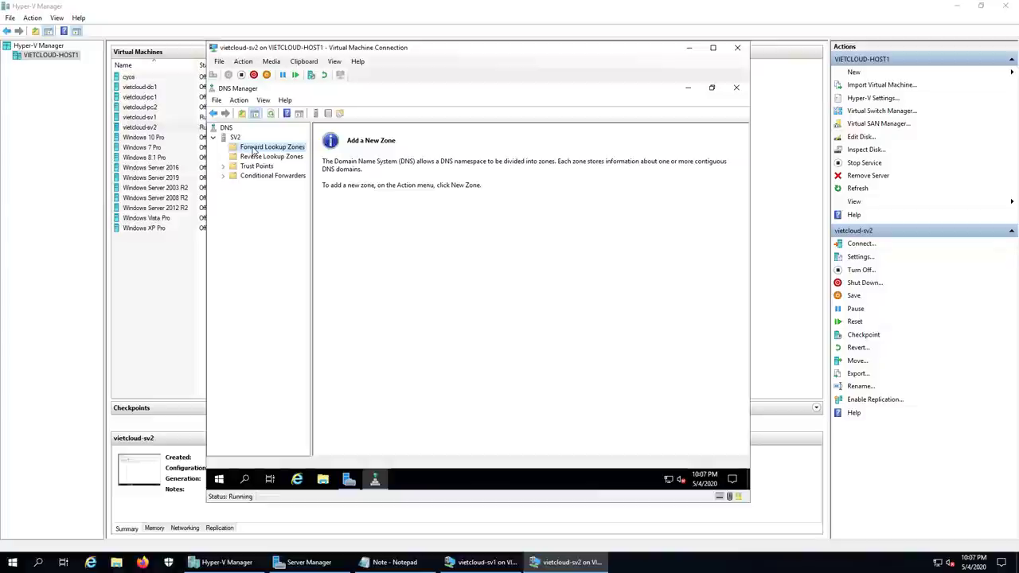
right_click(254, 149)
Step: Create the Secondary zone vietcloud.vn with master server 192.168.254.211
left_click(305, 158)
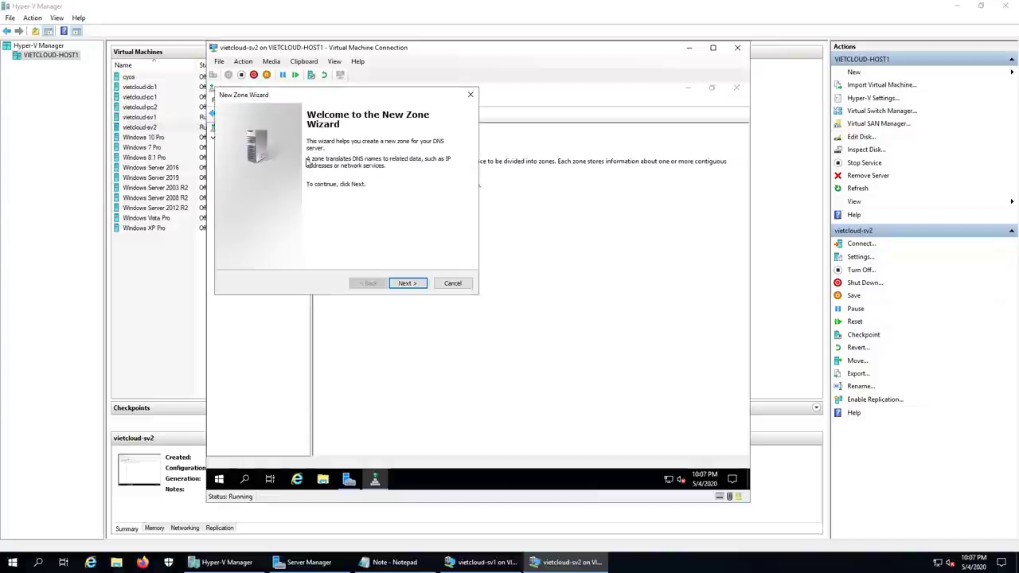
left_click(416, 287)
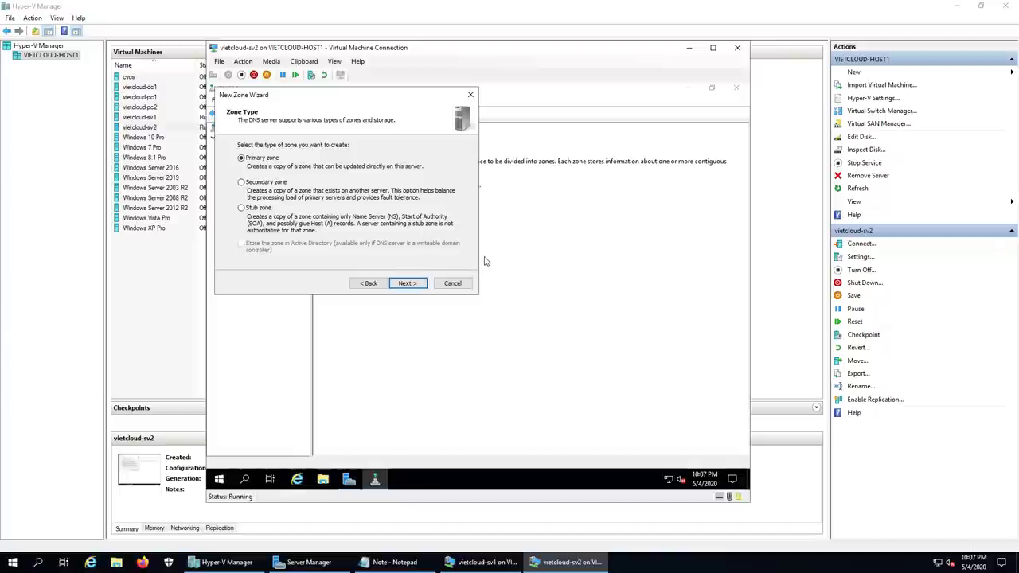
left_click(241, 183)
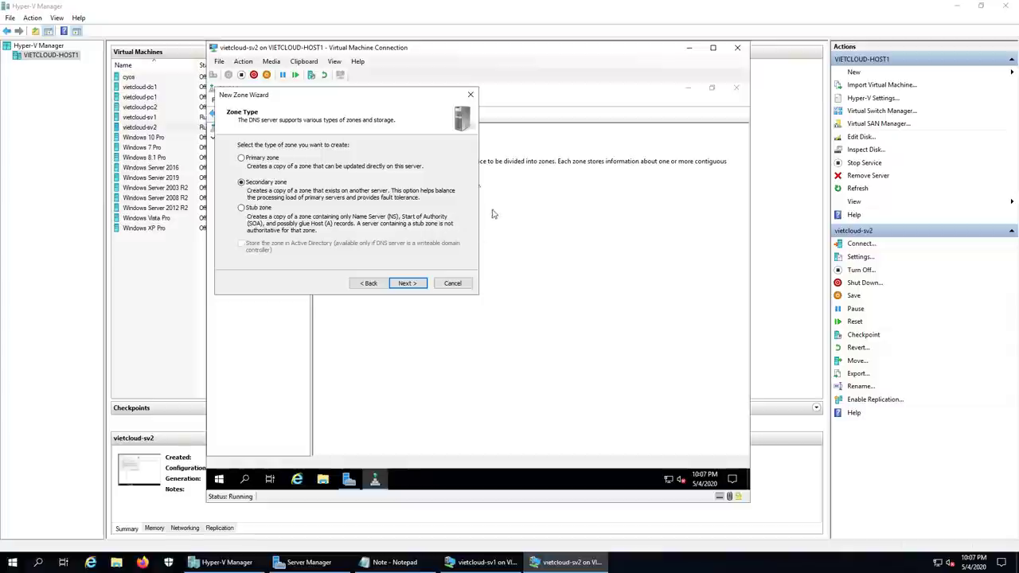
left_click(406, 284)
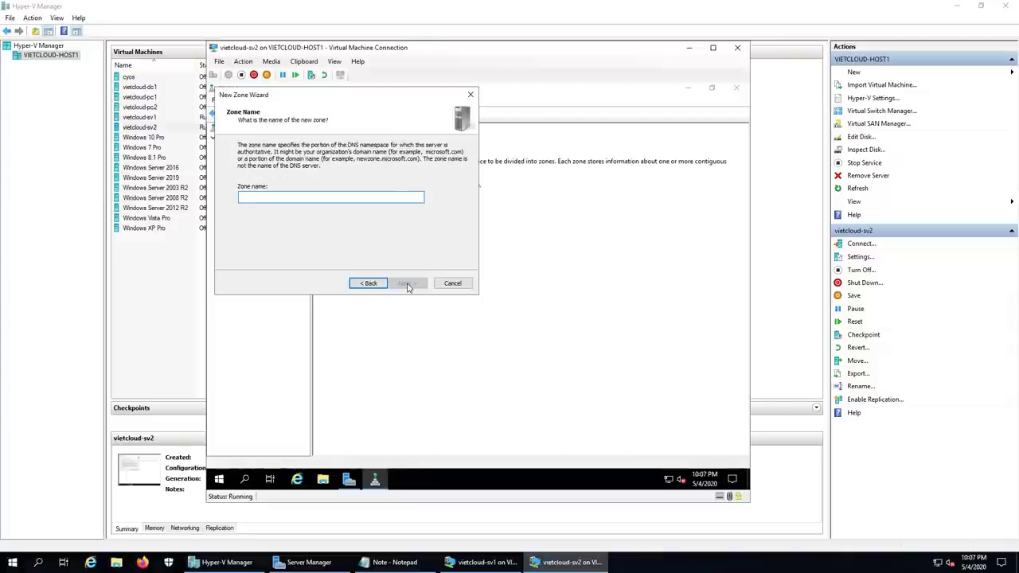
type("vietcloud.vn")
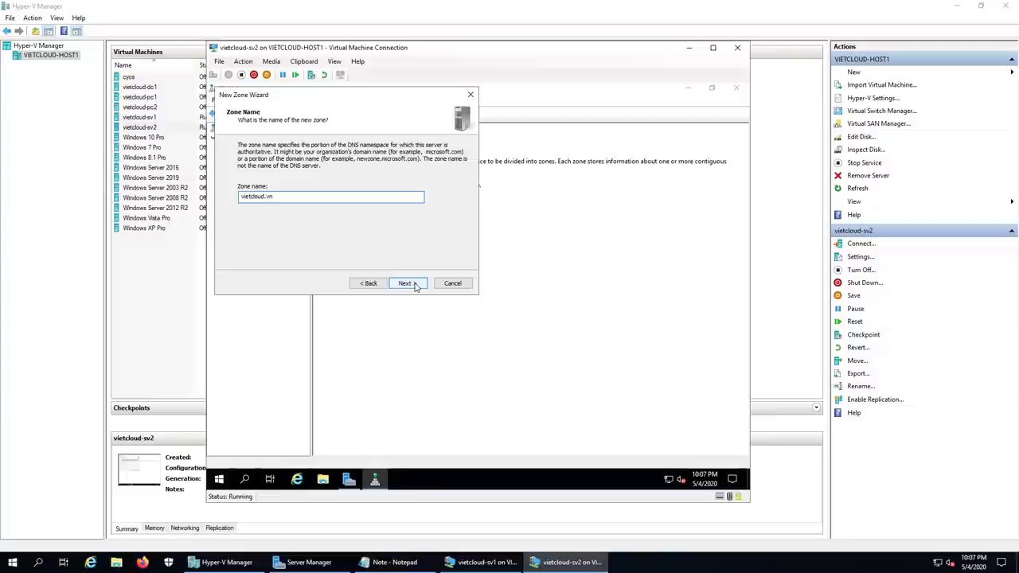
left_click(405, 284)
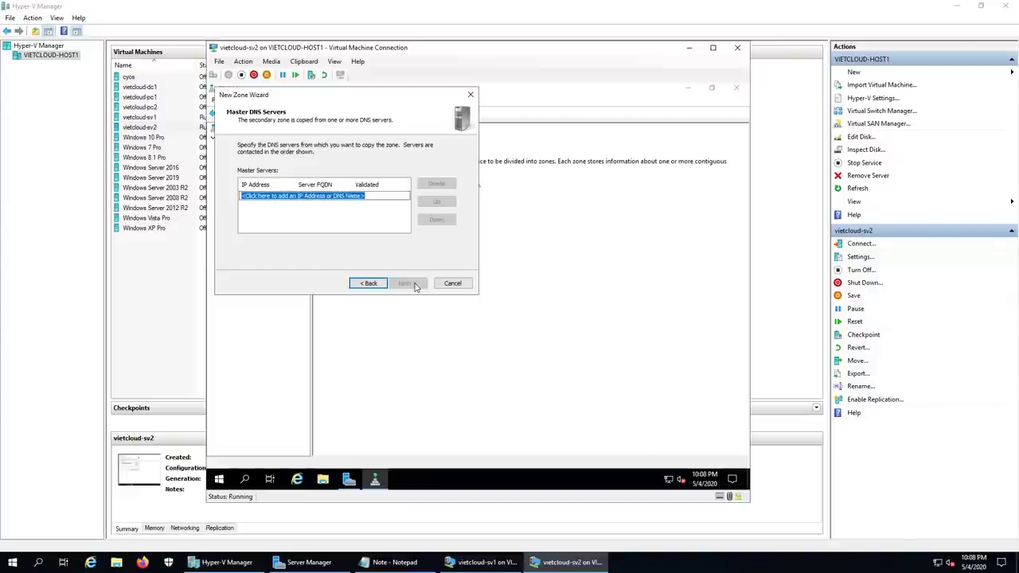
type("1")
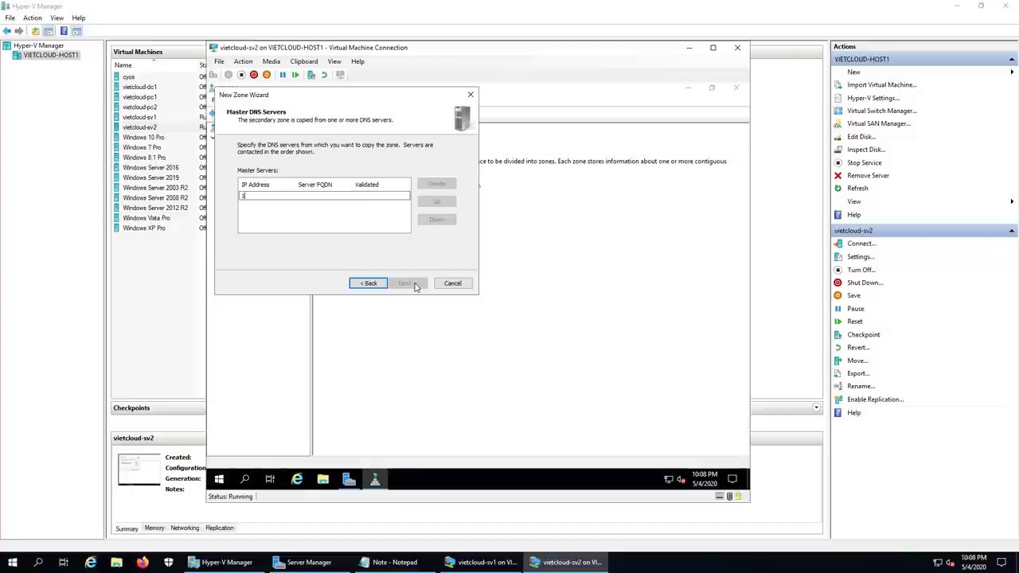
type("92.168.254.211")
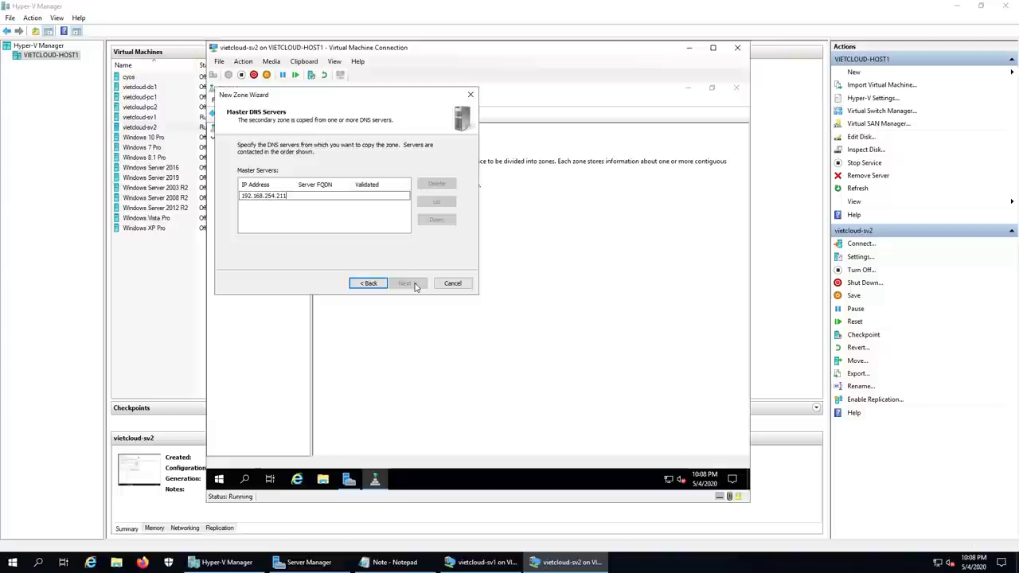
left_click(353, 224)
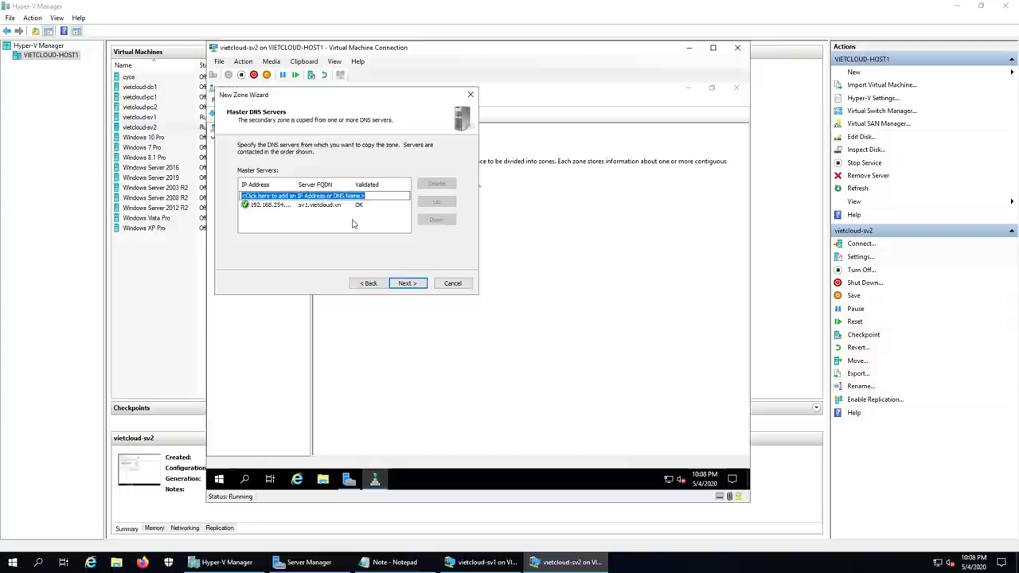
left_click(408, 283)
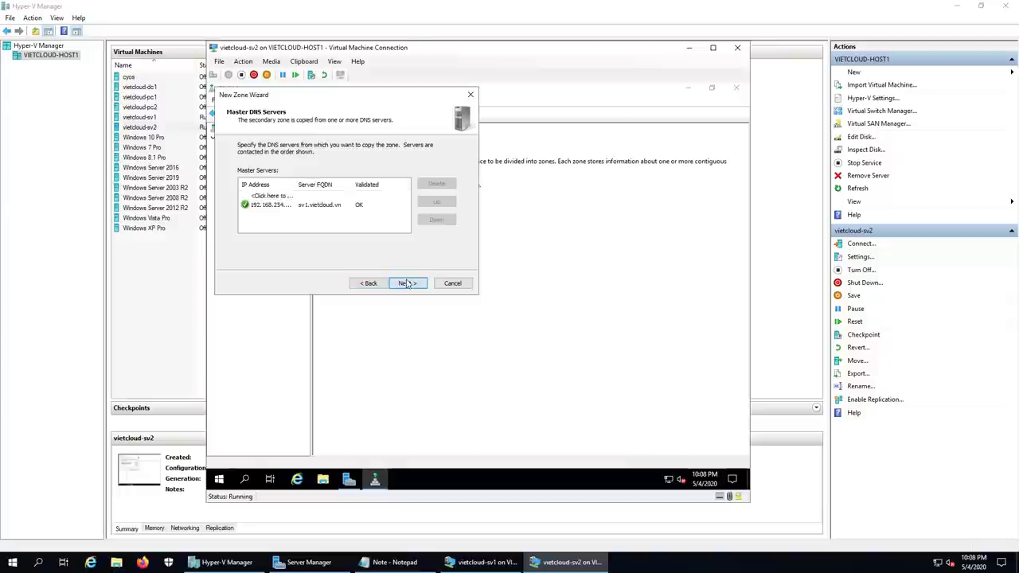
left_click(408, 283)
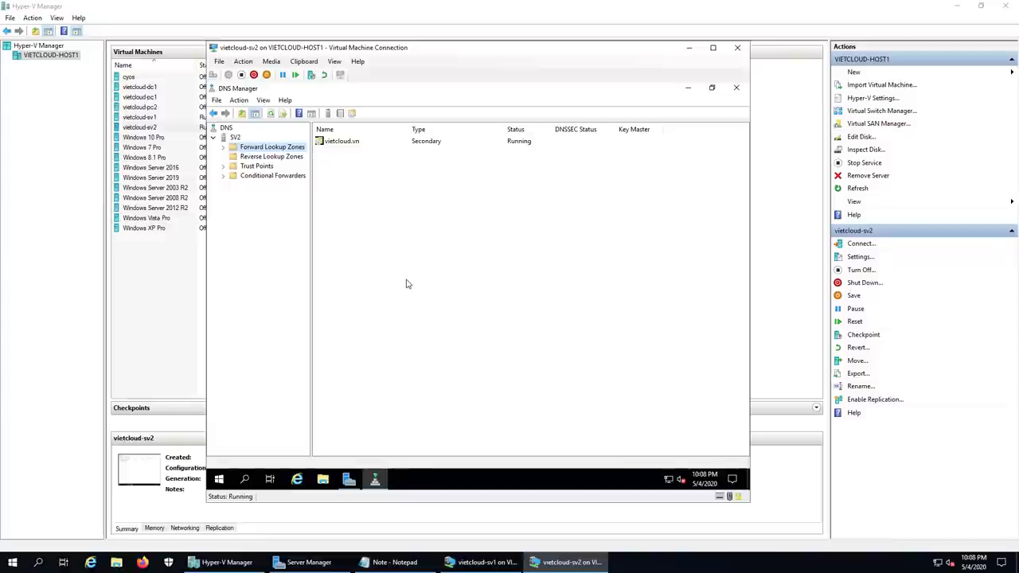
Step: Run Transfer from Master on vietcloud.vn and refresh the zone with F5
double_click(278, 149)
left_click(275, 157)
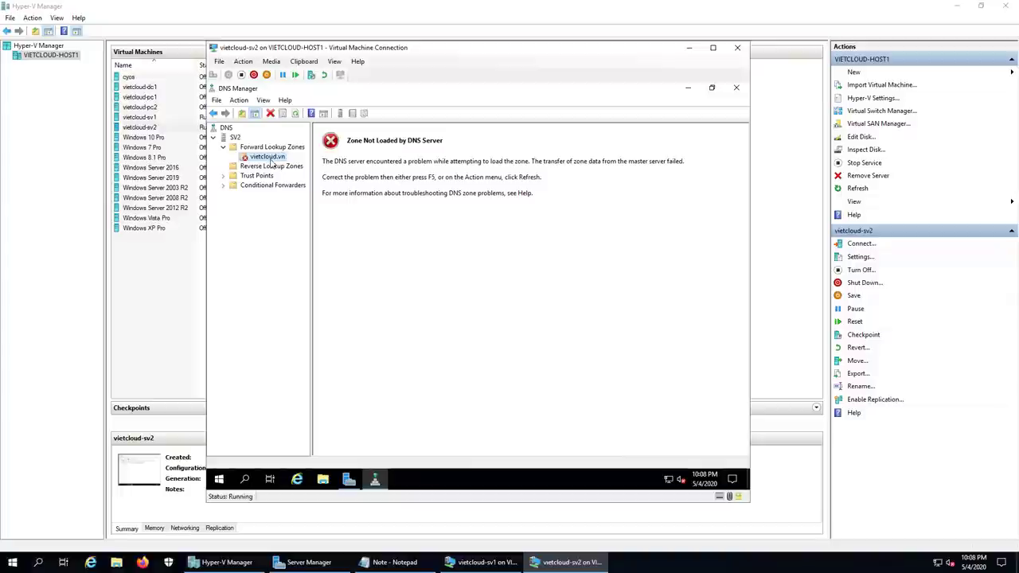
right_click(272, 164)
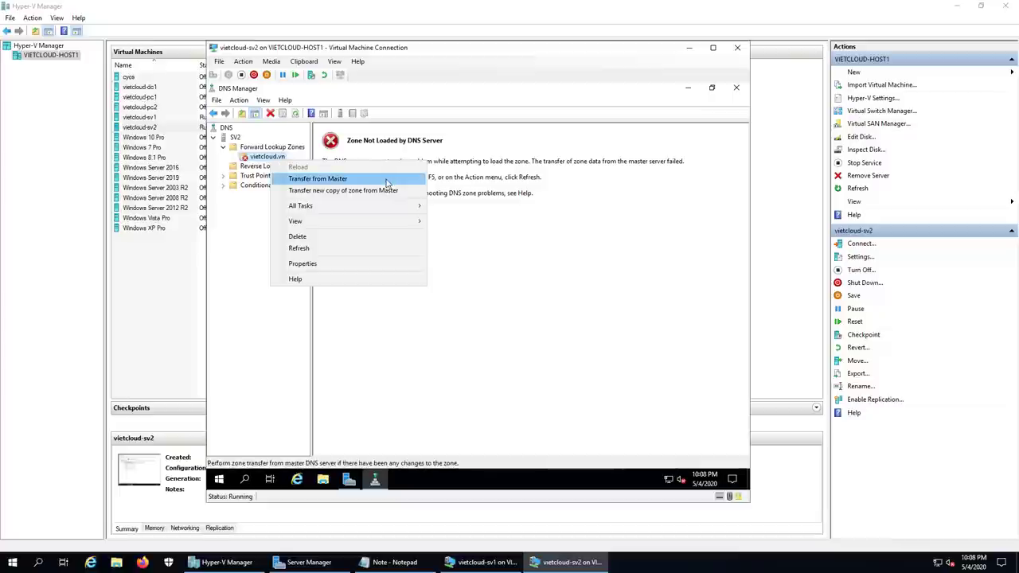
left_click(387, 183)
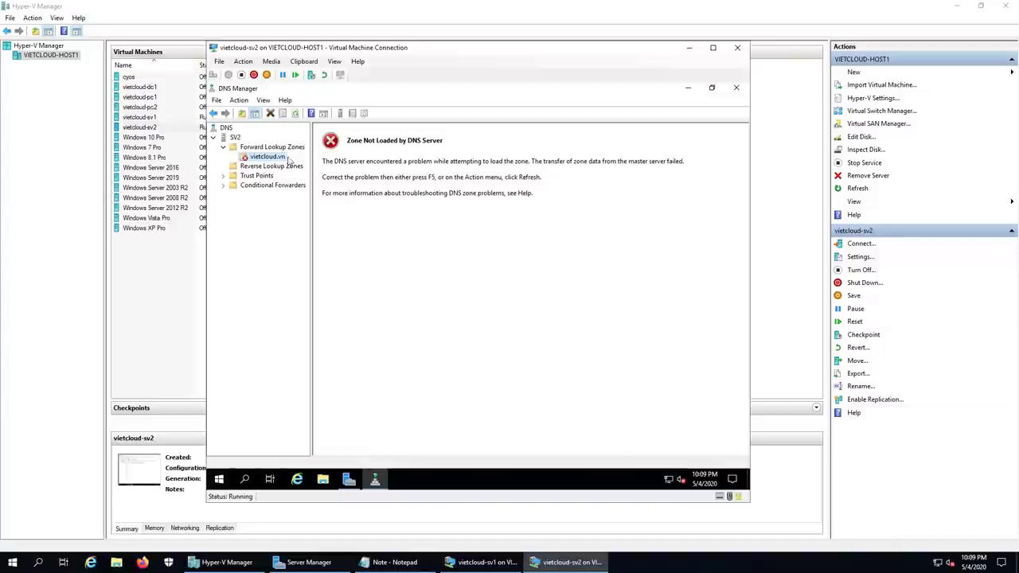
double_click(276, 149)
double_click(269, 148)
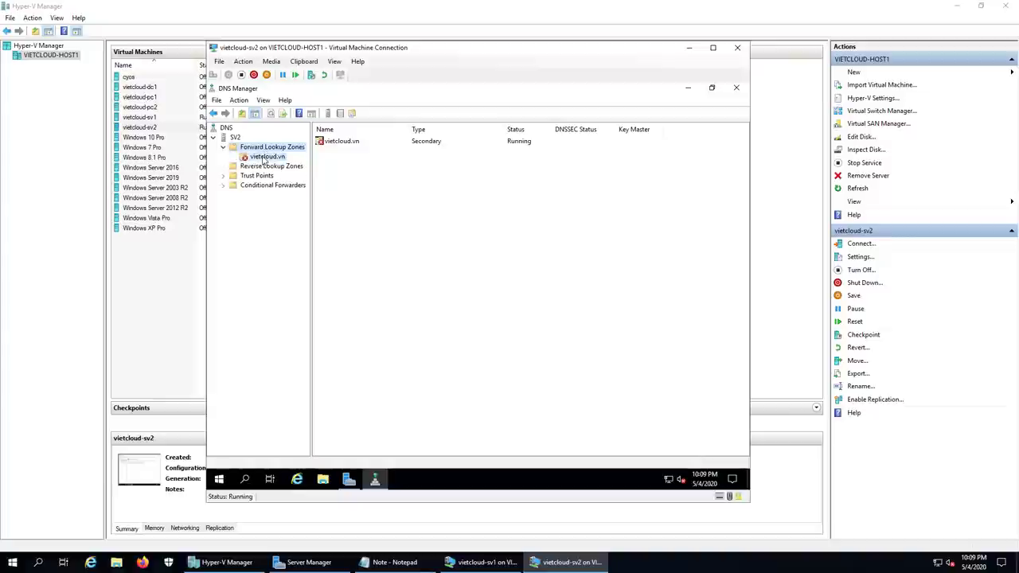
left_click(265, 157)
key("F5")
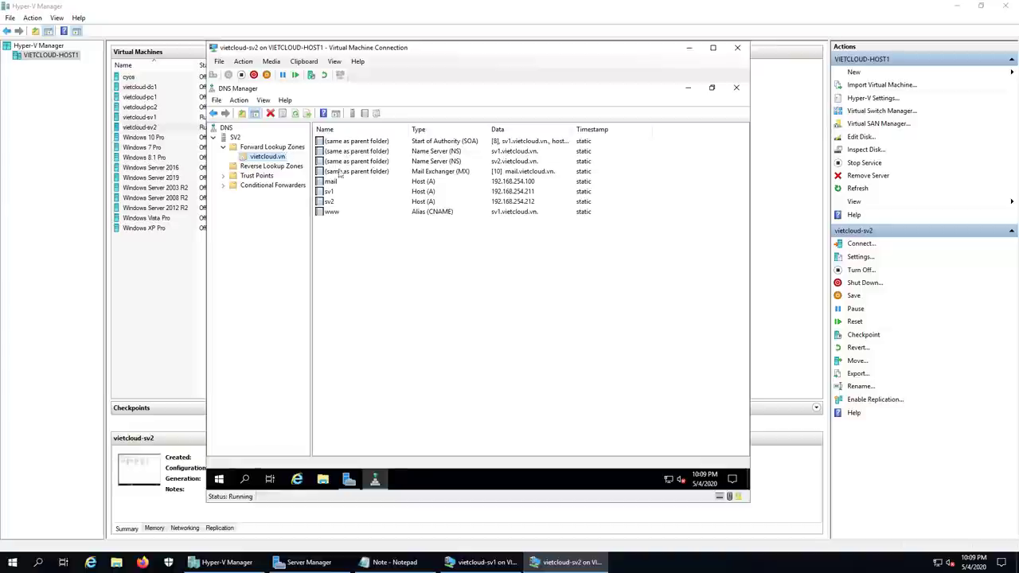
Step: Review the transferred mail, sv1, sv2, www alias and MX records
left_click(331, 183)
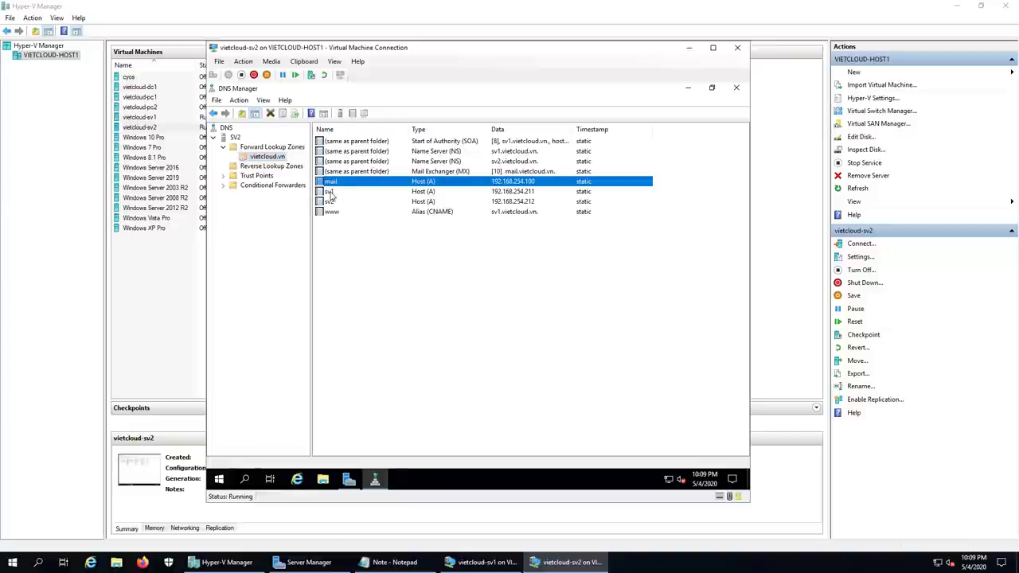
left_click(329, 192)
left_click(331, 203)
left_click(332, 212)
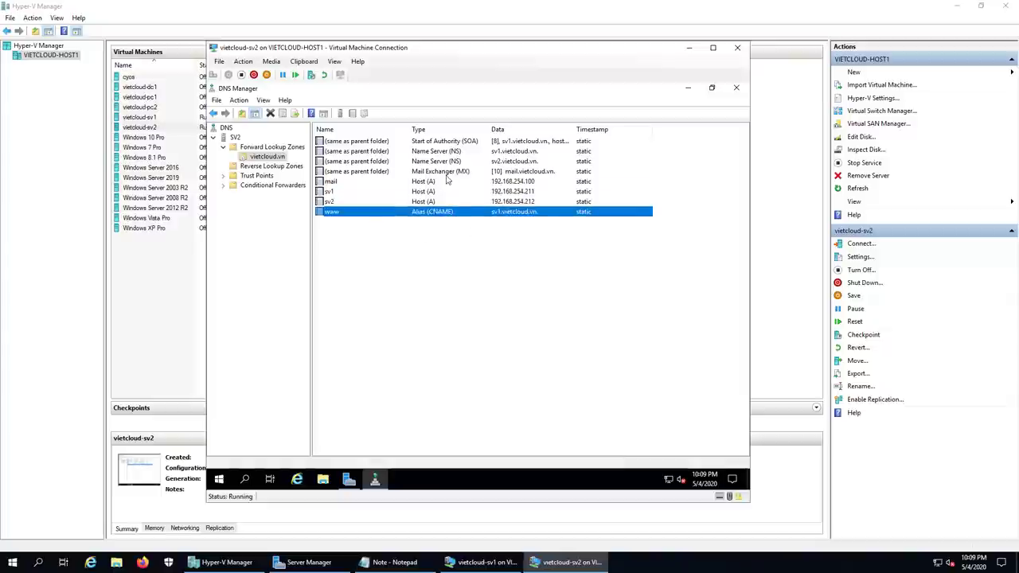
left_click(446, 174)
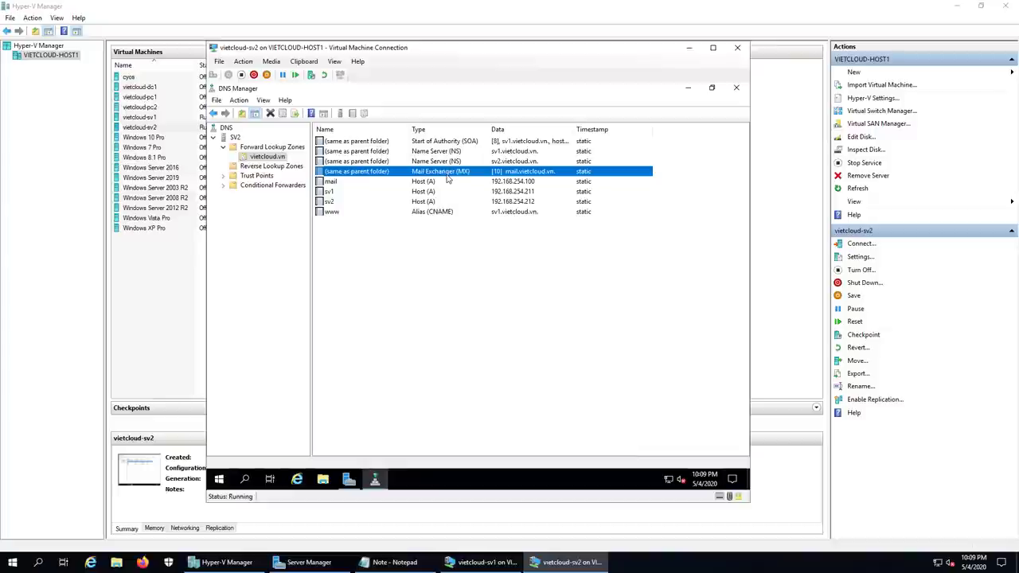
left_click(283, 170)
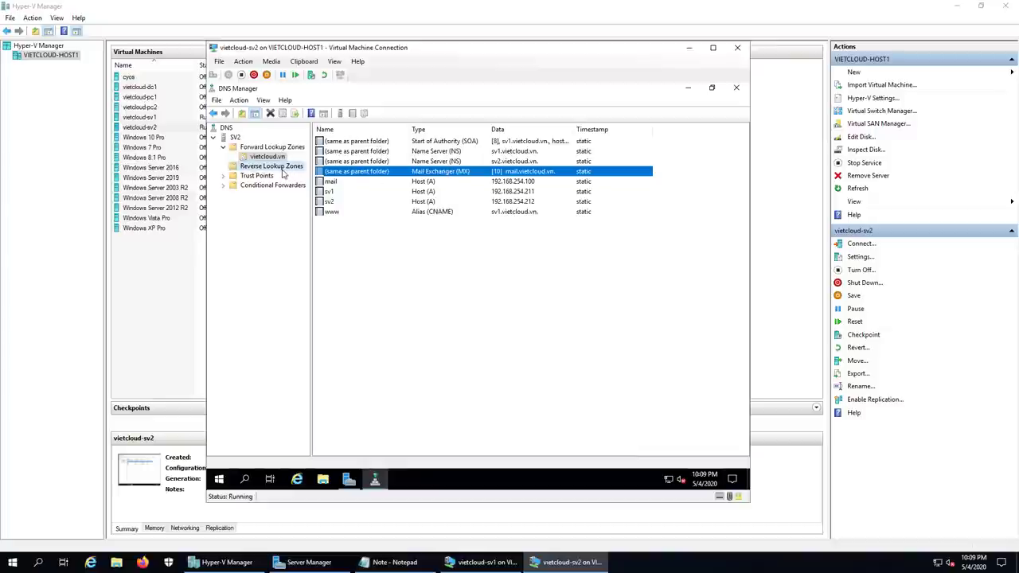
Step: Create a Secondary IPv4 reverse zone for network 192.168.254 with master 192.168.254.211
right_click(282, 170)
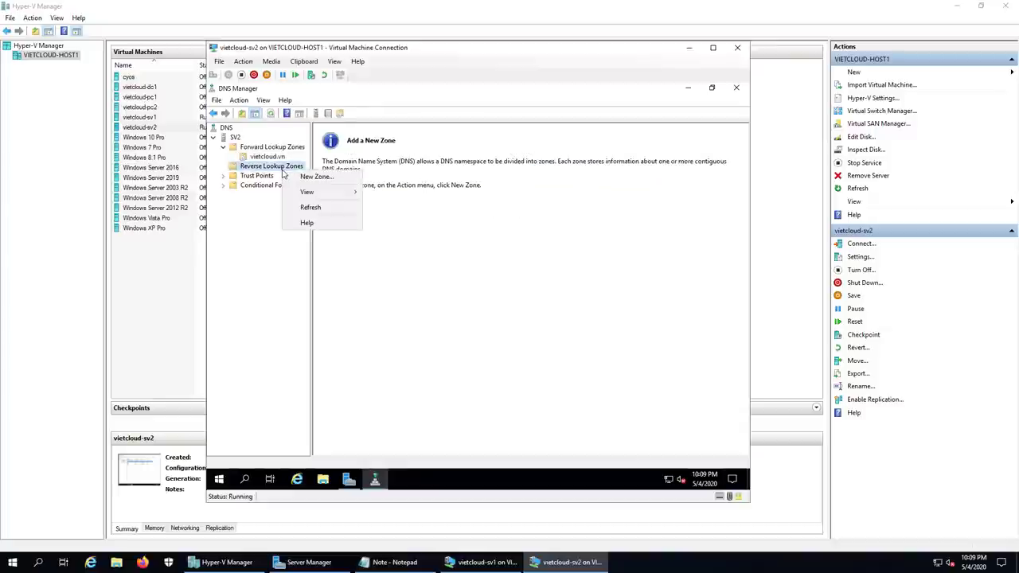
left_click(323, 177)
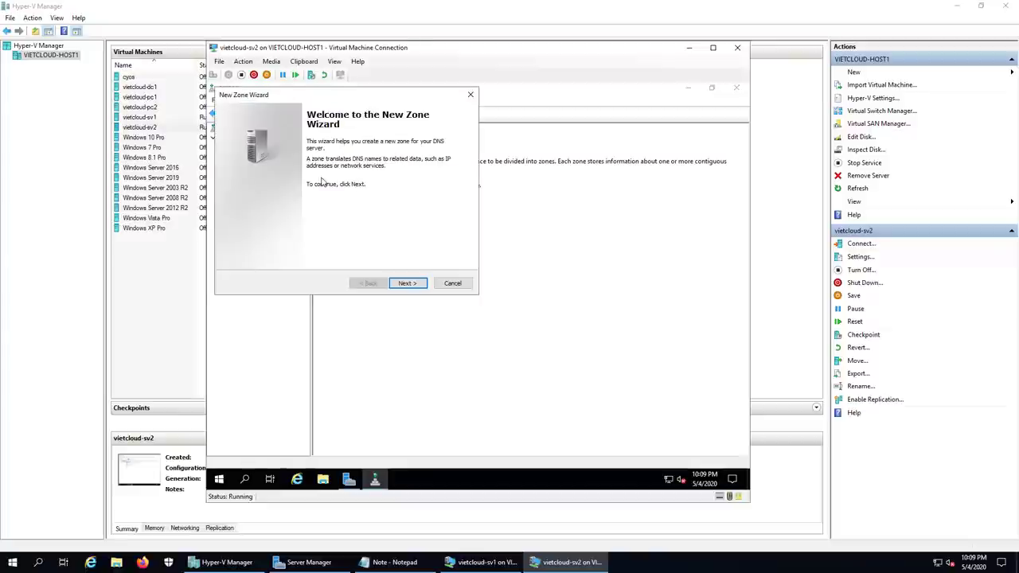
left_click(407, 284)
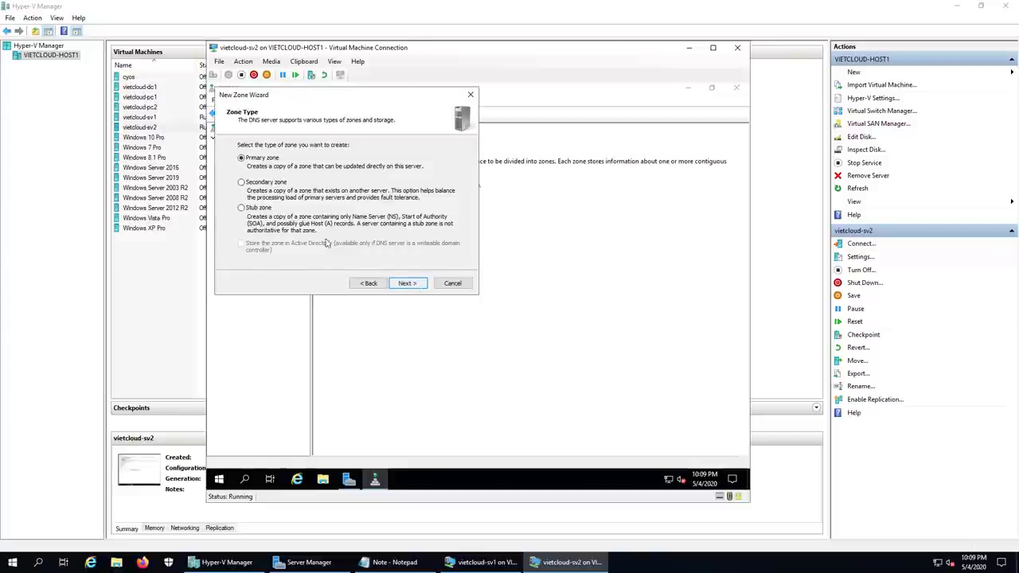
left_click(241, 182)
left_click(408, 283)
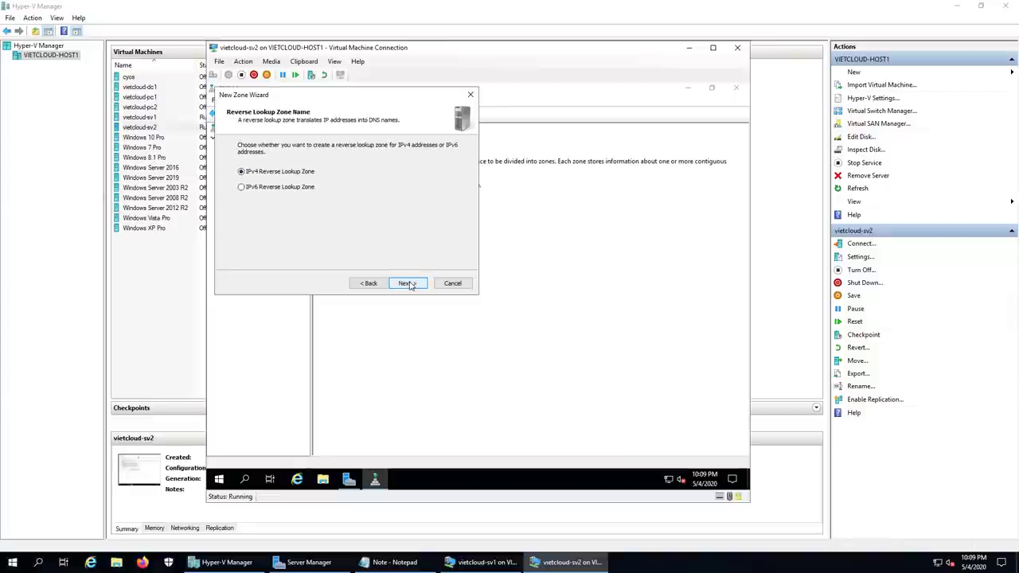
left_click(408, 284)
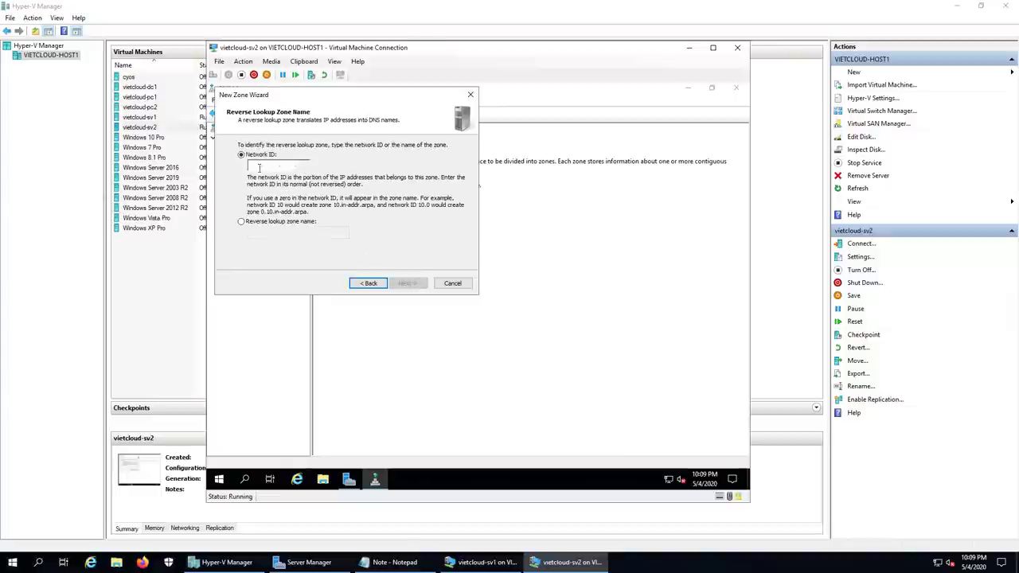
type("192.168.")
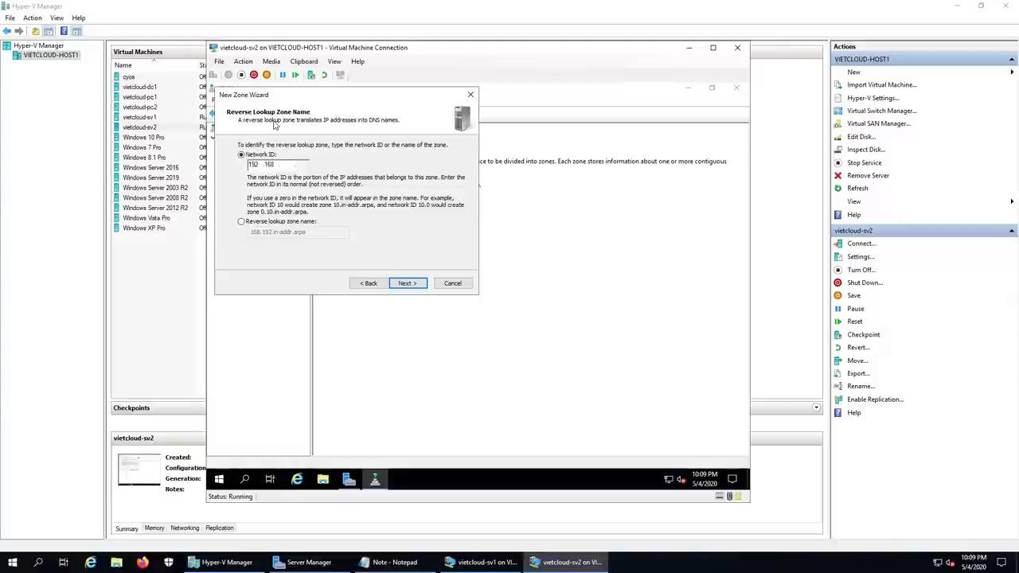
type("254")
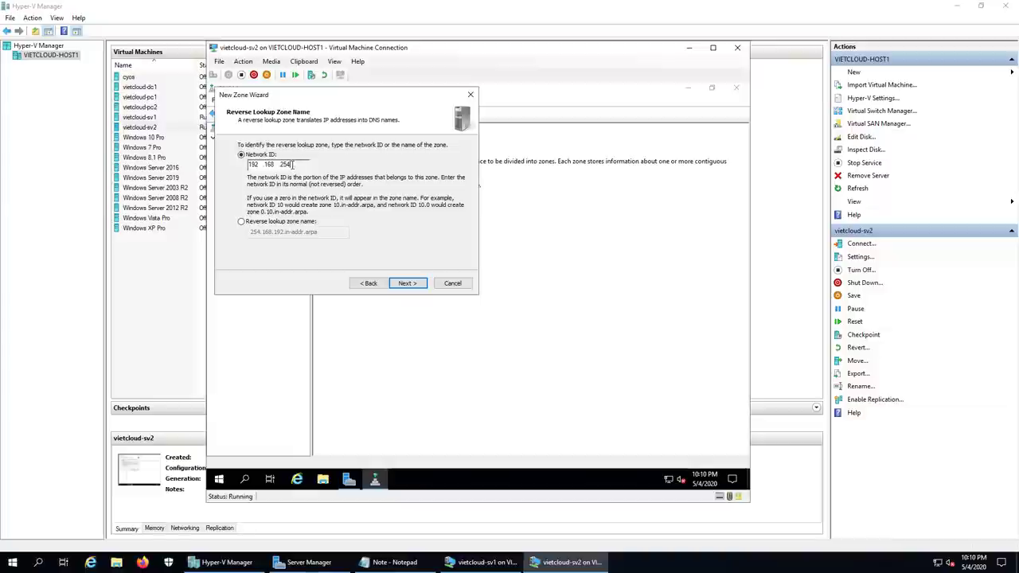
left_click(406, 282)
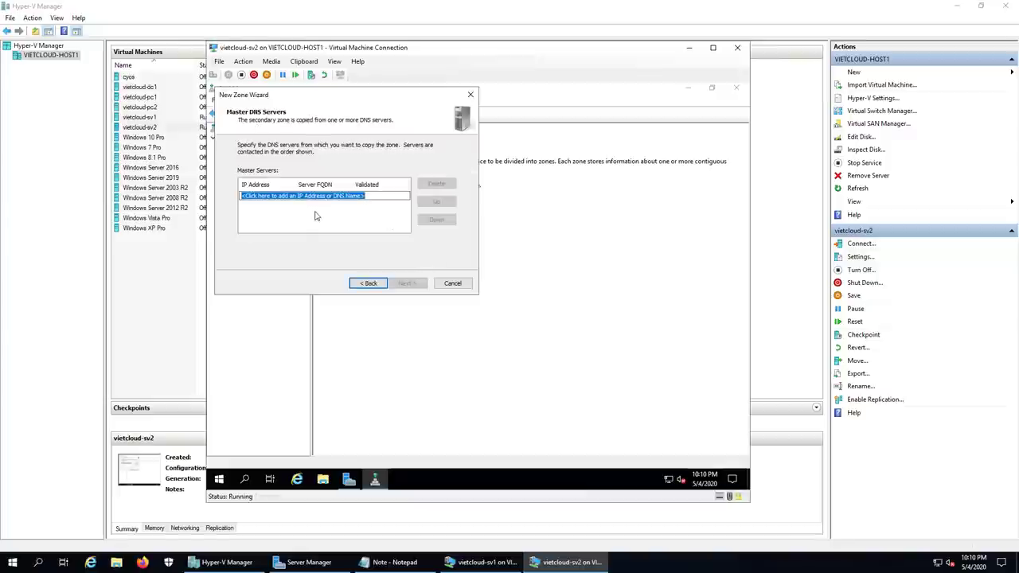
type("192.1")
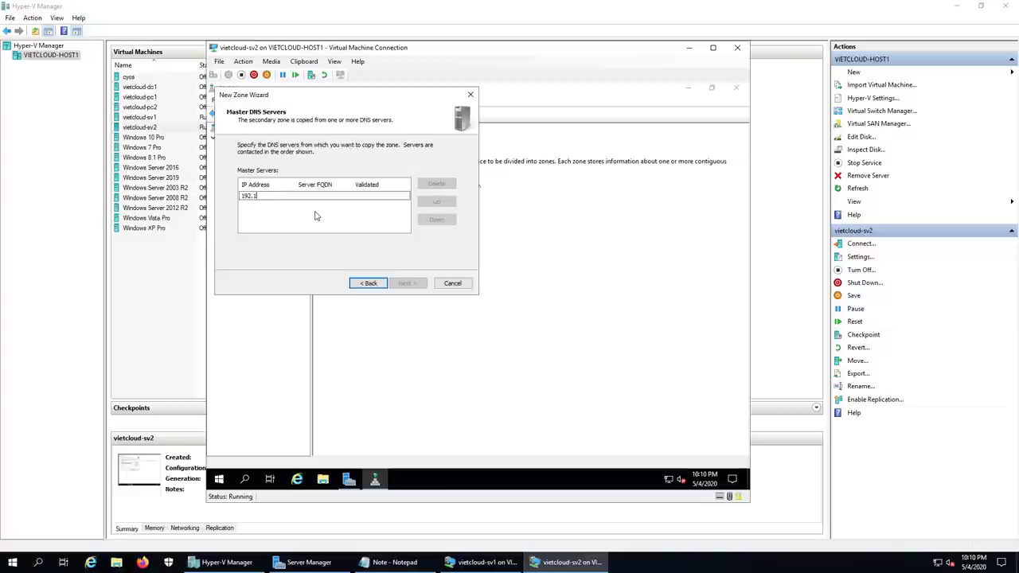
type("68.254.211")
key("Return")
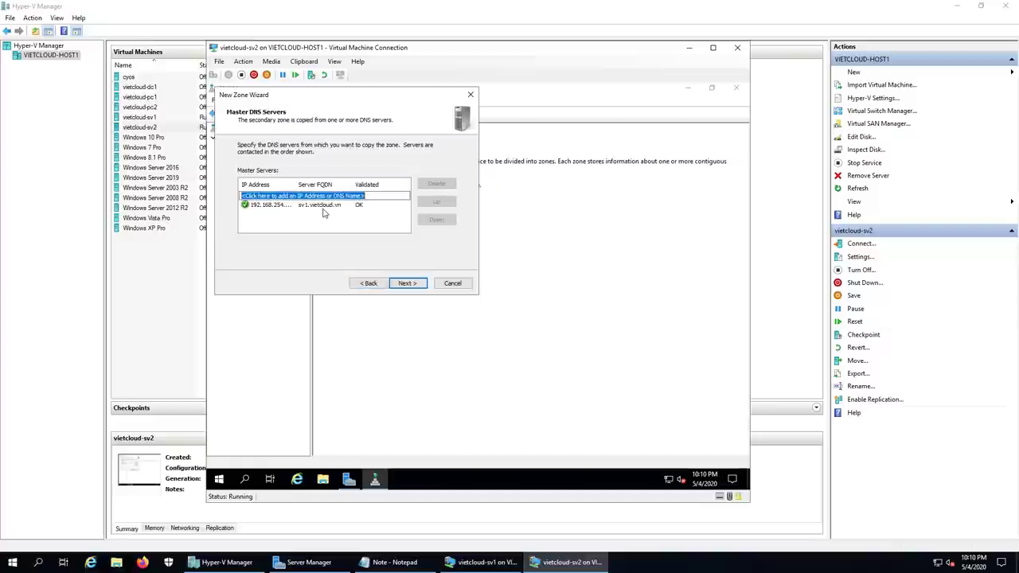
left_click(412, 284)
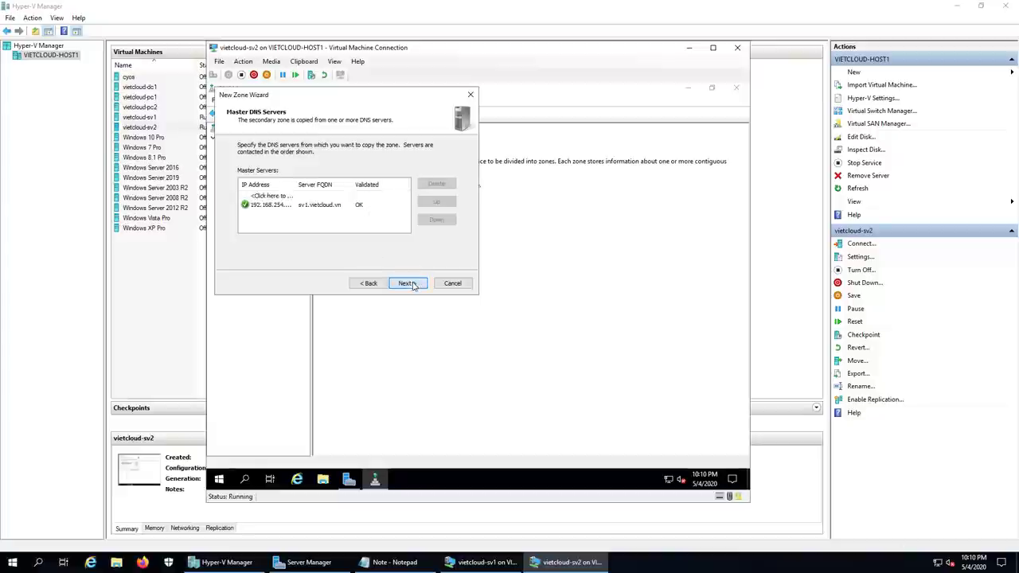
left_click(408, 283)
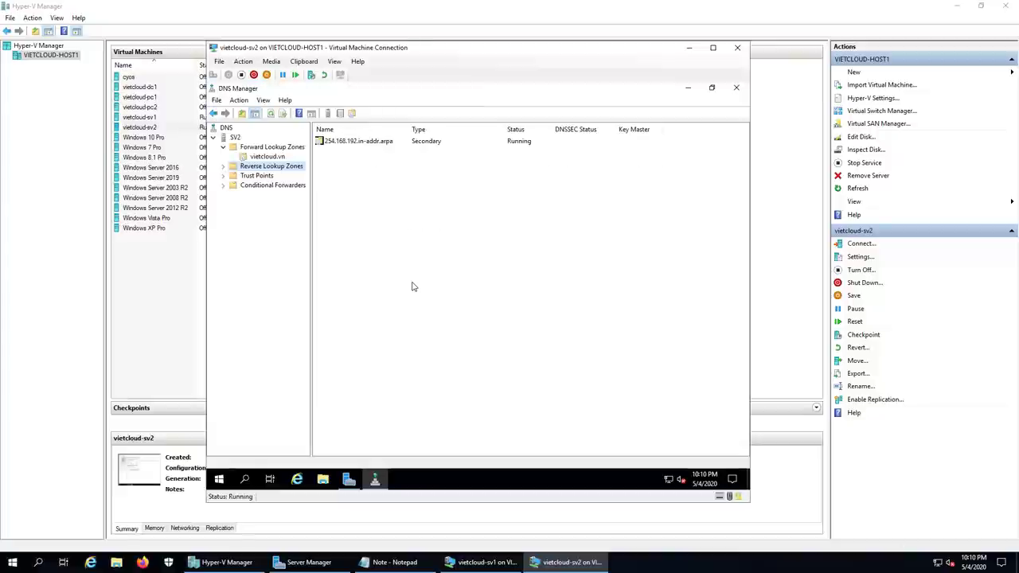
Step: Check that 254.168.192.in-addr.arpa holds the transferred mail and sv1 PTR records, then return to vietcloud.vn's records
double_click(261, 169)
left_click(280, 176)
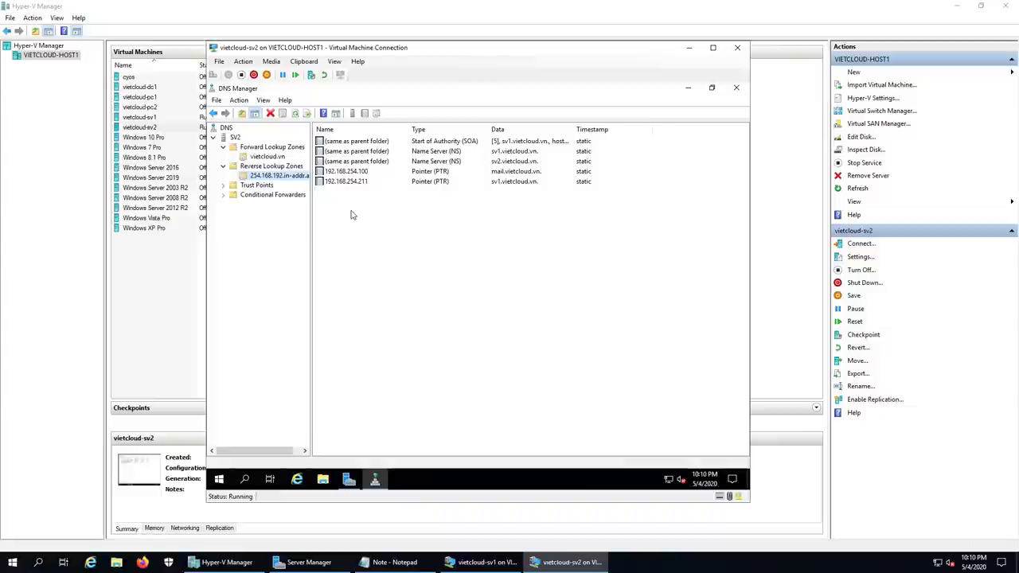
left_click(271, 157)
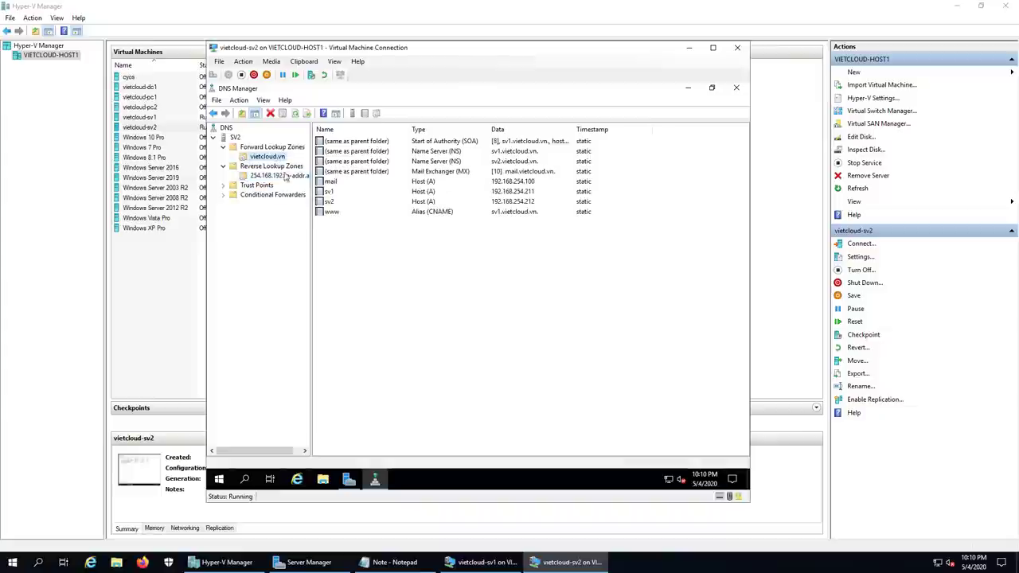
left_click(477, 291)
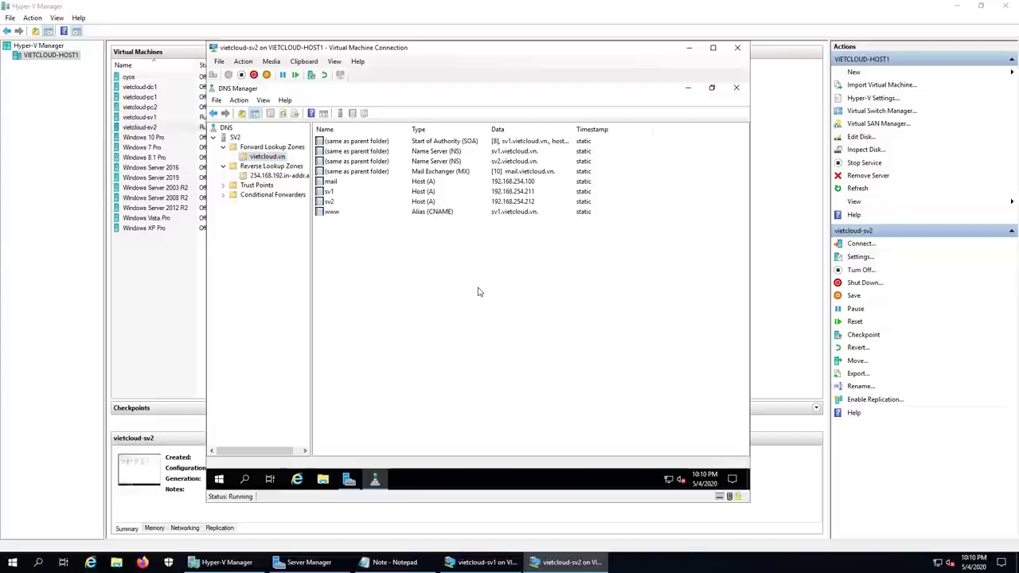